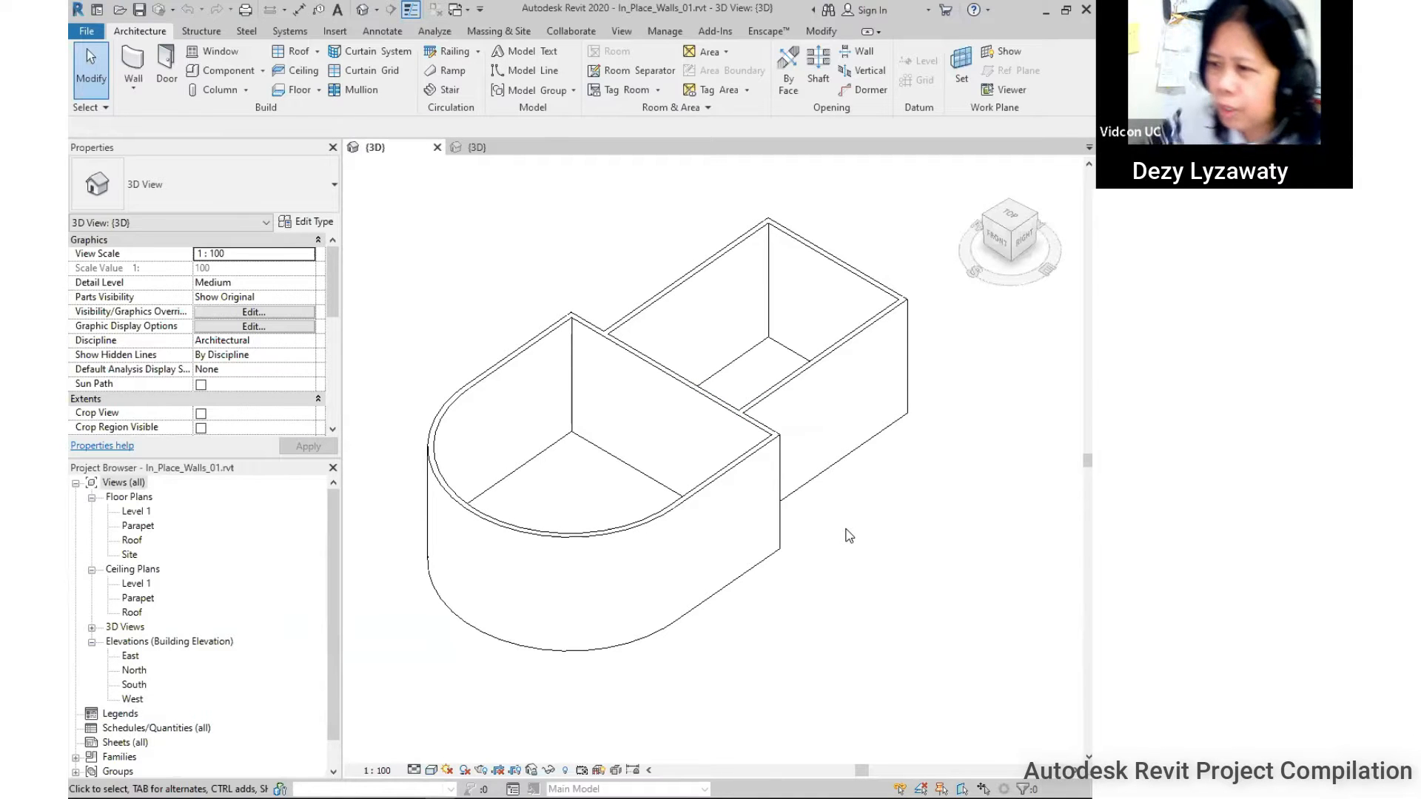
Examine the existing straight walls of both rooms one by one, checking their wall type and constraints.
click(861, 405)
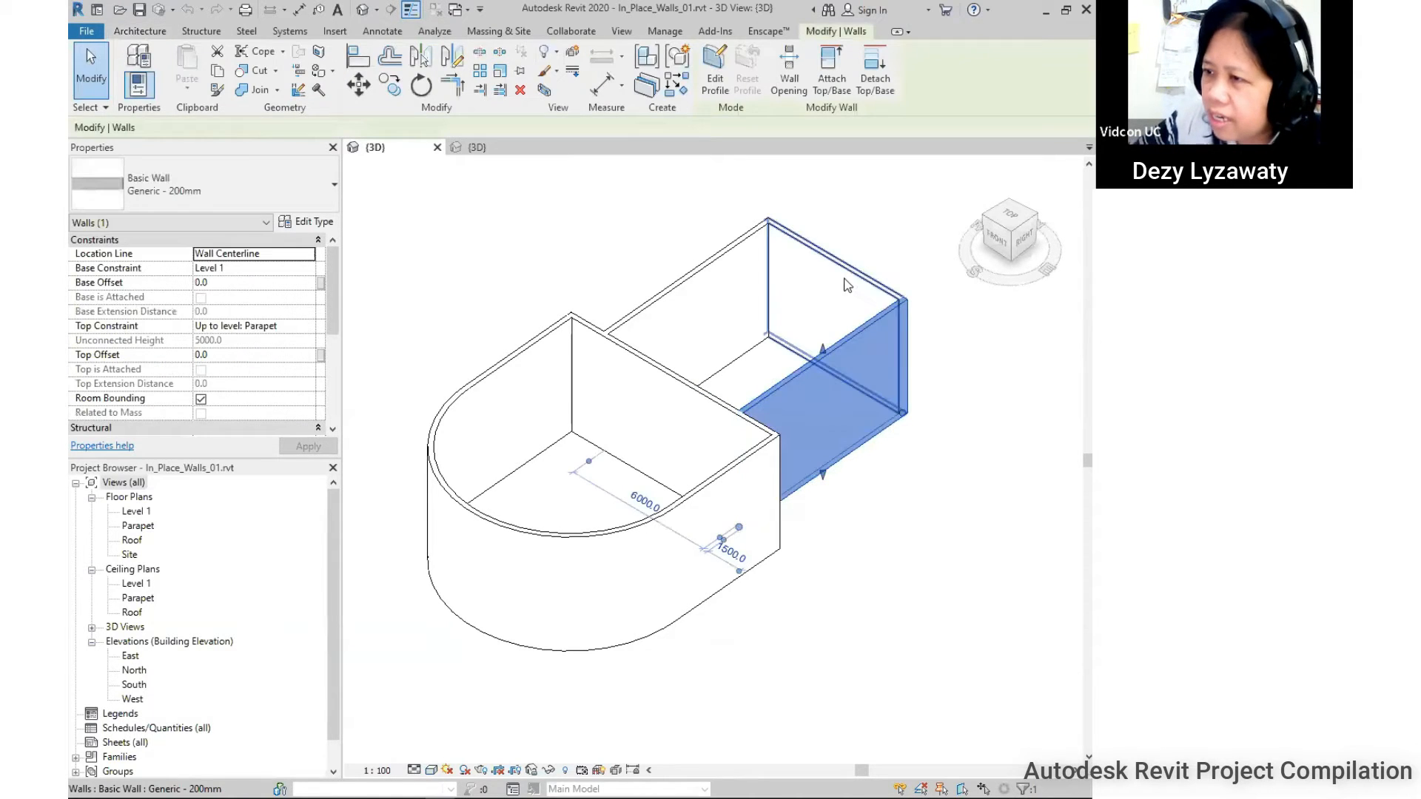
click(673, 311)
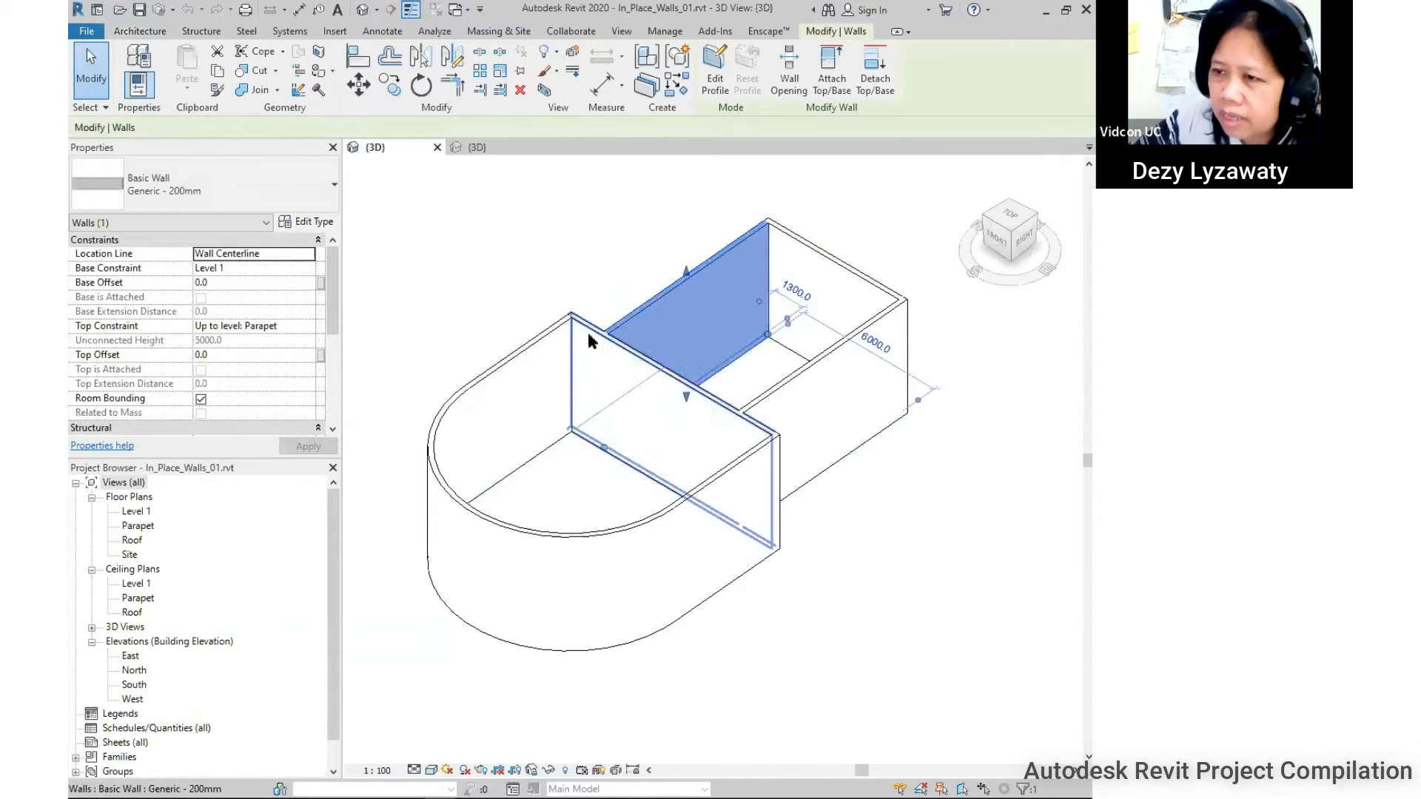
click(527, 346)
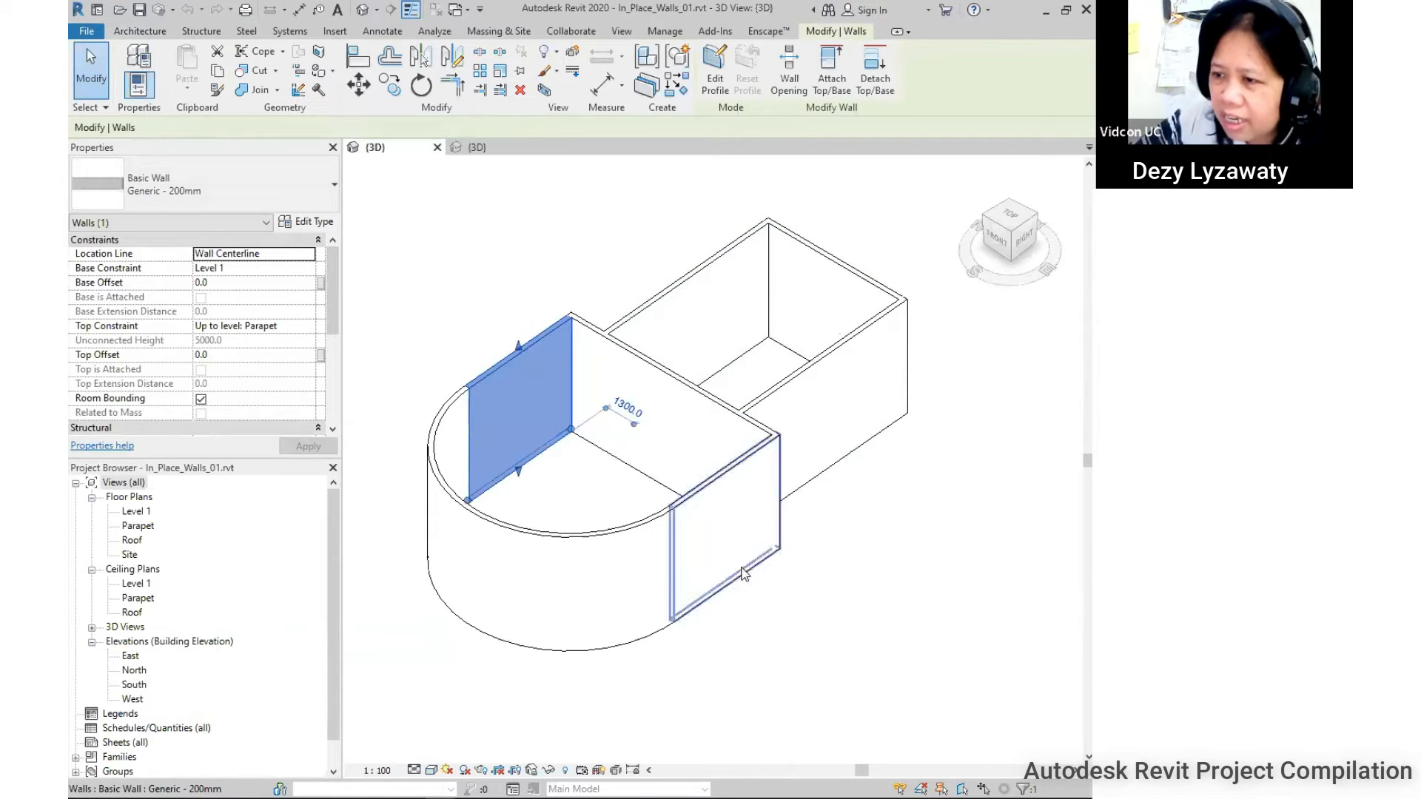
click(755, 536)
key(Escape)
click(840, 387)
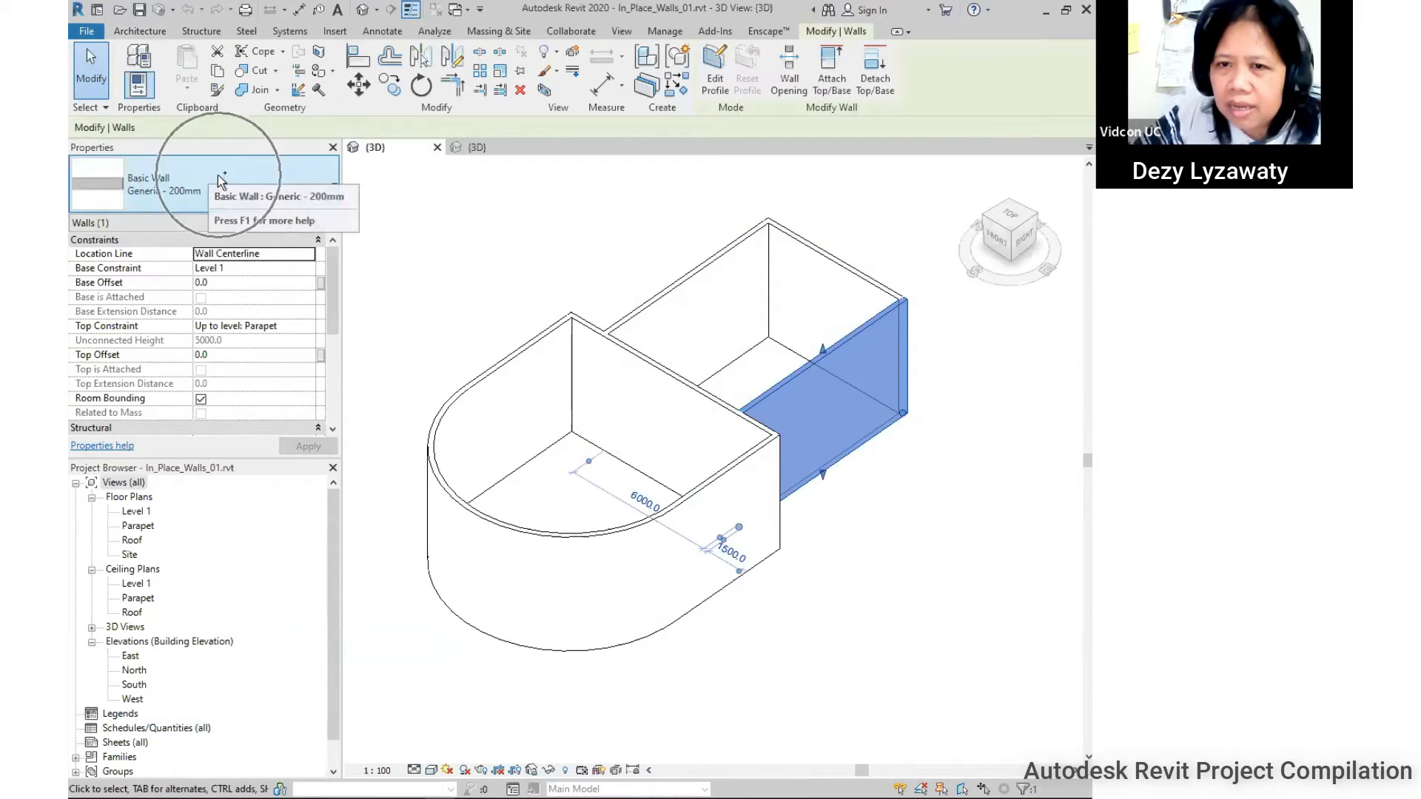
click(901, 500)
middle_drag(901, 499, 873, 496)
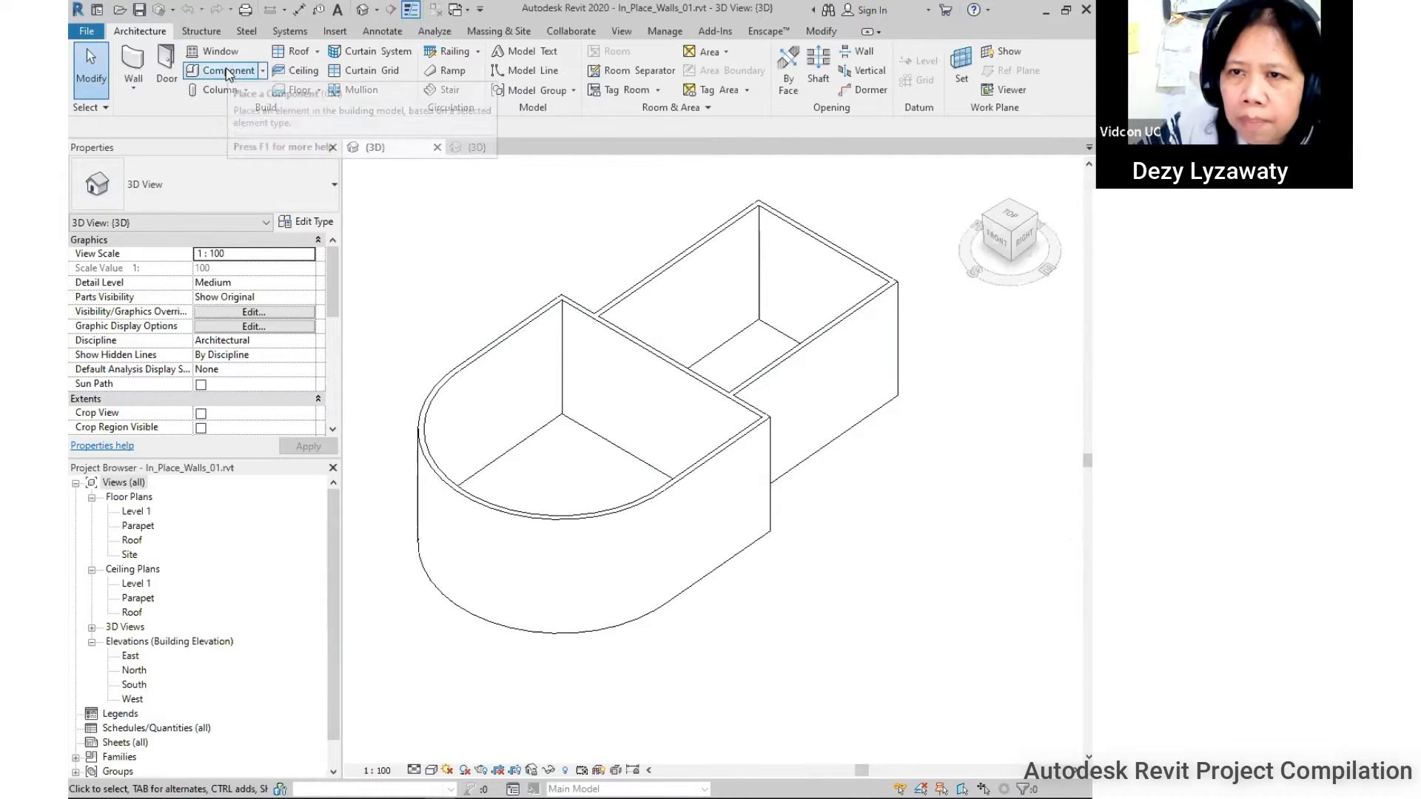
Start an in-place model component in the Walls category and name it Walls 1.
click(263, 70)
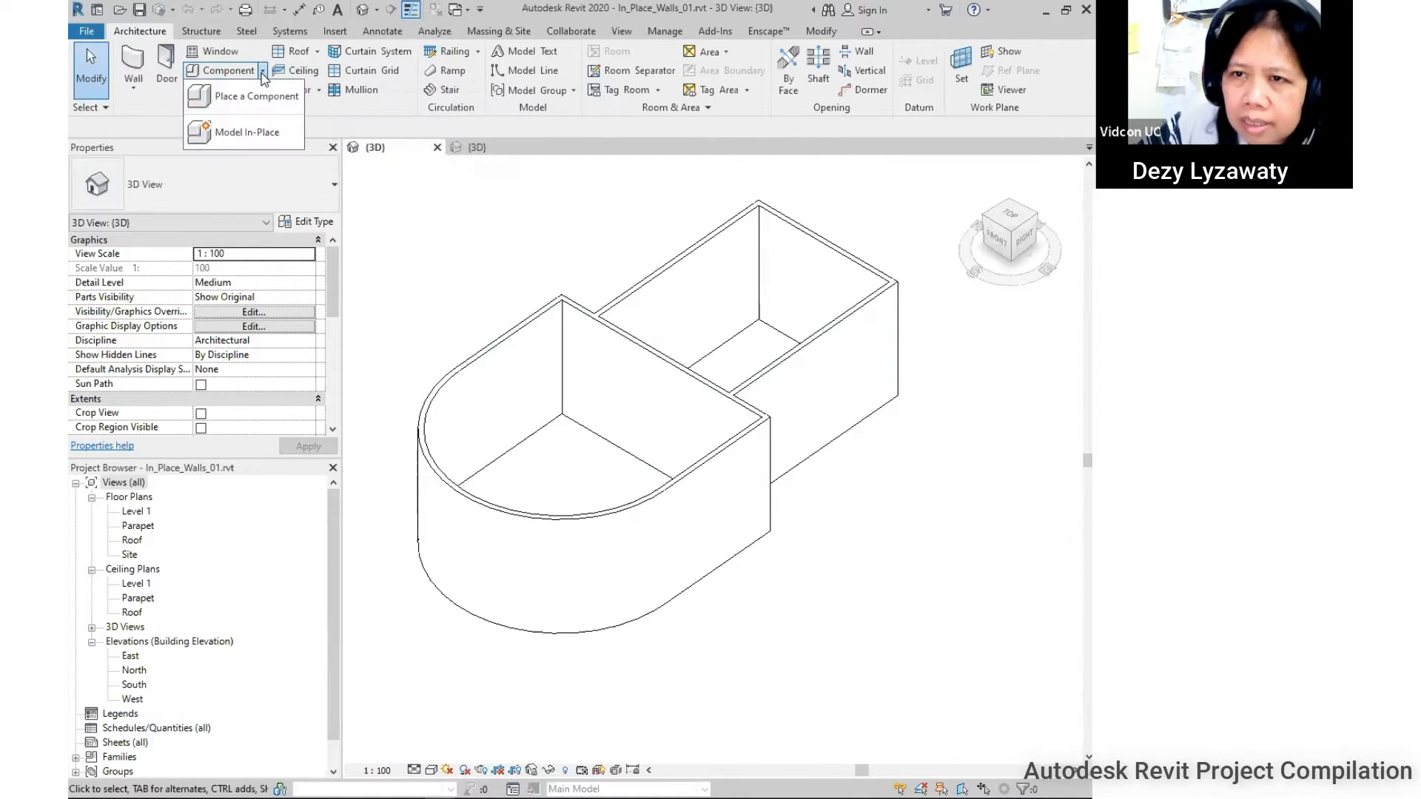
click(264, 140)
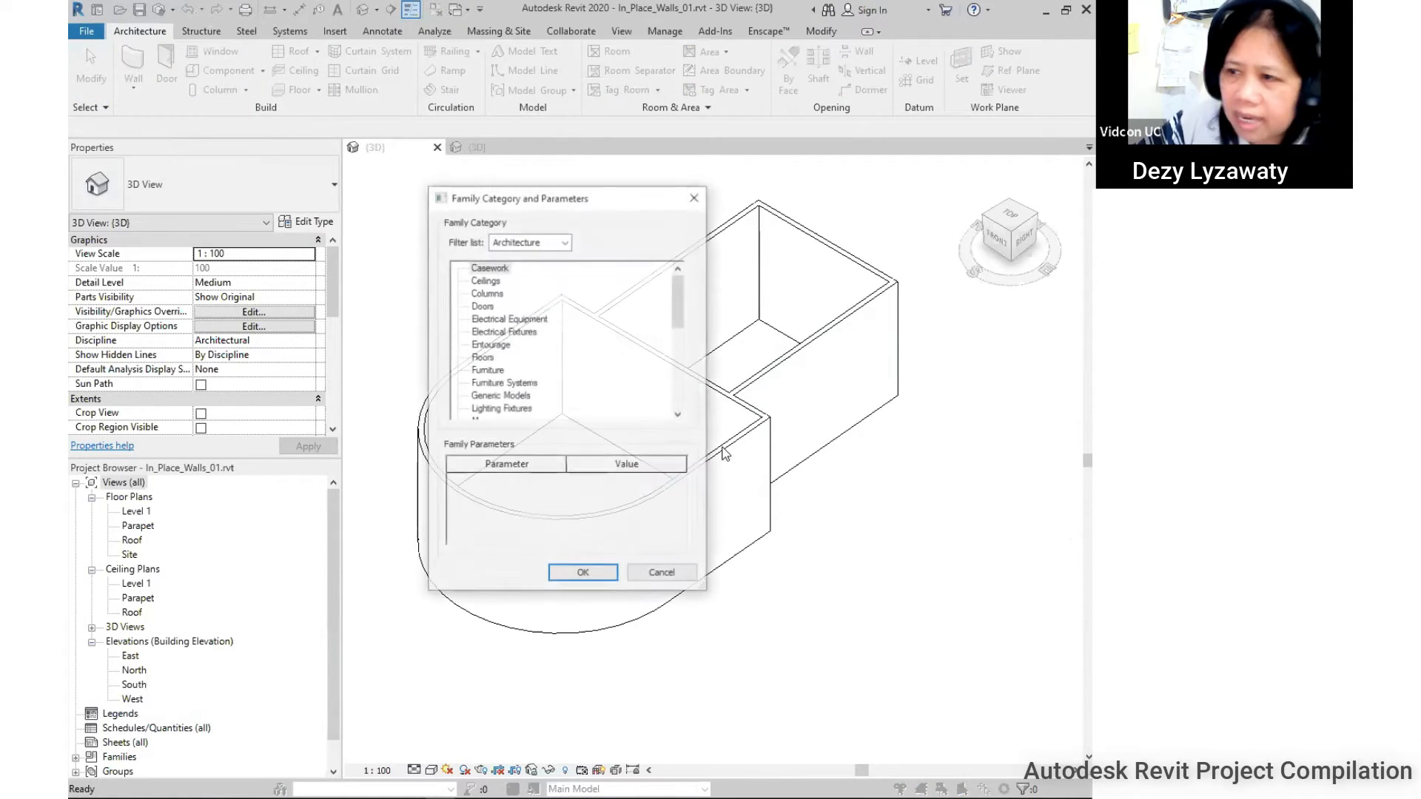
scroll(583, 327, down, 5)
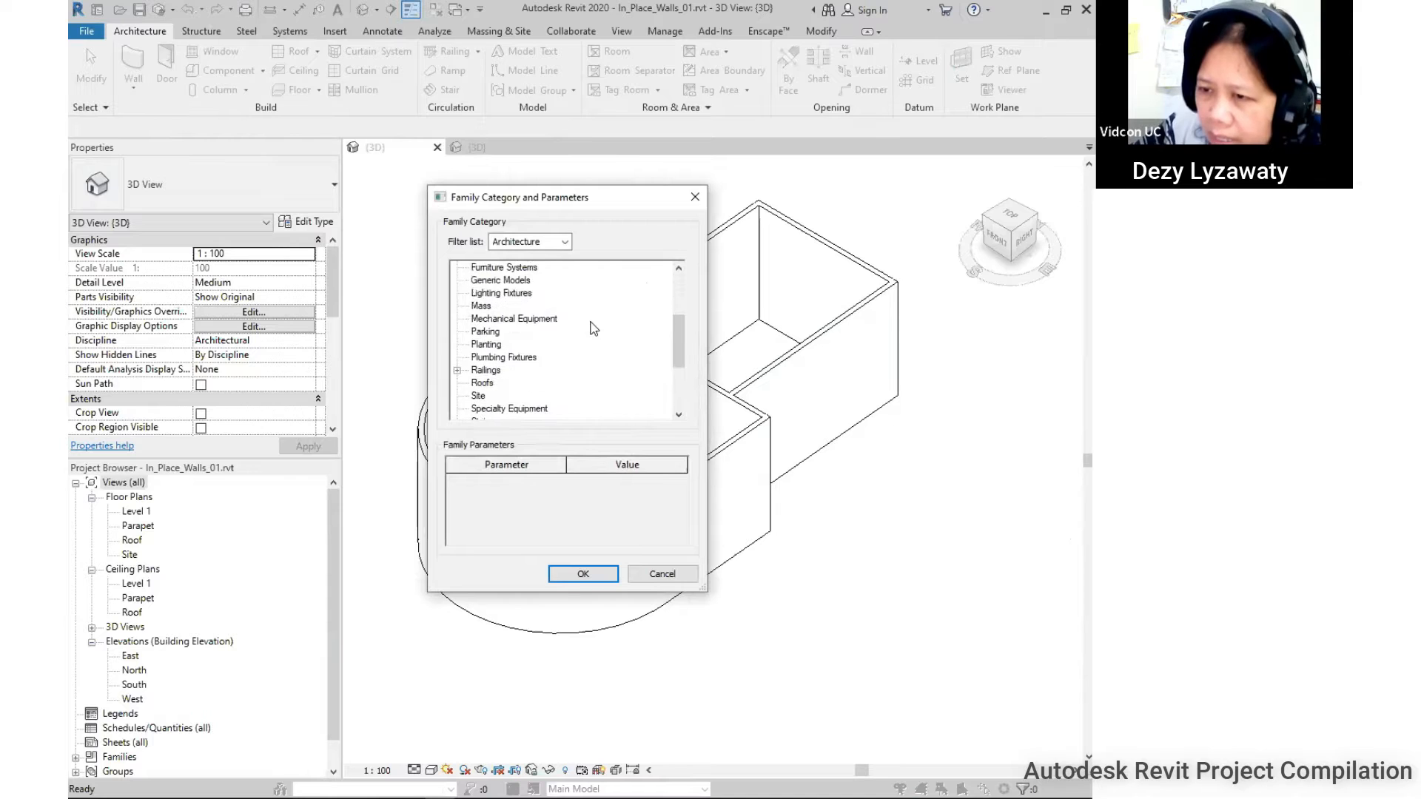
scroll(548, 390, down, 1)
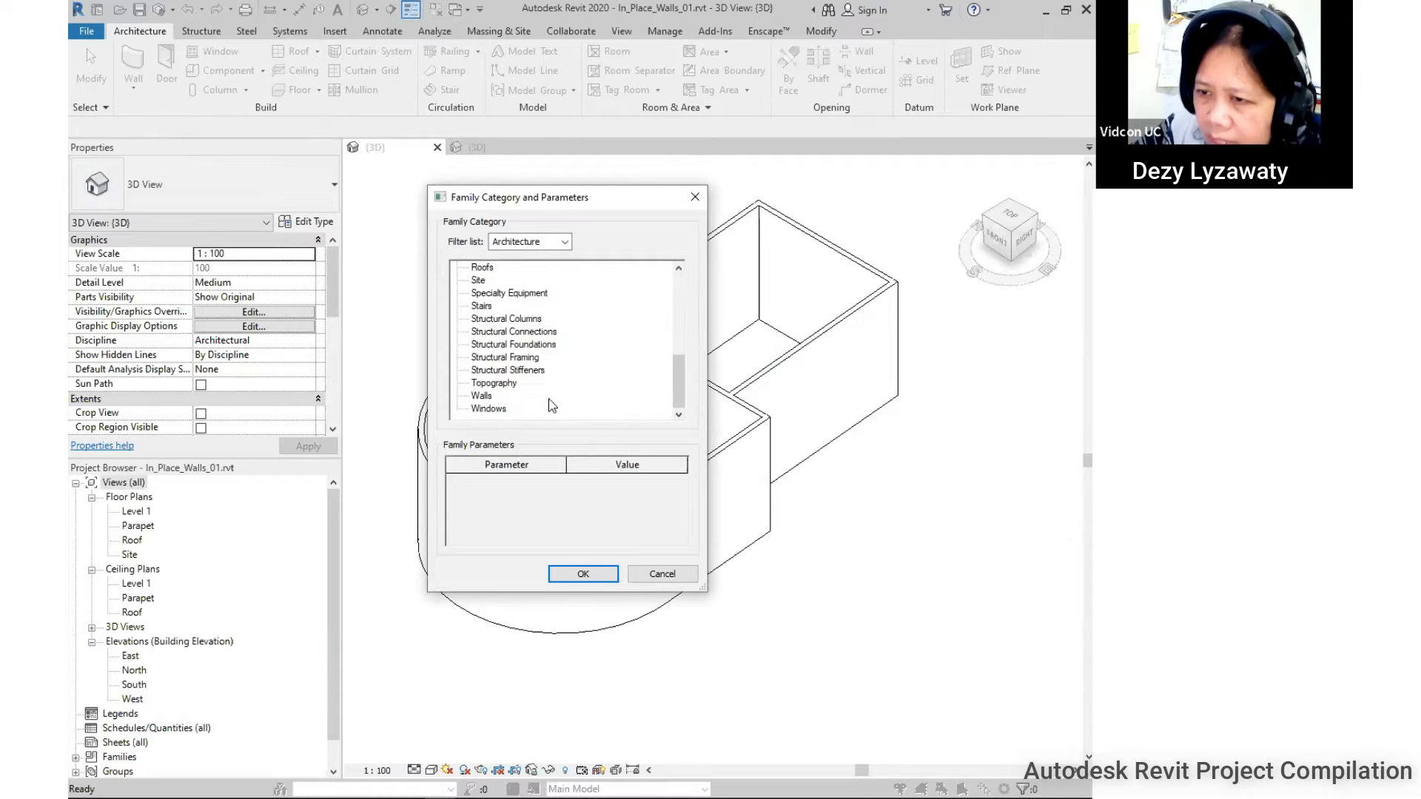
click(482, 398)
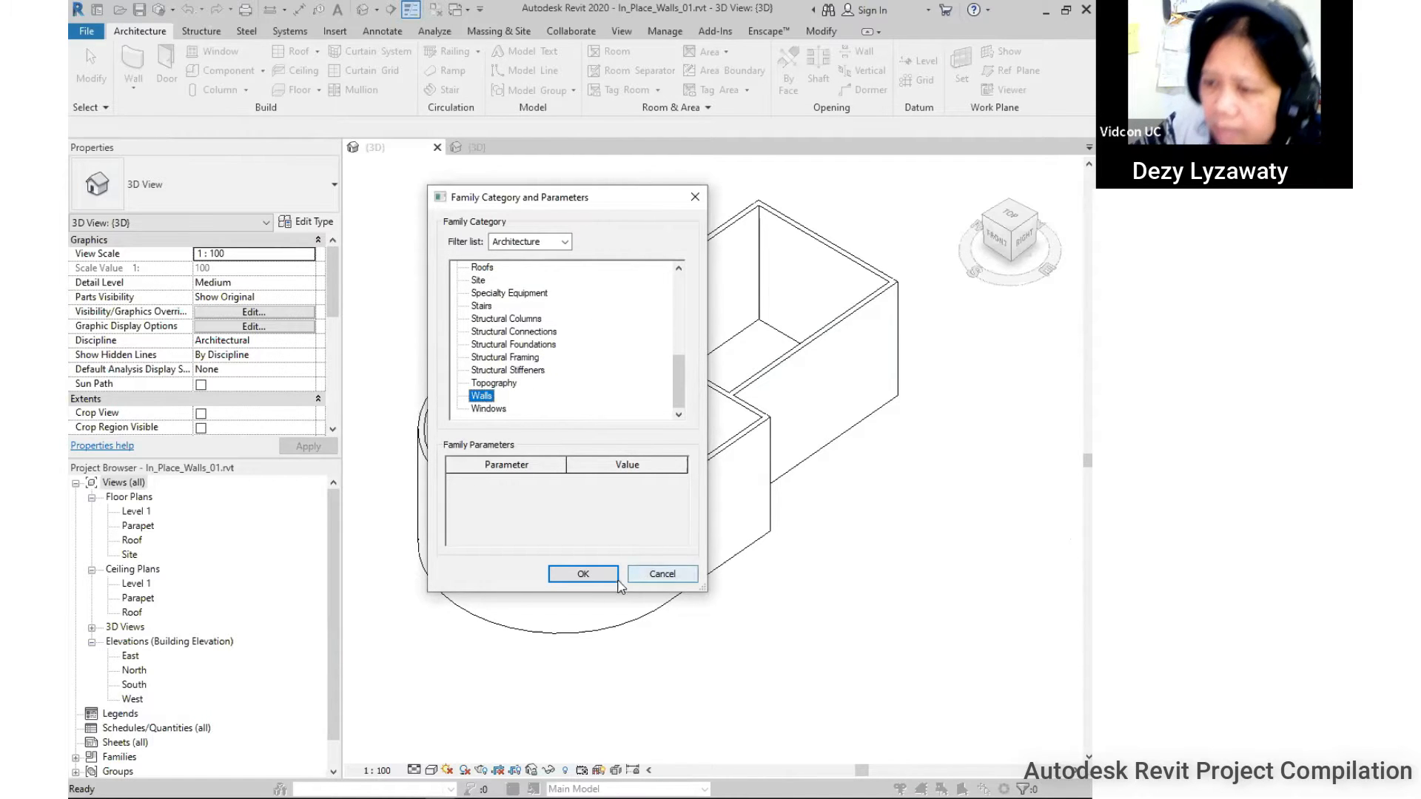
click(597, 580)
click(598, 579)
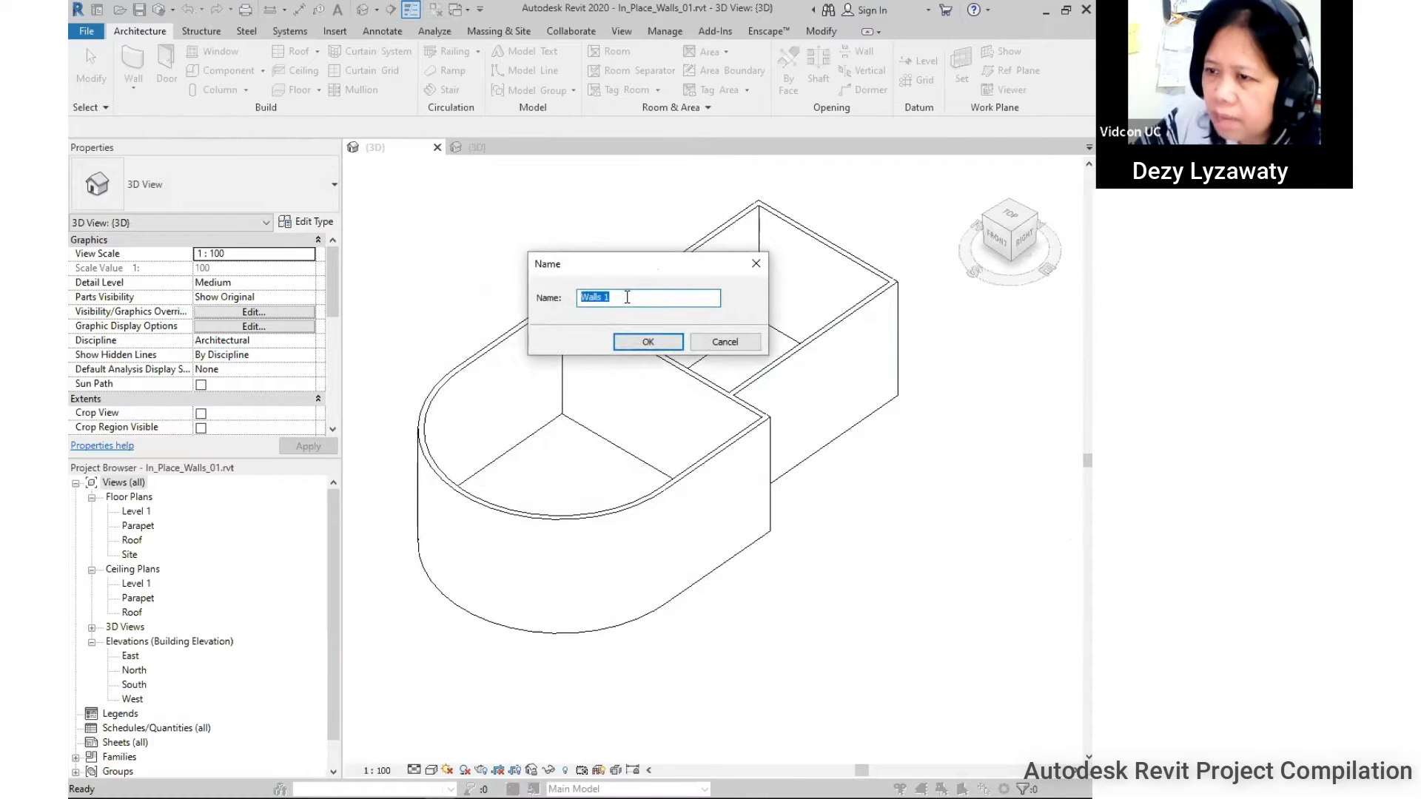
click(652, 343)
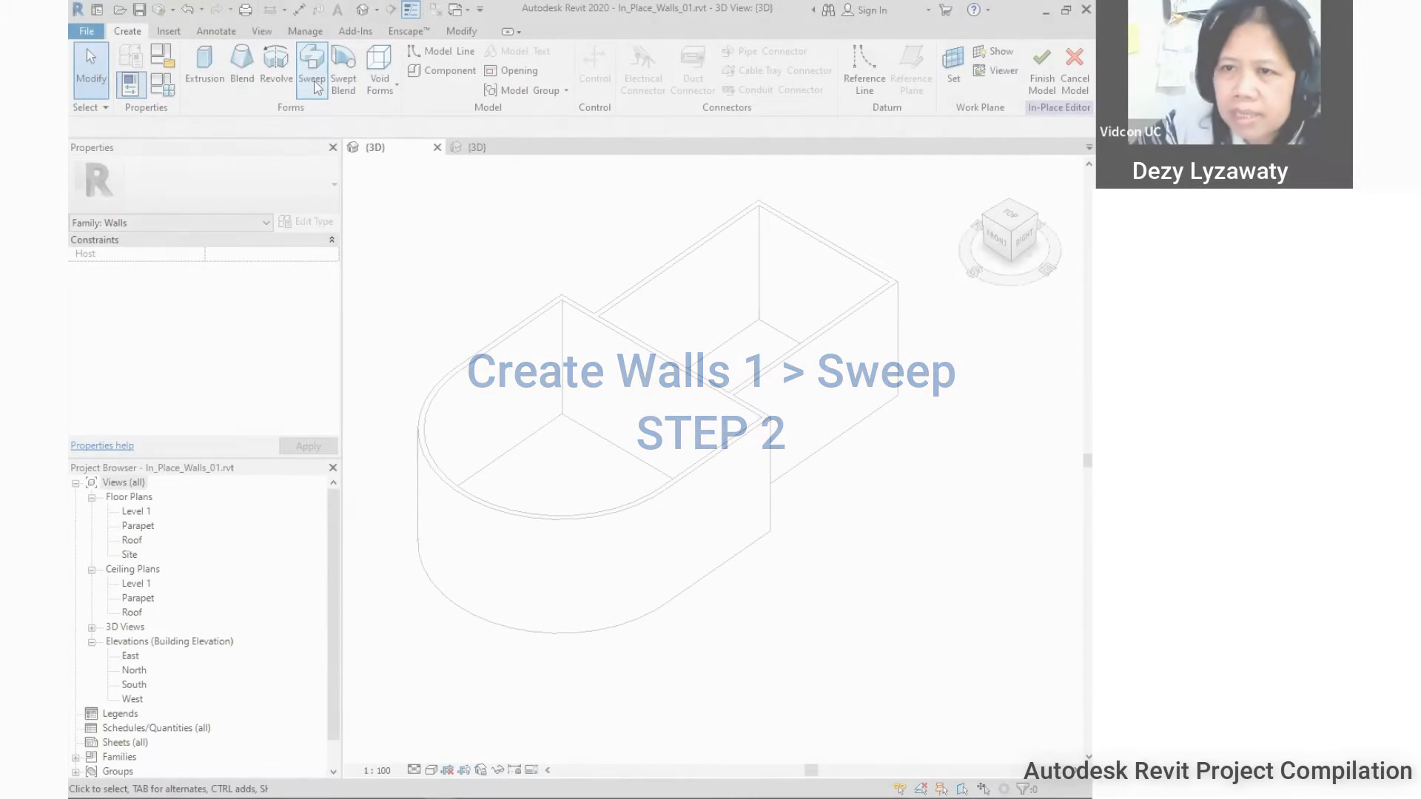
Start a sweep in the Level 1 floor plan and sketch an open path along the rectangular room's three outer wall faces.
click(312, 74)
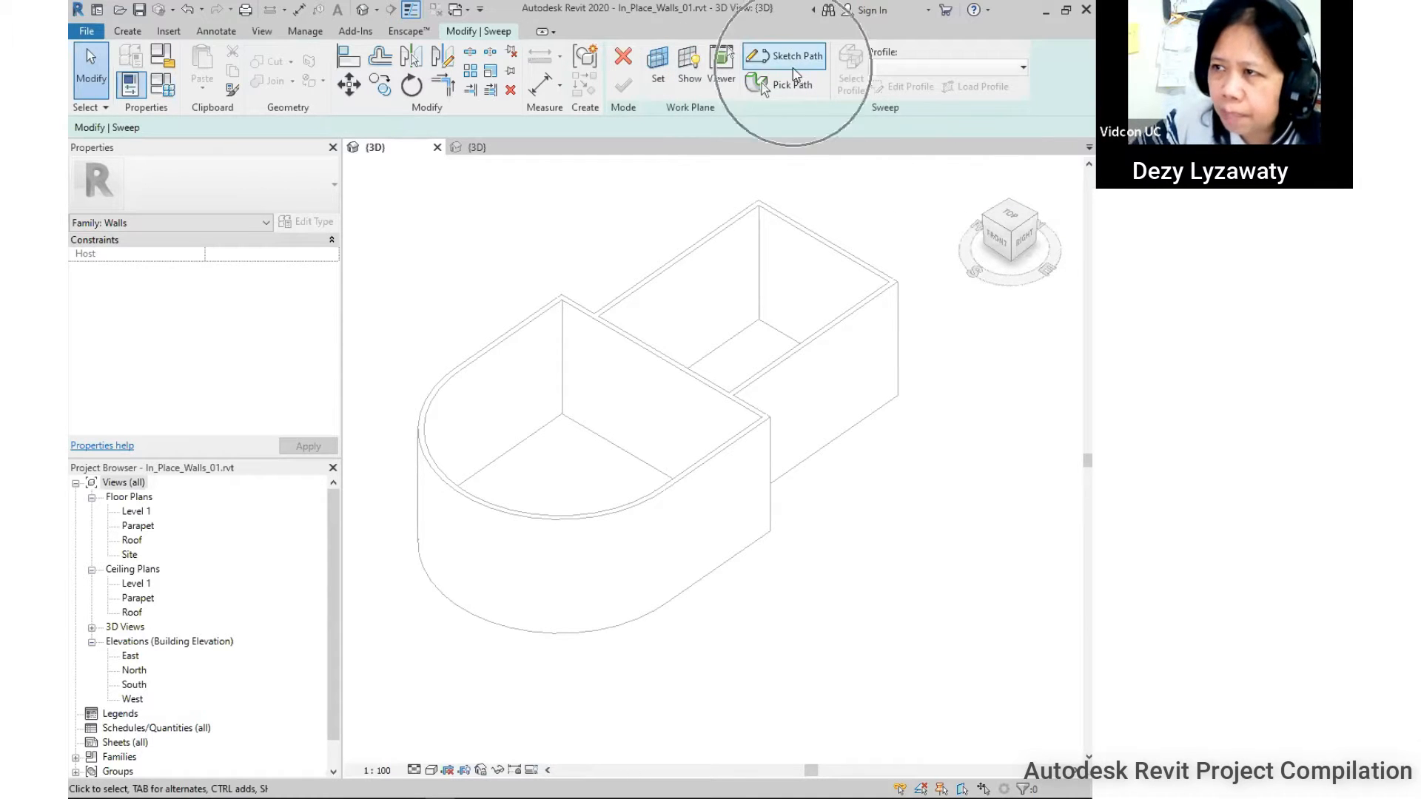
click(142, 510)
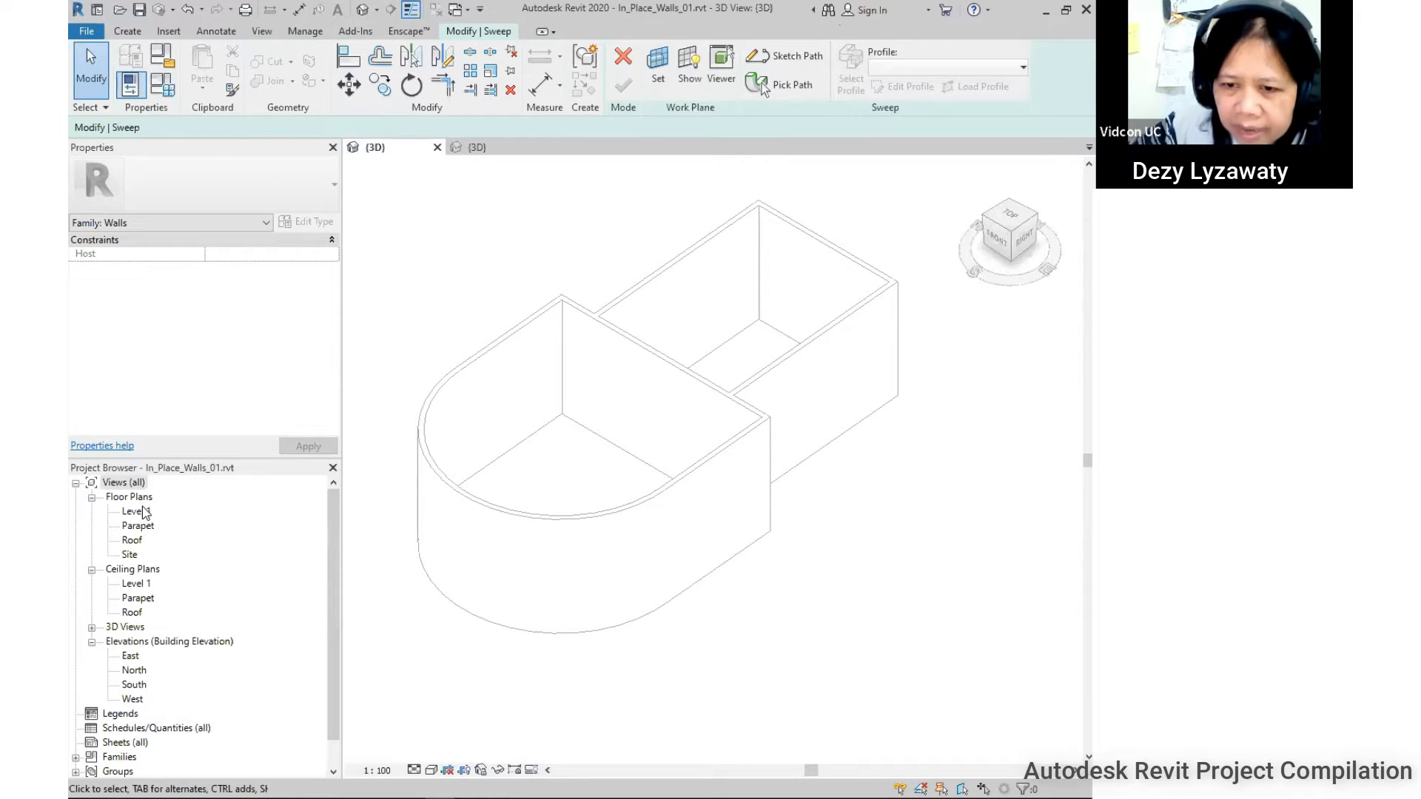
double_click(148, 513)
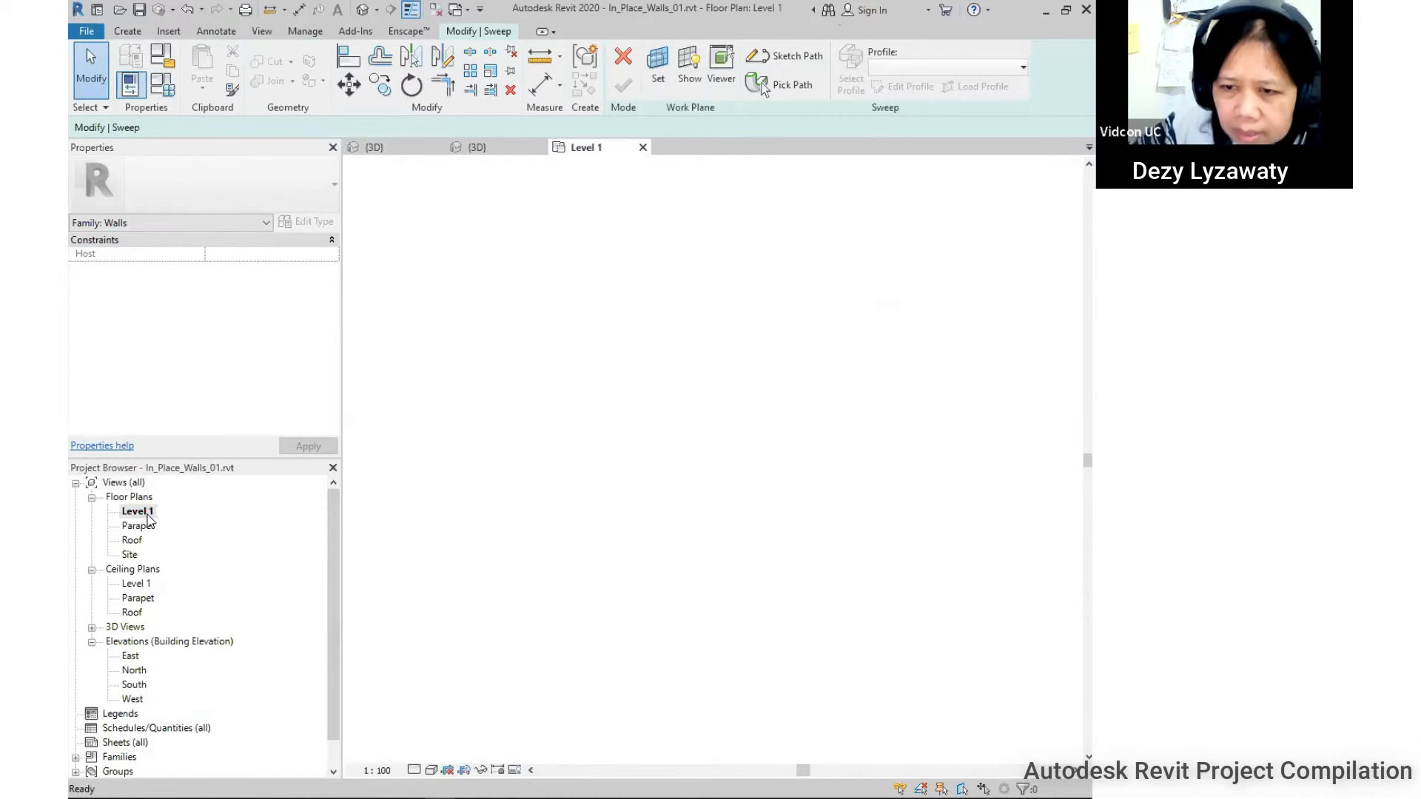
middle_drag(660, 314, 677, 343)
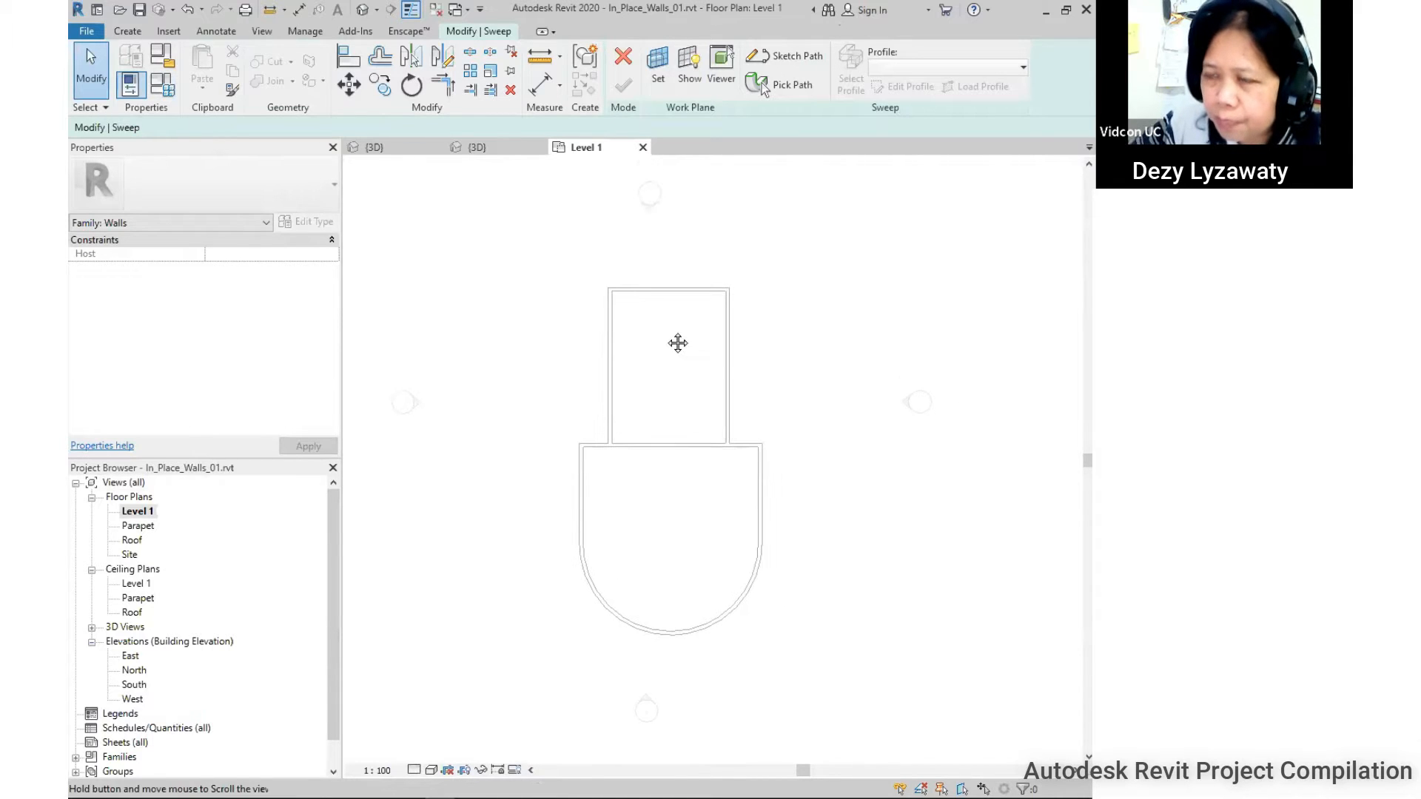
click(797, 57)
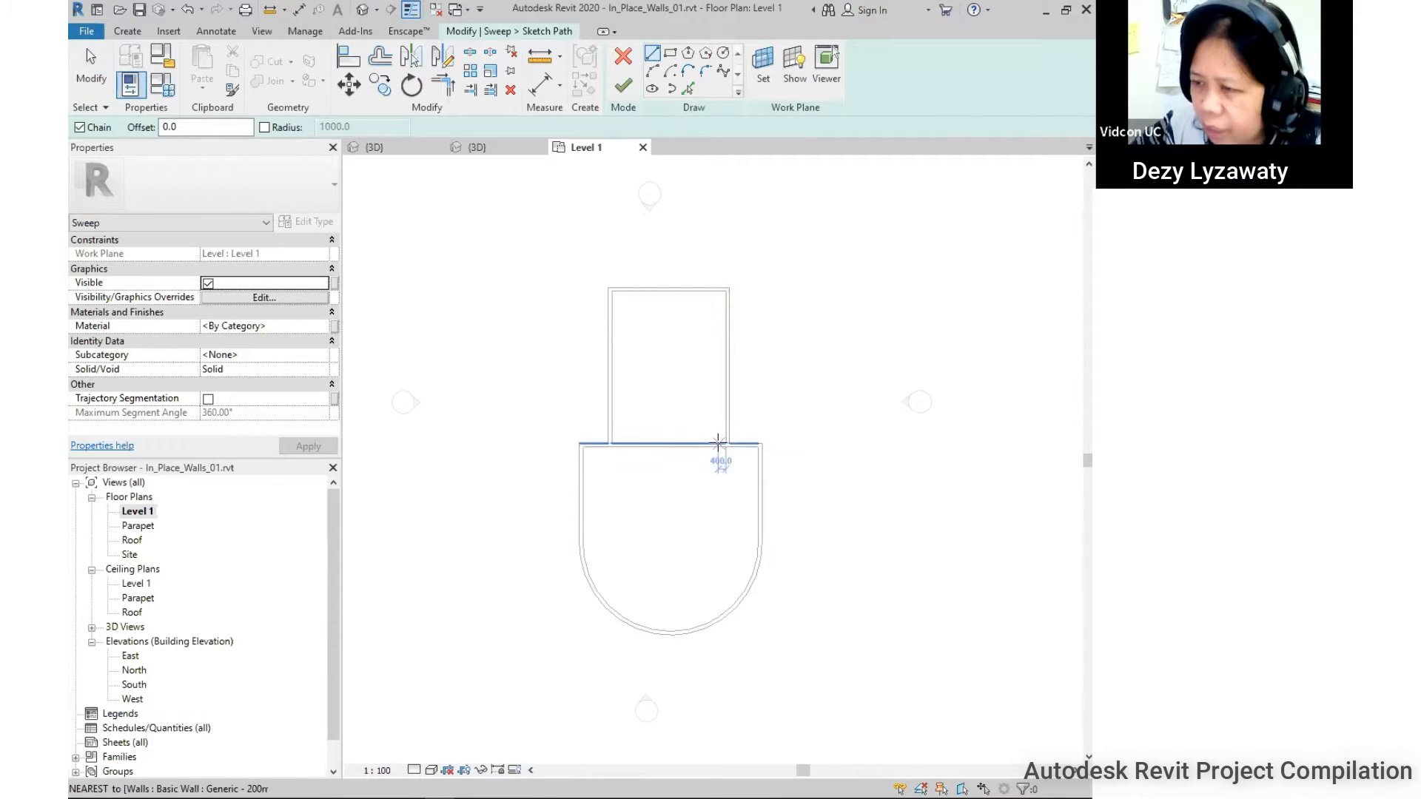
scroll(731, 445, up, 2)
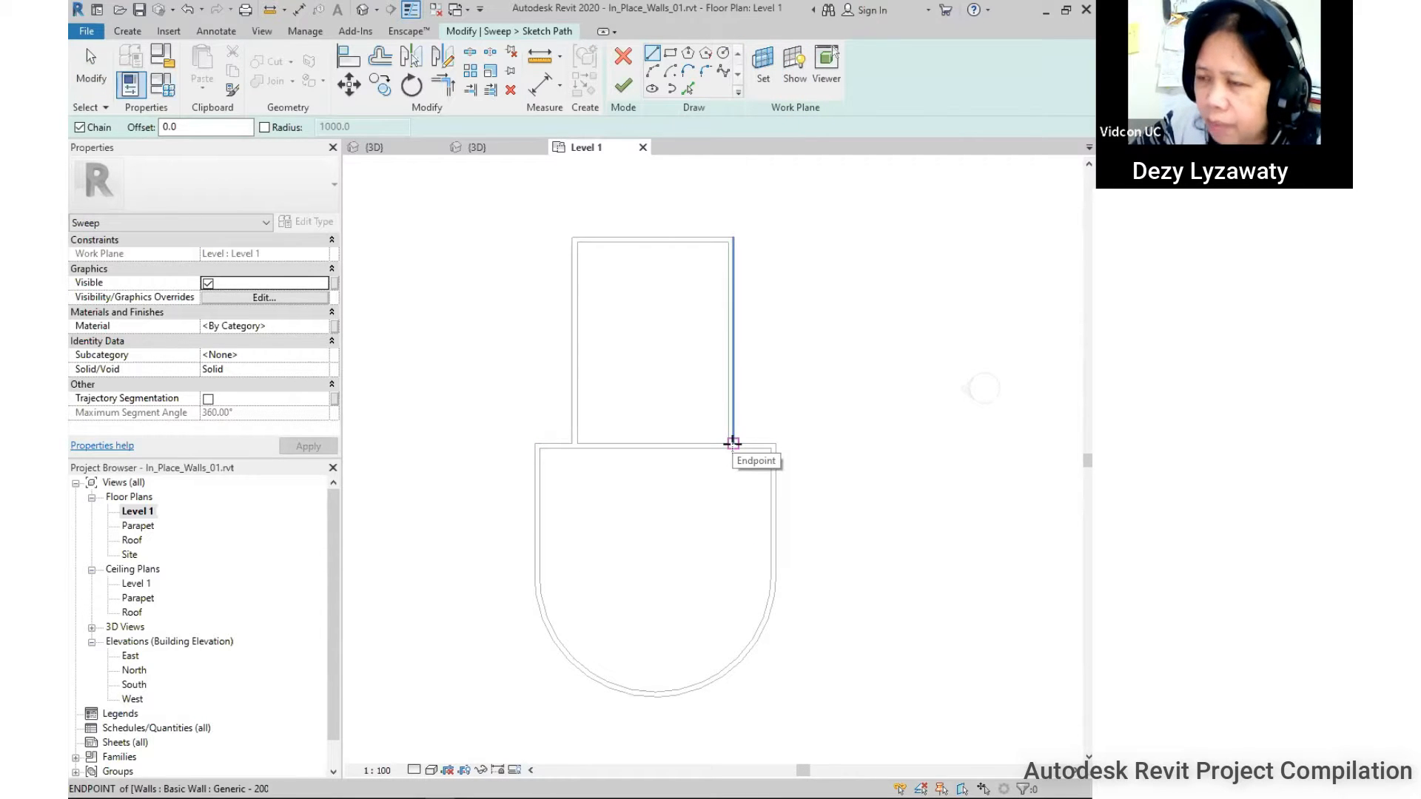
click(733, 443)
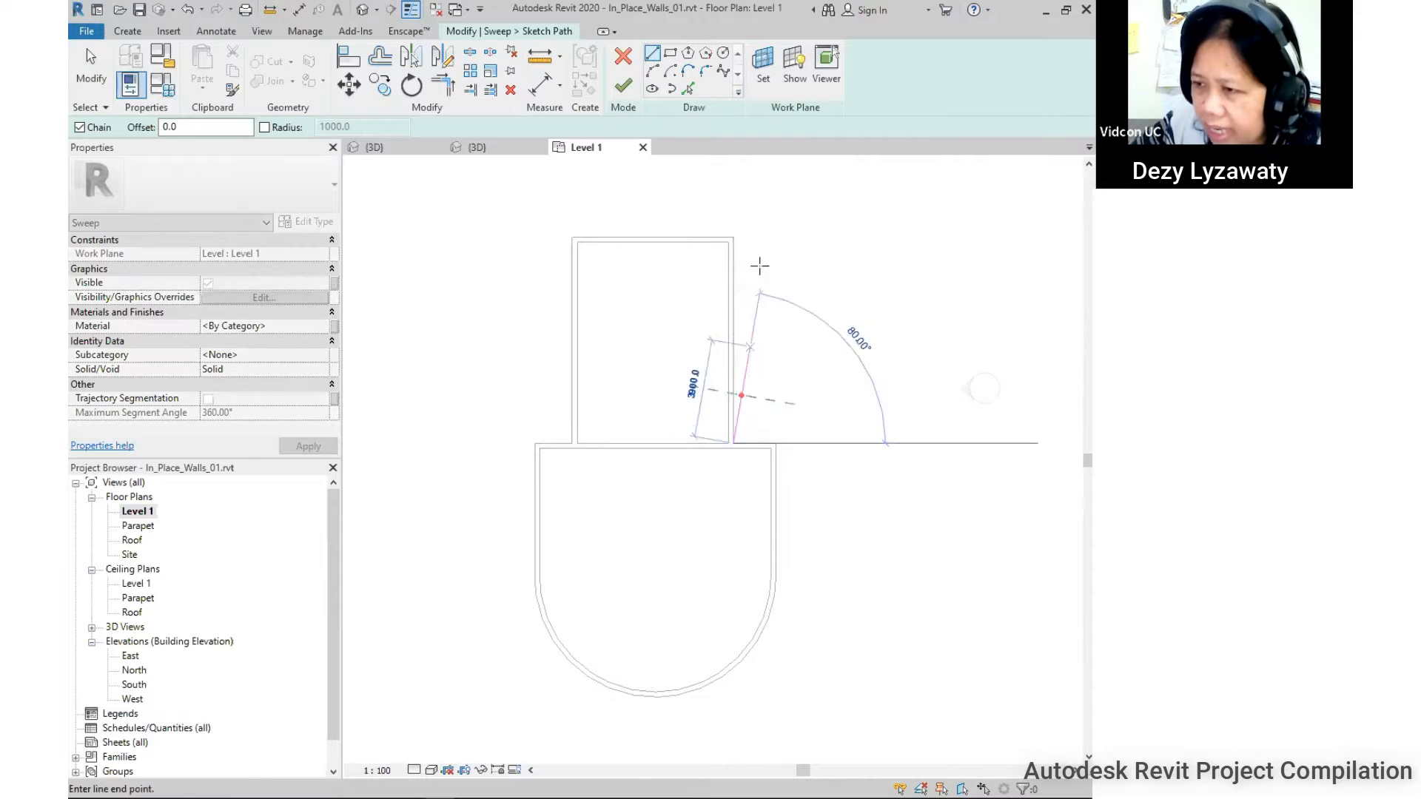
click(733, 237)
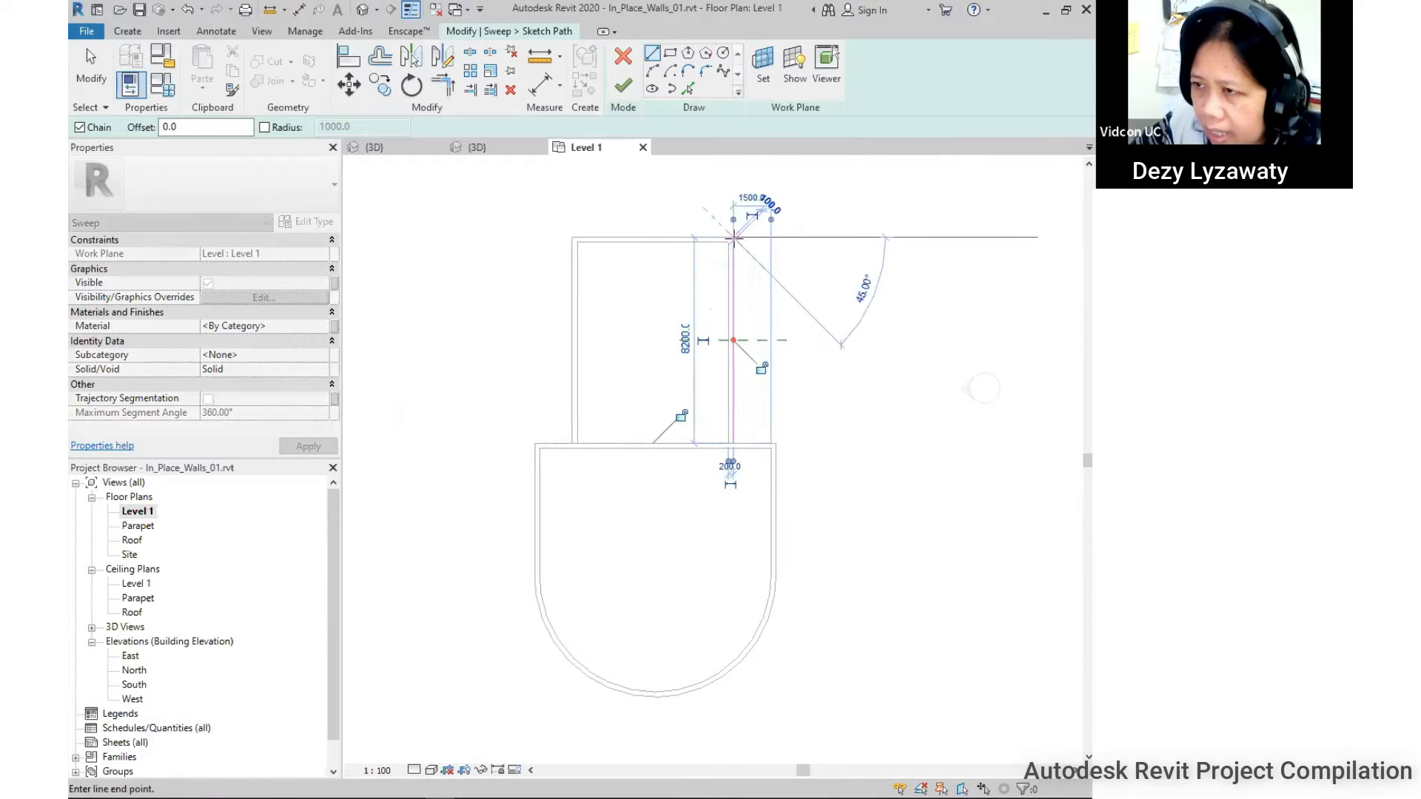
click(572, 238)
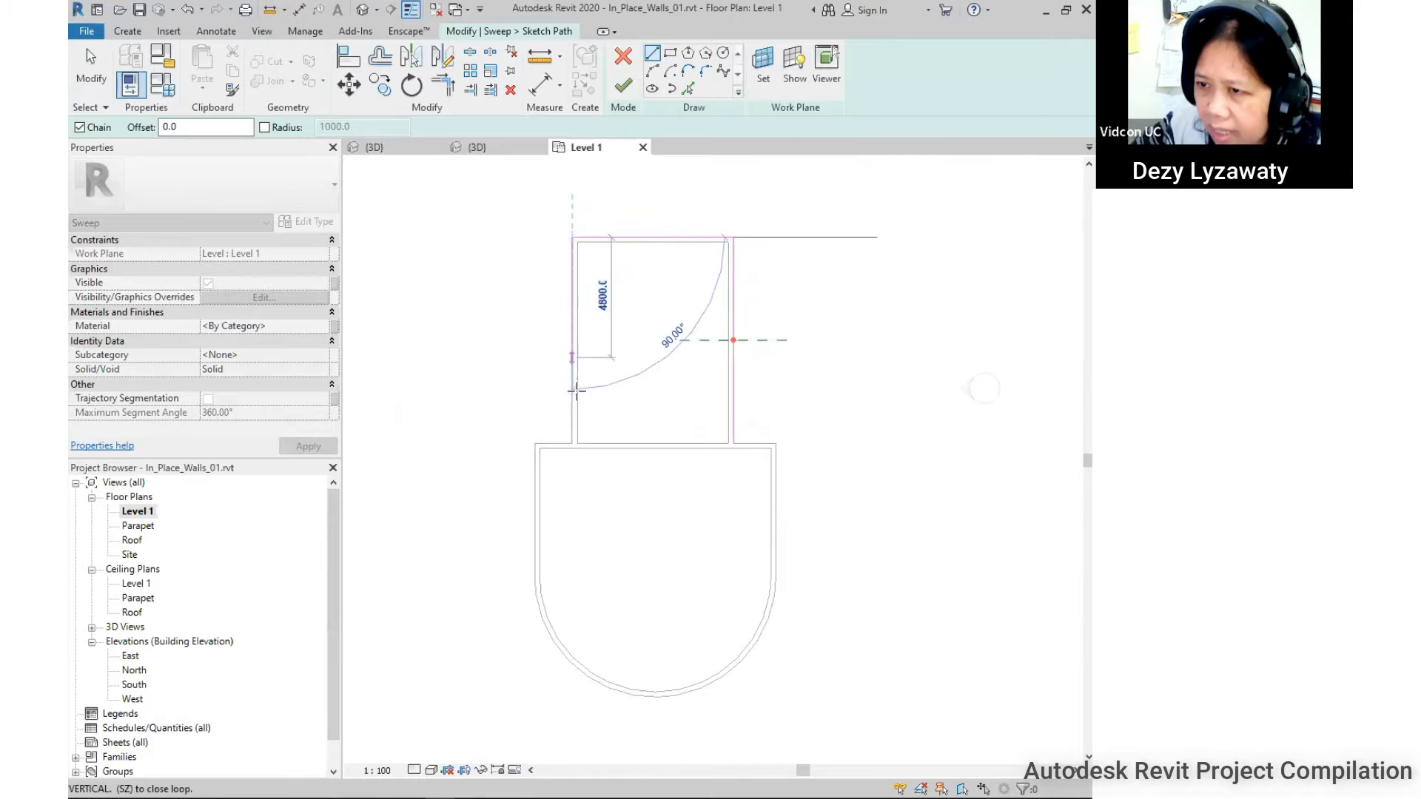
click(571, 442)
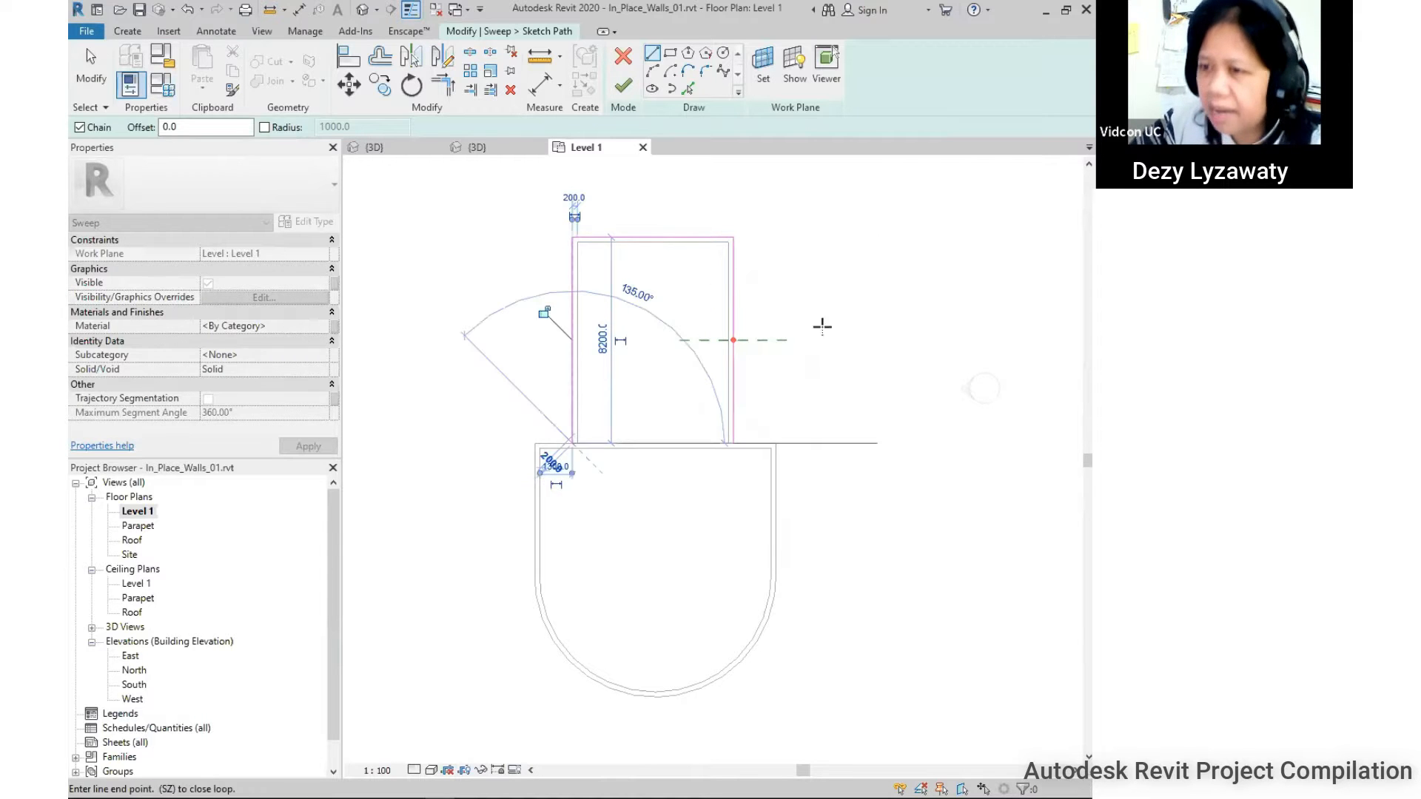
key(Escape)
key(Escape)
Return to the default 3D view and finish the sweep path.
click(362, 9)
scroll(736, 568, up, 3)
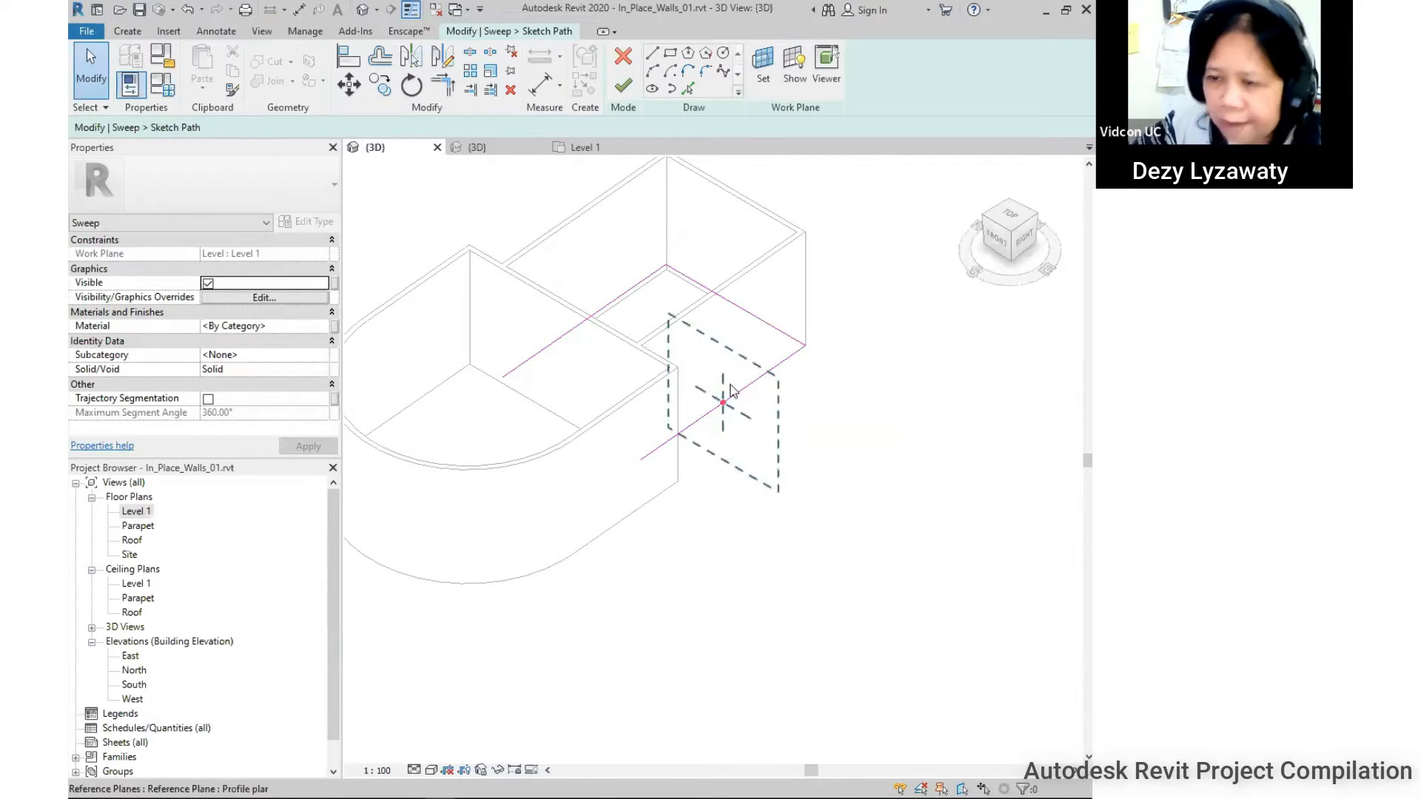
middle_drag(774, 369, 768, 382)
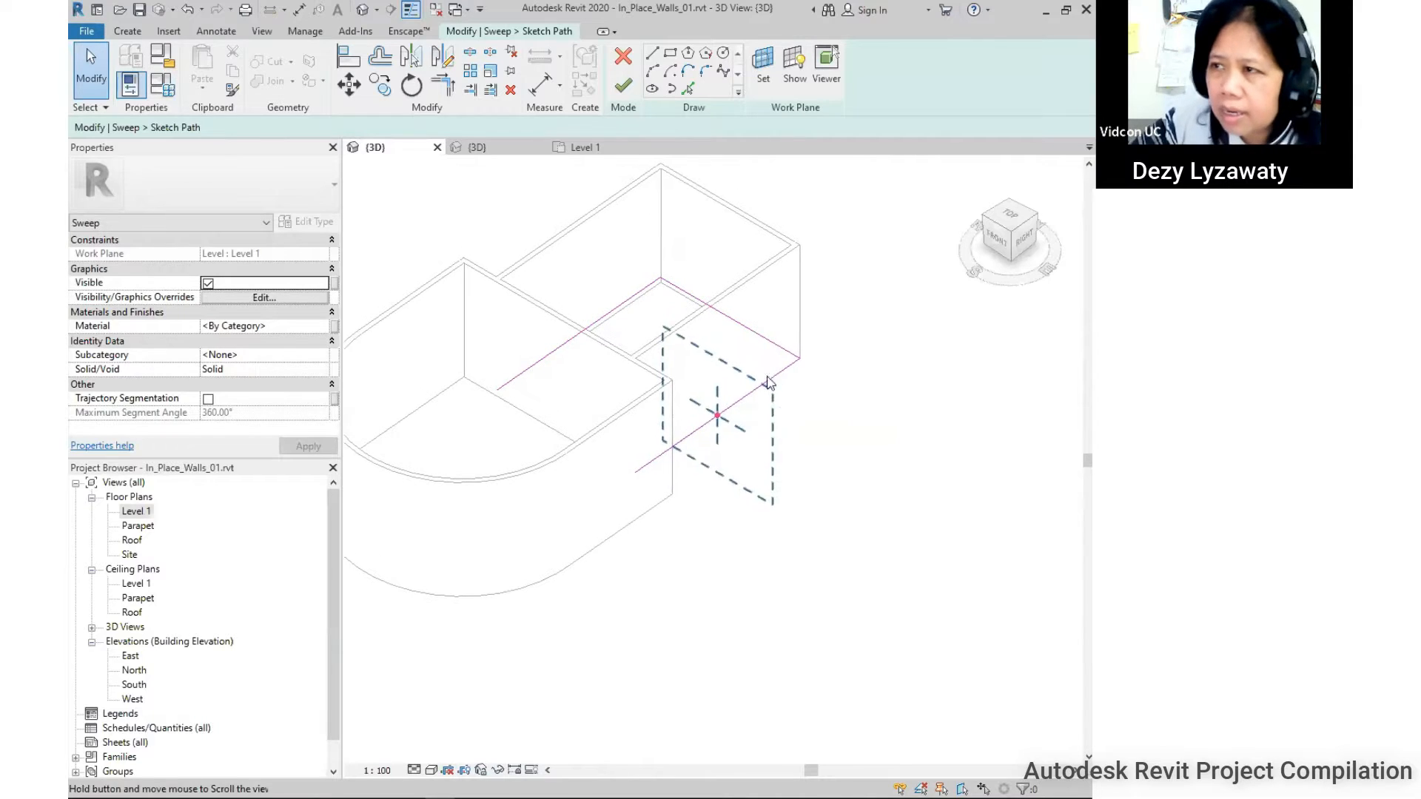
click(622, 97)
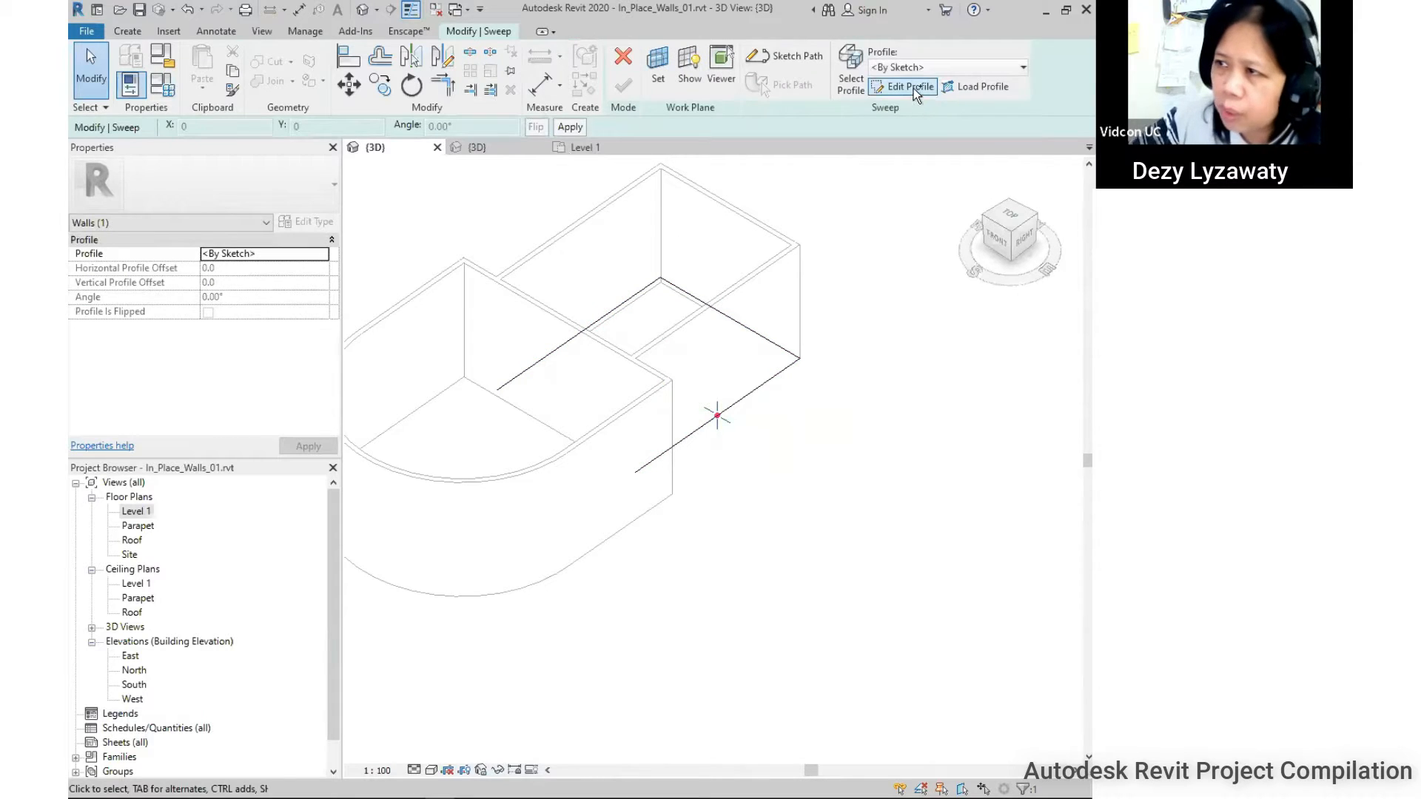
Sketch and finish a closed four-sided sweep profile about 6500 mm high, with a vertical inner edge, wide top, slanted outer edge and narrow base.
click(914, 89)
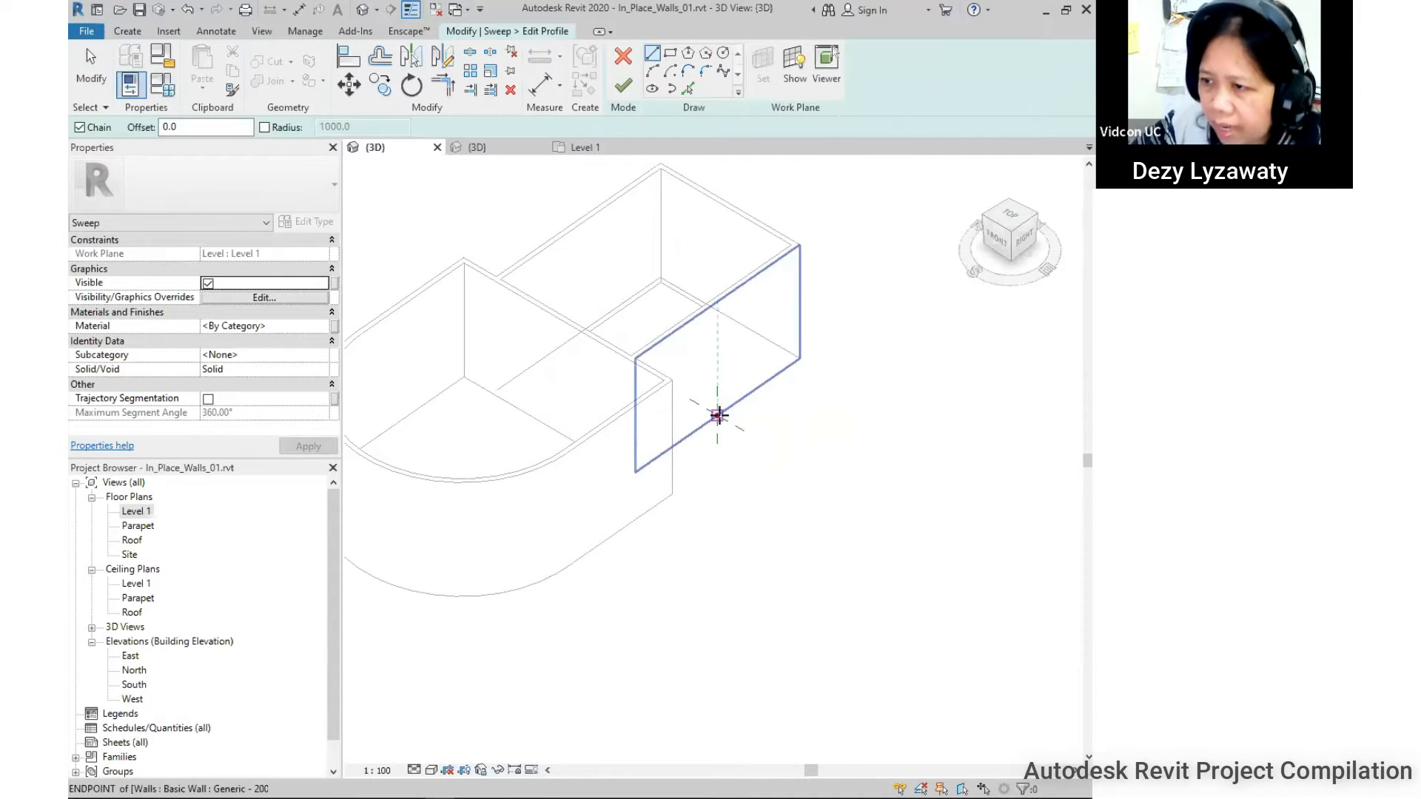
click(718, 416)
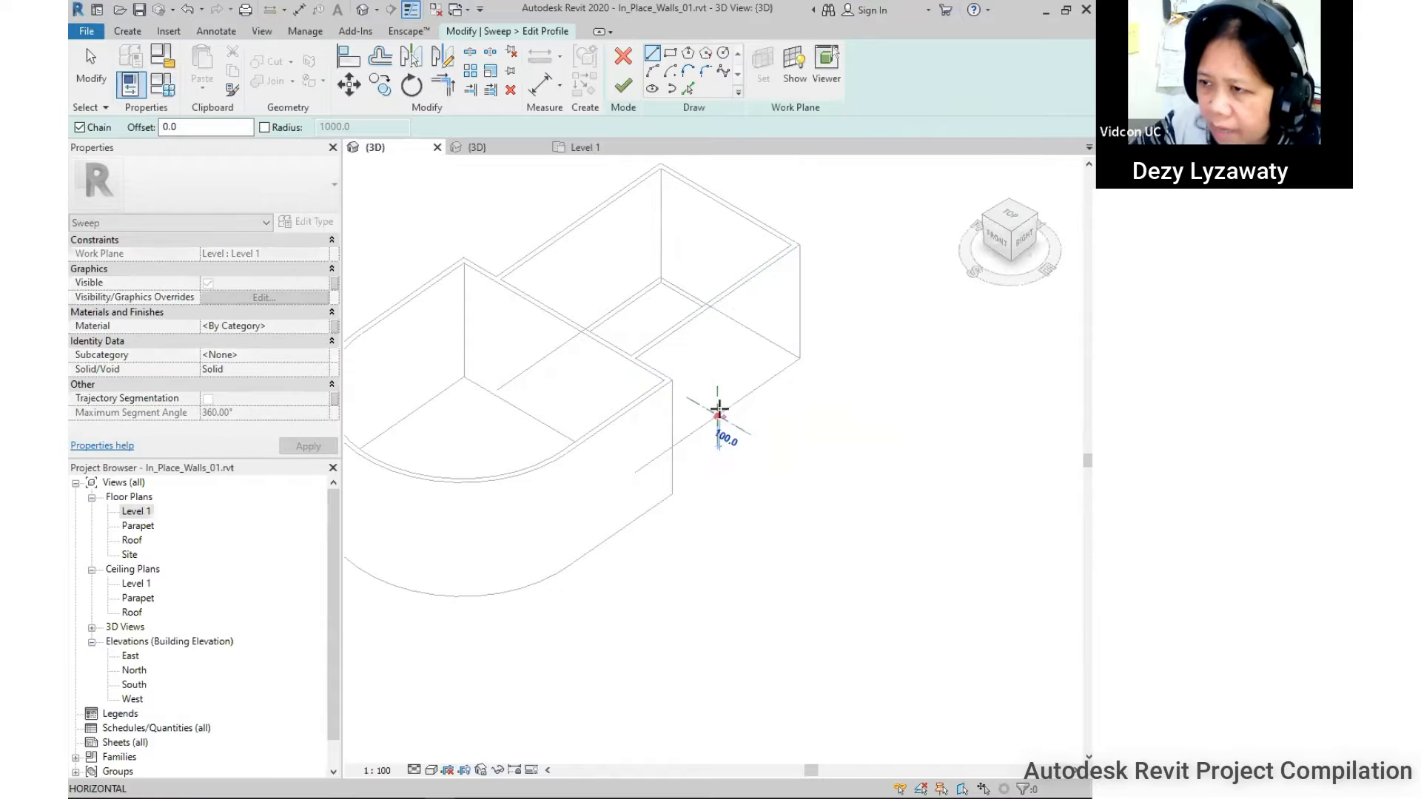
click(718, 268)
click(774, 300)
click(717, 415)
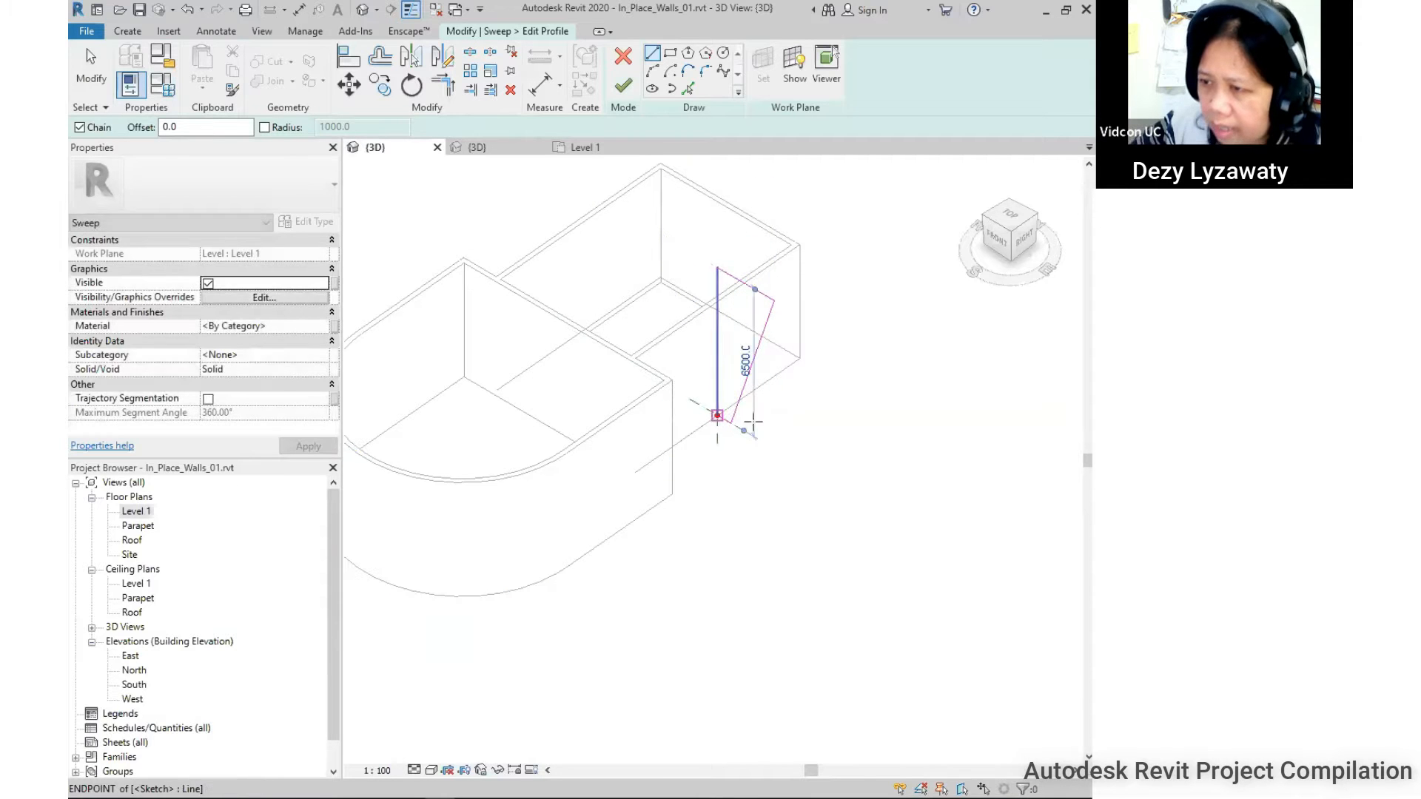
middle_drag(748, 377, 797, 425)
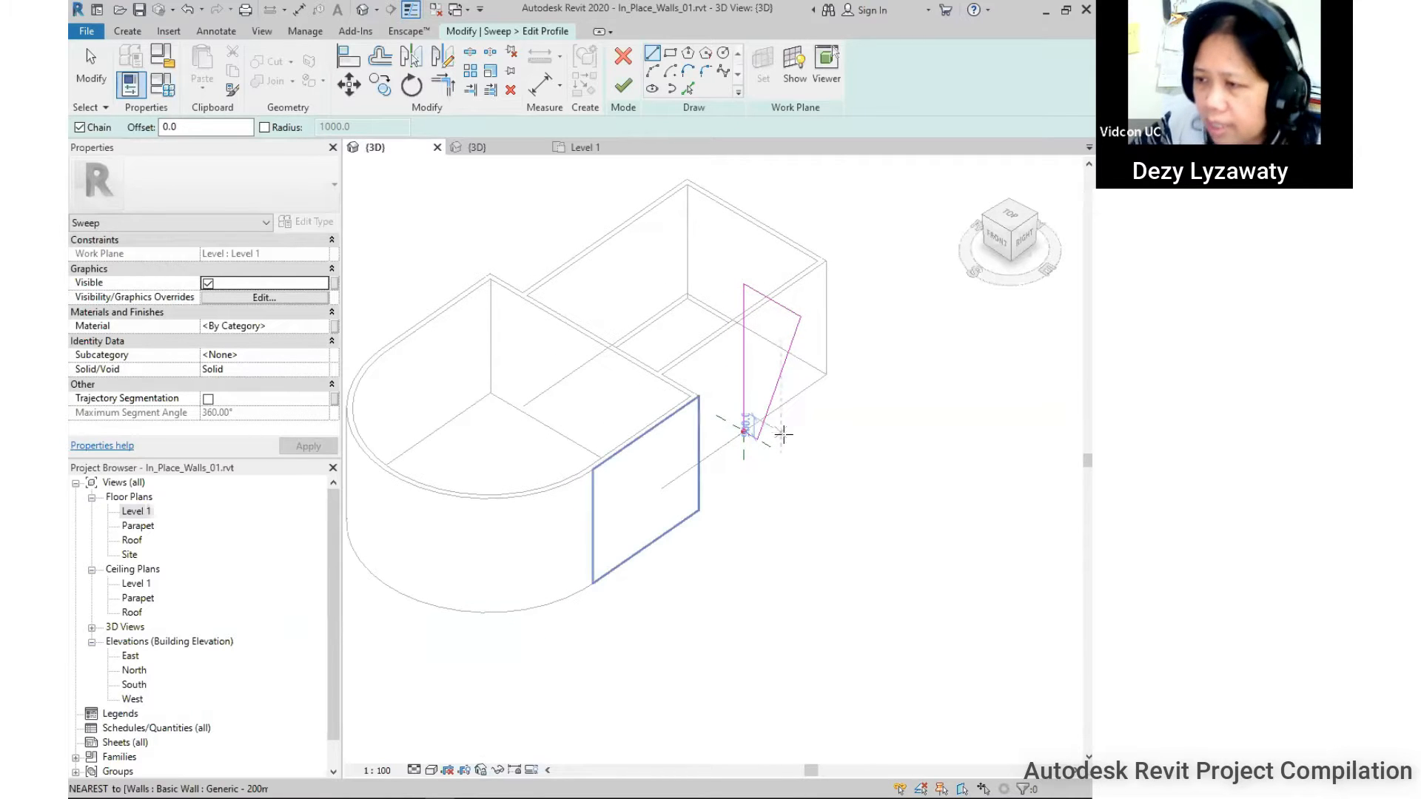
key(Escape)
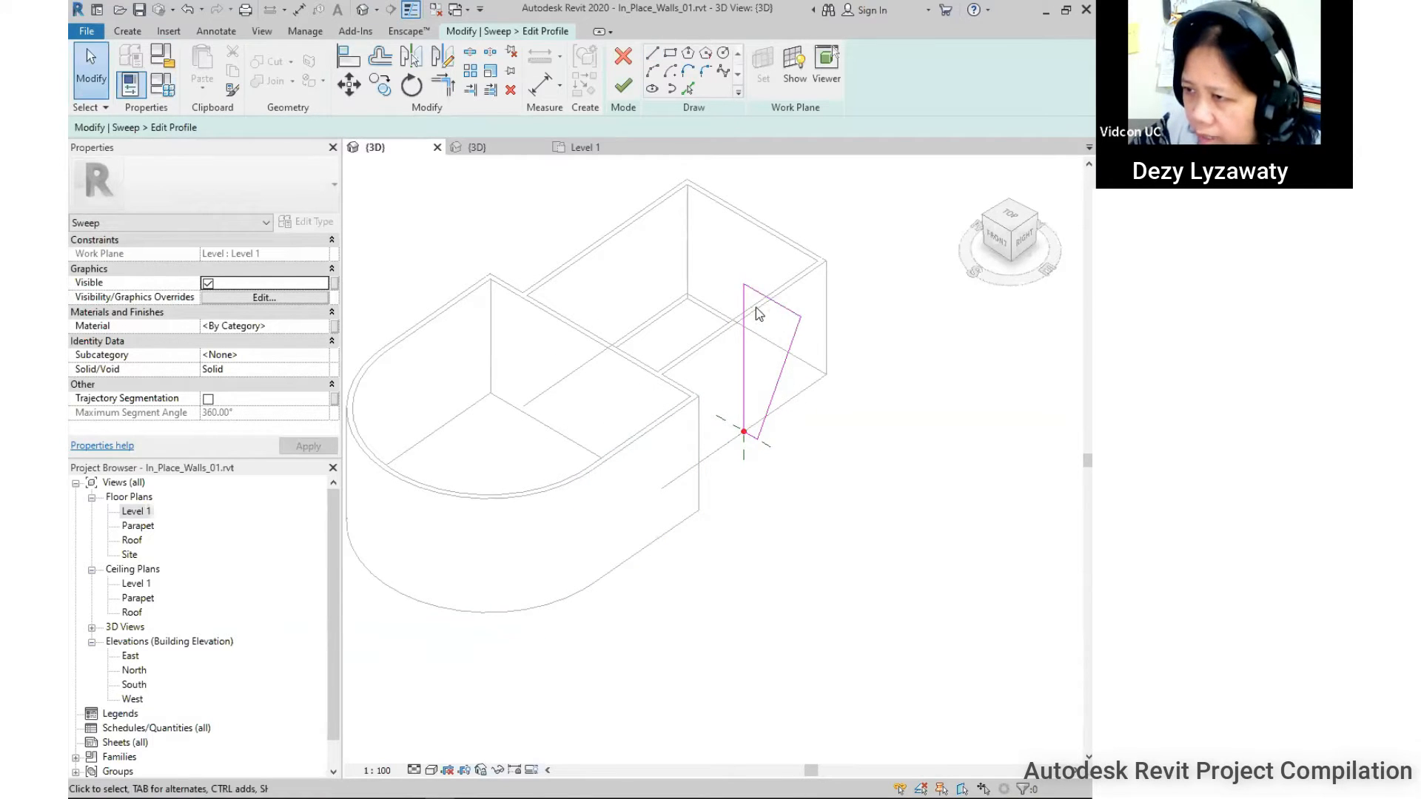
shift+middle_drag(763, 459, 739, 426)
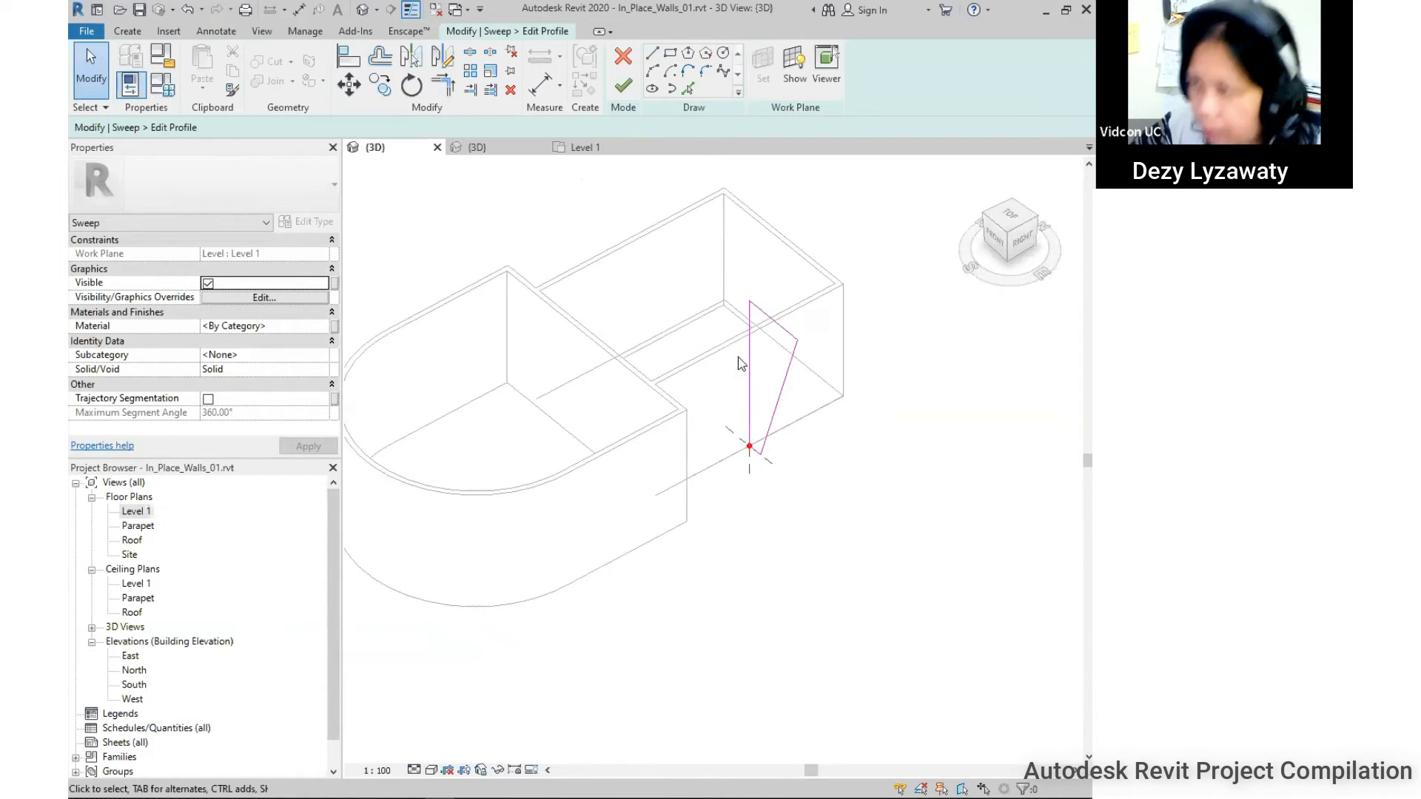
click(622, 96)
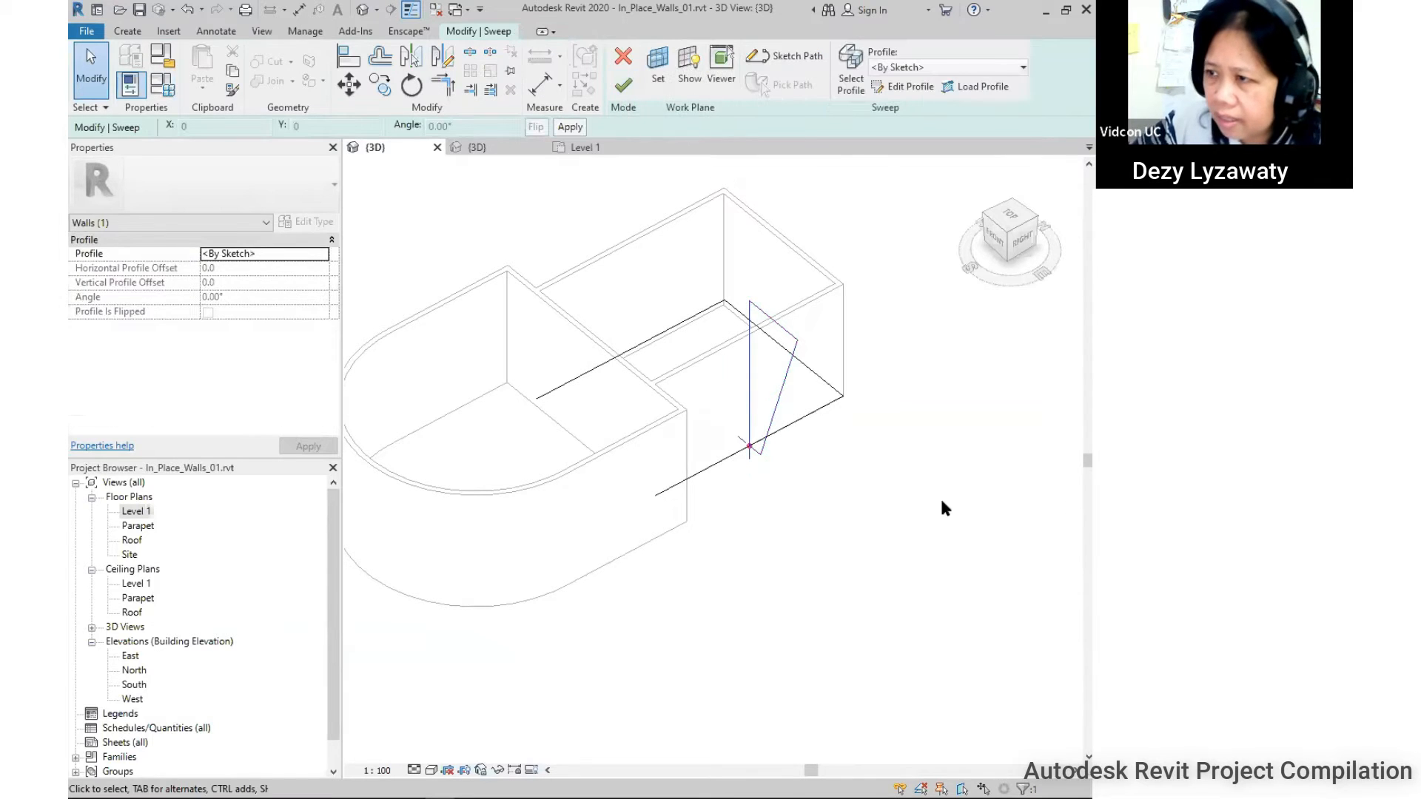
Finish the sweep and set the 3D view's visual style to Shaded.
click(624, 86)
shift+middle_drag(755, 460, 791, 526)
click(431, 771)
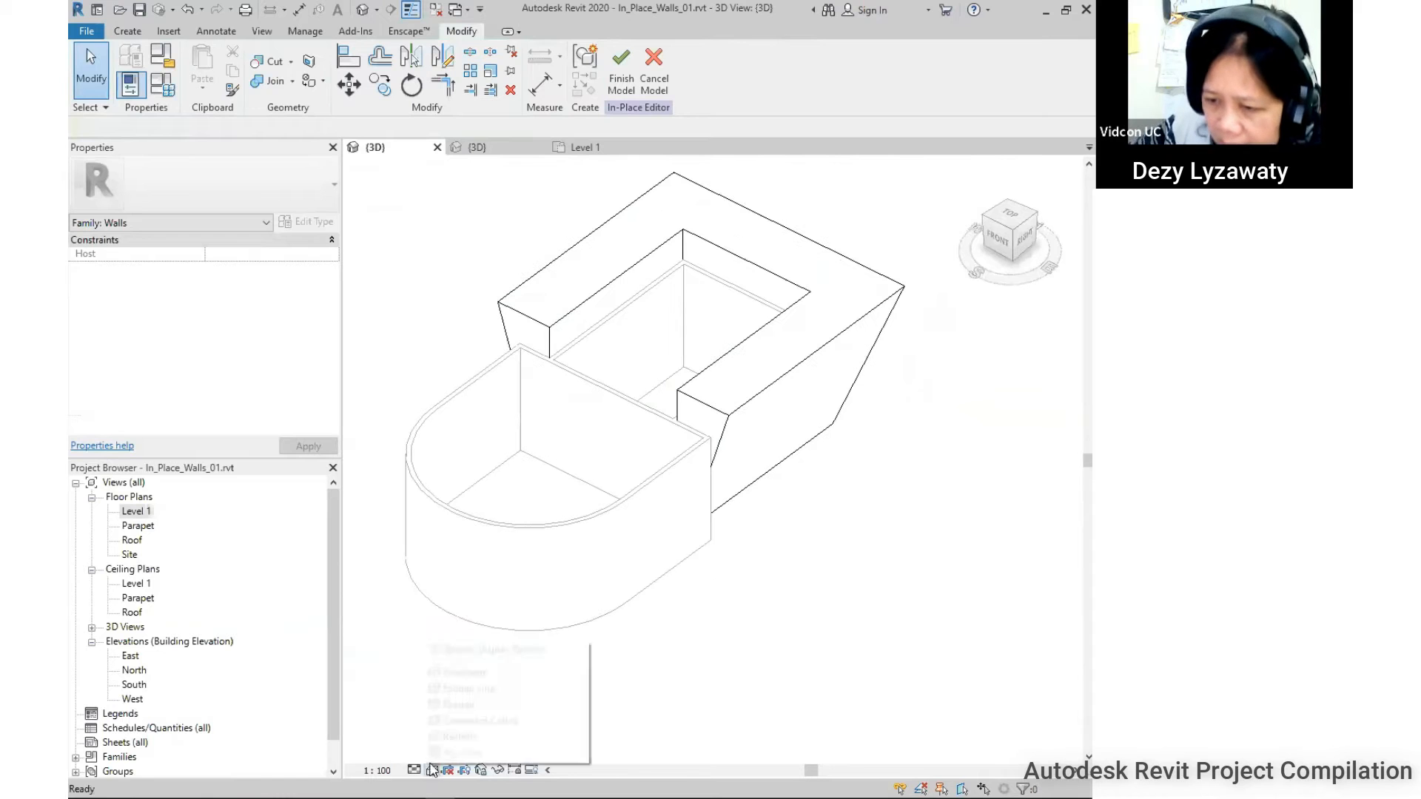
click(459, 704)
shift+middle_drag(825, 417, 894, 470)
Select the swept wall around the rectangular room to examine its sloping outer face.
click(848, 361)
key(ctrl)
key(ctrl)
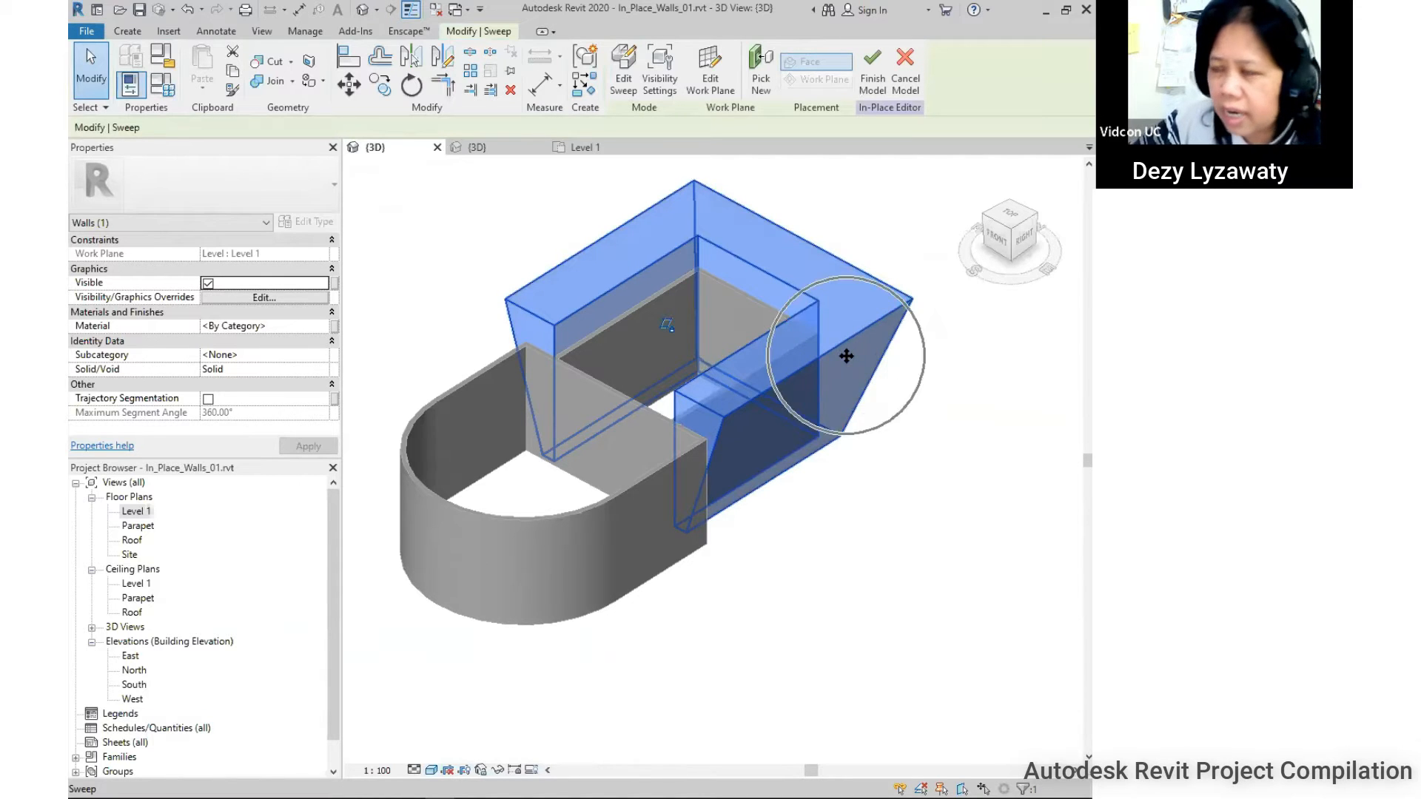
key(ctrl)
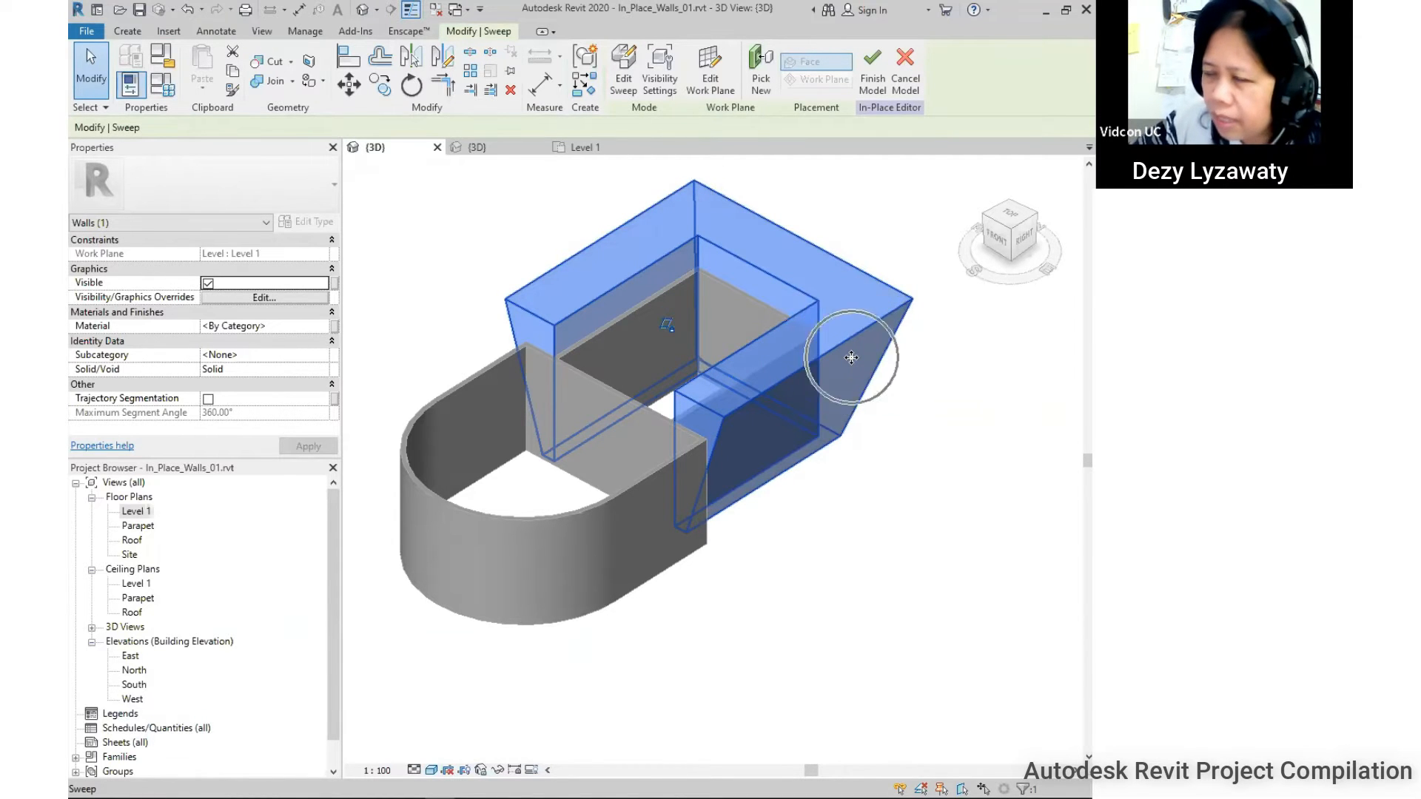
Create a new material named Walls - Yellow from the swept wall's Material property.
key(ctrl)
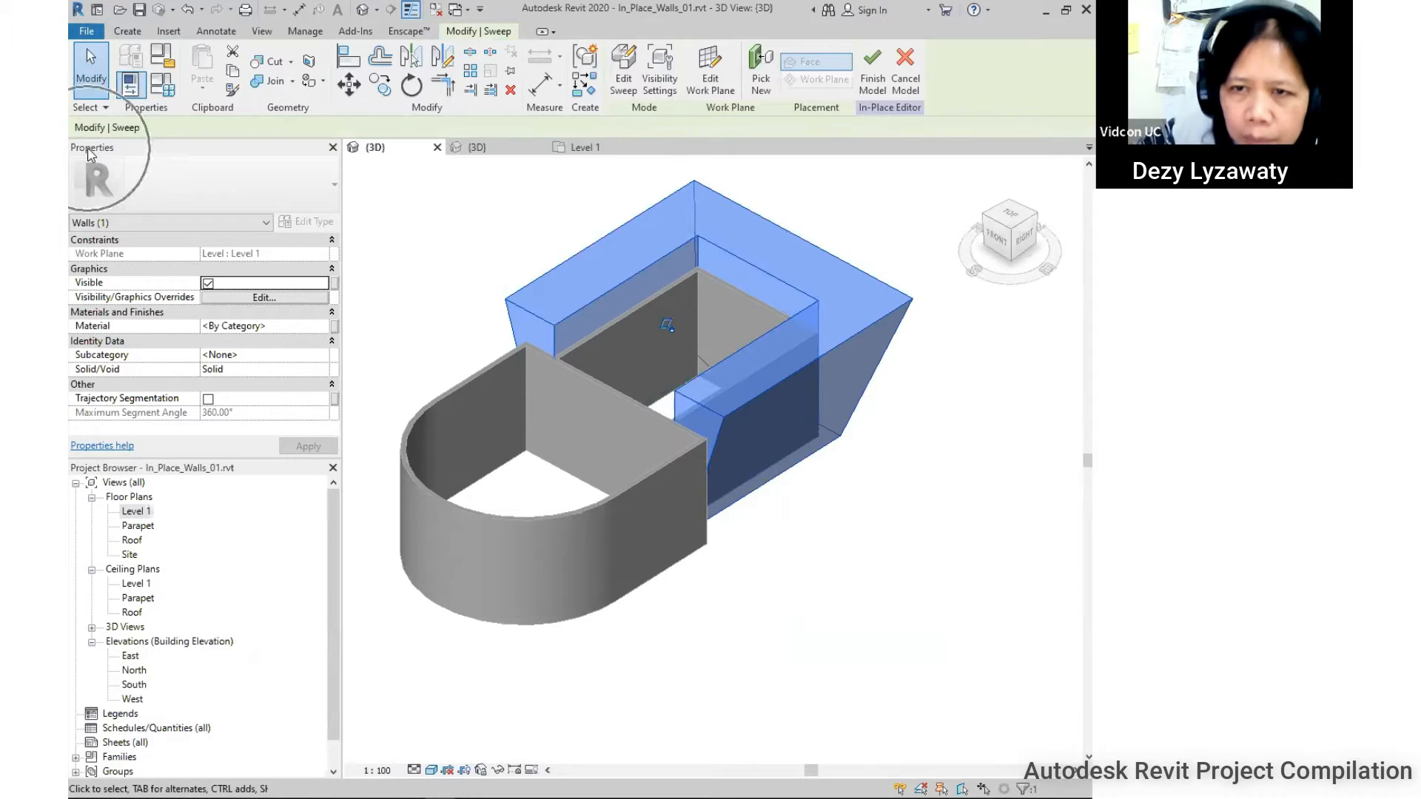
click(321, 327)
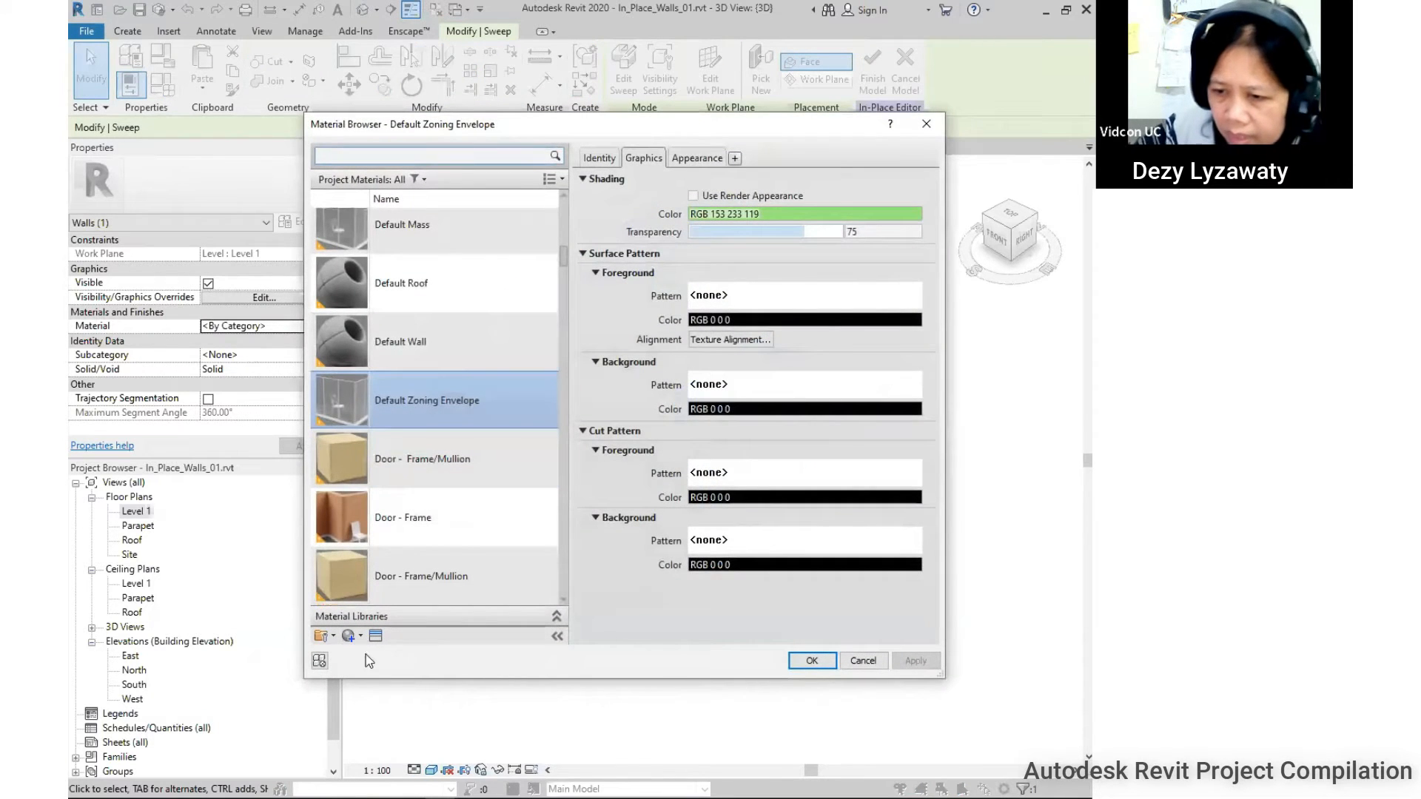
click(353, 638)
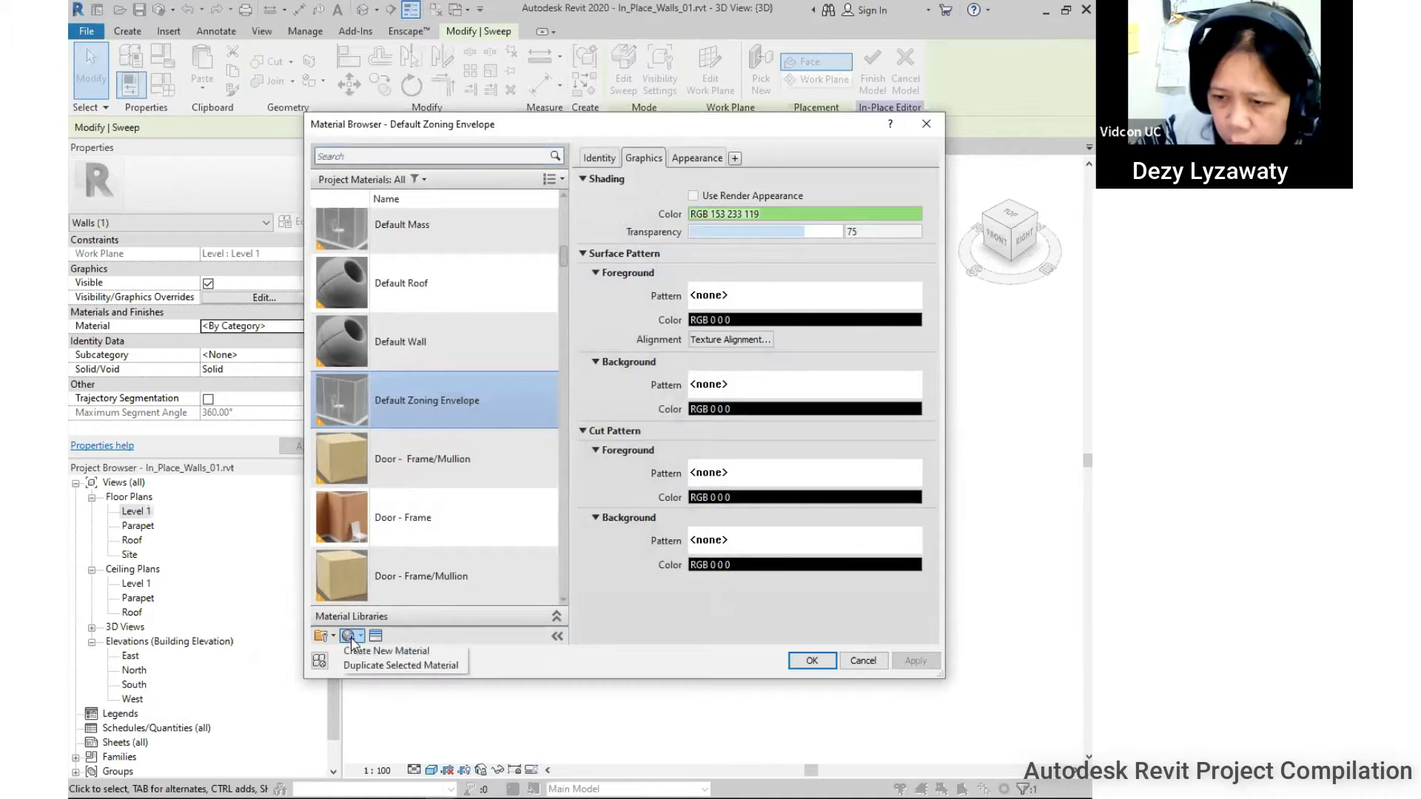
click(378, 651)
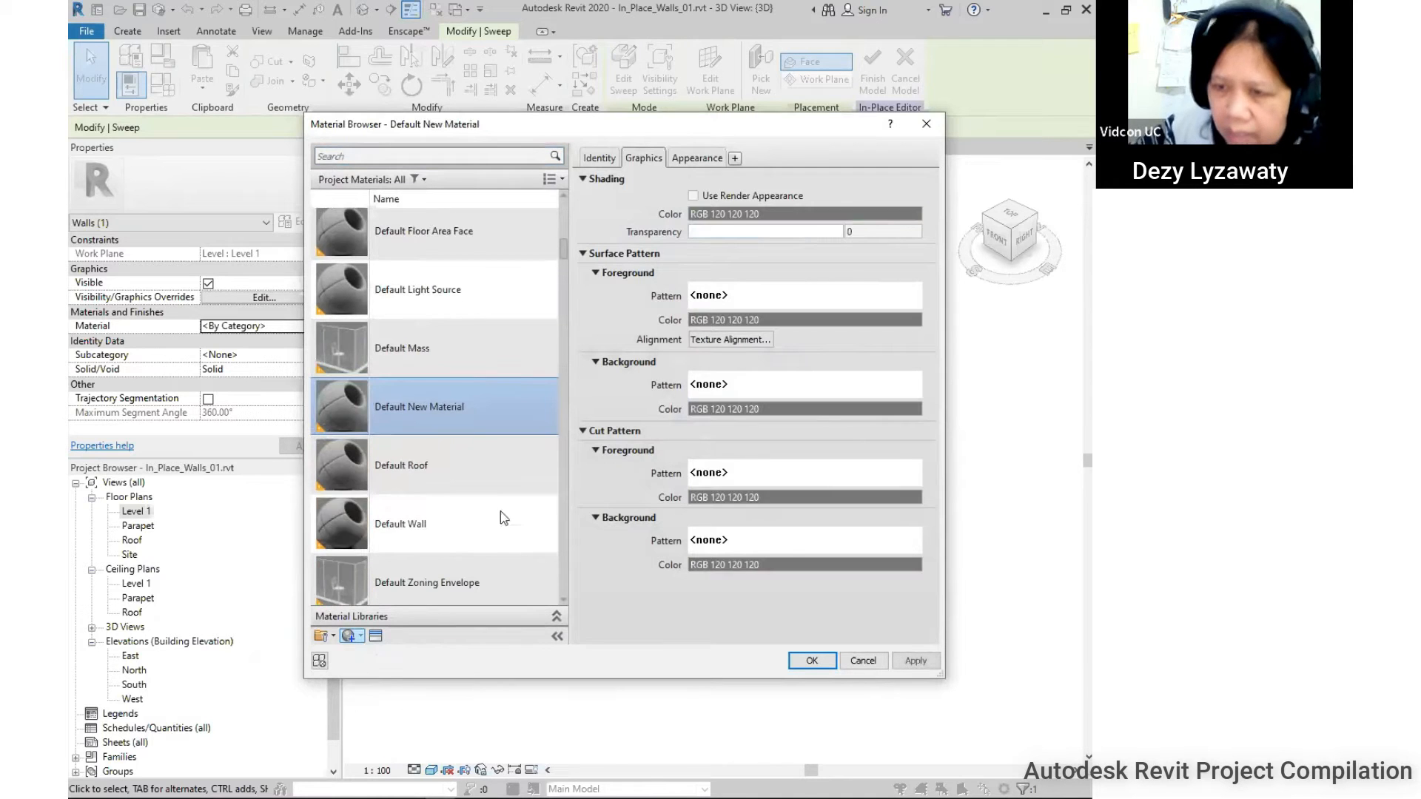
right_click(447, 411)
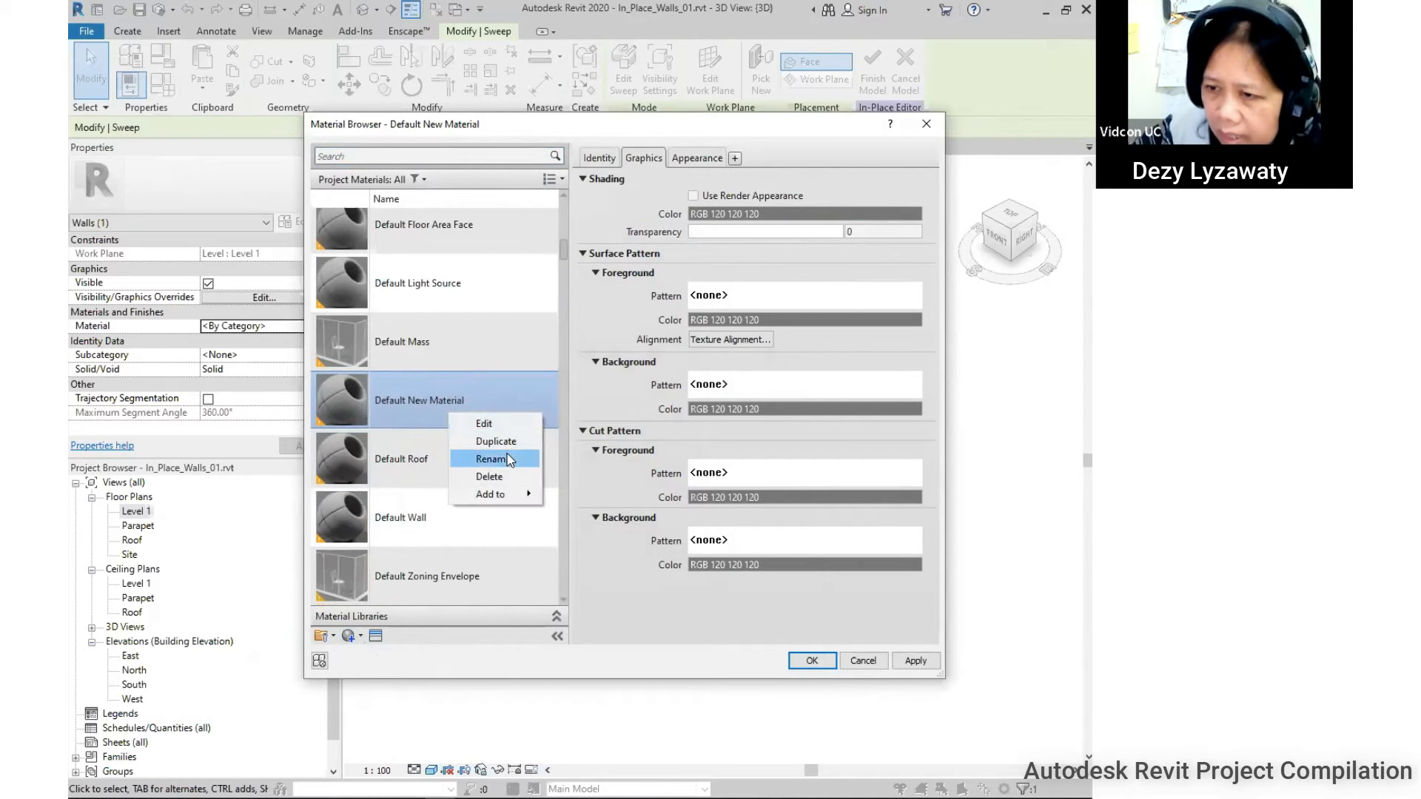
click(496, 458)
text(D)
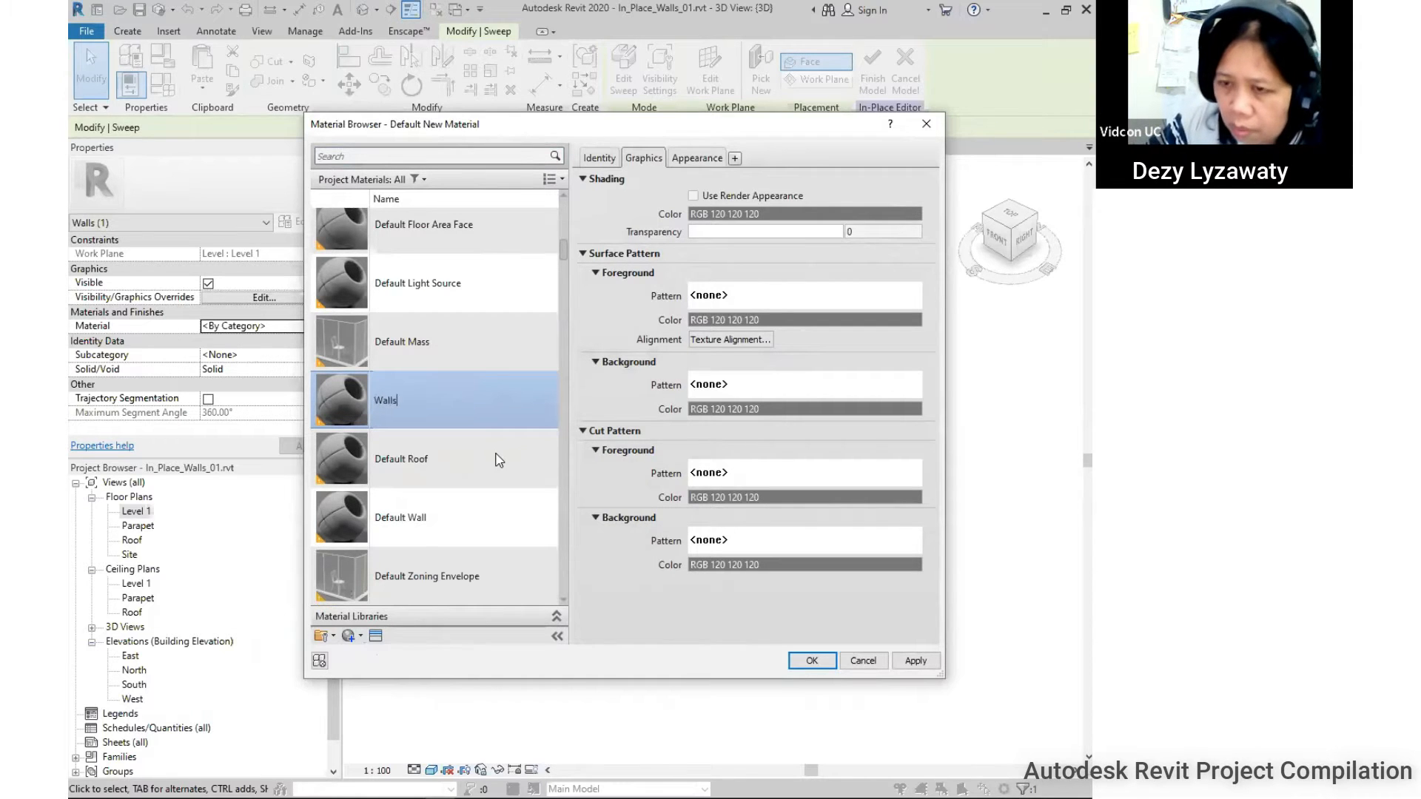
key(Return)
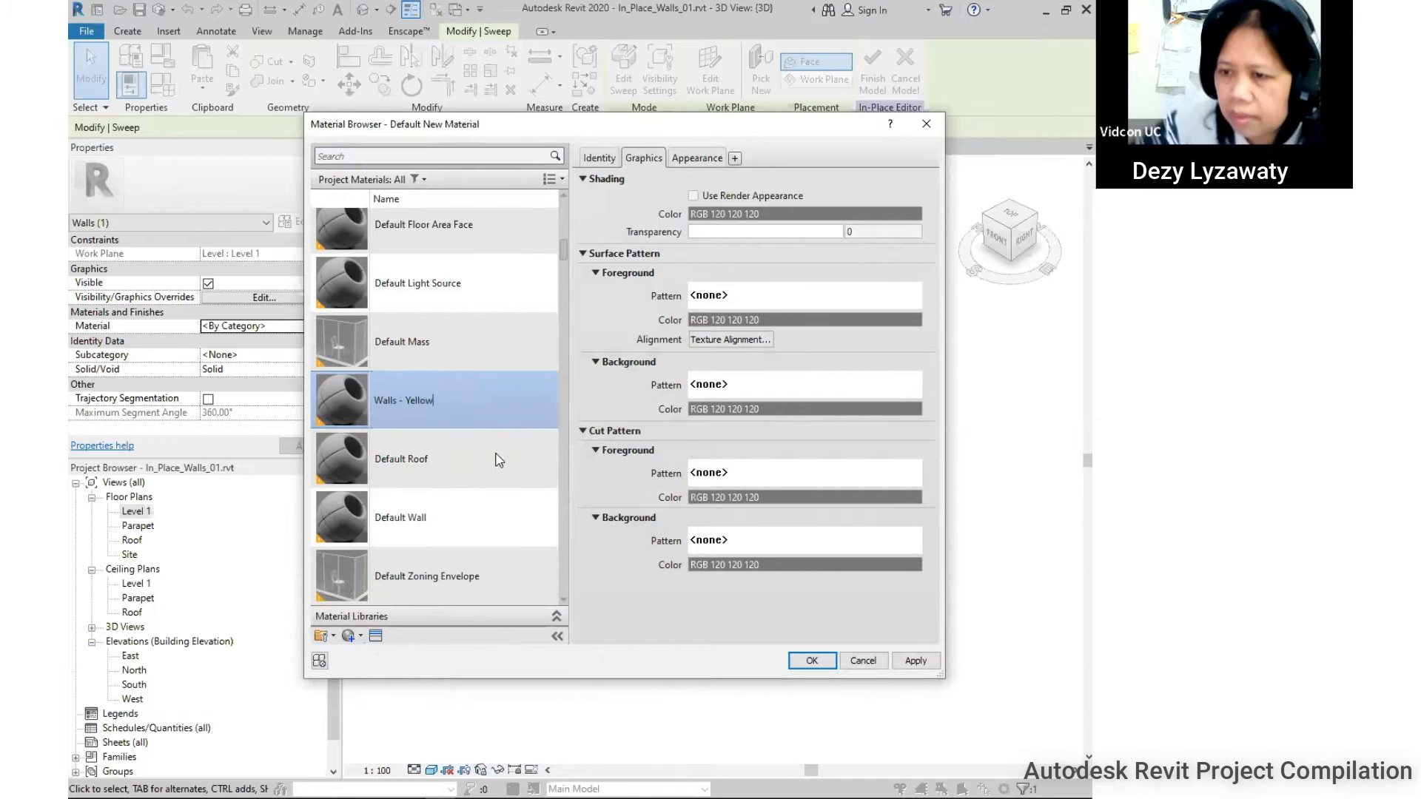
Use the material's render appearance for shading, set its appearance color to yellow (RGB 255 255 0), and assign the material to the swept wall.
click(718, 200)
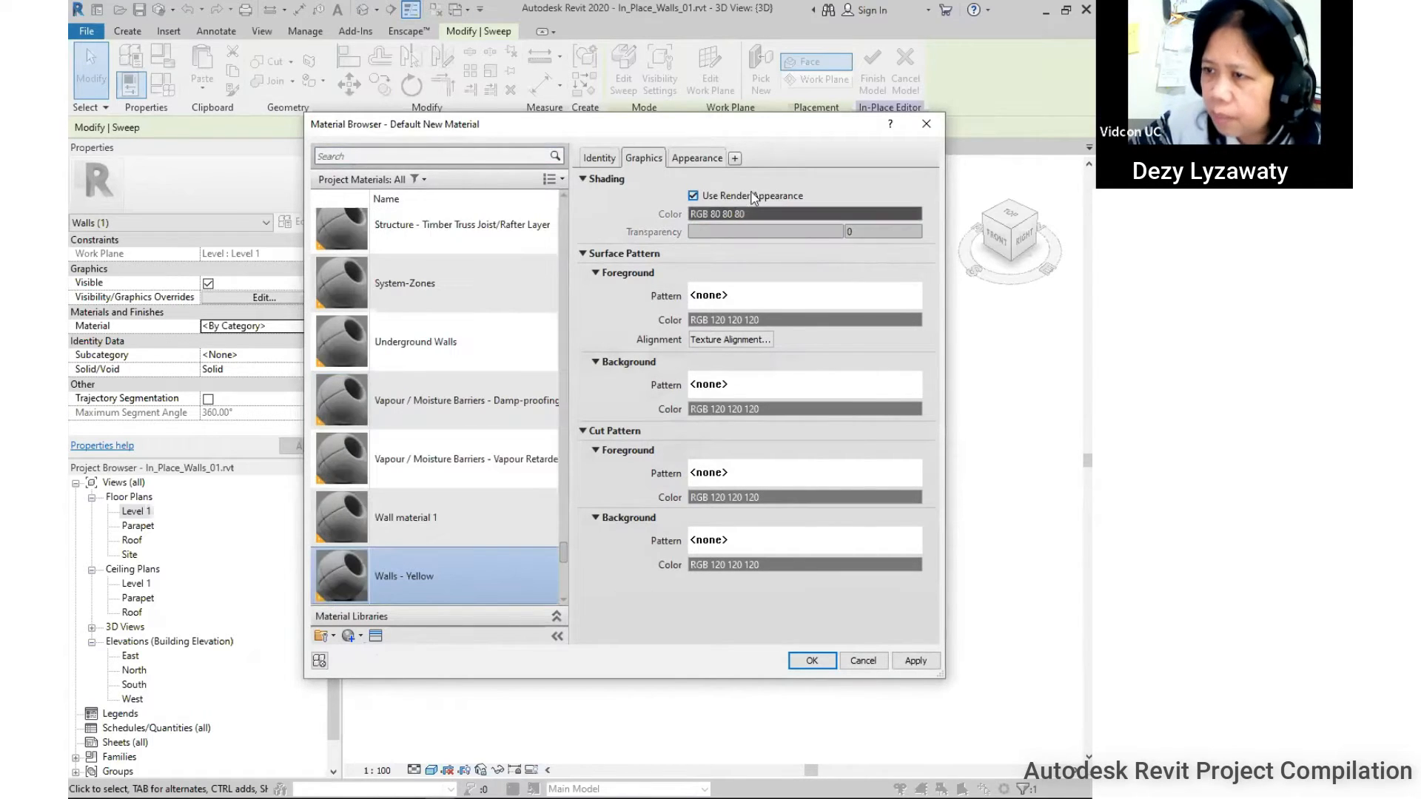
click(706, 159)
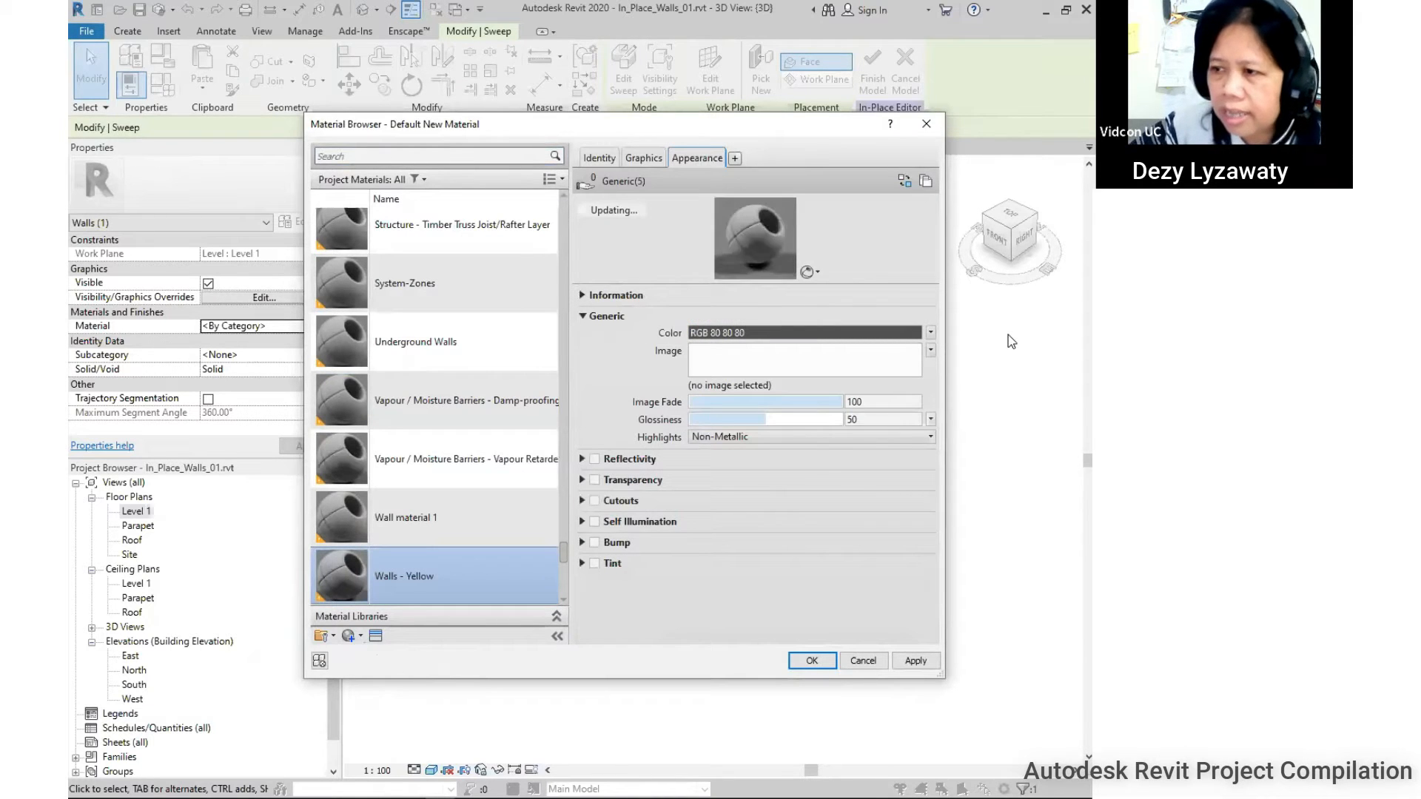
click(832, 335)
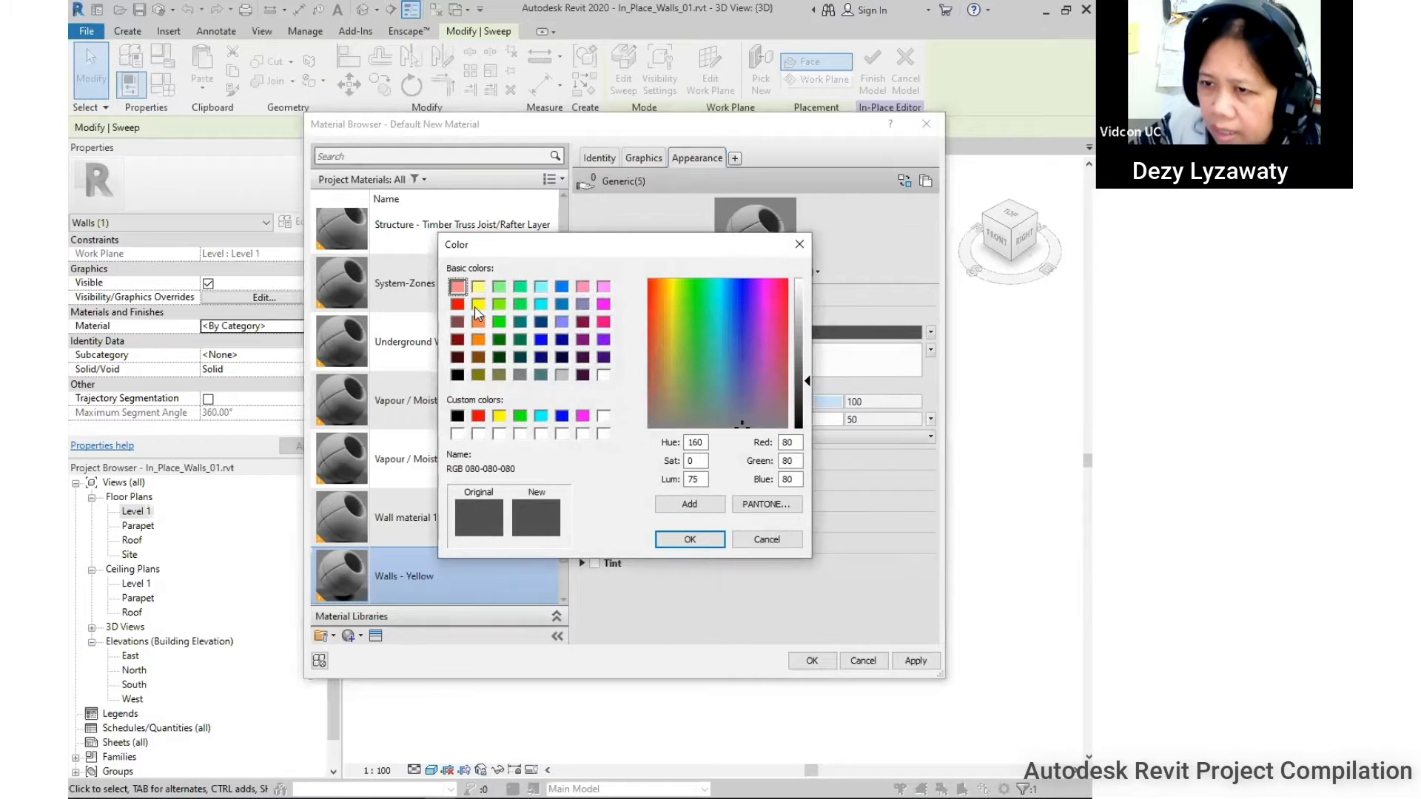
click(500, 416)
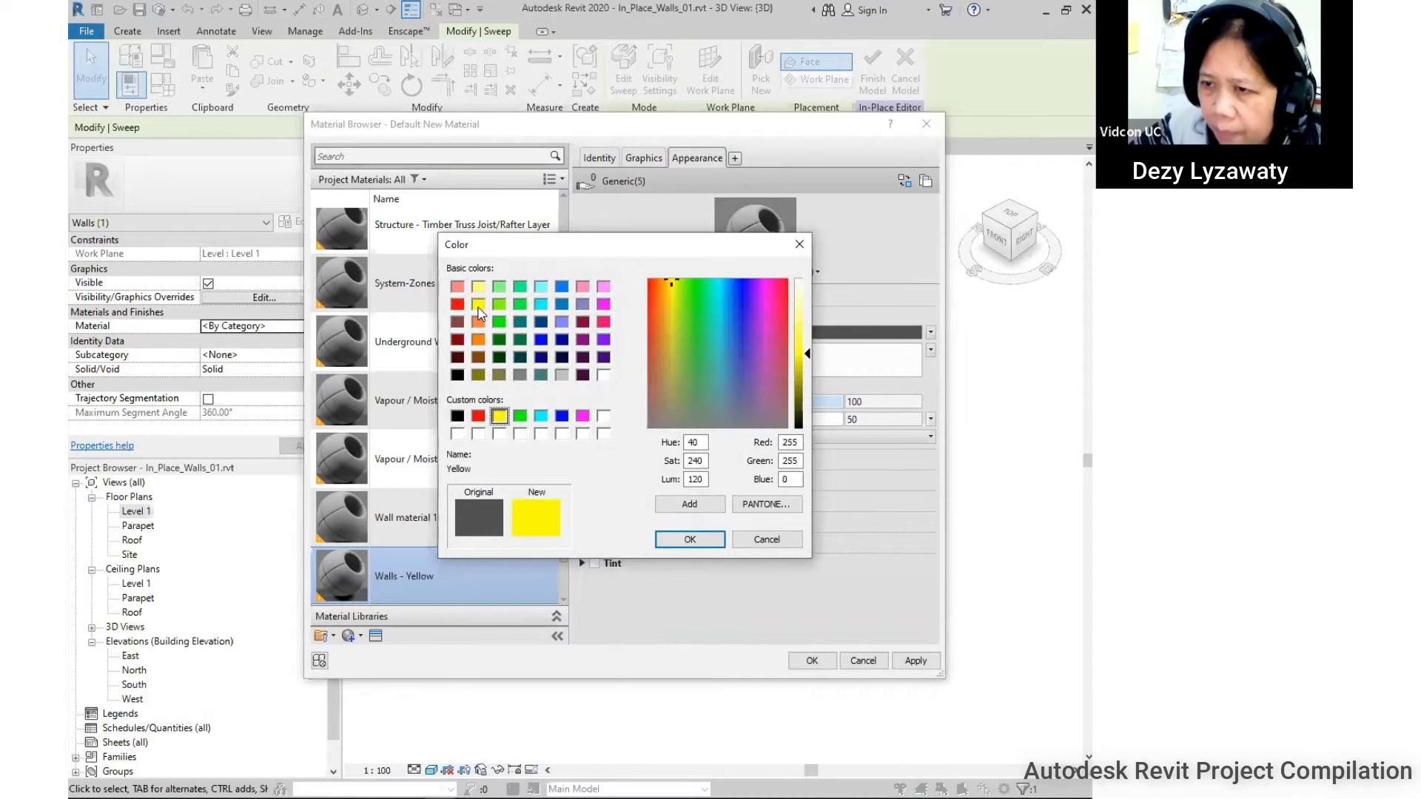
key(ctrl)
key(ctrl)
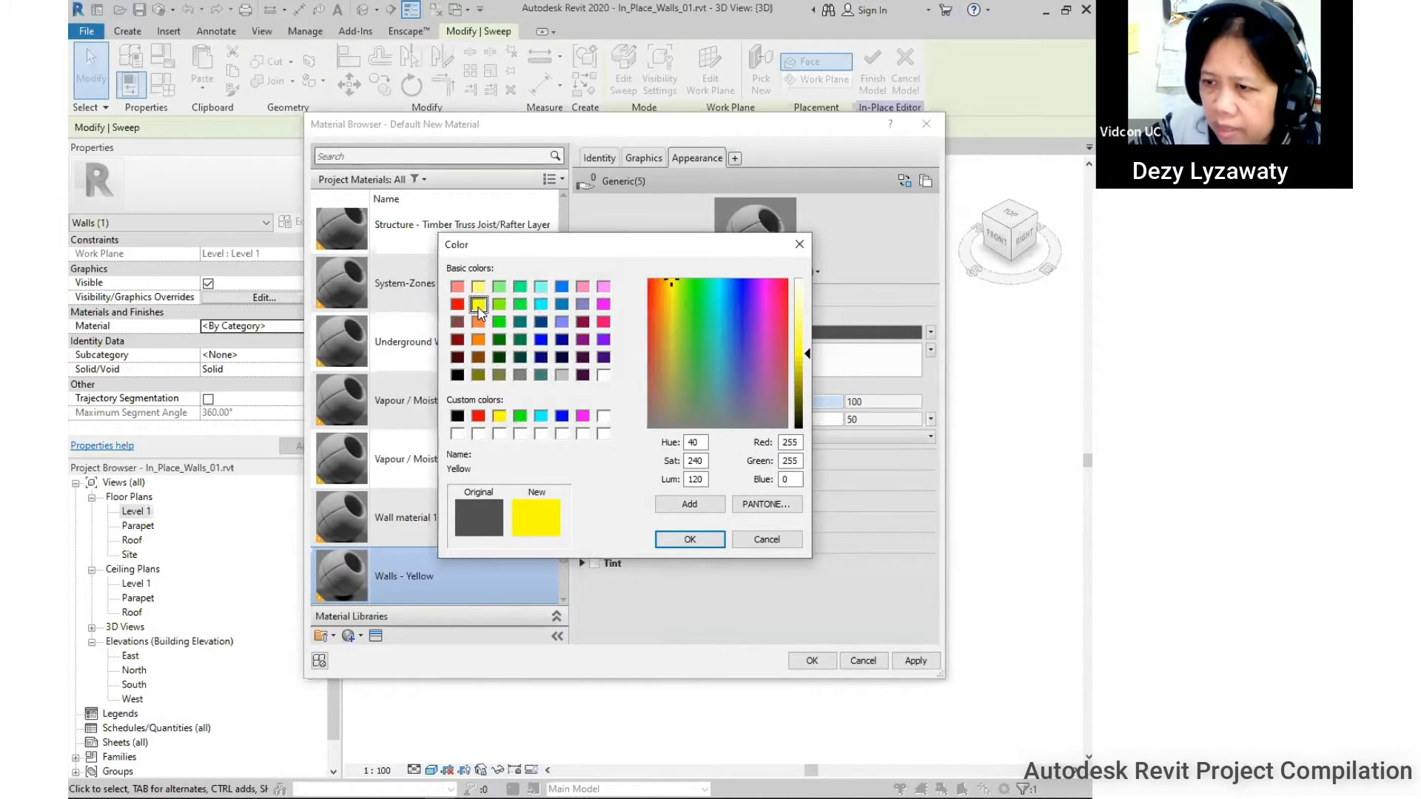
click(689, 540)
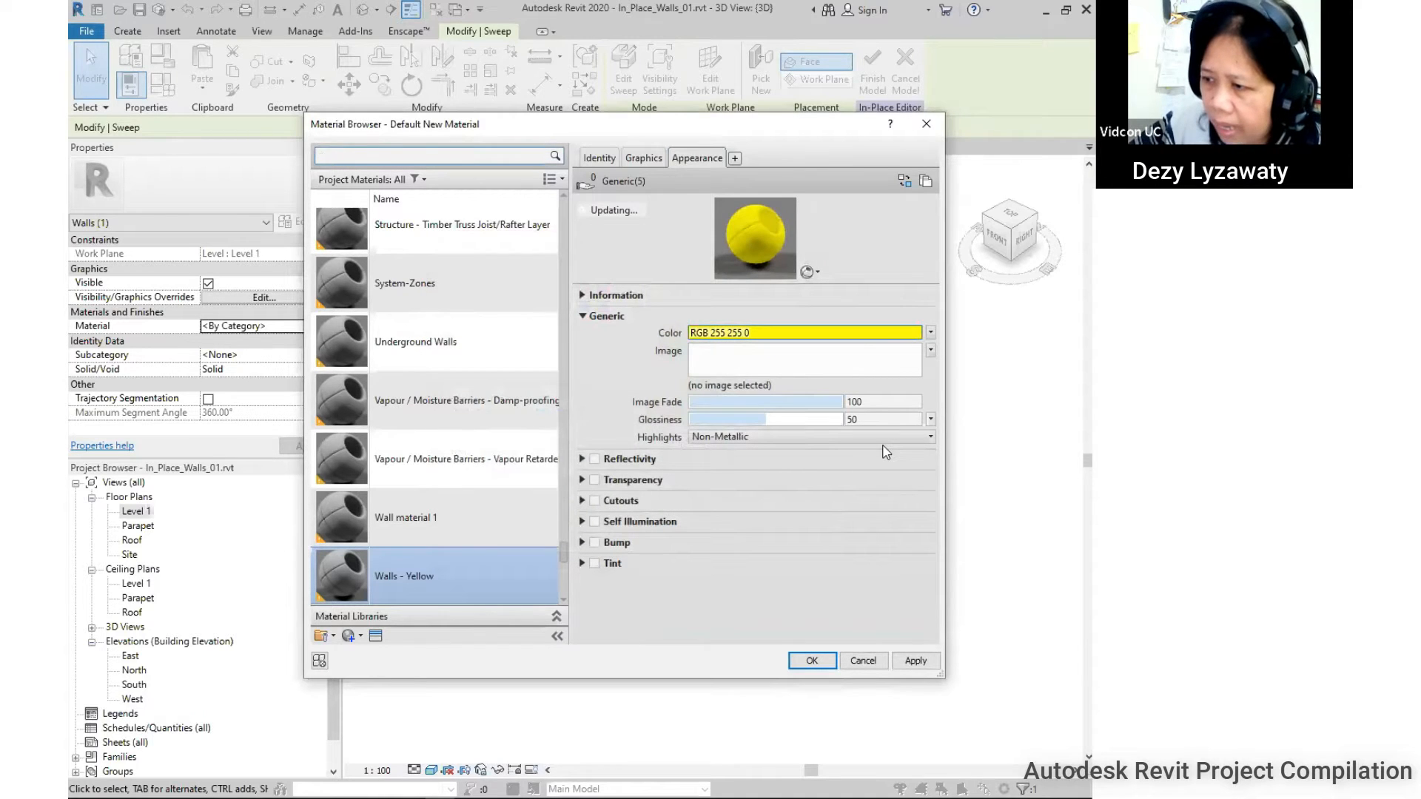
click(918, 666)
click(811, 661)
click(816, 633)
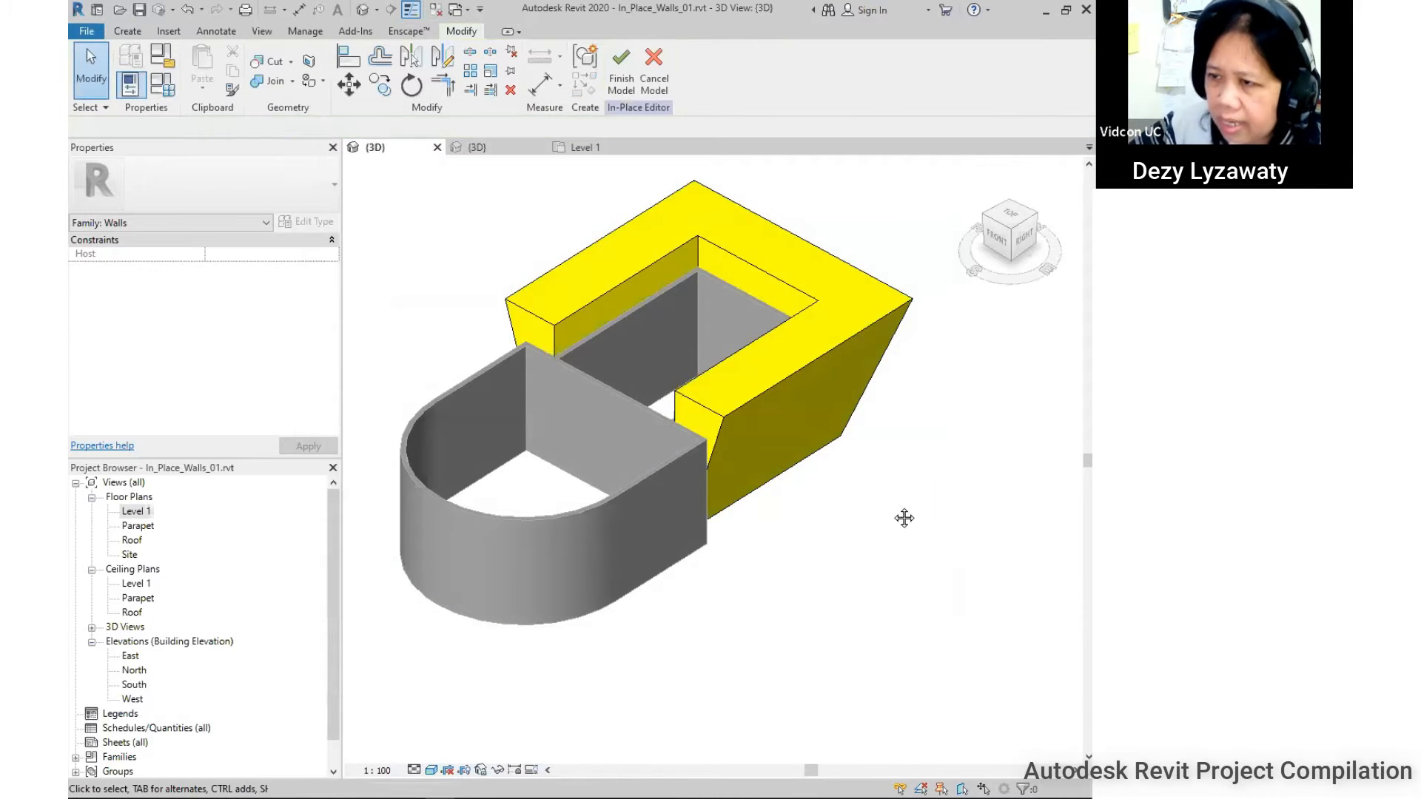
Examine the round-ended room's walls next to the yellow swept wall in the 3D view.
mouse_move(768, 533)
shift+middle_down()
mouse_move(822, 512)
mouse_move(742, 523)
mouse_move(780, 533)
mouse_move(773, 525)
shift+middle_up()
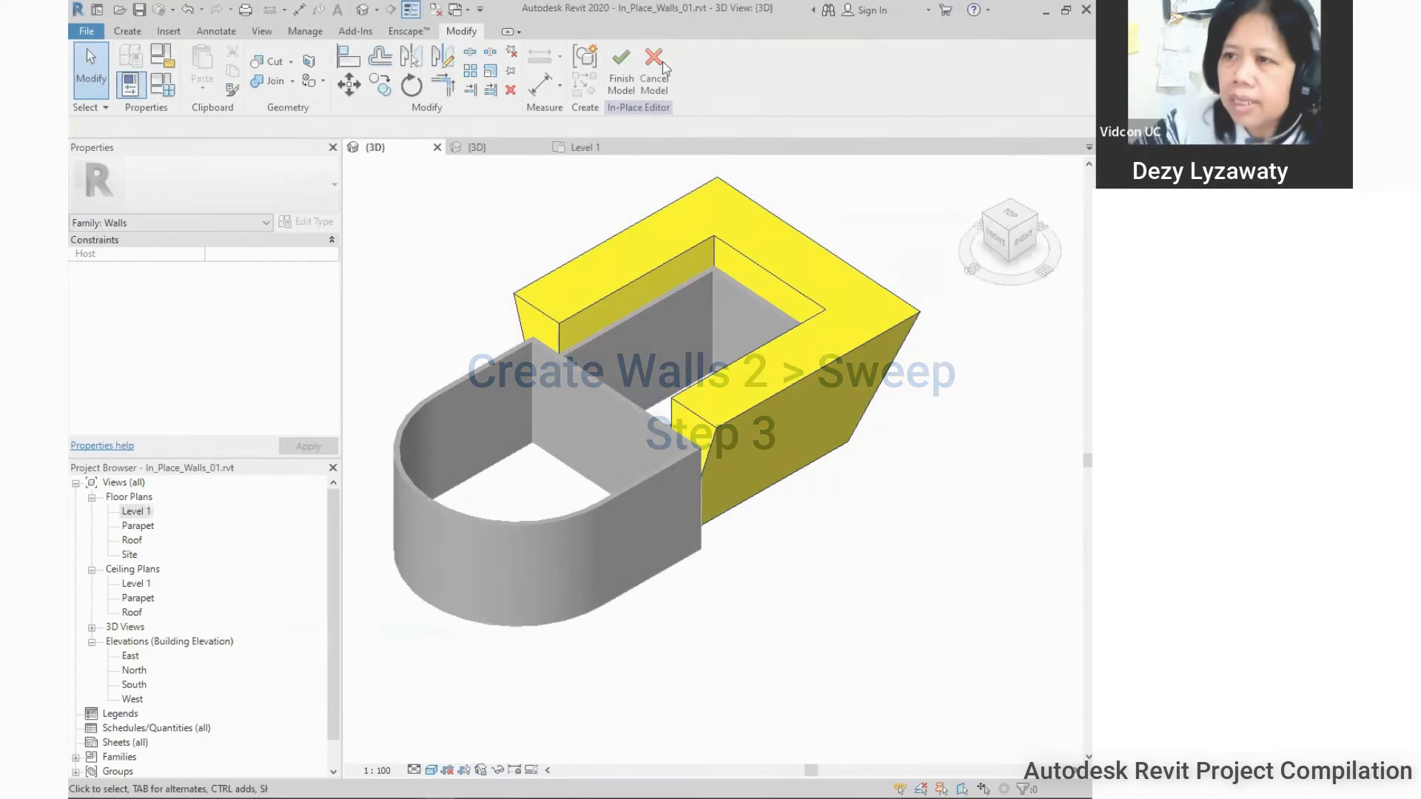
click(126, 33)
middle_drag(952, 471, 923, 449)
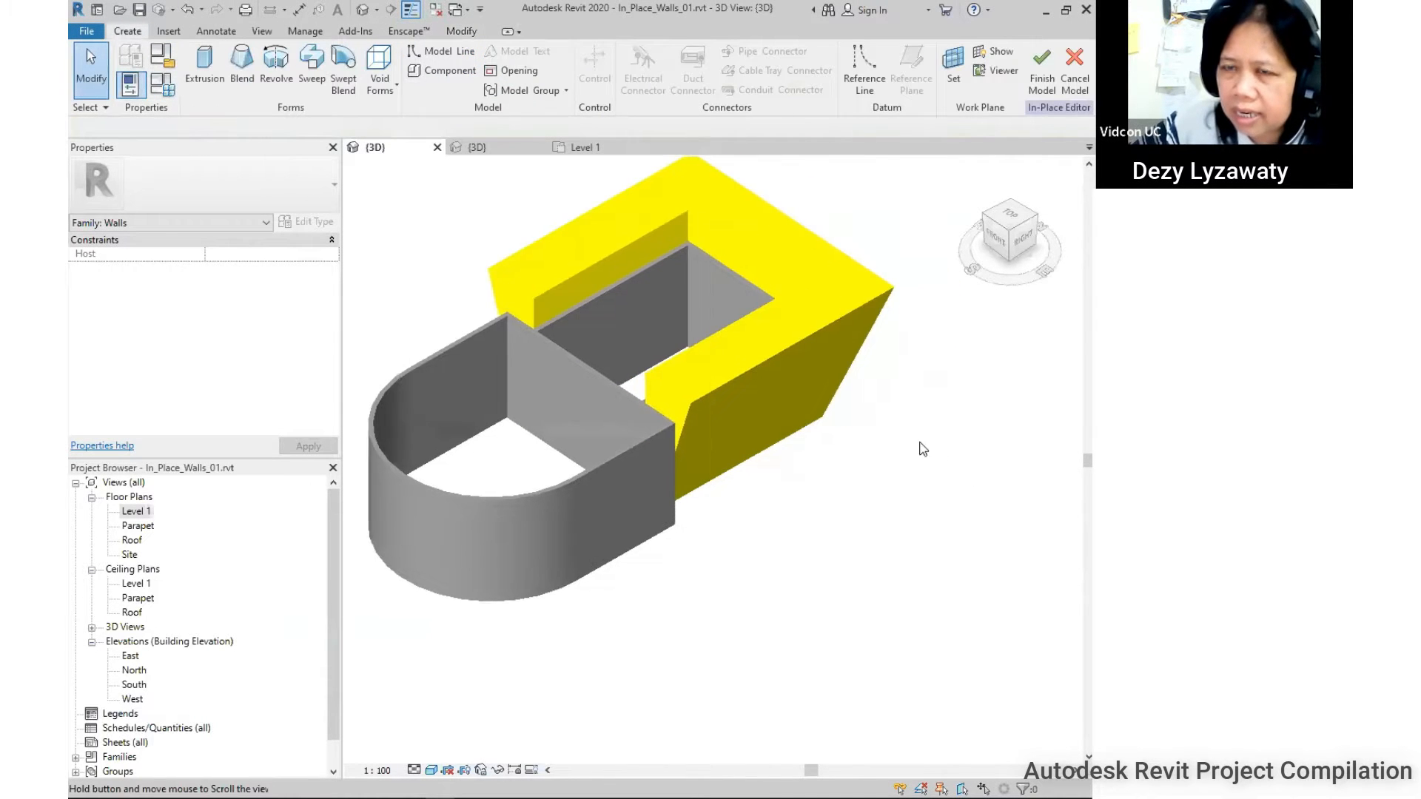
middle_drag(754, 570, 832, 565)
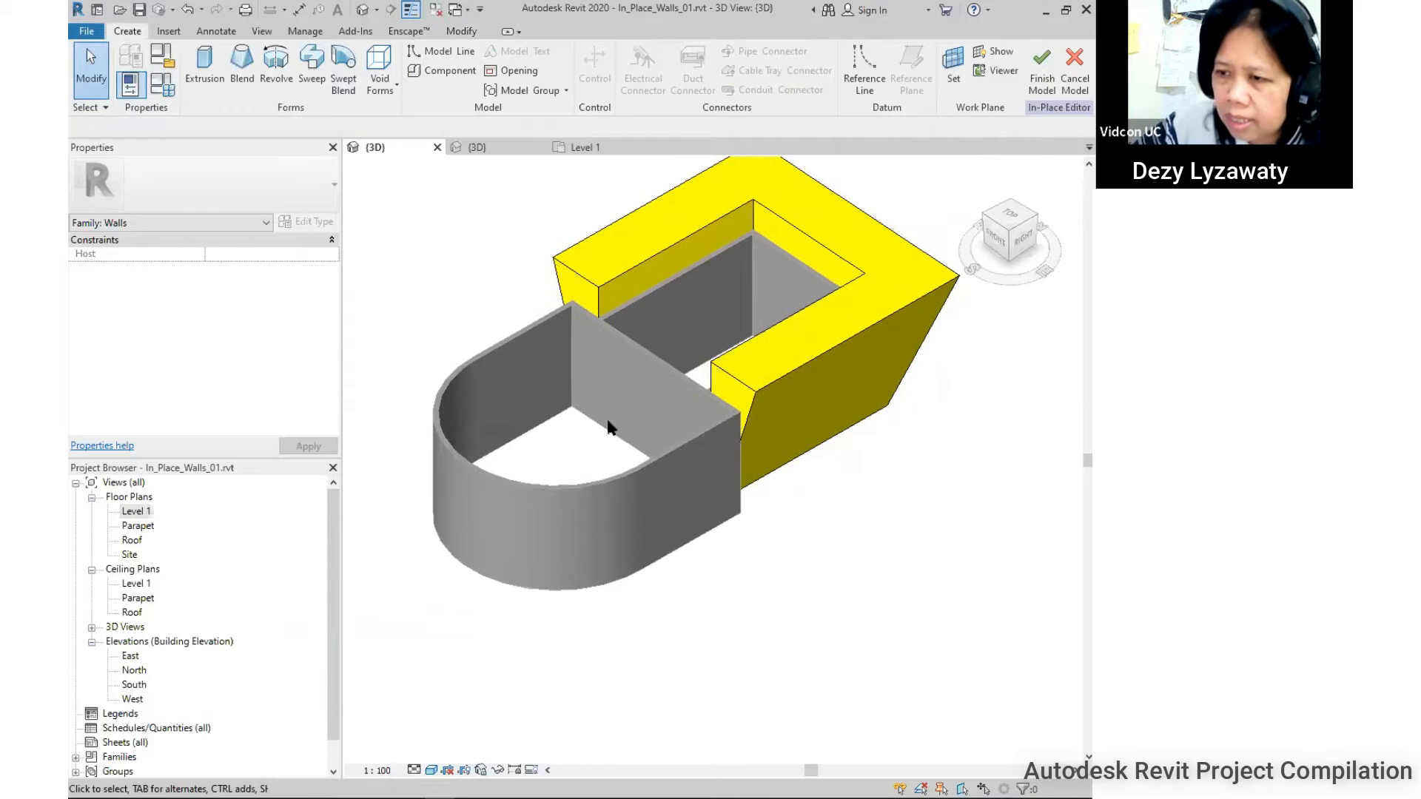
key(ctrl)
key(ctrl)
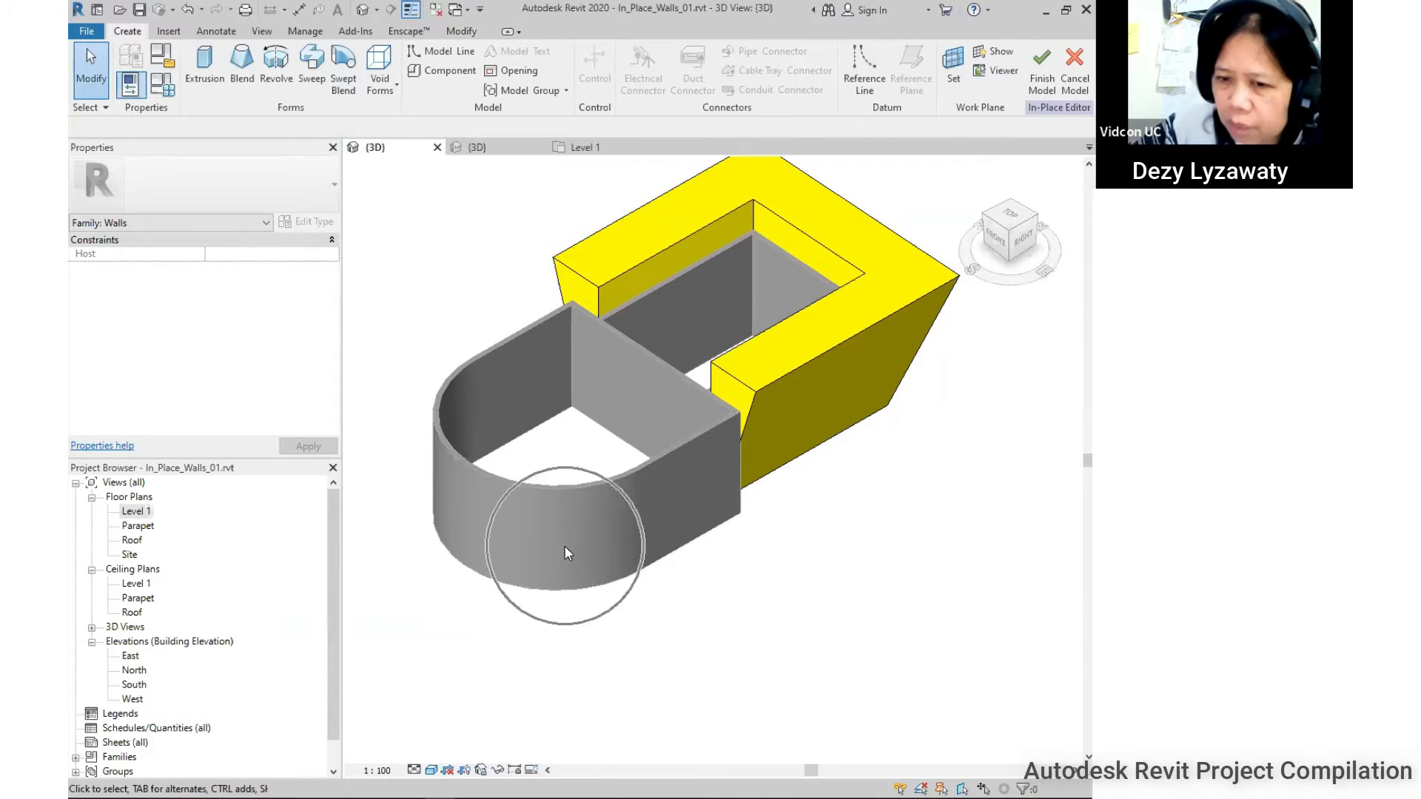
middle_drag(678, 573, 716, 579)
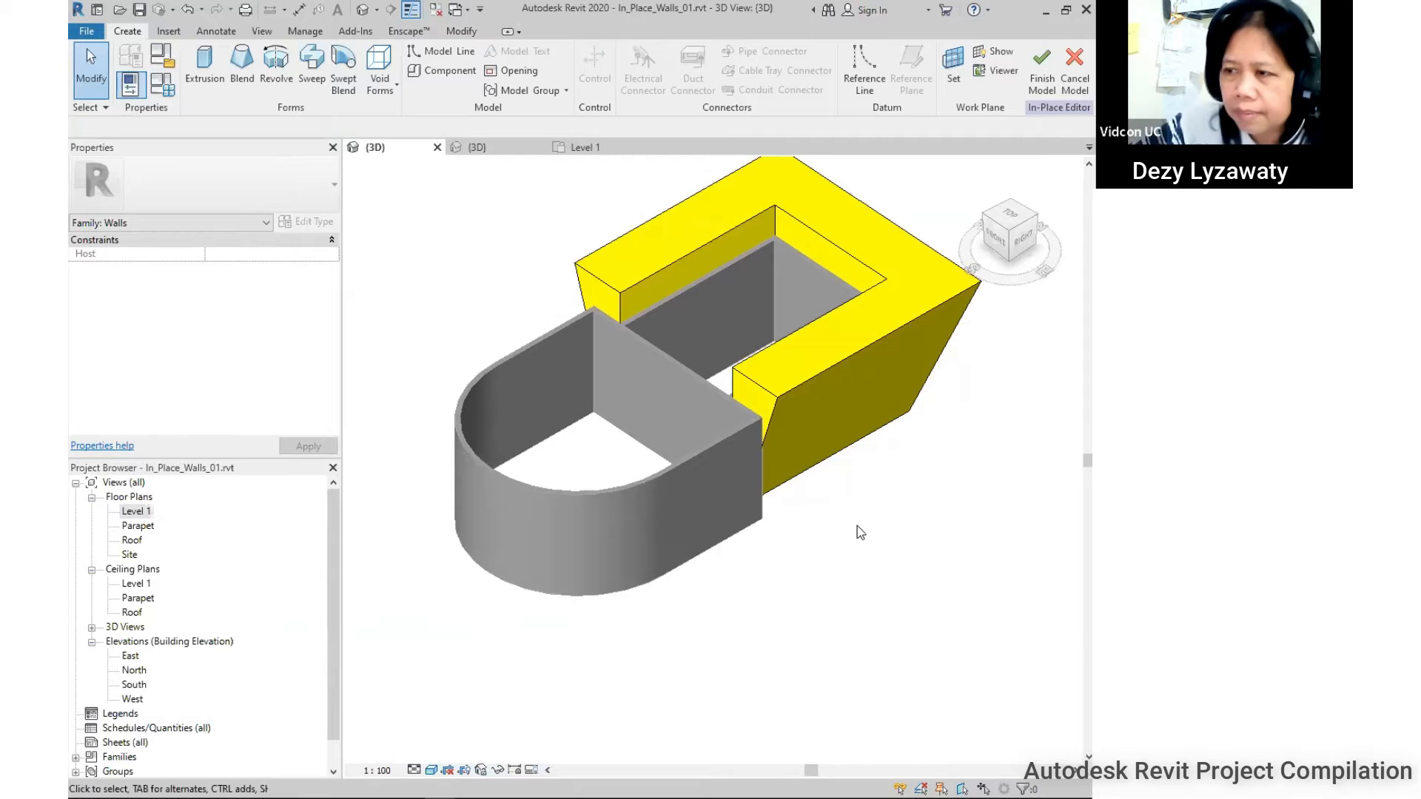
middle_drag(827, 540, 832, 542)
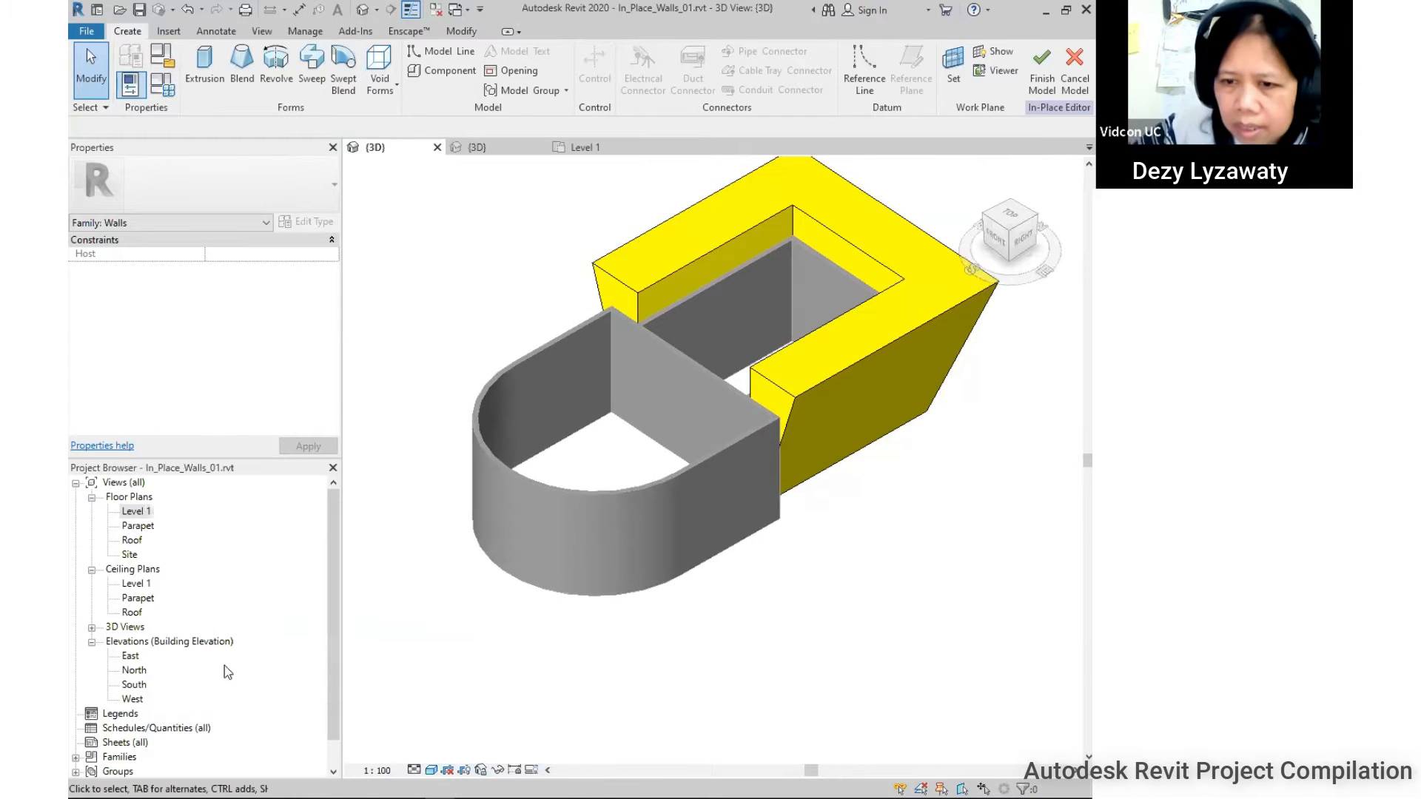
key(ctrl)
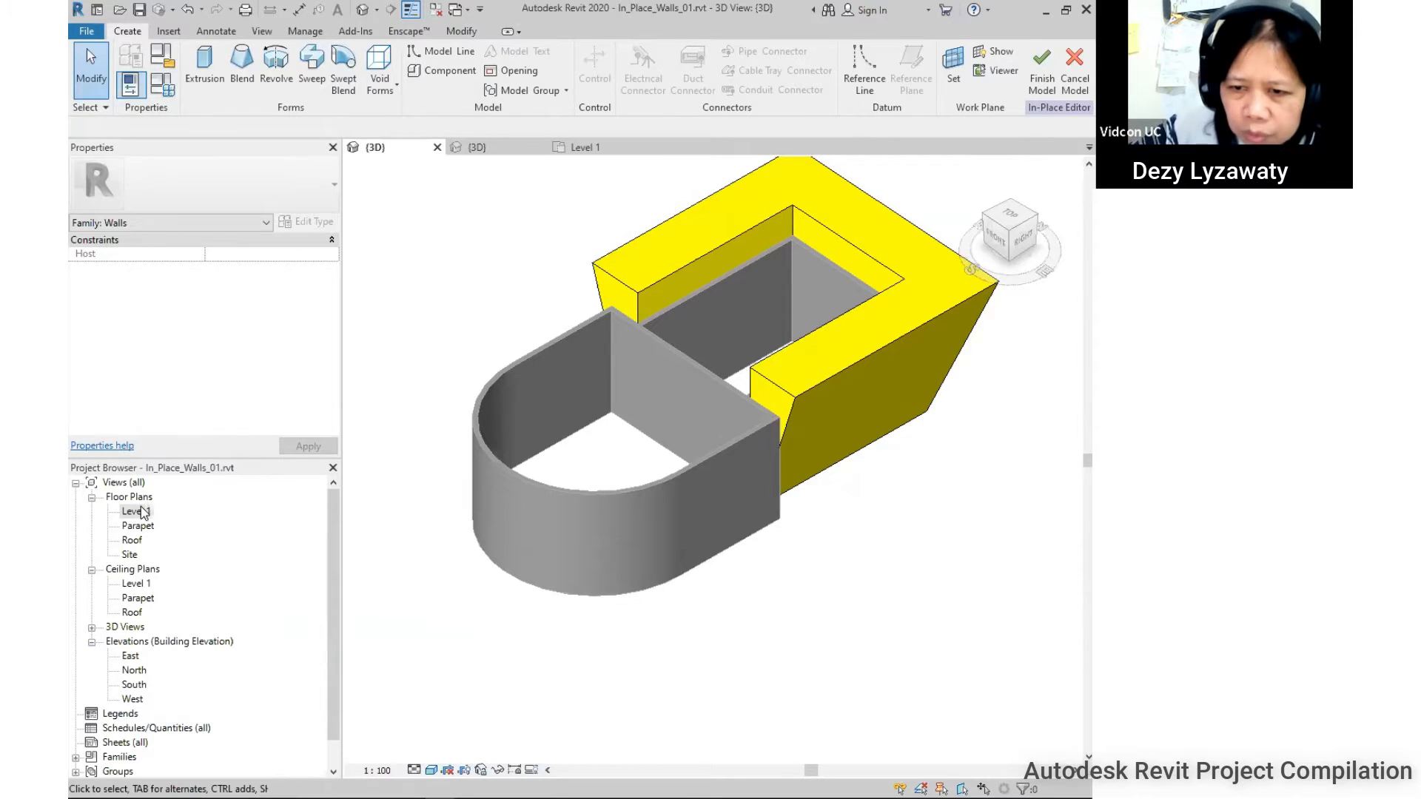
In the Level 1 floor plan, start a second sweep and sketch its path about 9600 mm along the round-ended room's shared wall and down its east side.
double_click(143, 512)
scroll(629, 622, up, 2)
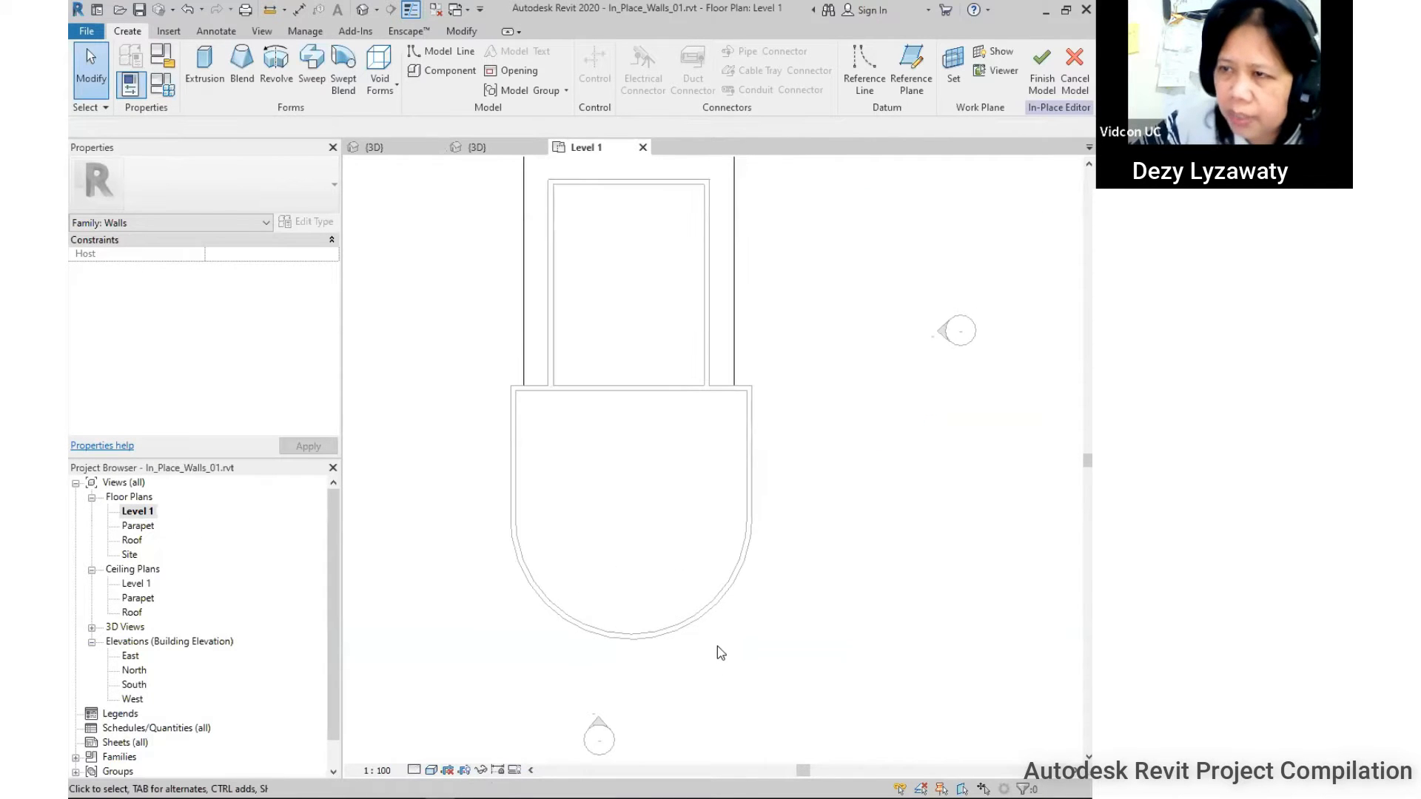
click(320, 82)
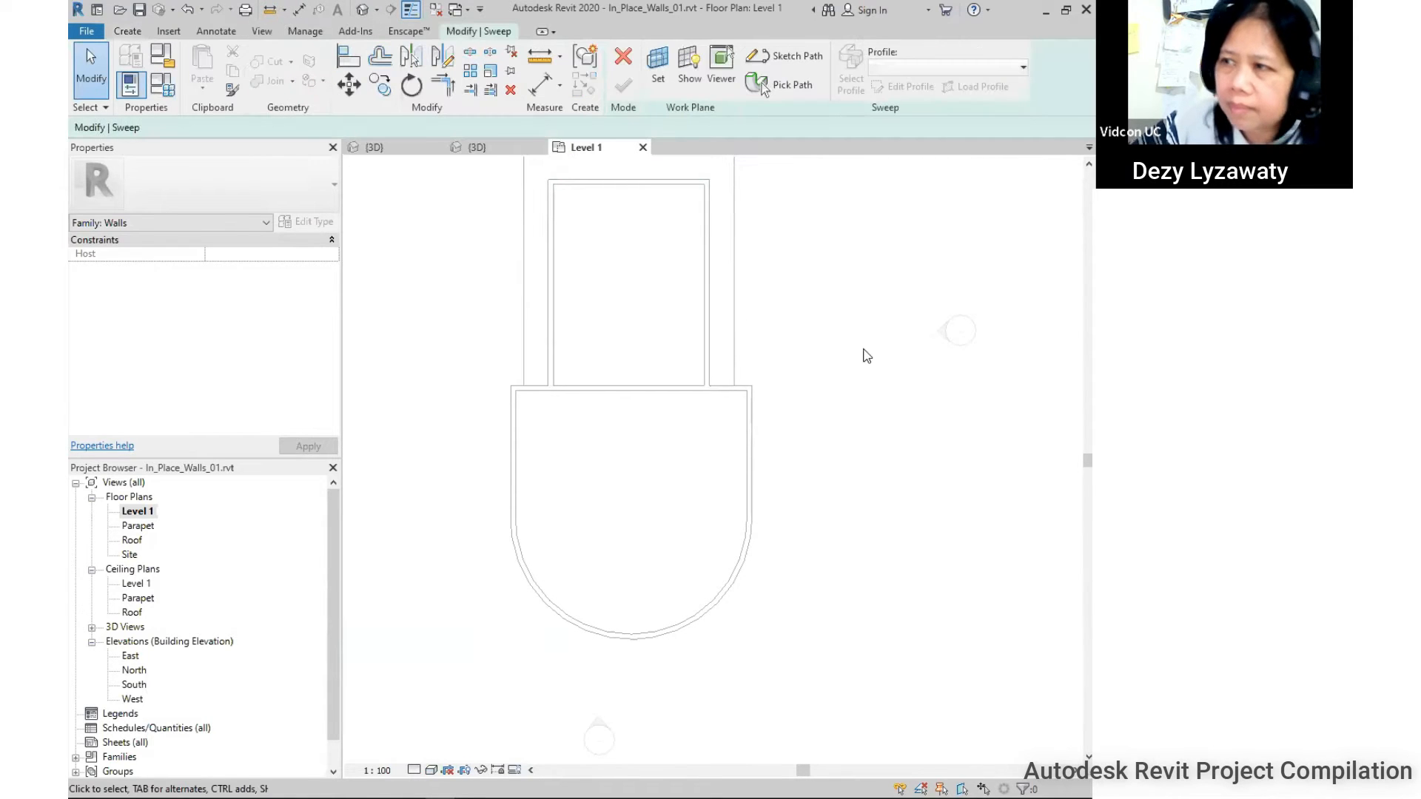
click(793, 61)
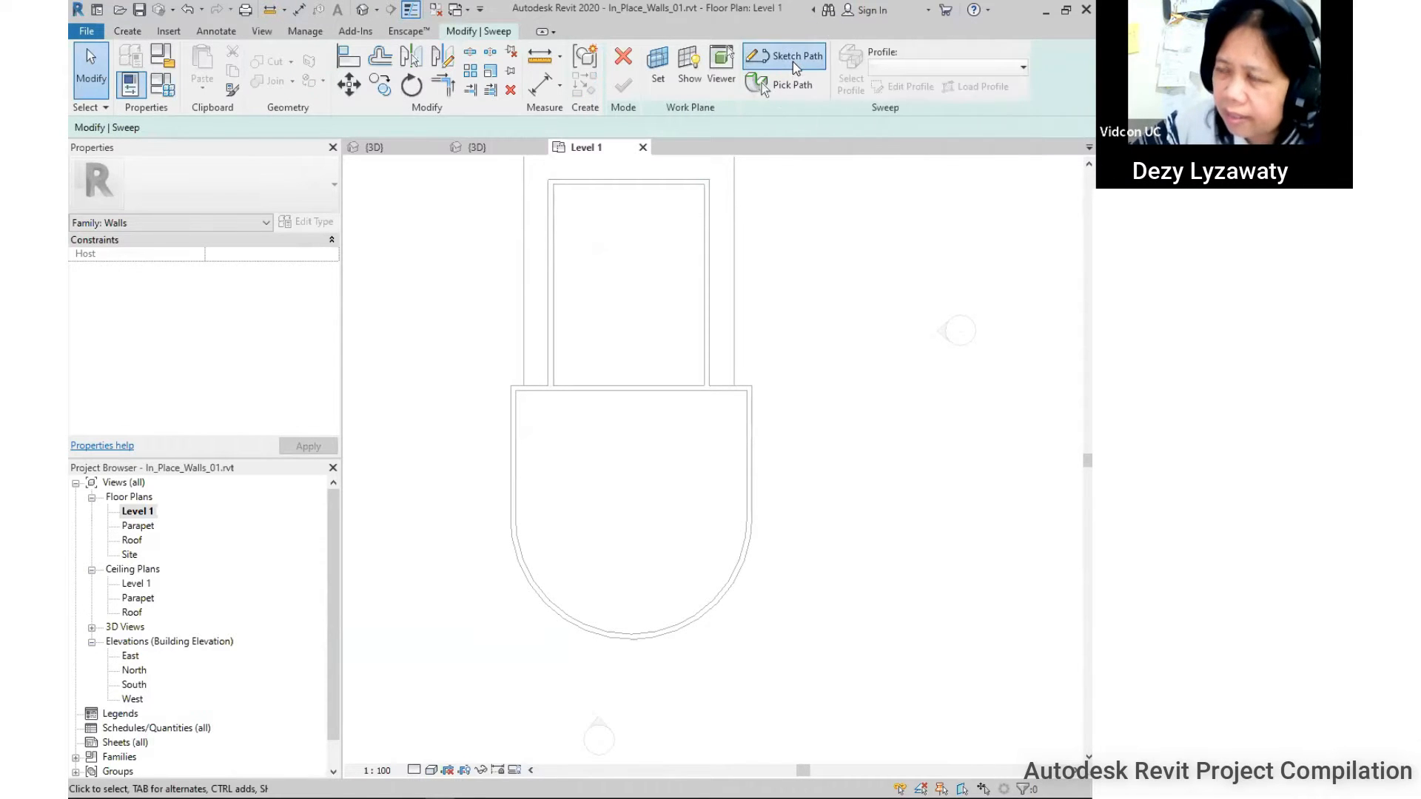
click(509, 384)
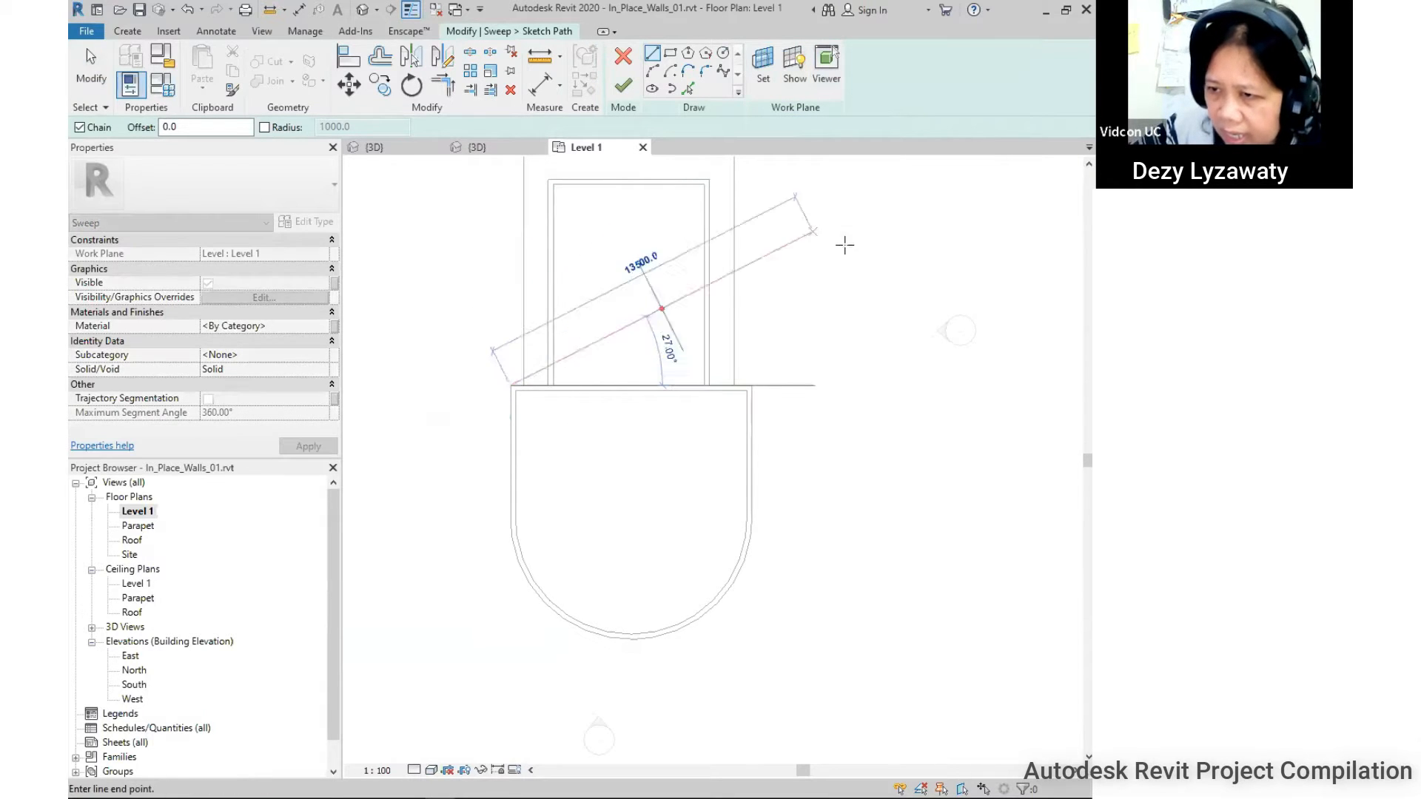
click(751, 386)
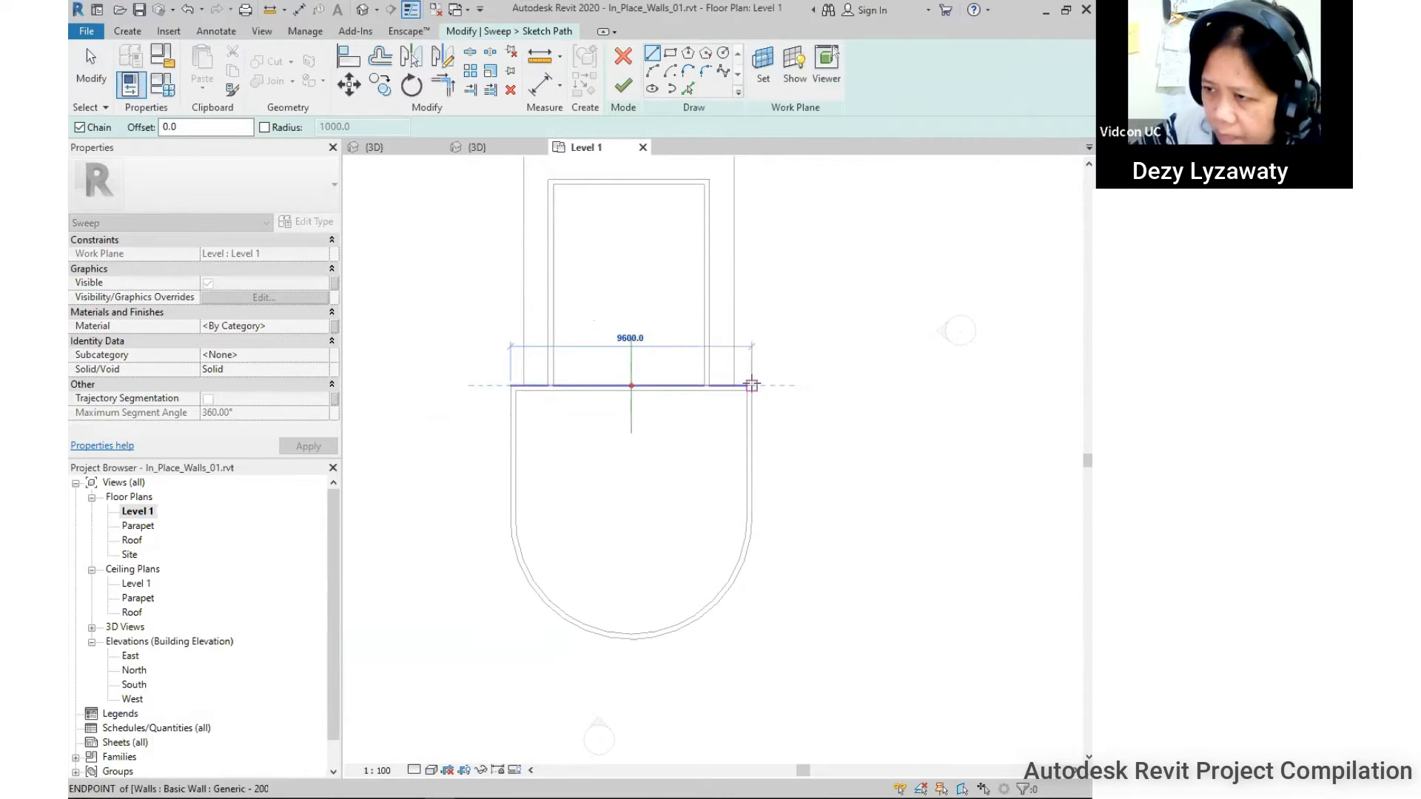
click(752, 520)
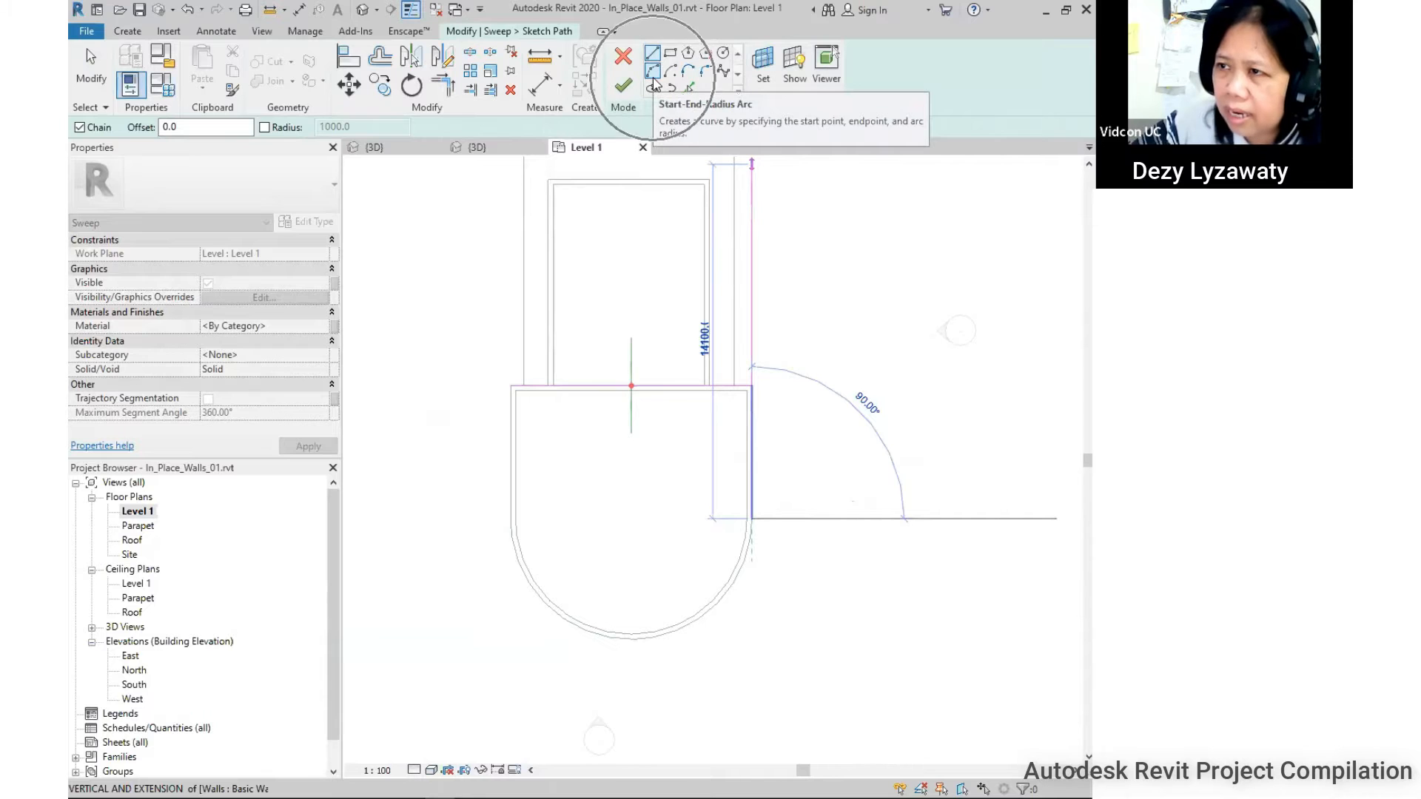
Continue the sweep path with a 180° arc of about 4750 mm radius around the curved end and a straight line up the west side.
click(654, 80)
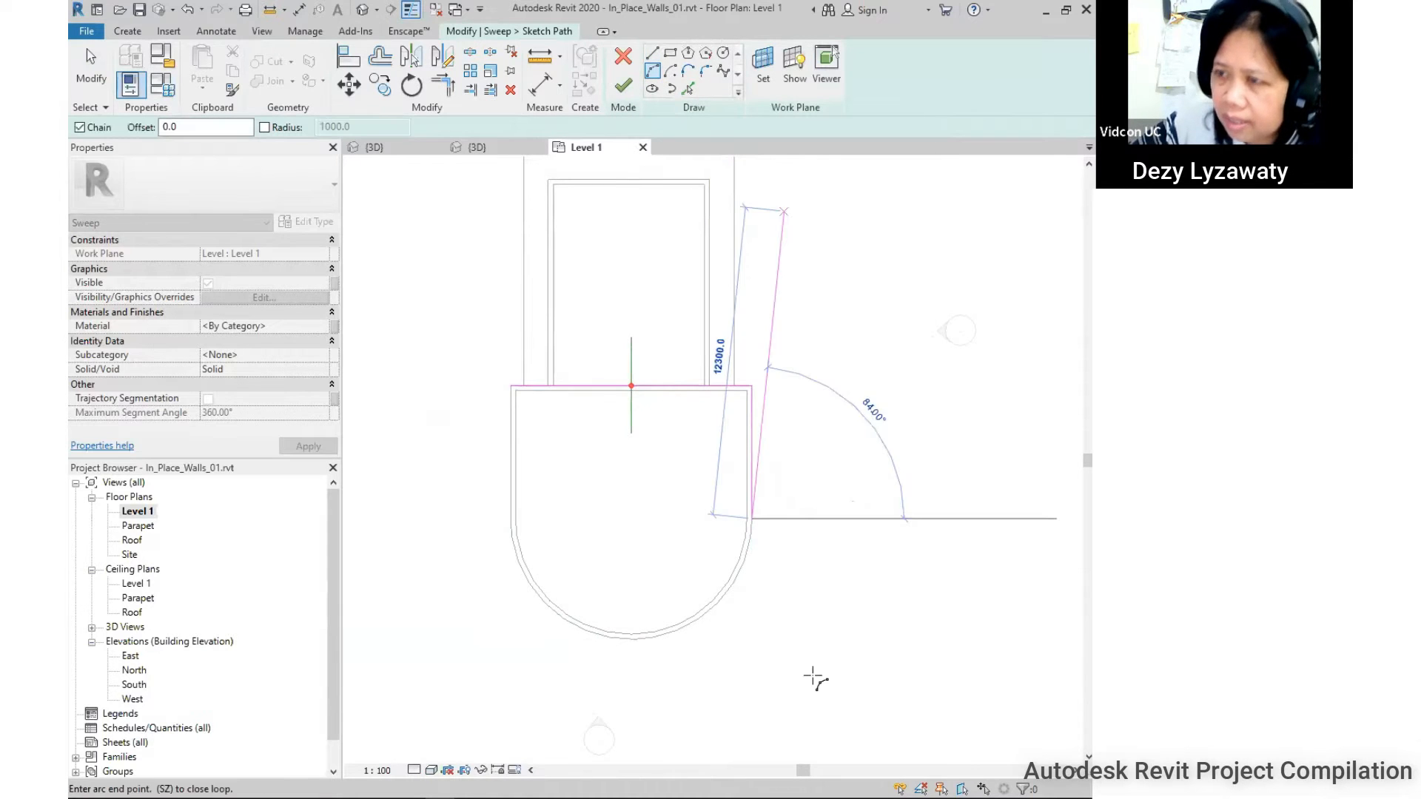
click(513, 520)
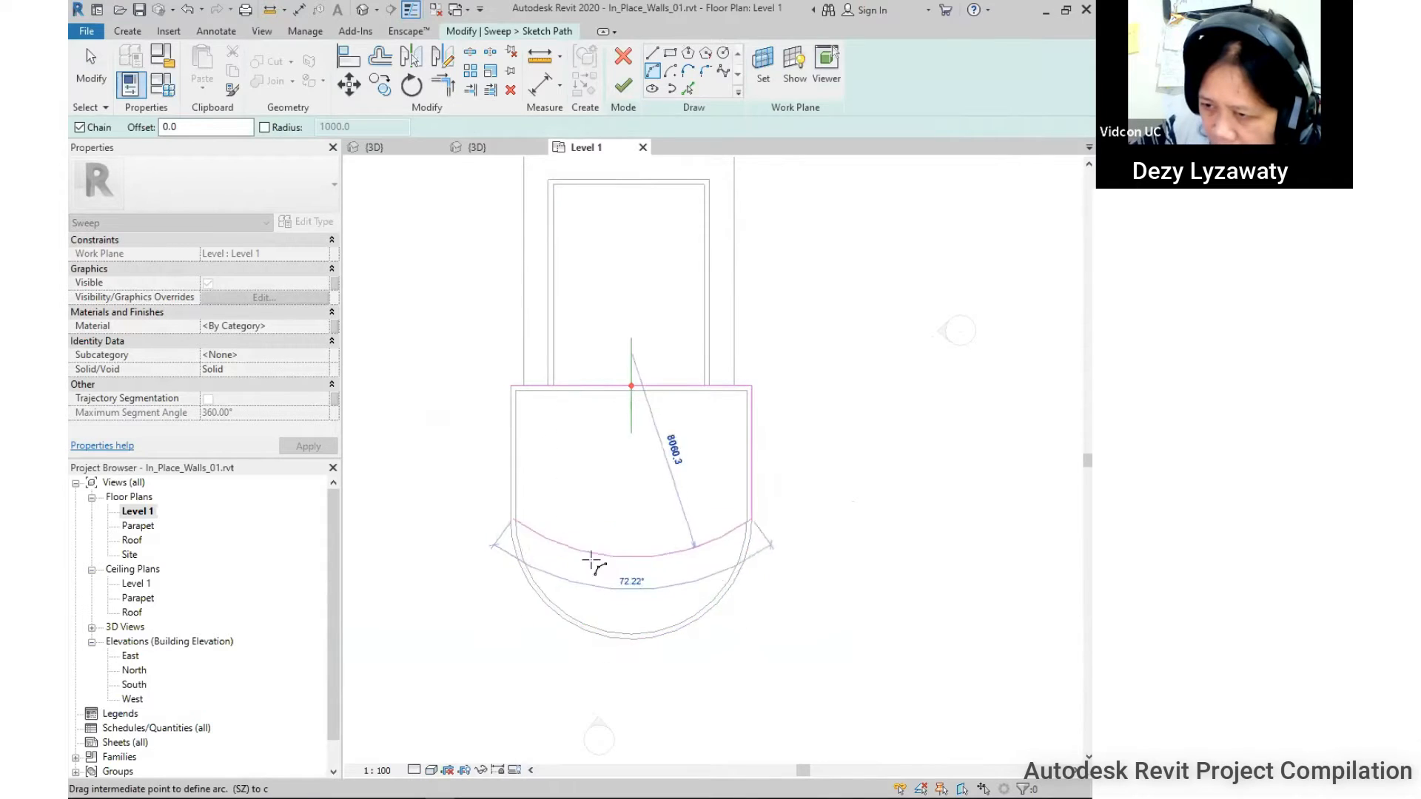
click(629, 638)
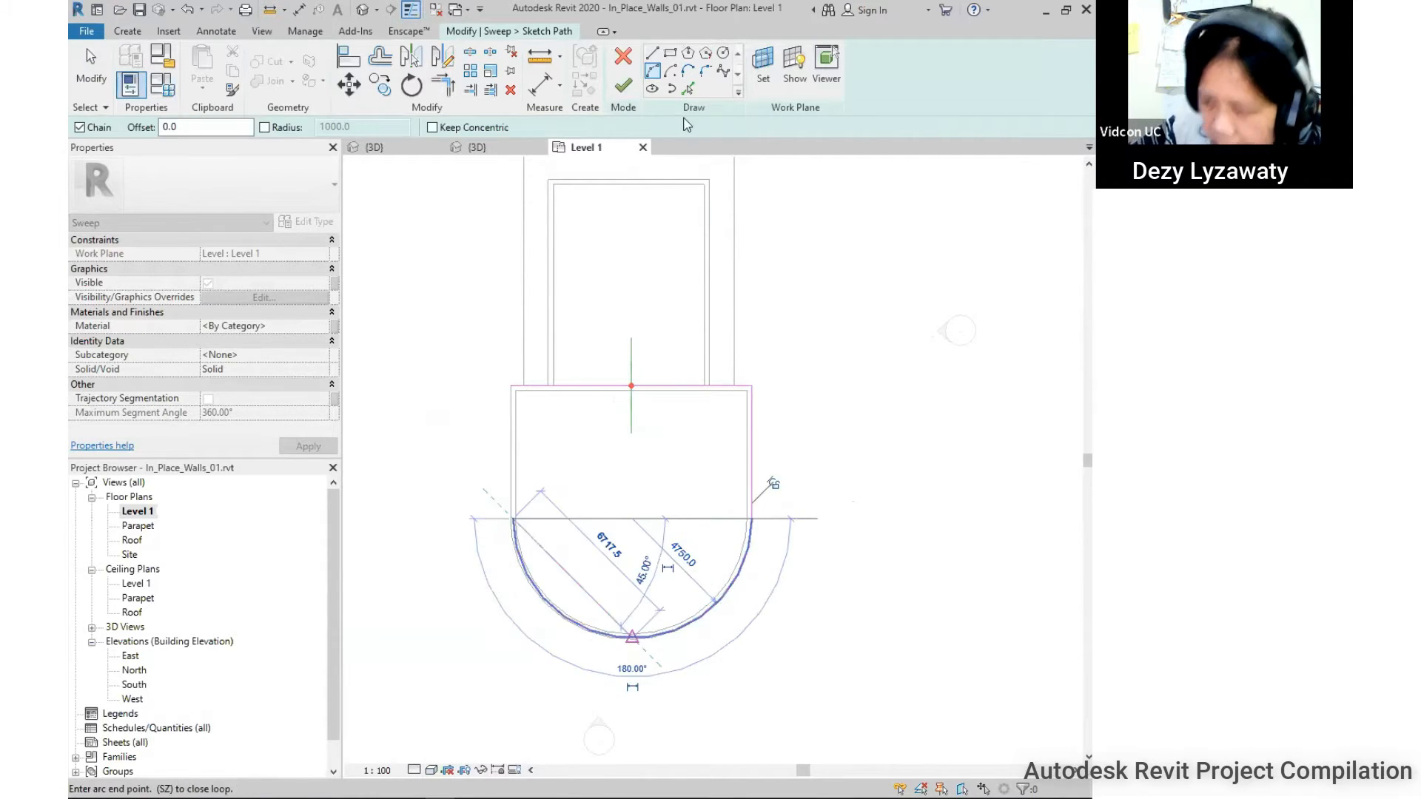
click(653, 59)
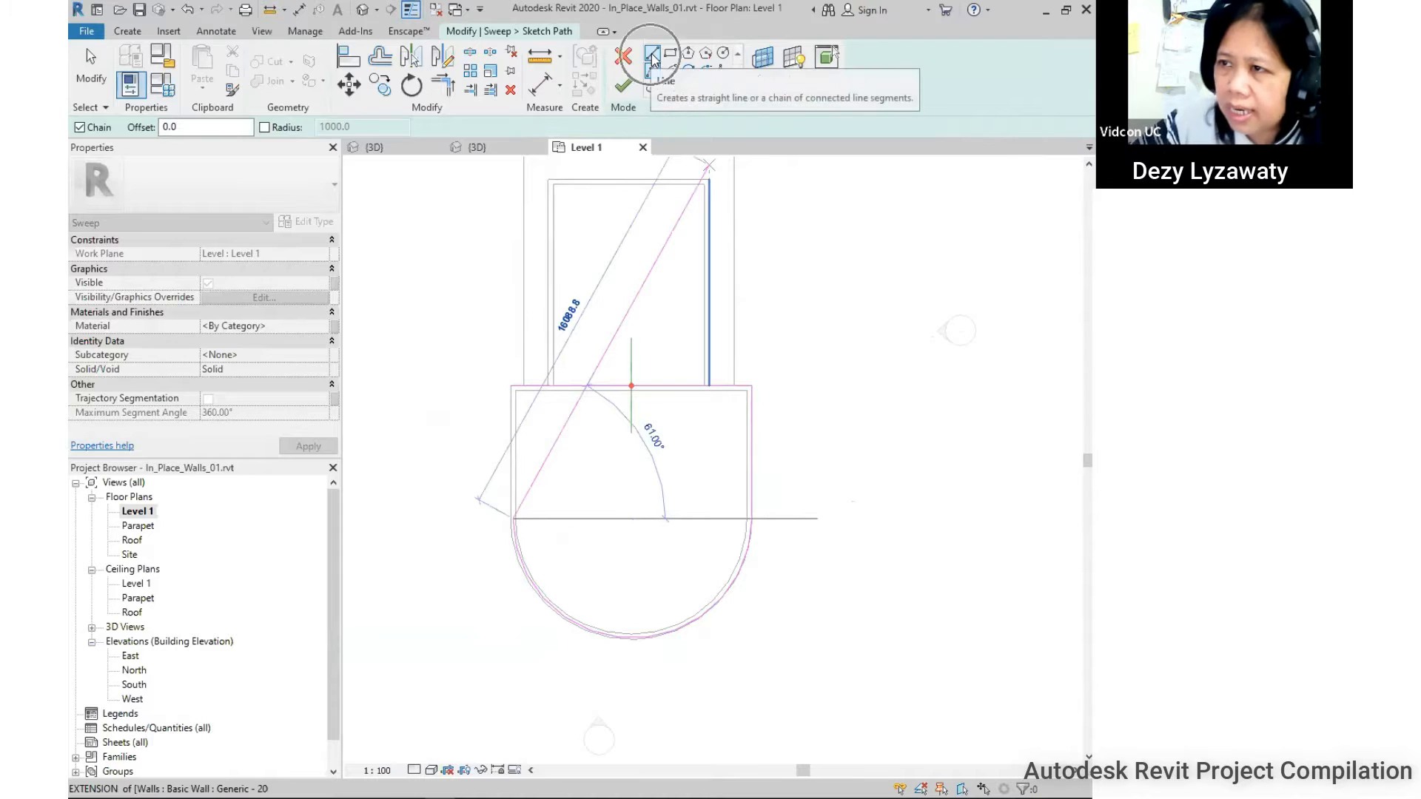
click(514, 384)
key(Escape)
Trim the sweep path's northwest corner so the shared-wall line and the west-side line meet.
scroll(644, 476, up, 2)
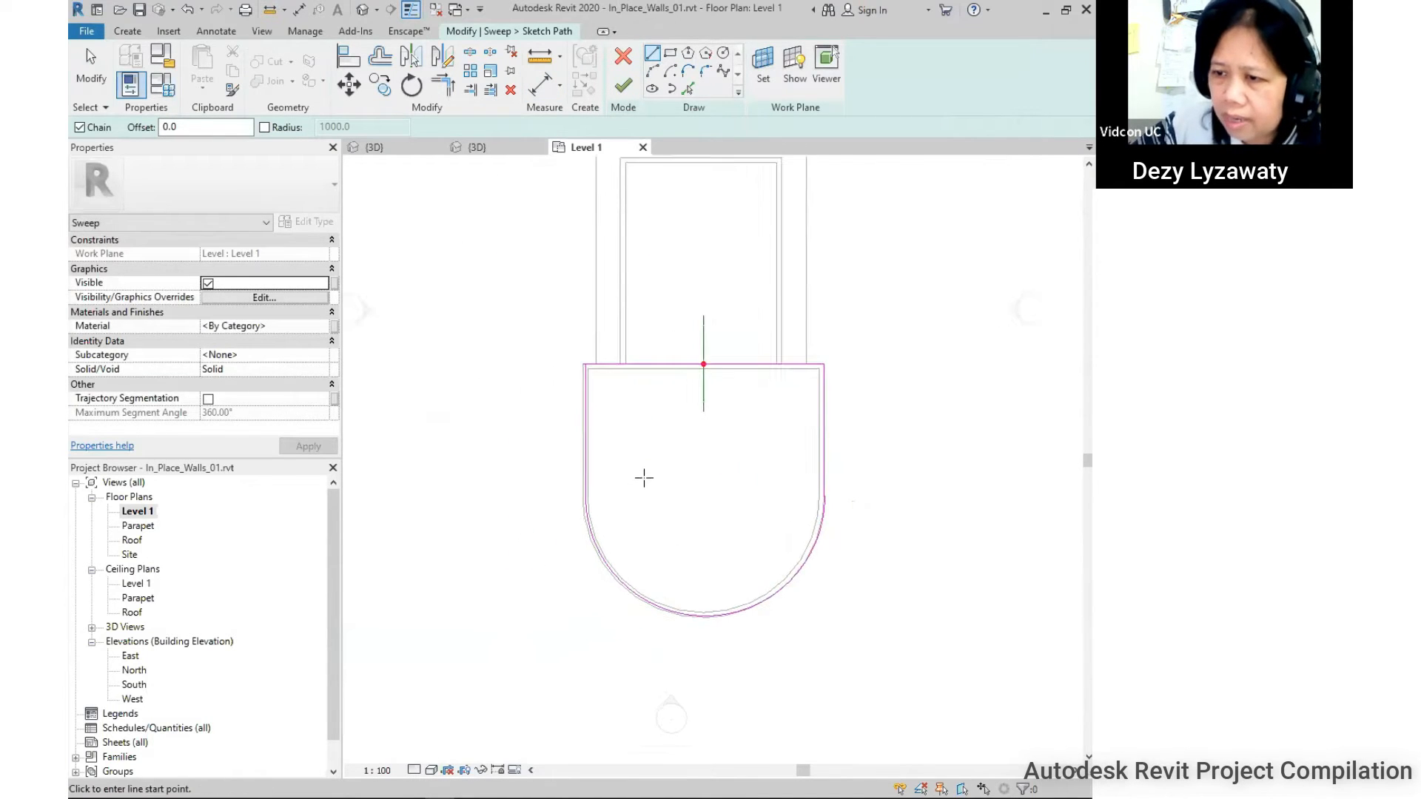
scroll(524, 255, up, 4)
key(Escape)
scroll(522, 291, up, 1)
scroll(523, 288, down, 1)
middle_drag(578, 382, 553, 279)
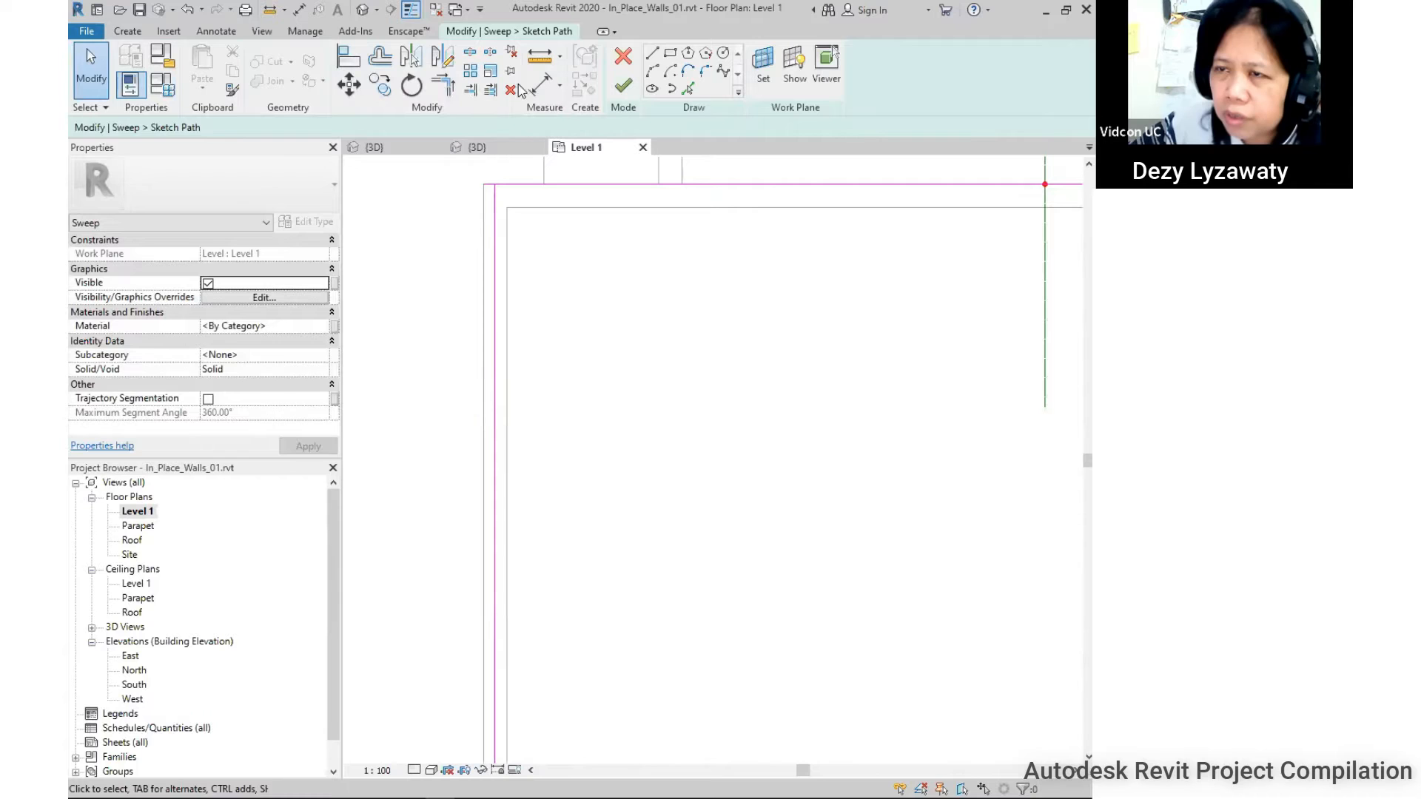
click(444, 87)
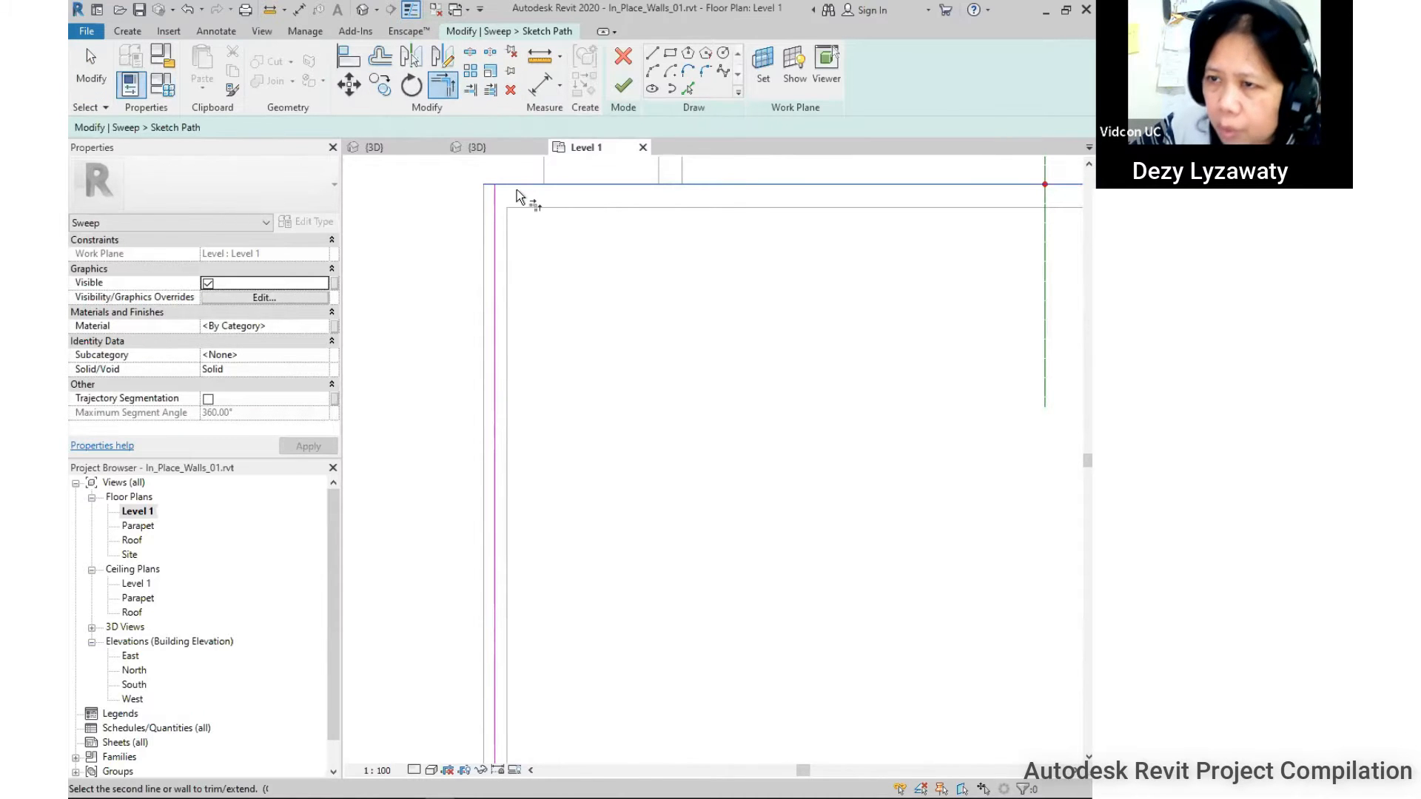
scroll(514, 222, down, 5)
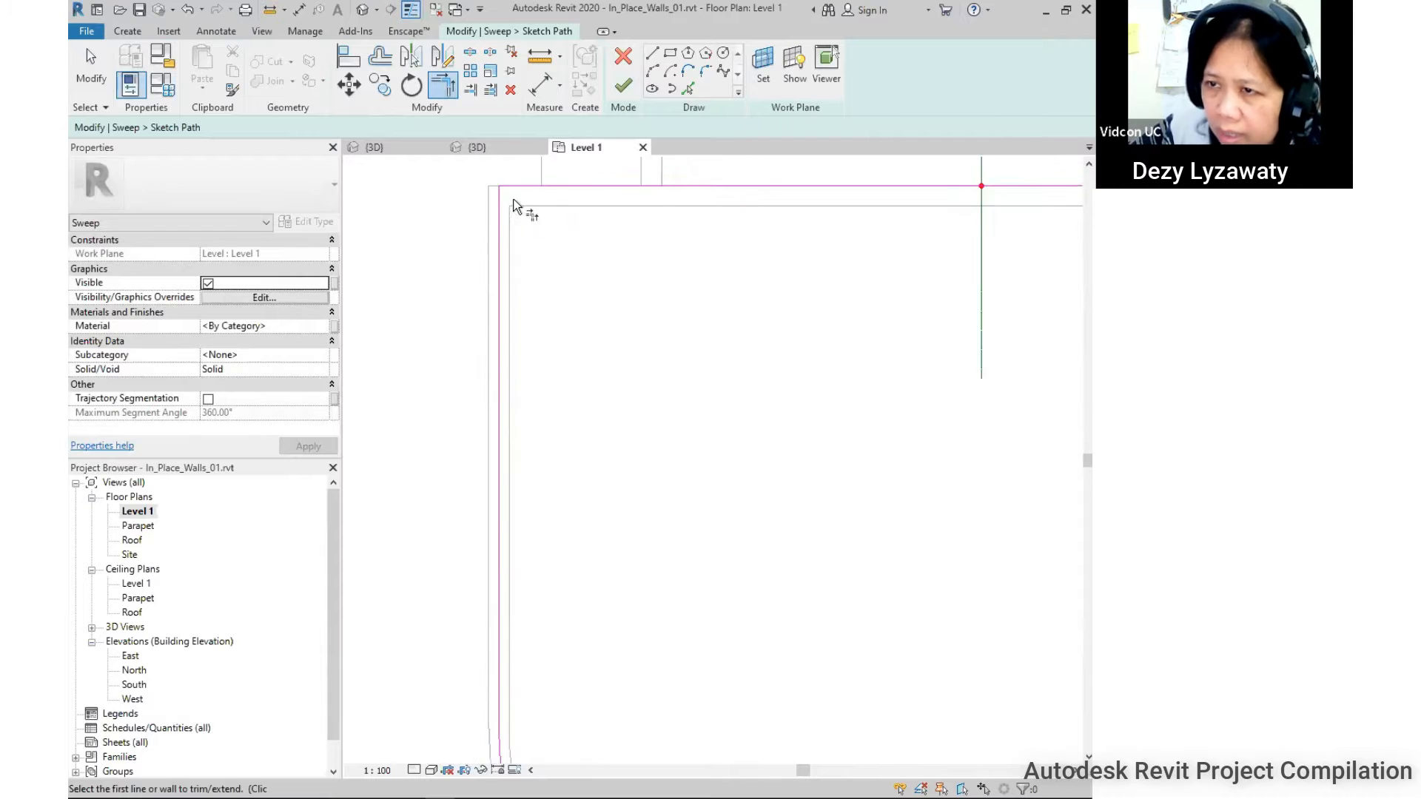
Align the west-side line of the sweep path with the outer face of the round-ended room's west wall.
key(Escape)
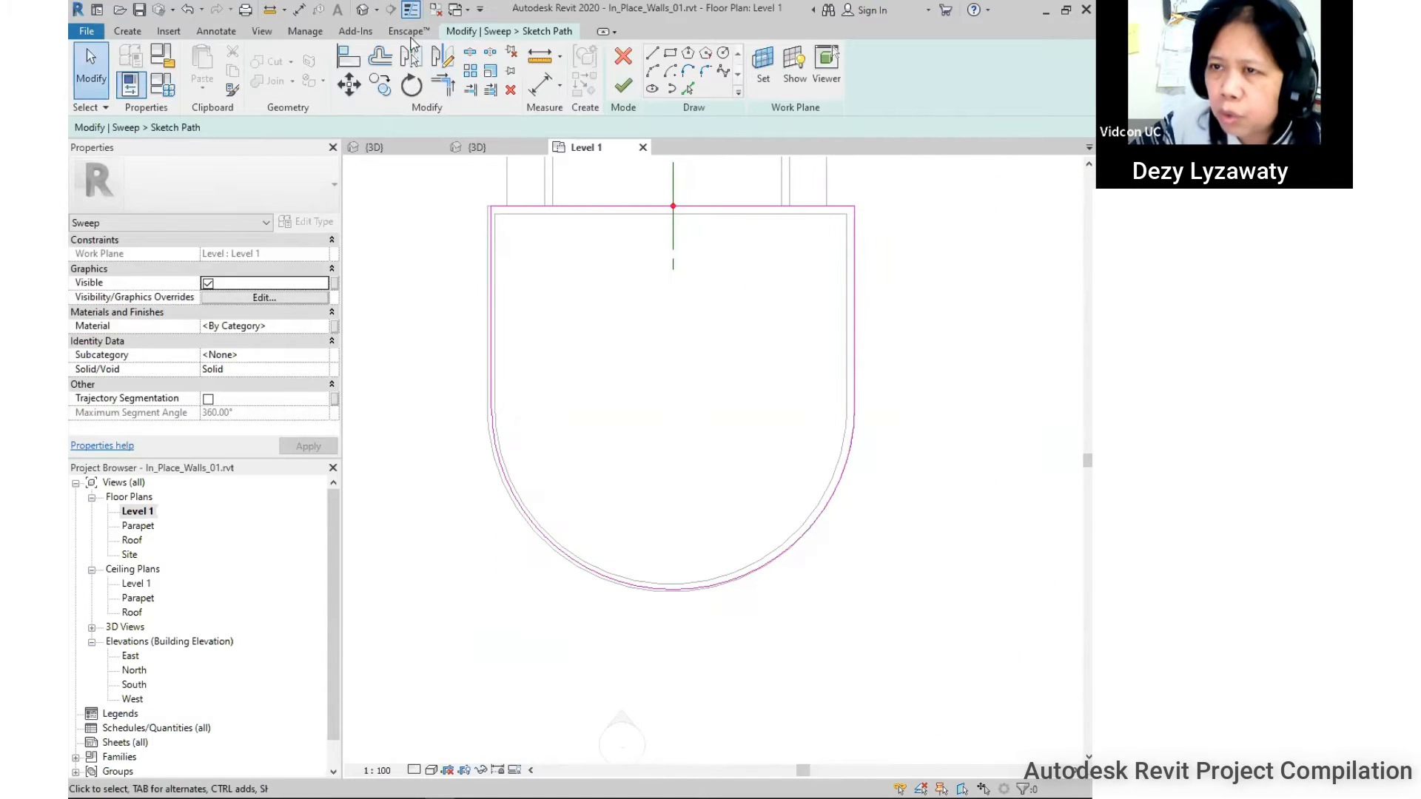
click(349, 67)
scroll(463, 323, up, 2)
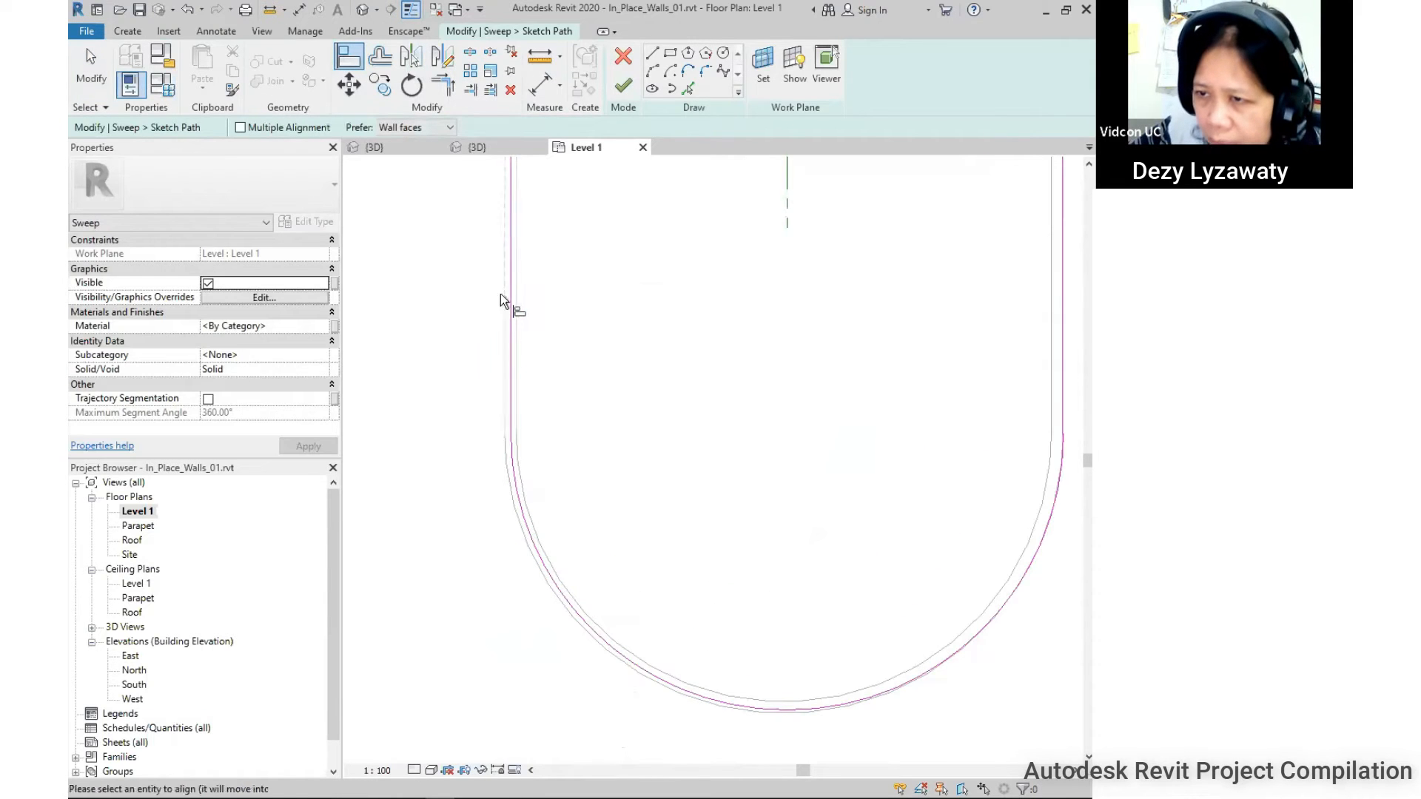
click(515, 296)
scroll(691, 467, down, 3)
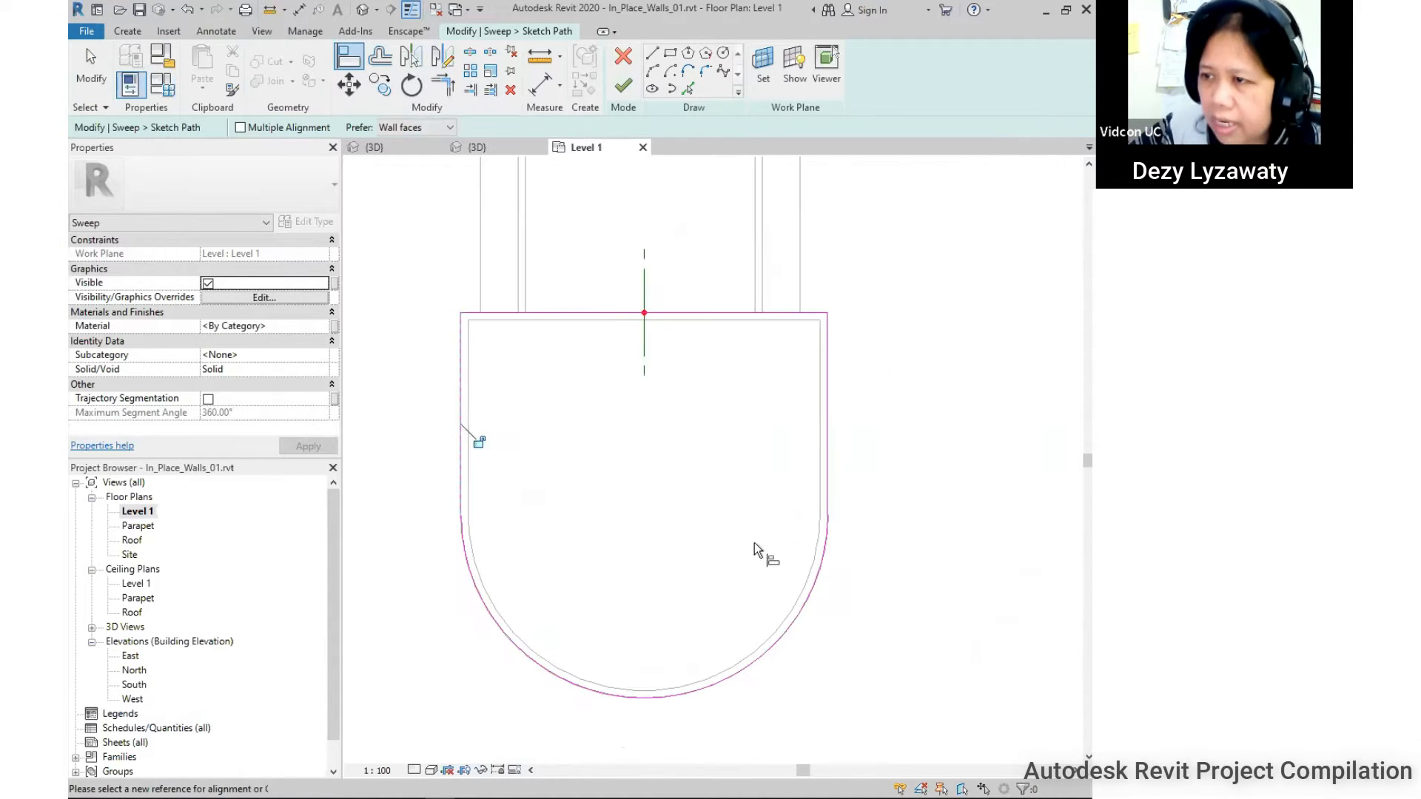
key(Escape)
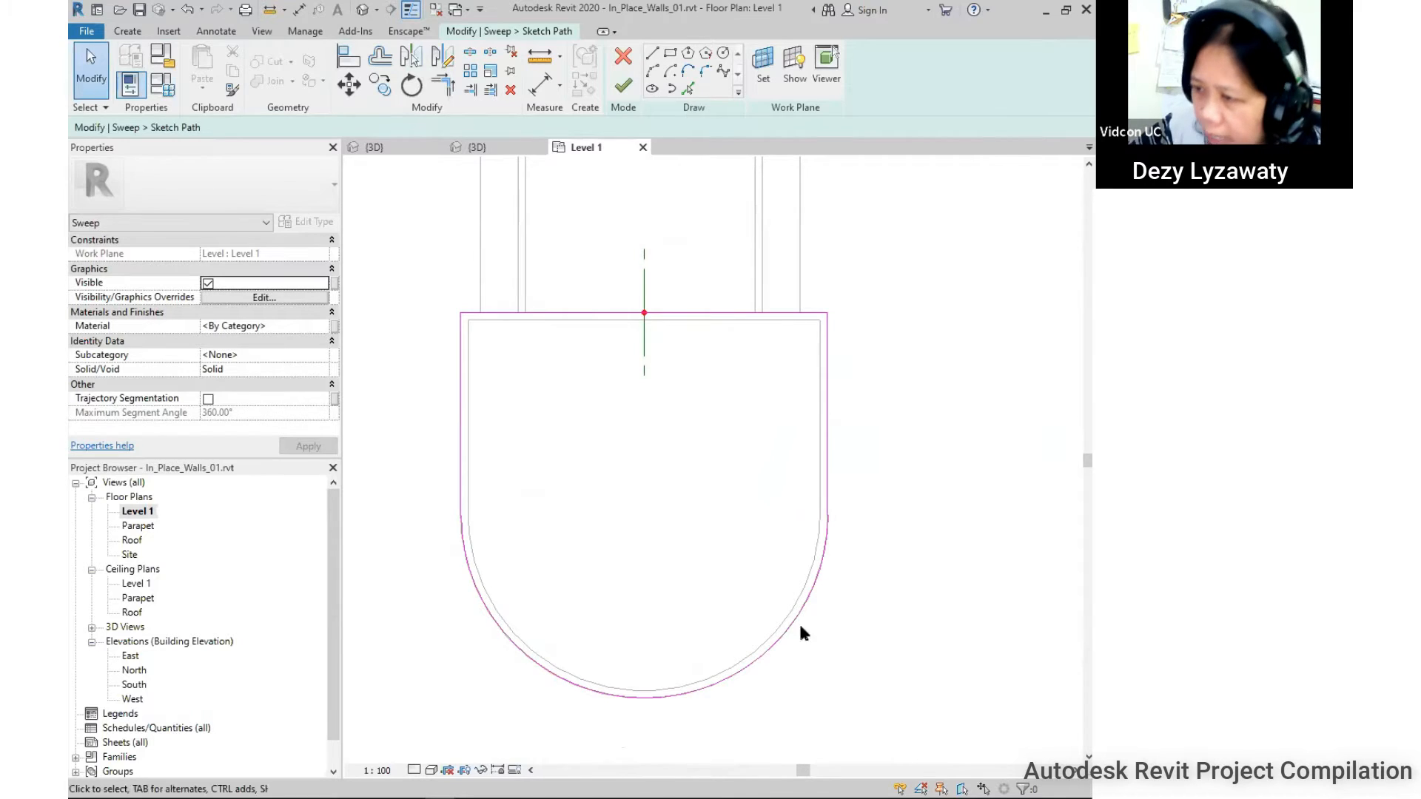
Finish the sweep path and open its profile for sketching in the West elevation.
middle_drag(843, 567, 868, 433)
middle_drag(484, 336, 469, 446)
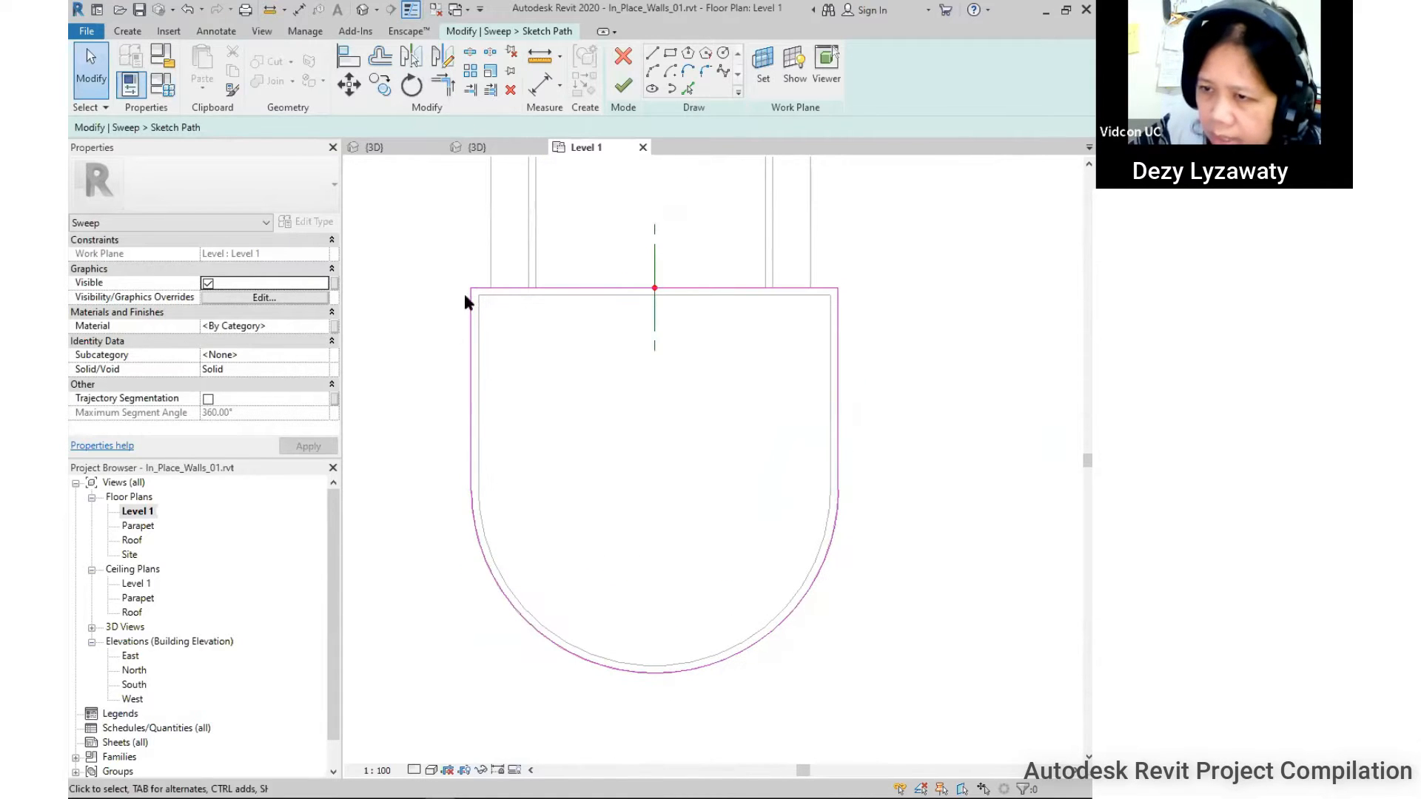
scroll(692, 562, down, 3)
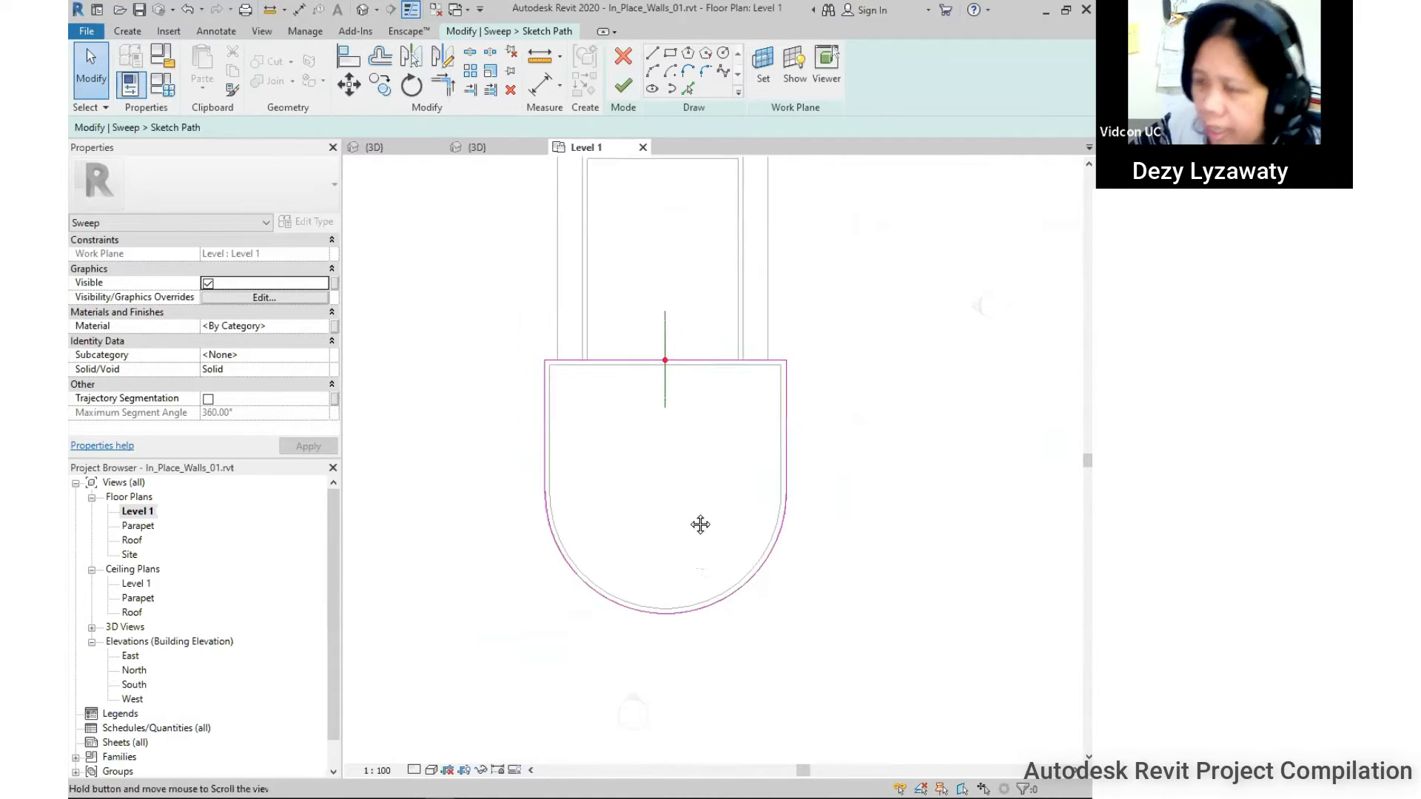
click(635, 97)
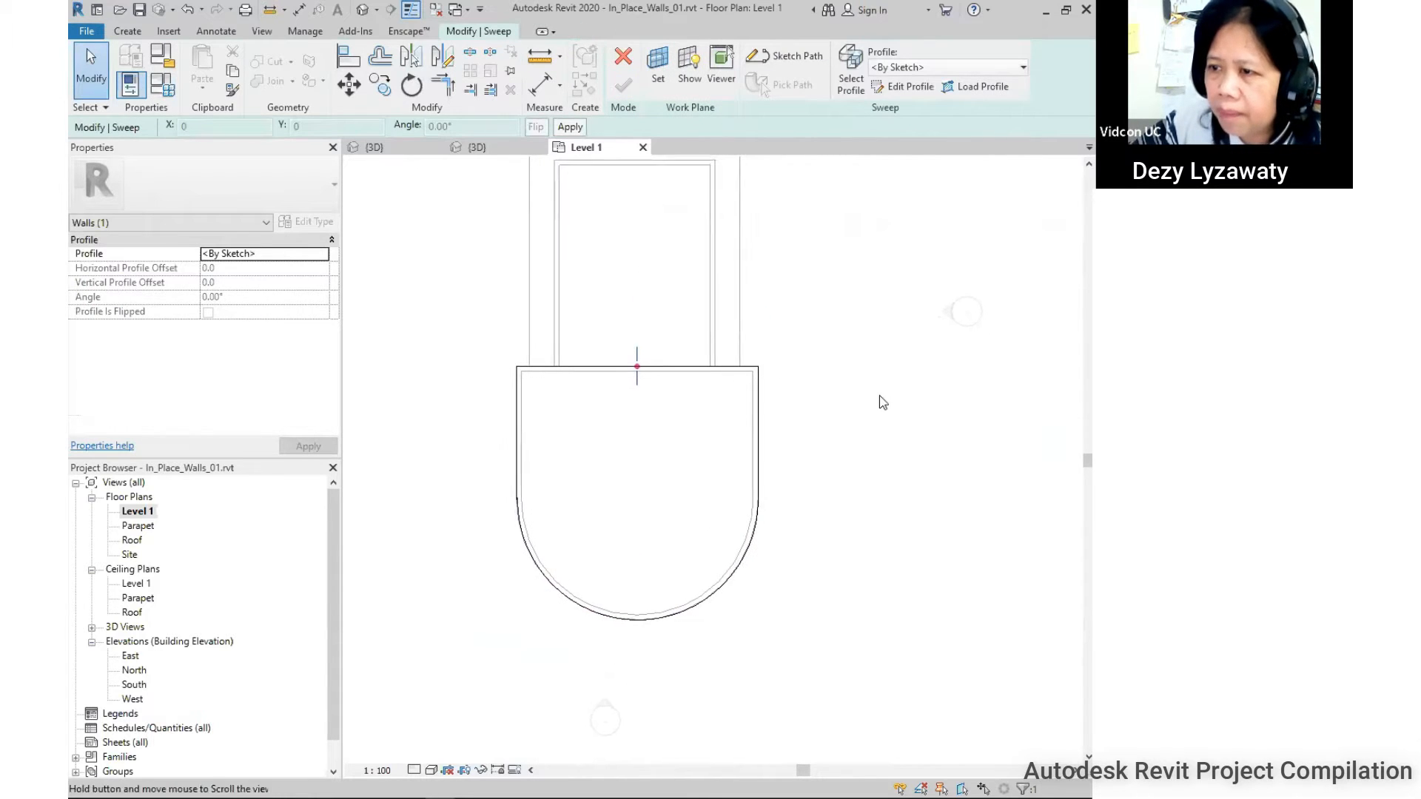
click(919, 87)
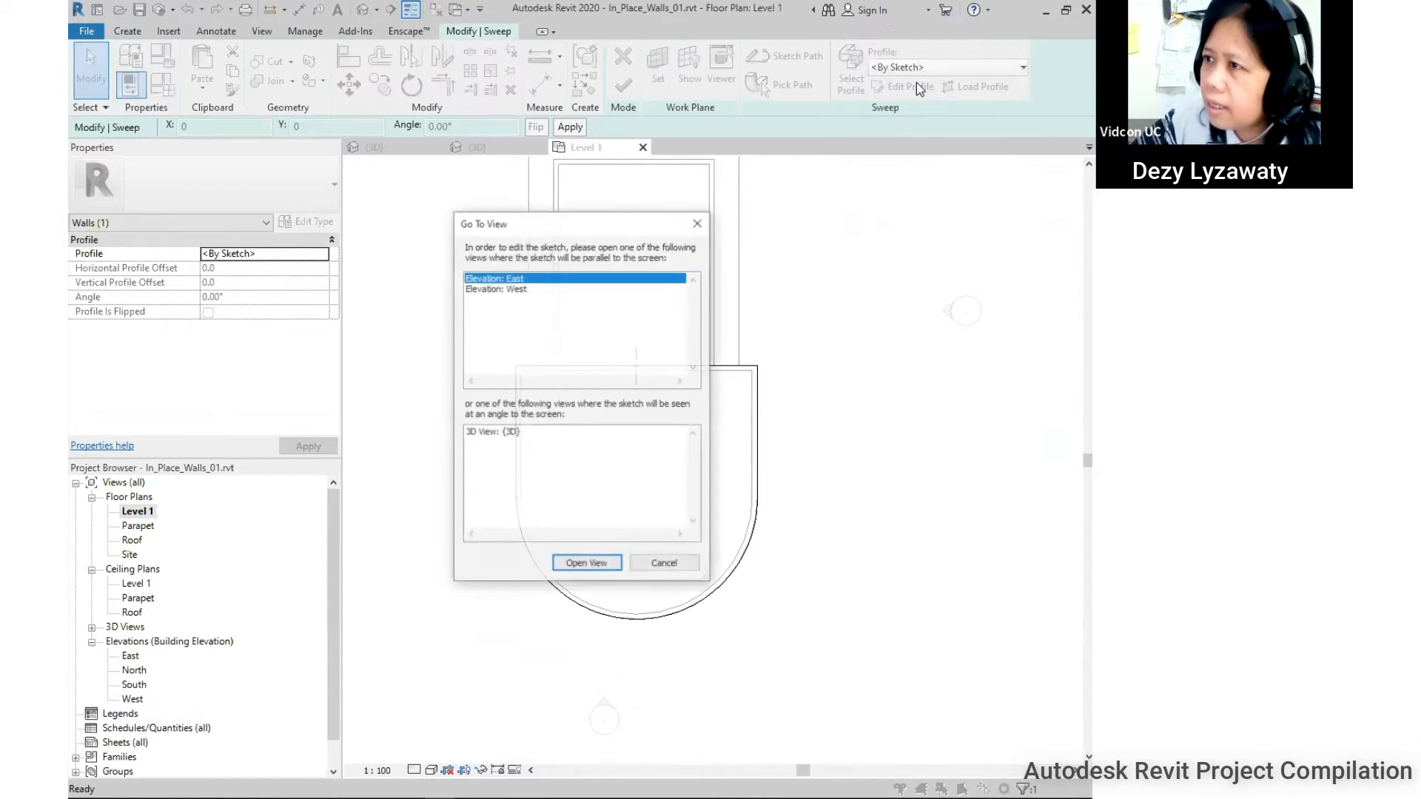
click(517, 289)
click(519, 279)
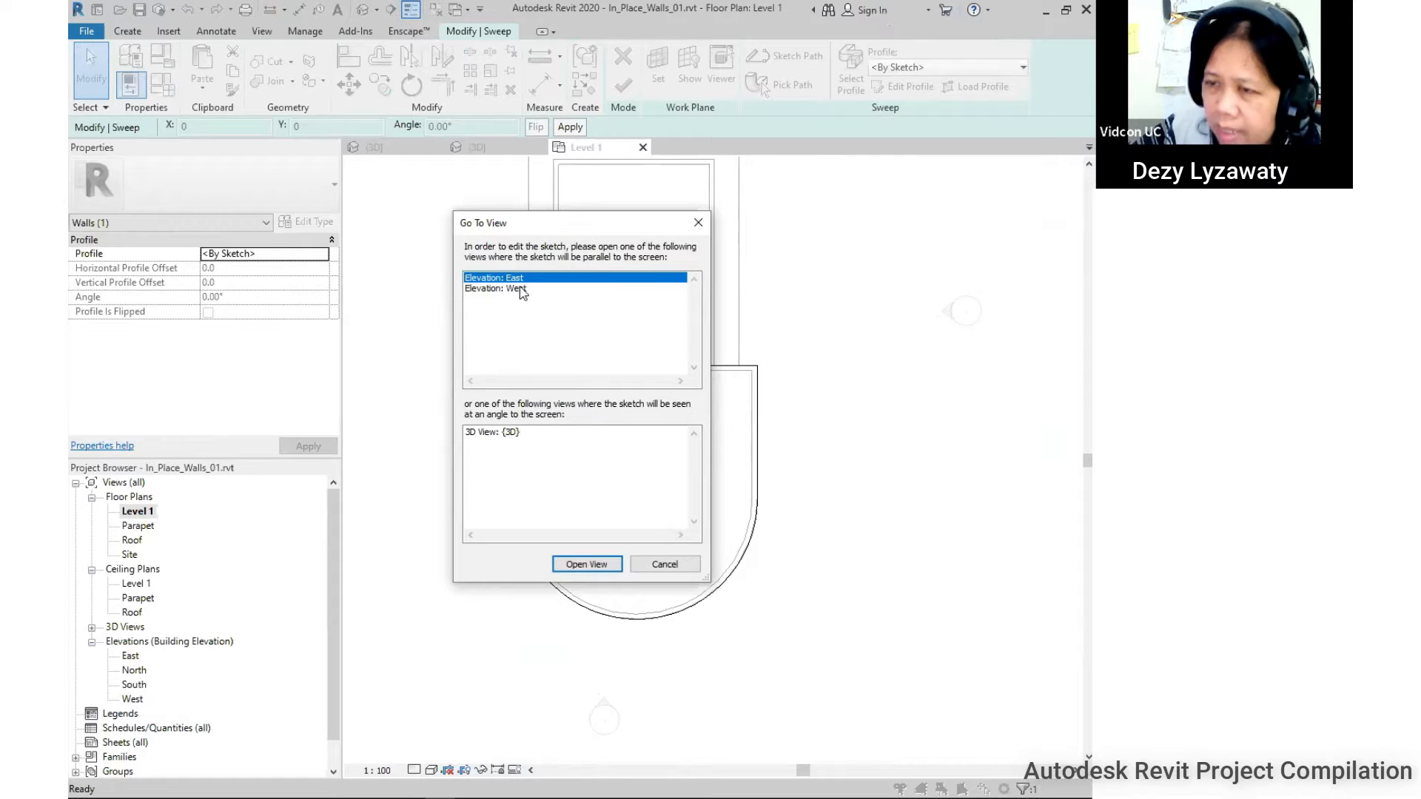
click(522, 290)
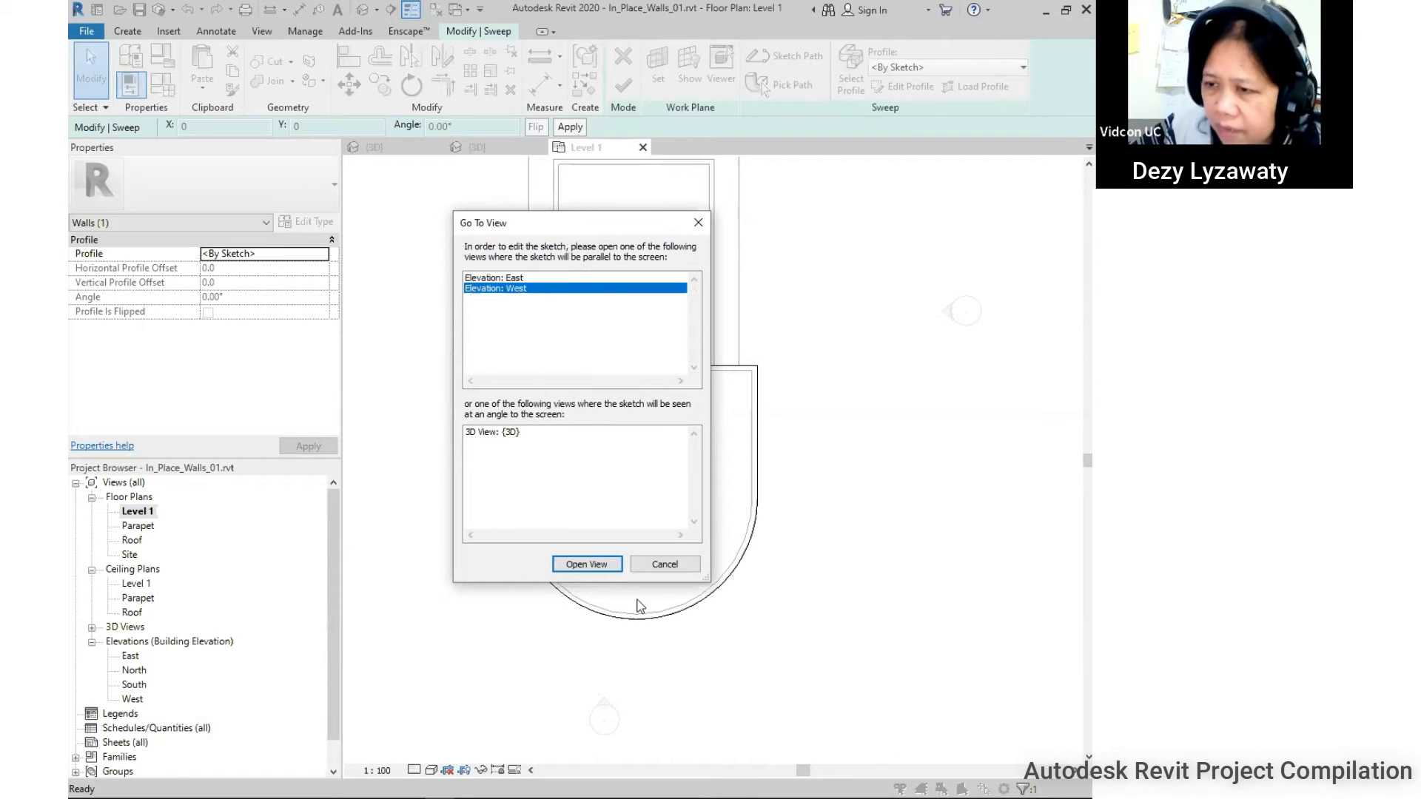
click(585, 565)
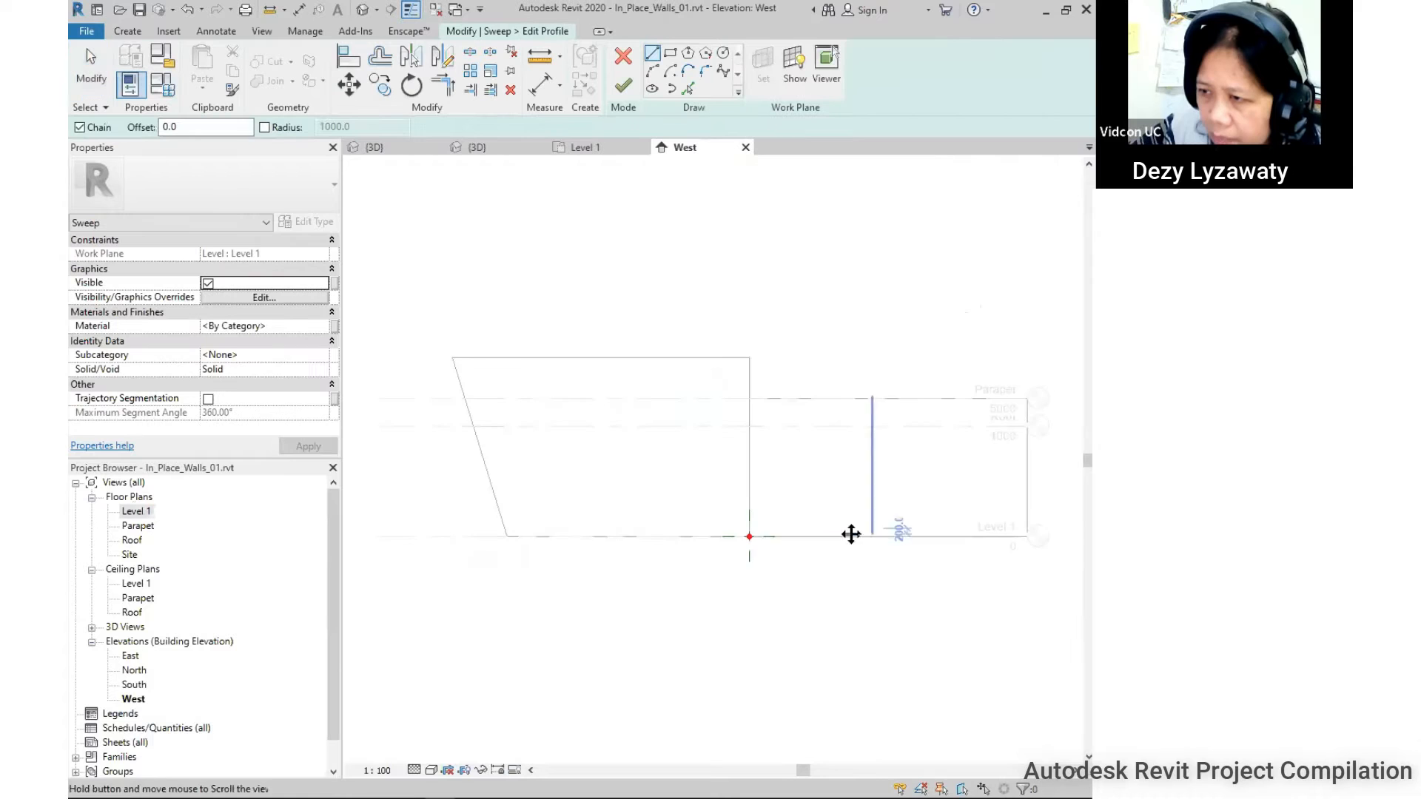
Set the West elevation's visual style to Wireframe.
middle_drag(851, 535, 780, 514)
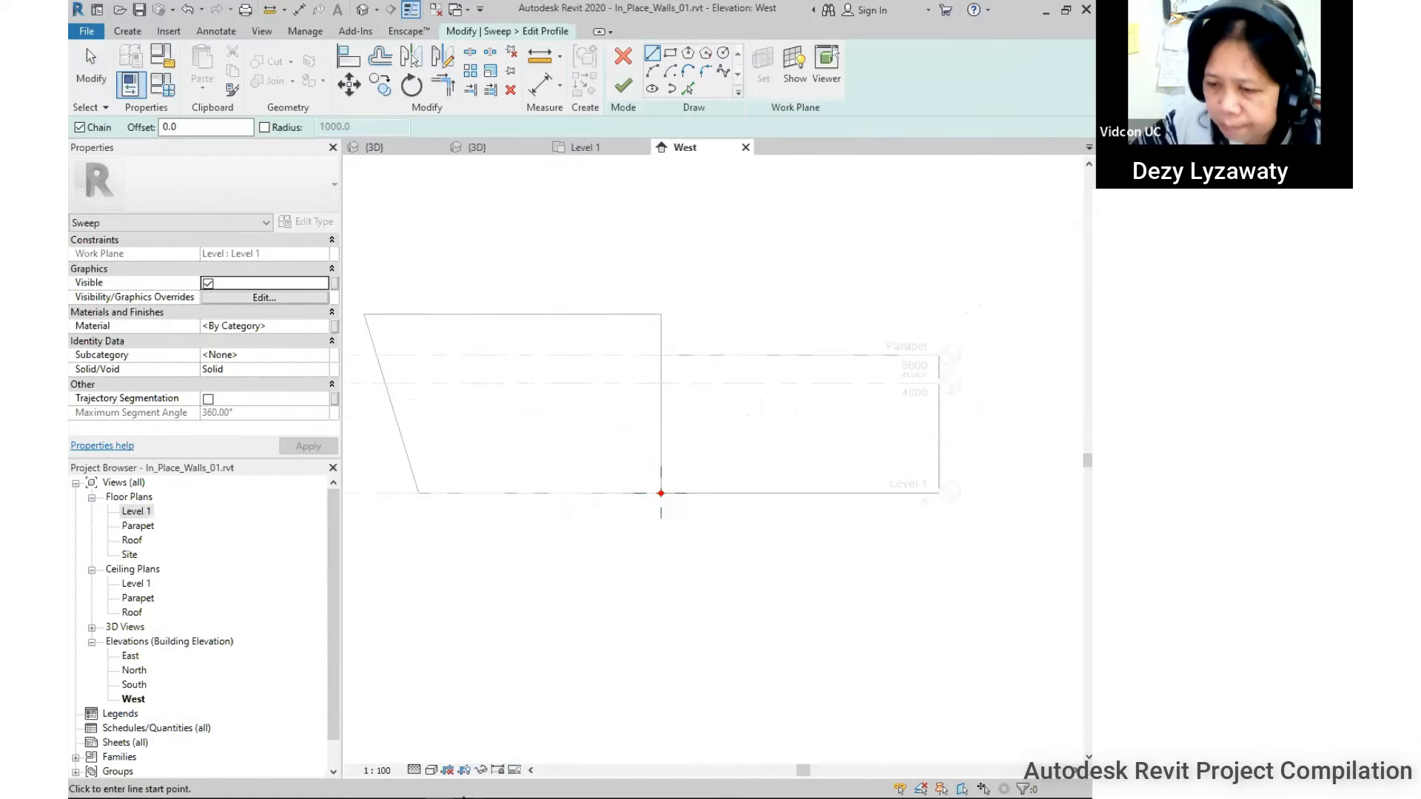
click(431, 770)
click(455, 672)
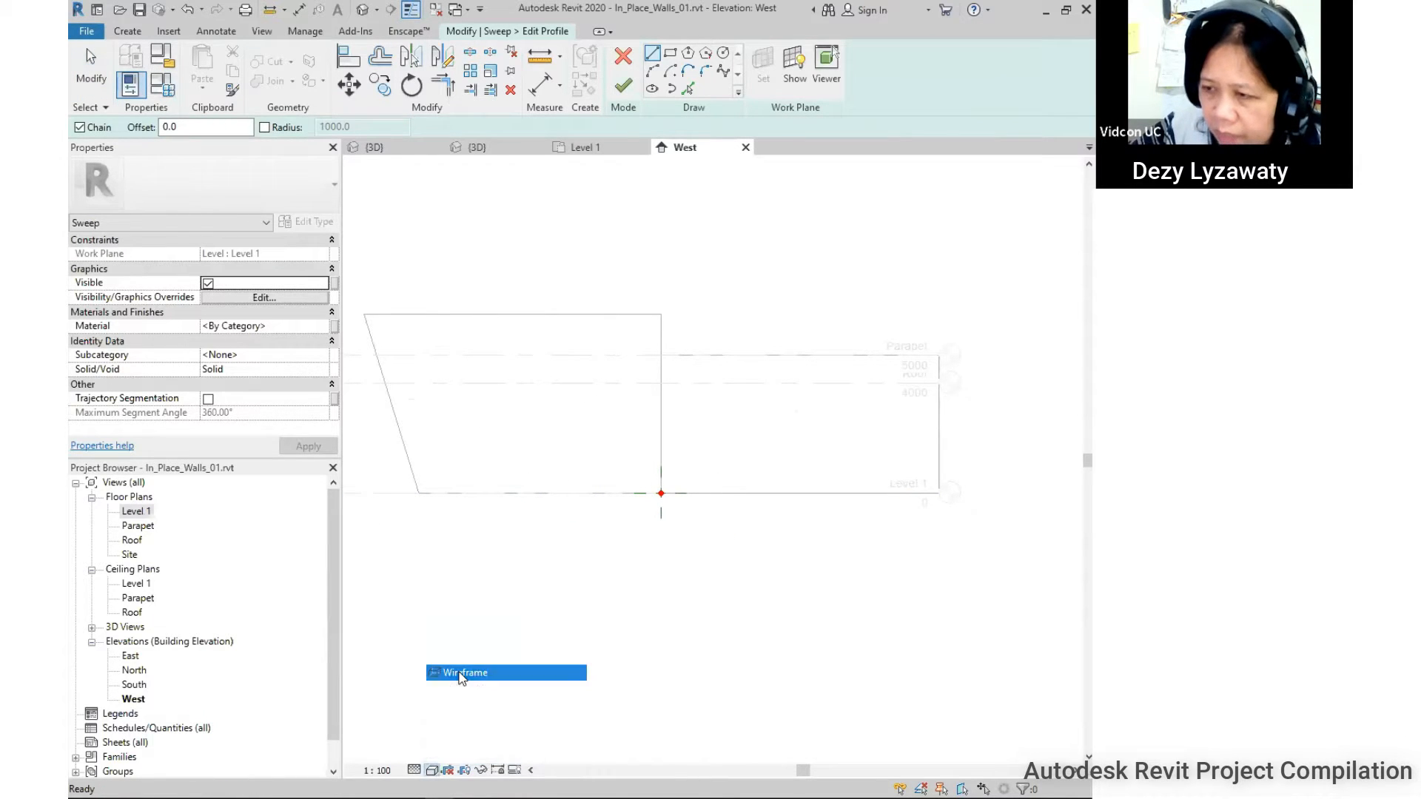
scroll(731, 561, down, 1)
middle_drag(742, 561, 738, 536)
scroll(646, 481, up, 1)
scroll(653, 498, down, 1)
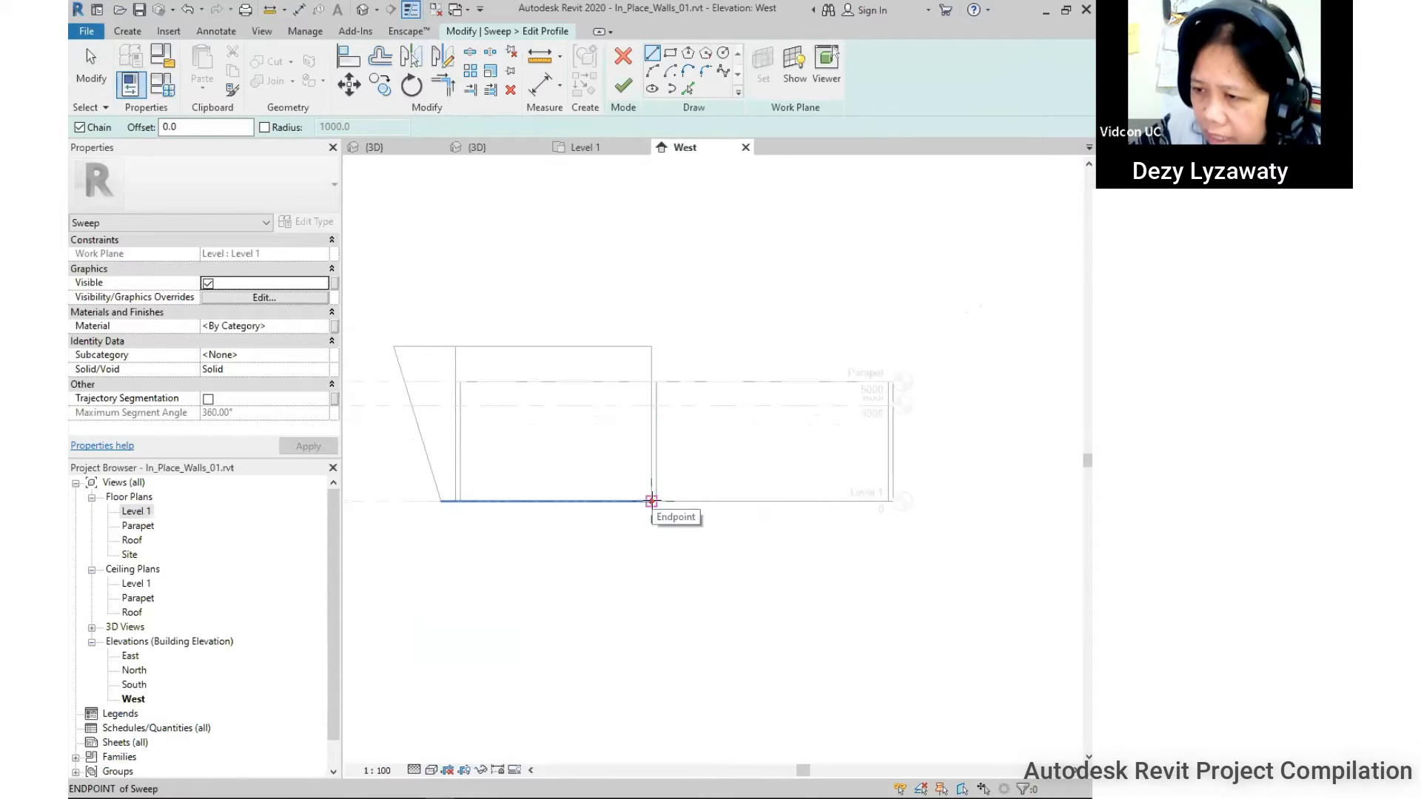
Sketch a closed tapered profile at the path's reference point, about 9000 mm high, 2700 mm wide at the base and 790 mm at the top.
click(651, 502)
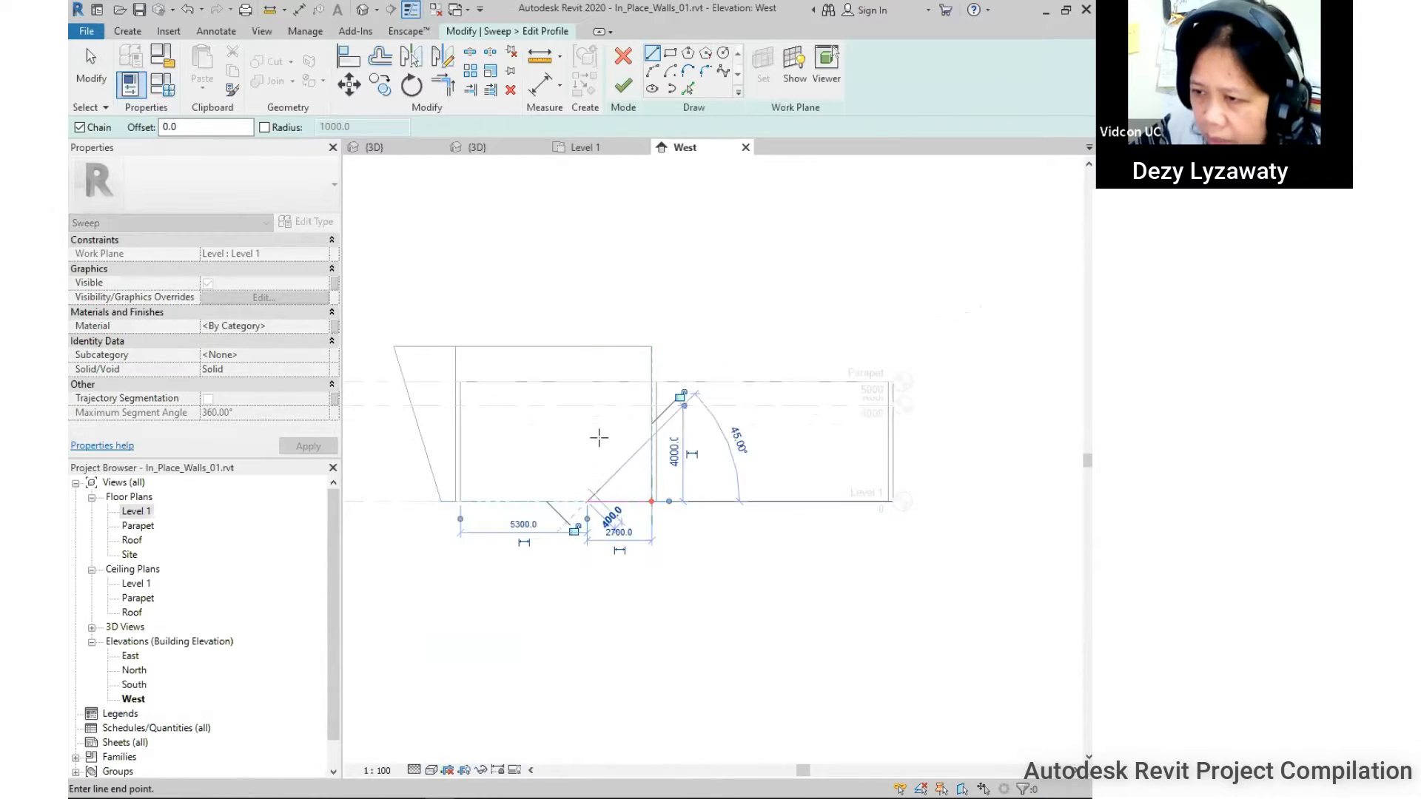
click(633, 285)
click(651, 285)
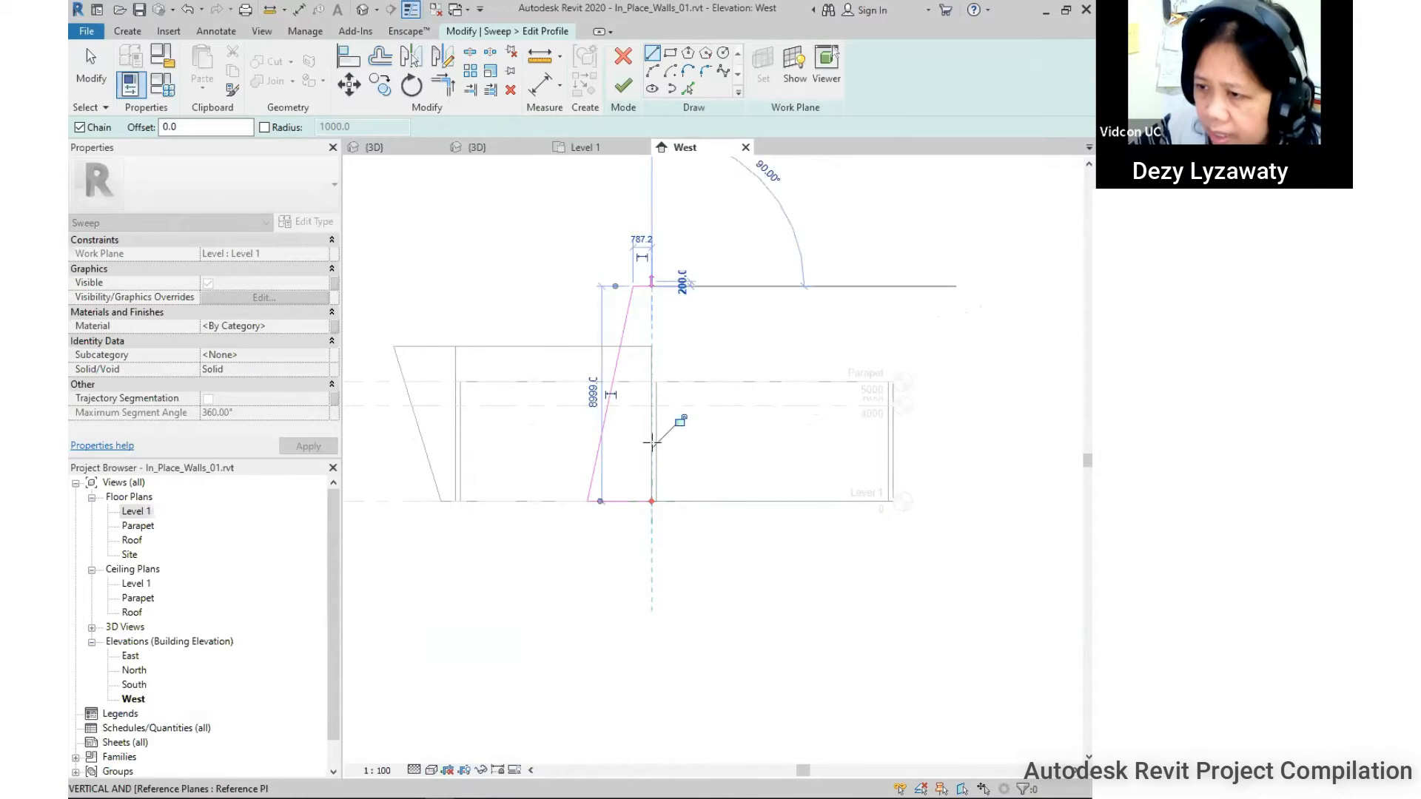
click(651, 501)
key(Escape)
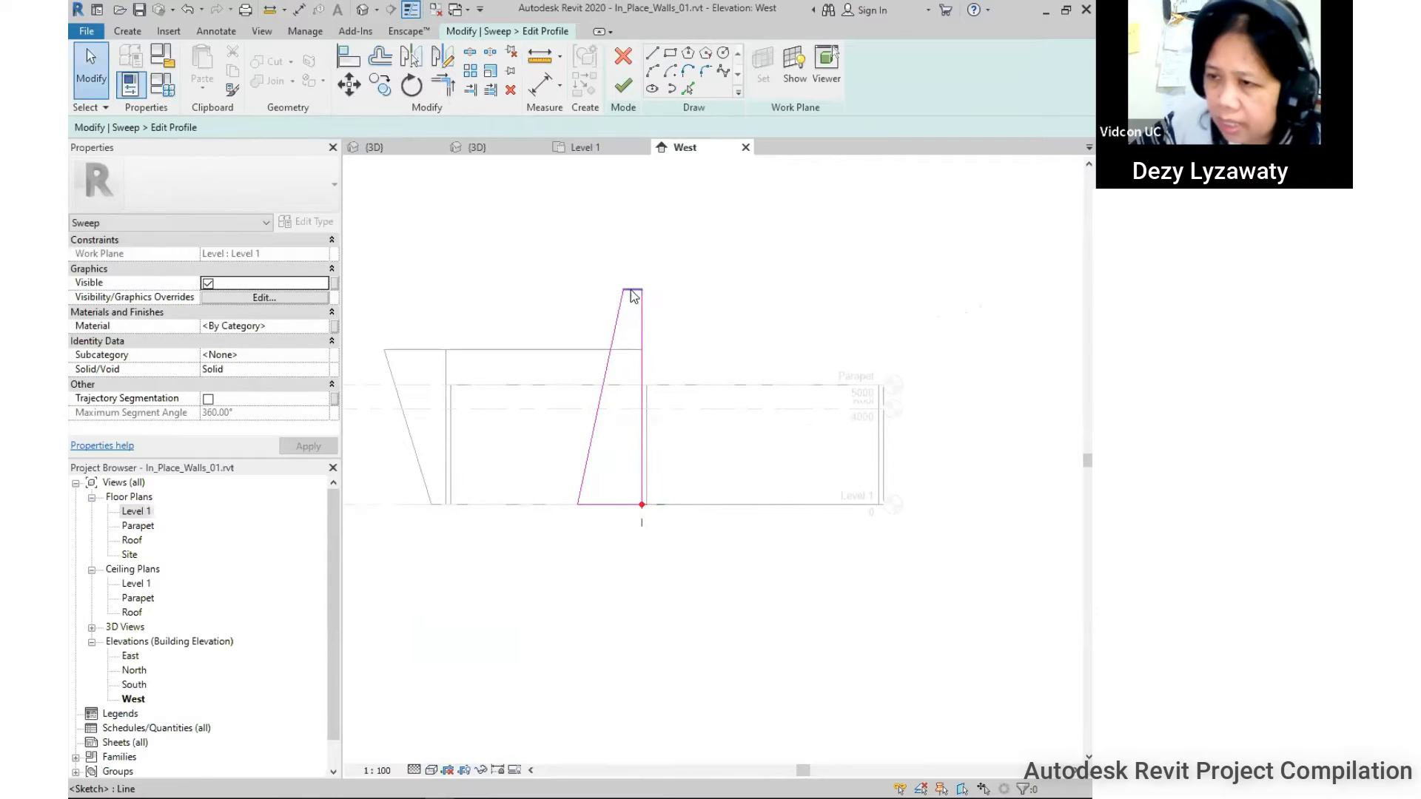
Sketch two notches near the foot of the profile's sloped edge, the lower one's top line about 315 mm long and the upper one's about 100 mm.
middle_drag(579, 502, 569, 532)
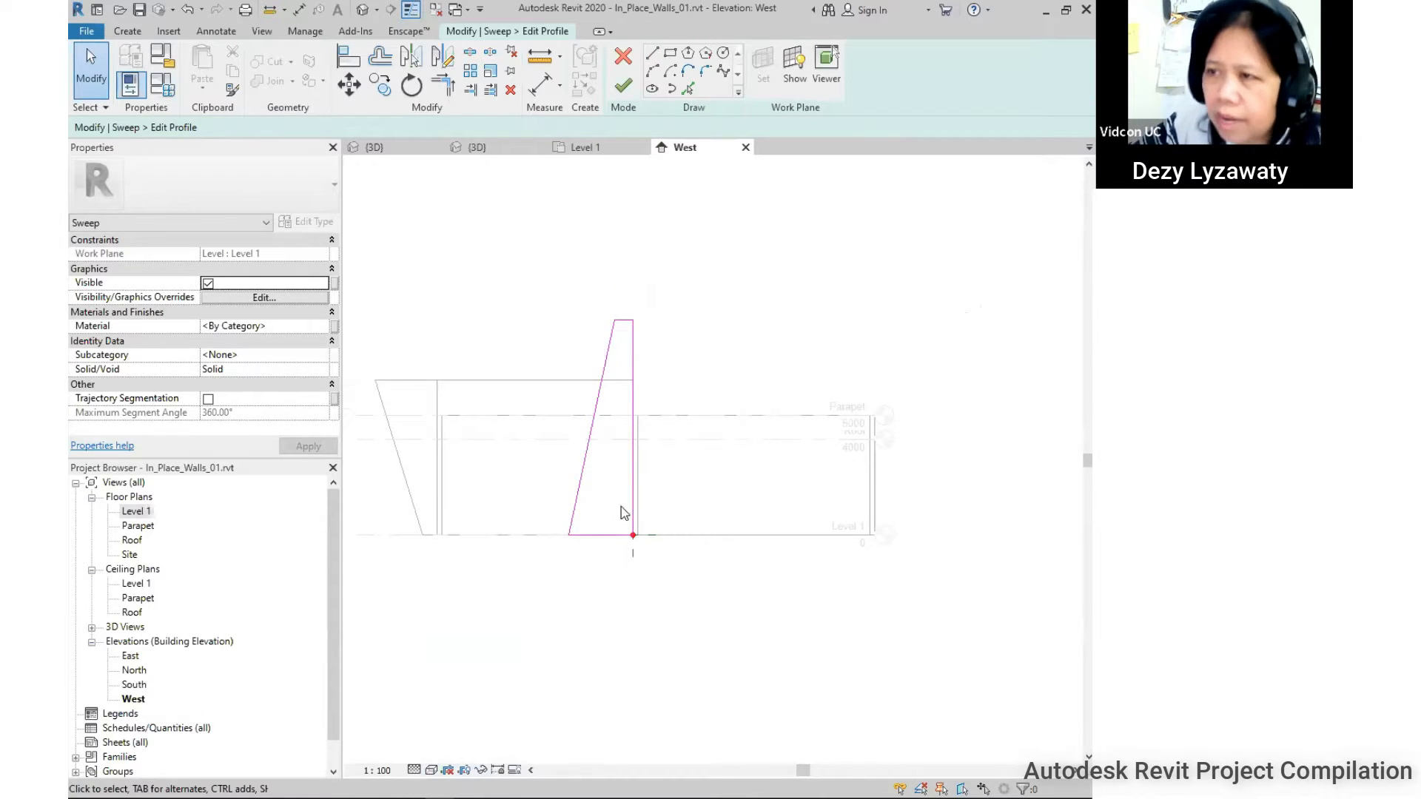
click(652, 54)
scroll(569, 548, up, 5)
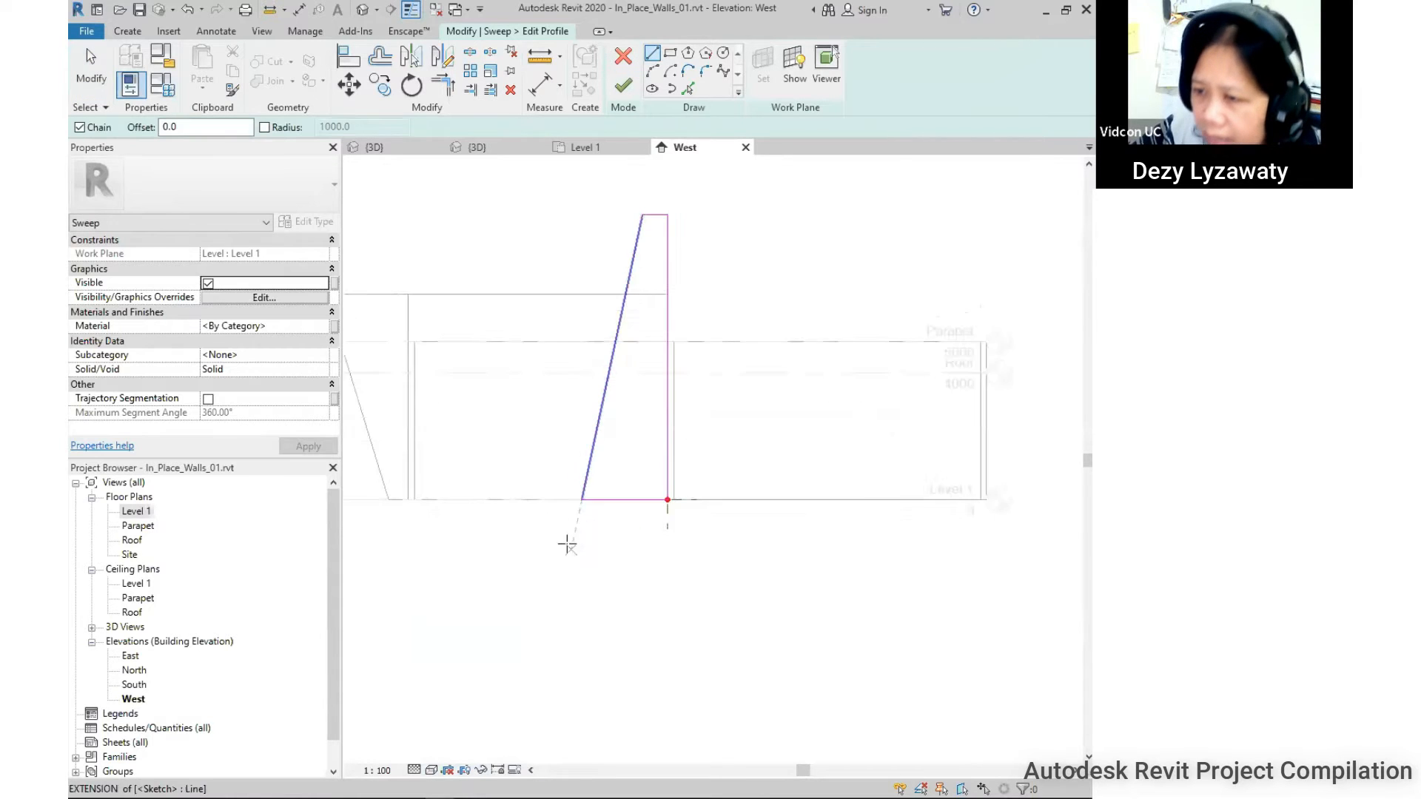
click(585, 468)
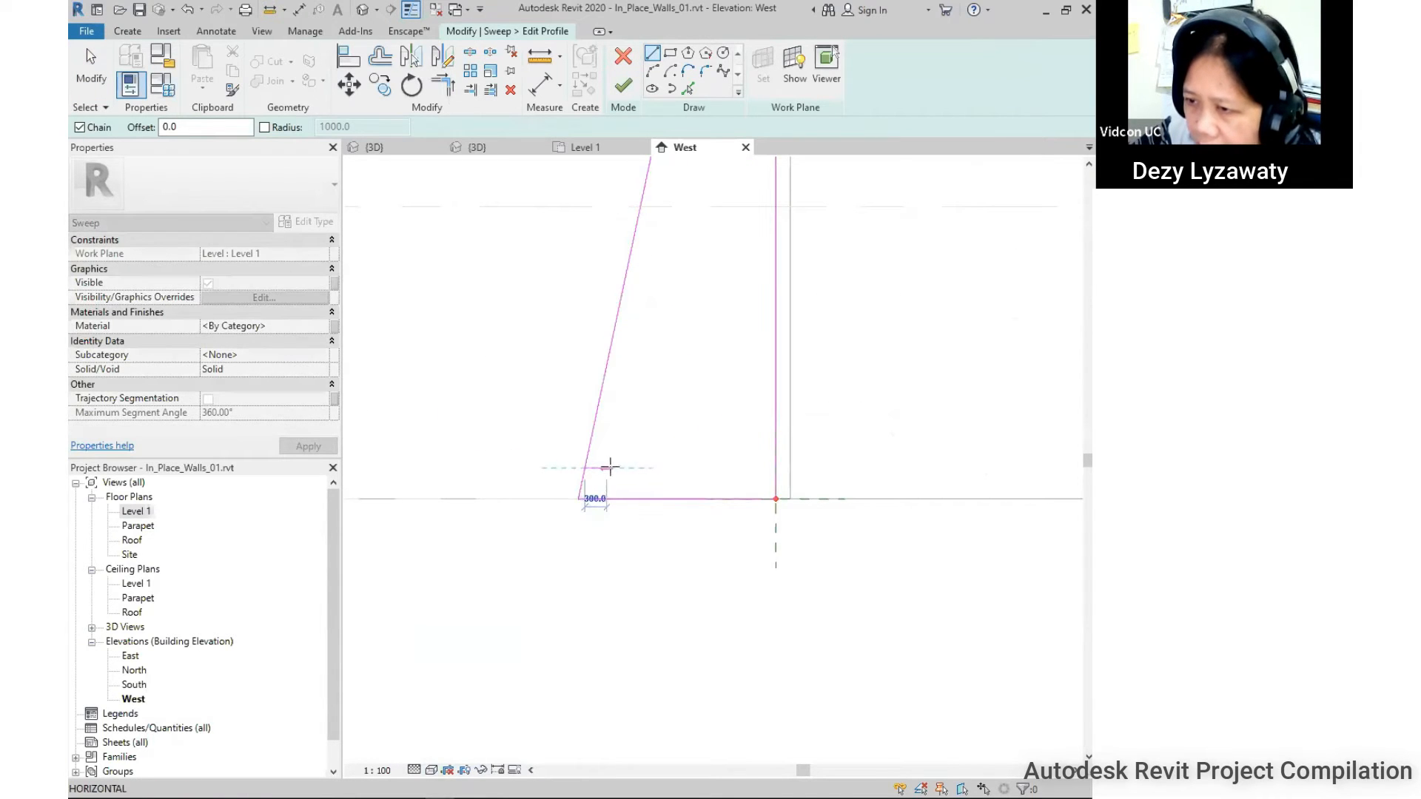
click(614, 468)
click(613, 440)
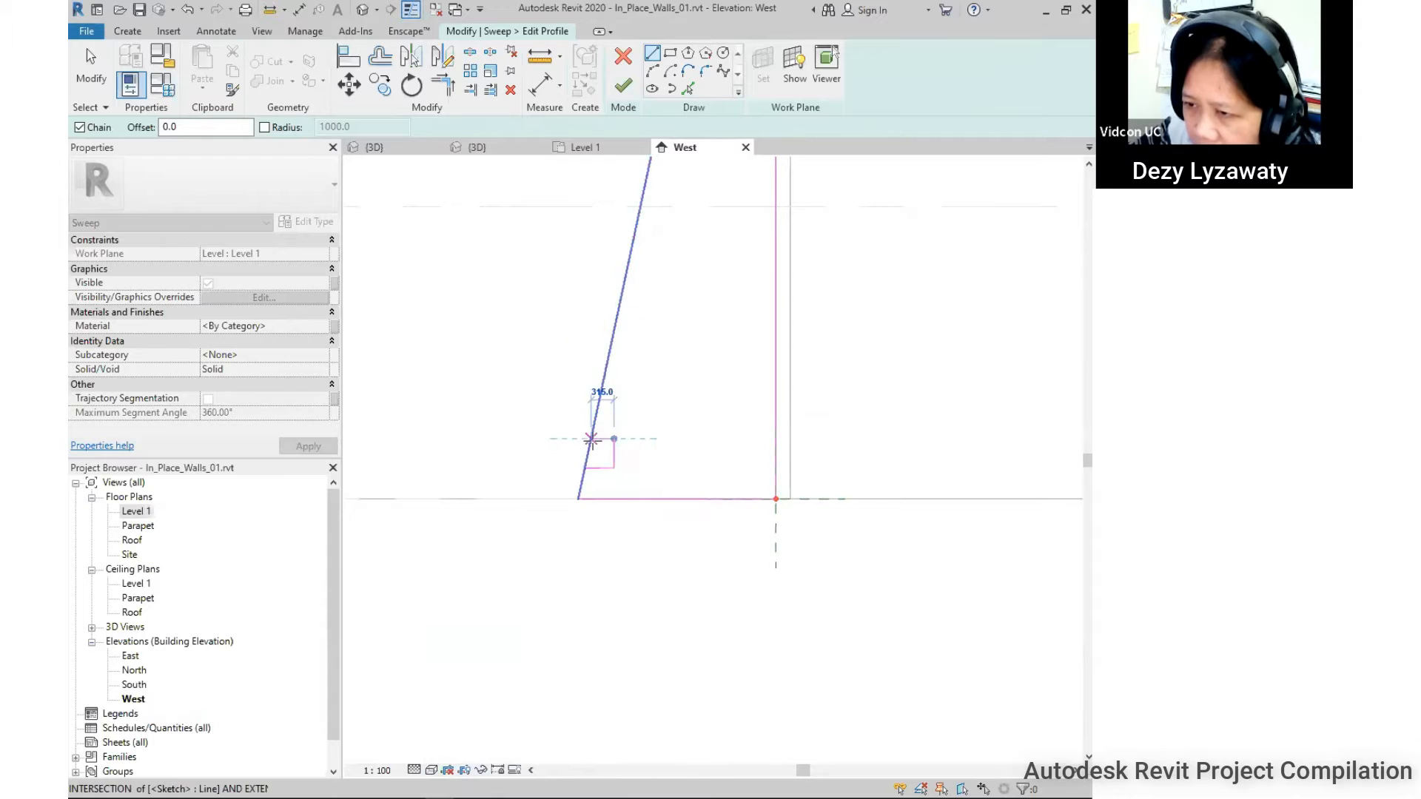
click(591, 439)
click(613, 405)
click(613, 367)
click(607, 367)
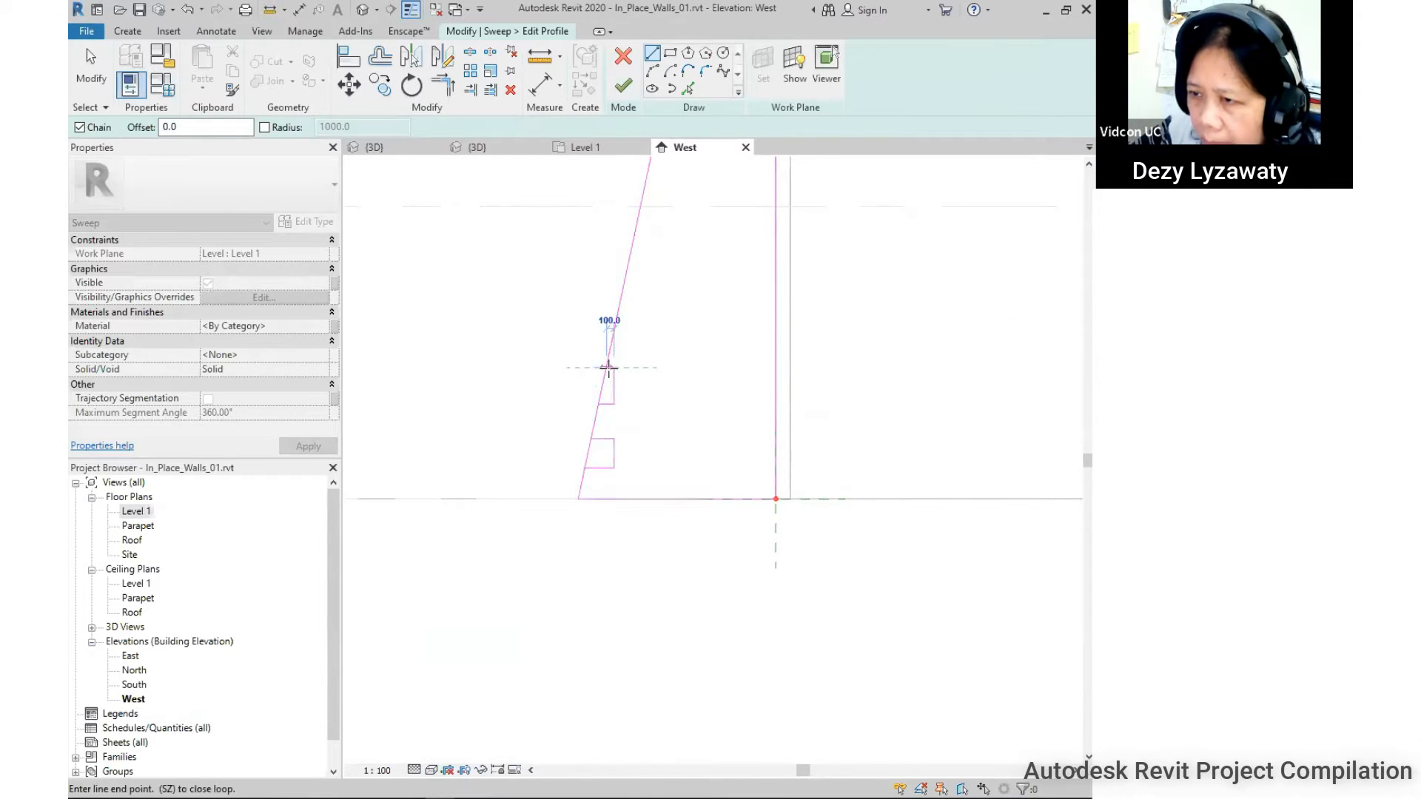
key(Escape)
click(489, 54)
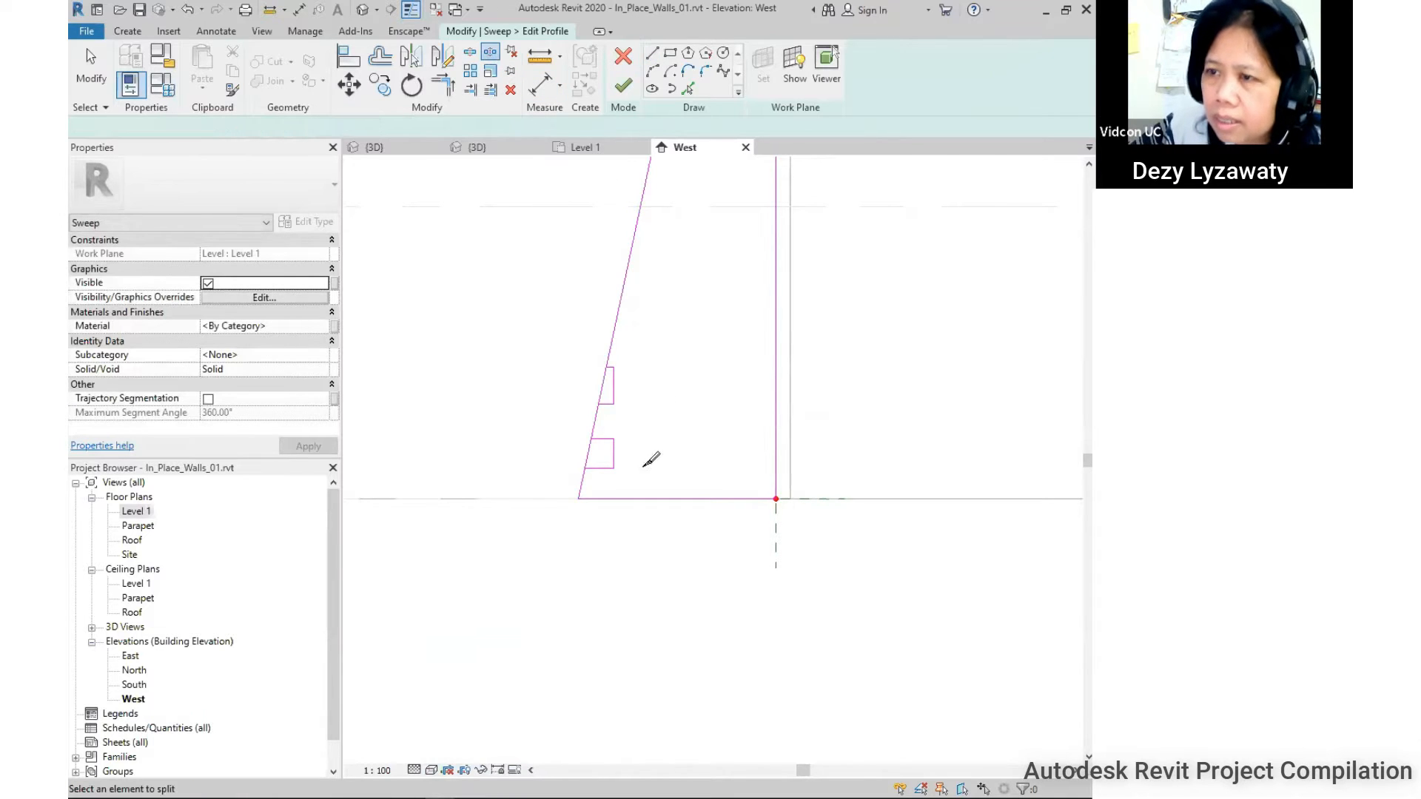
key(Escape)
click(607, 383)
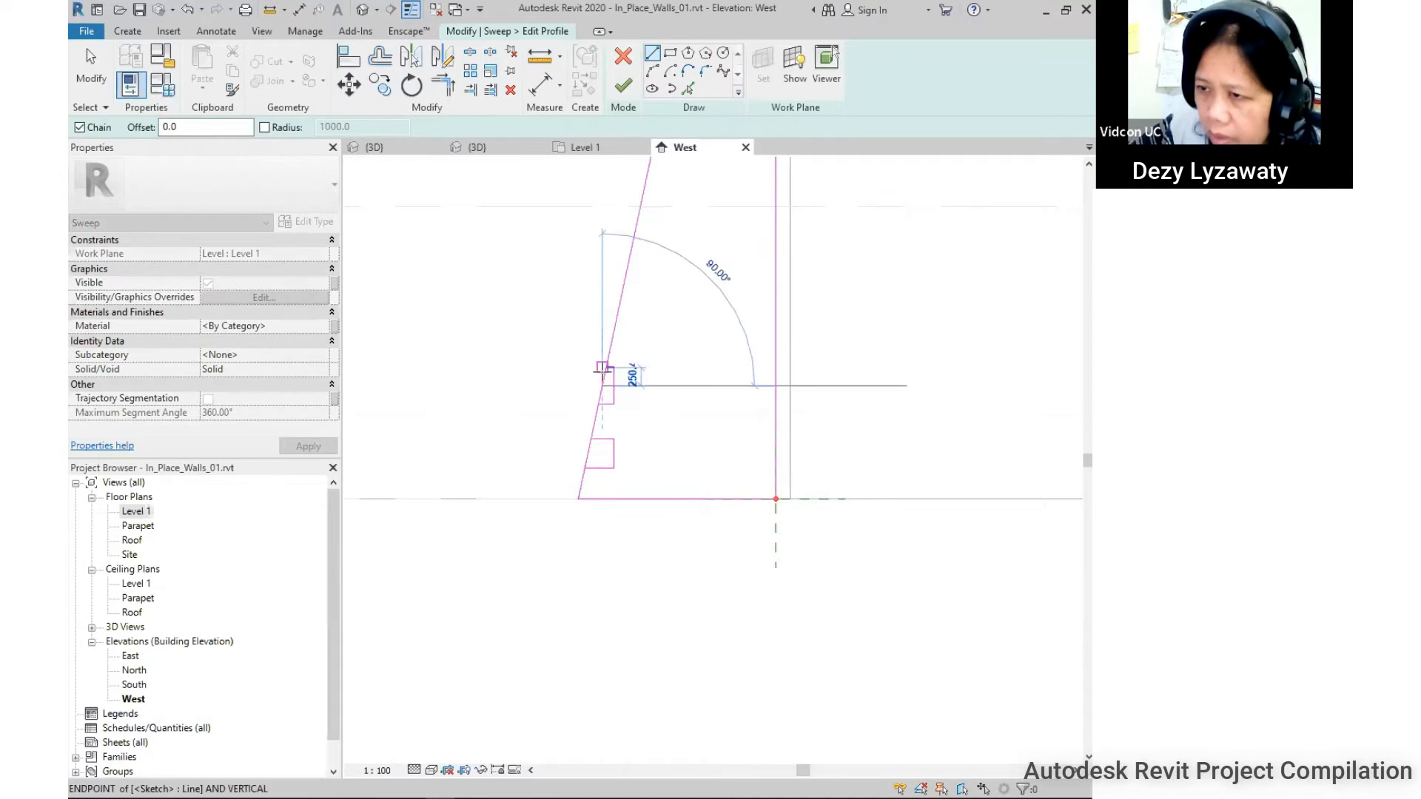
key(Escape)
Split the profile's sloped edge inside each of the two notches, keeping the inner segments.
click(470, 53)
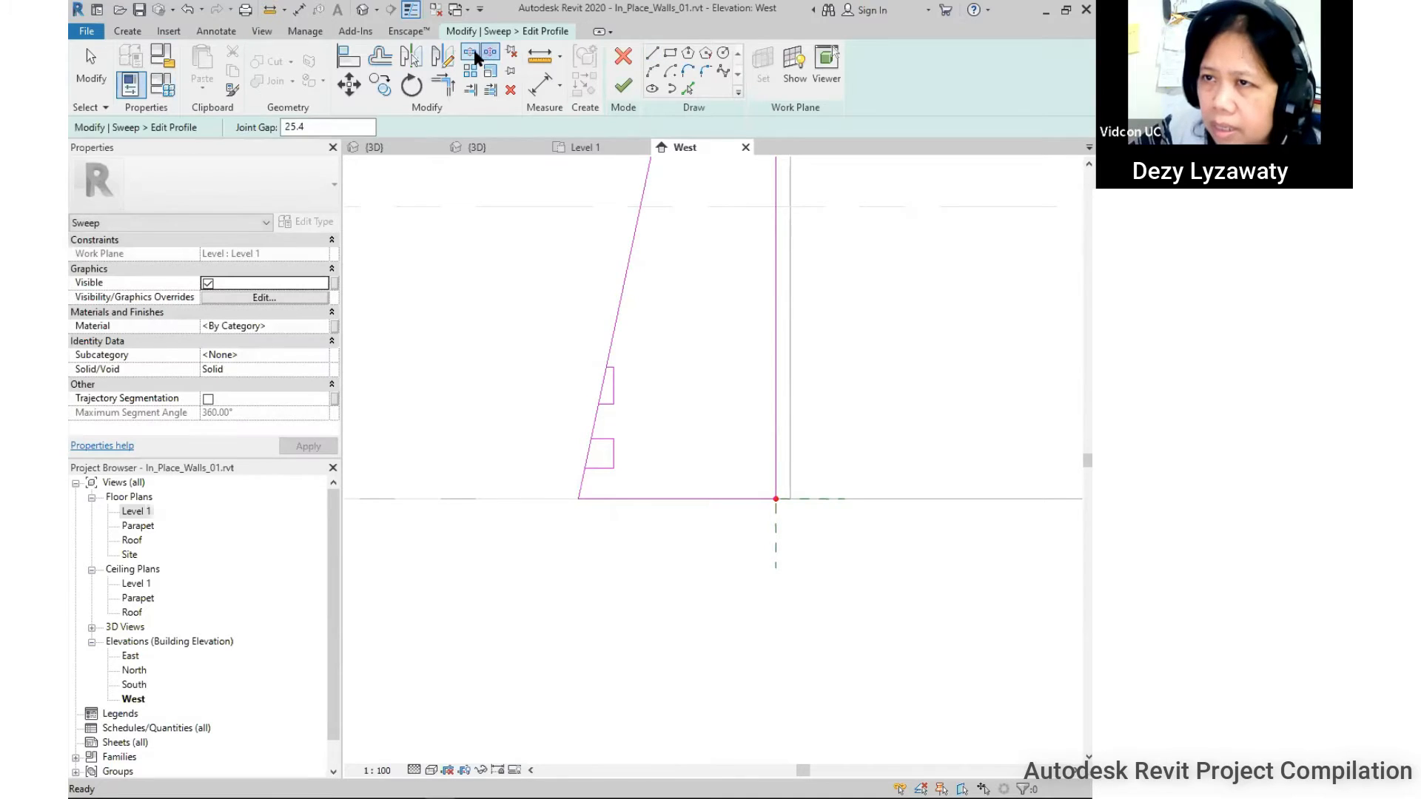
click(603, 386)
click(592, 447)
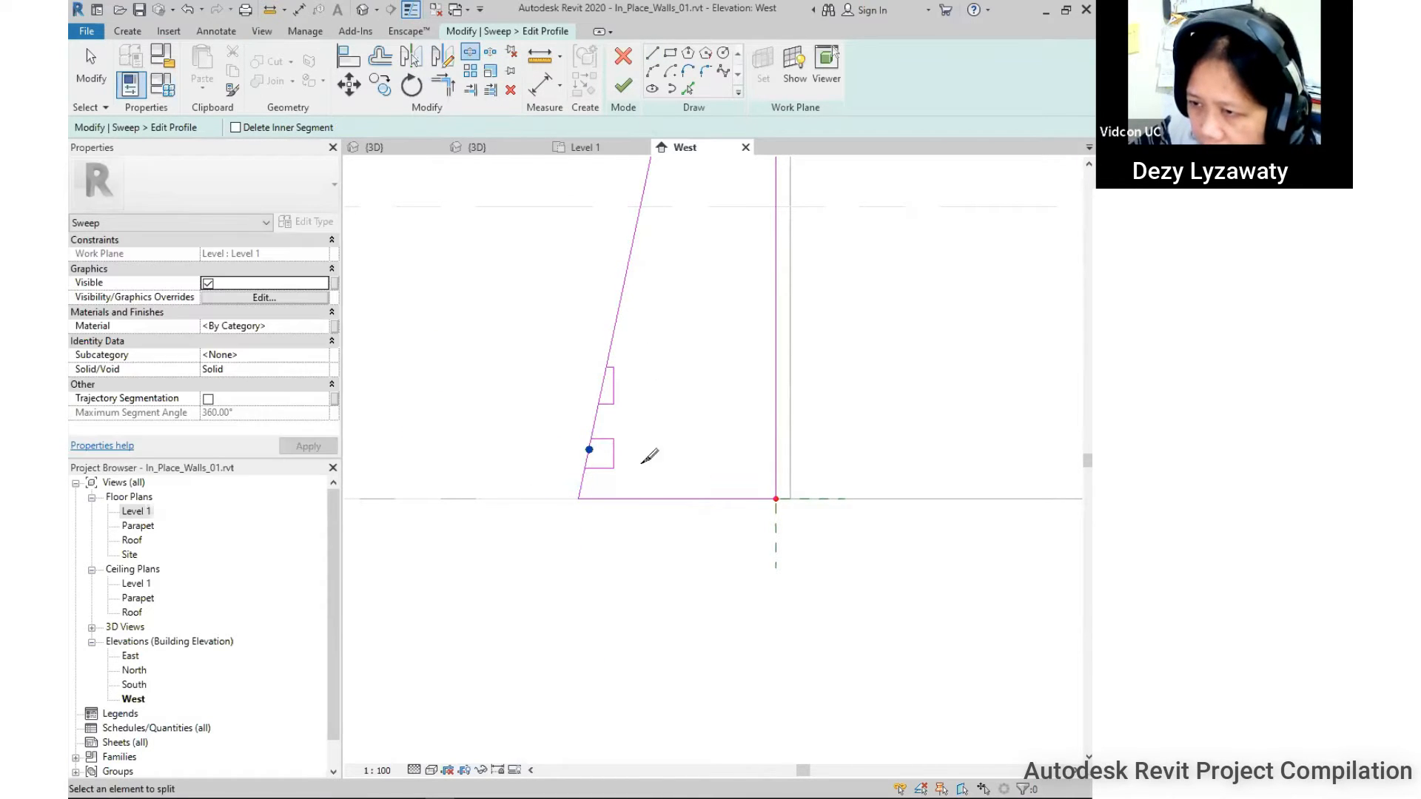
Trim the split sloped edge to the horizontal lines of both notches so the profile forms one continuous stepped outline.
click(442, 86)
scroll(615, 377, up, 2)
scroll(598, 399, up, 1)
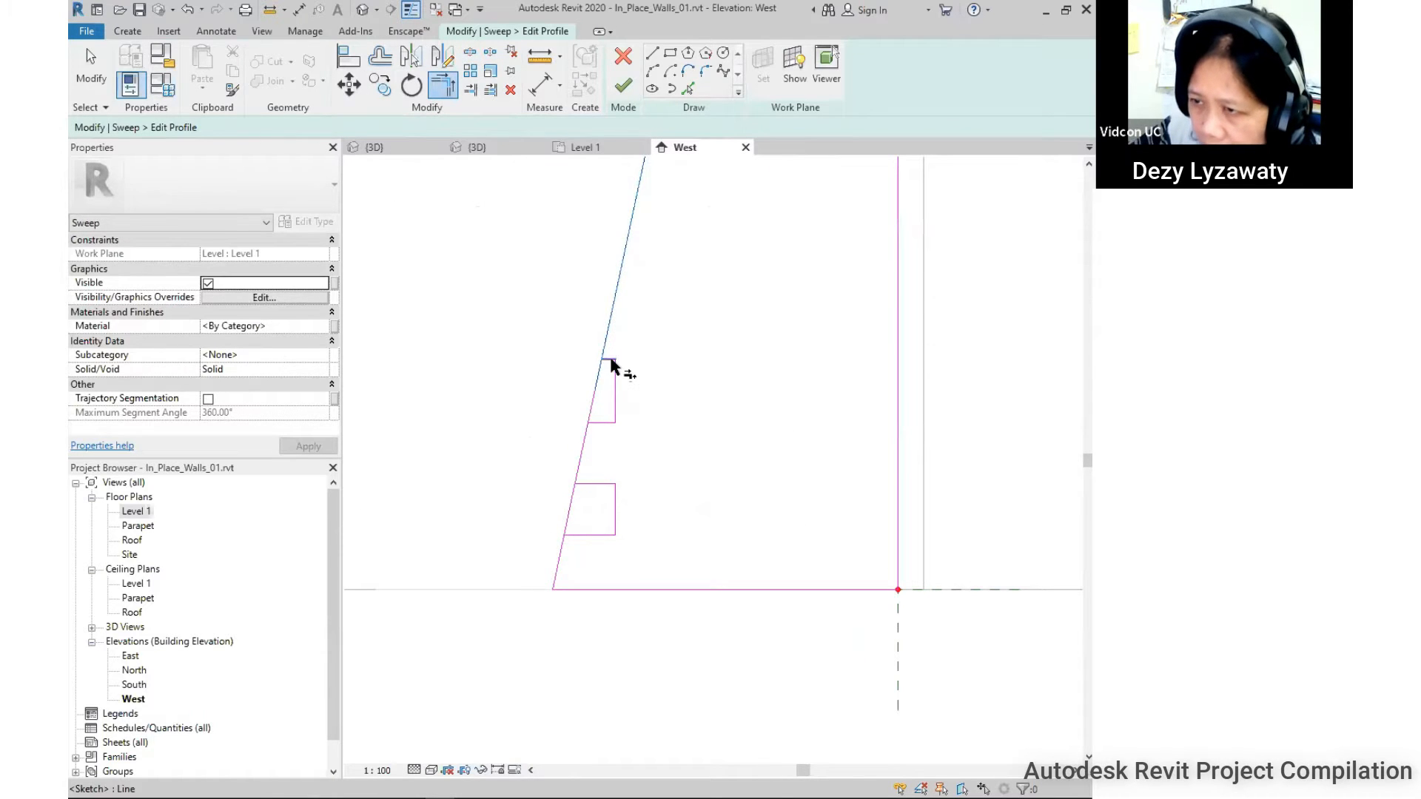
click(607, 428)
click(577, 464)
middle_drag(646, 504, 666, 388)
click(602, 361)
click(620, 369)
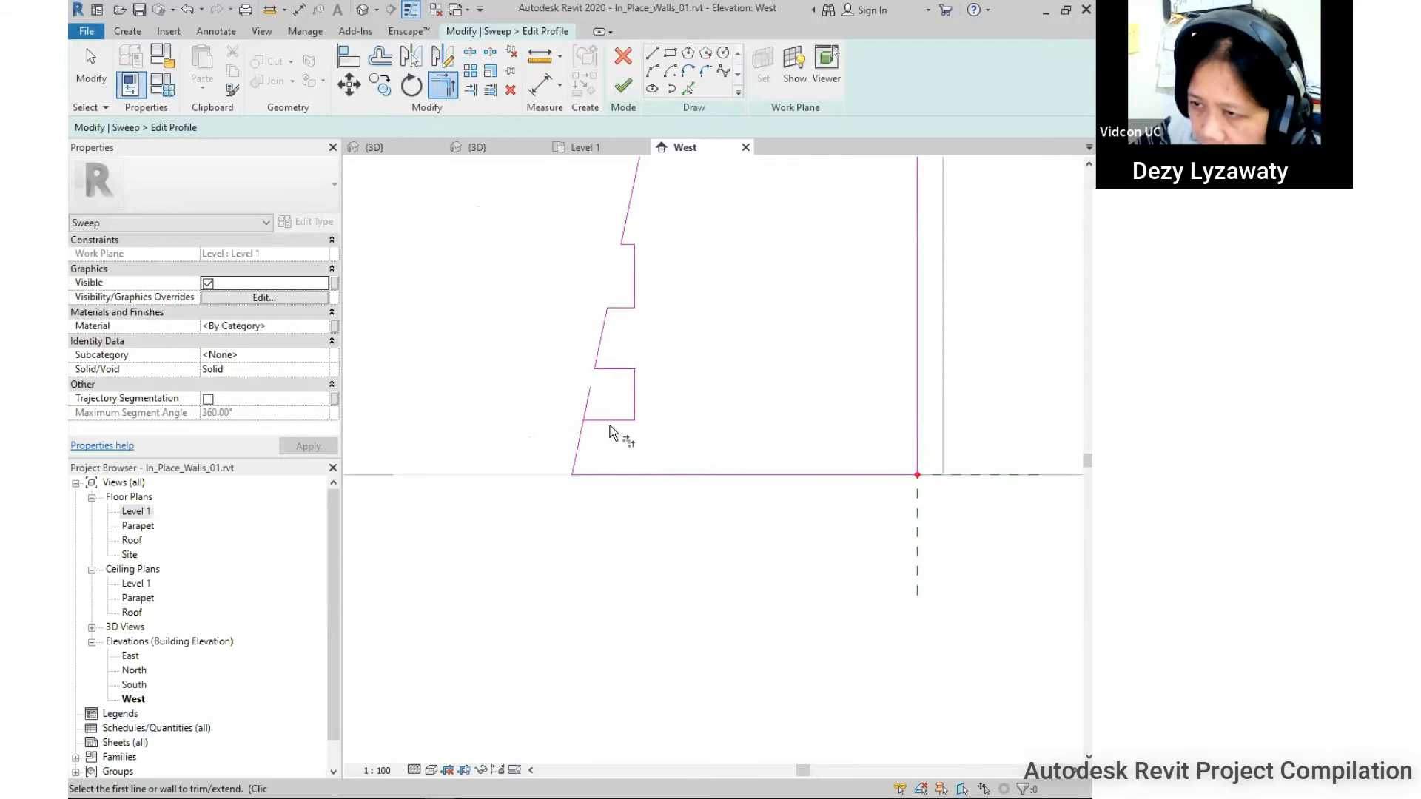
scroll(563, 525, down, 5)
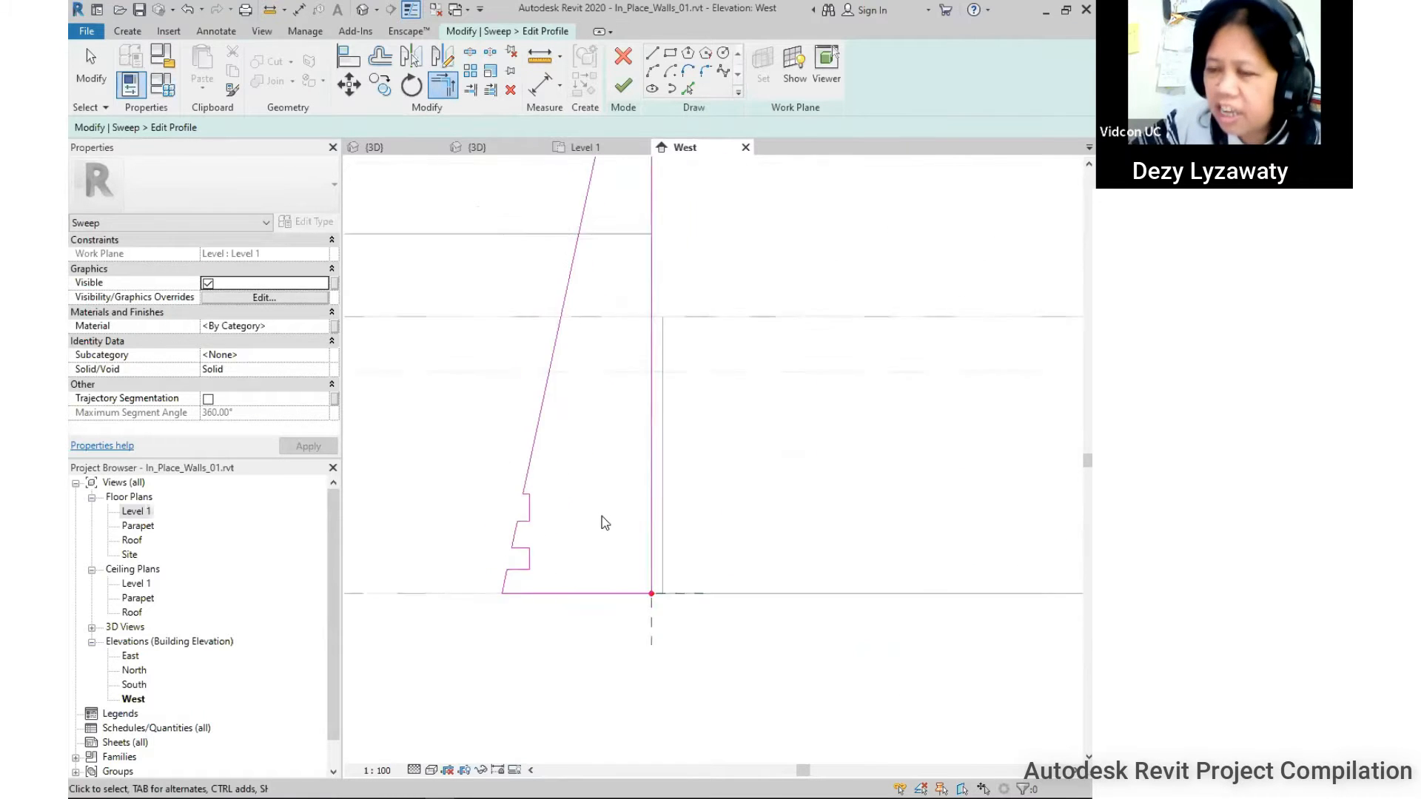
key(Escape)
Try to stretch the upper sloped edge's lower end across the top notch to the notch's bottom line.
scroll(577, 511, up, 4)
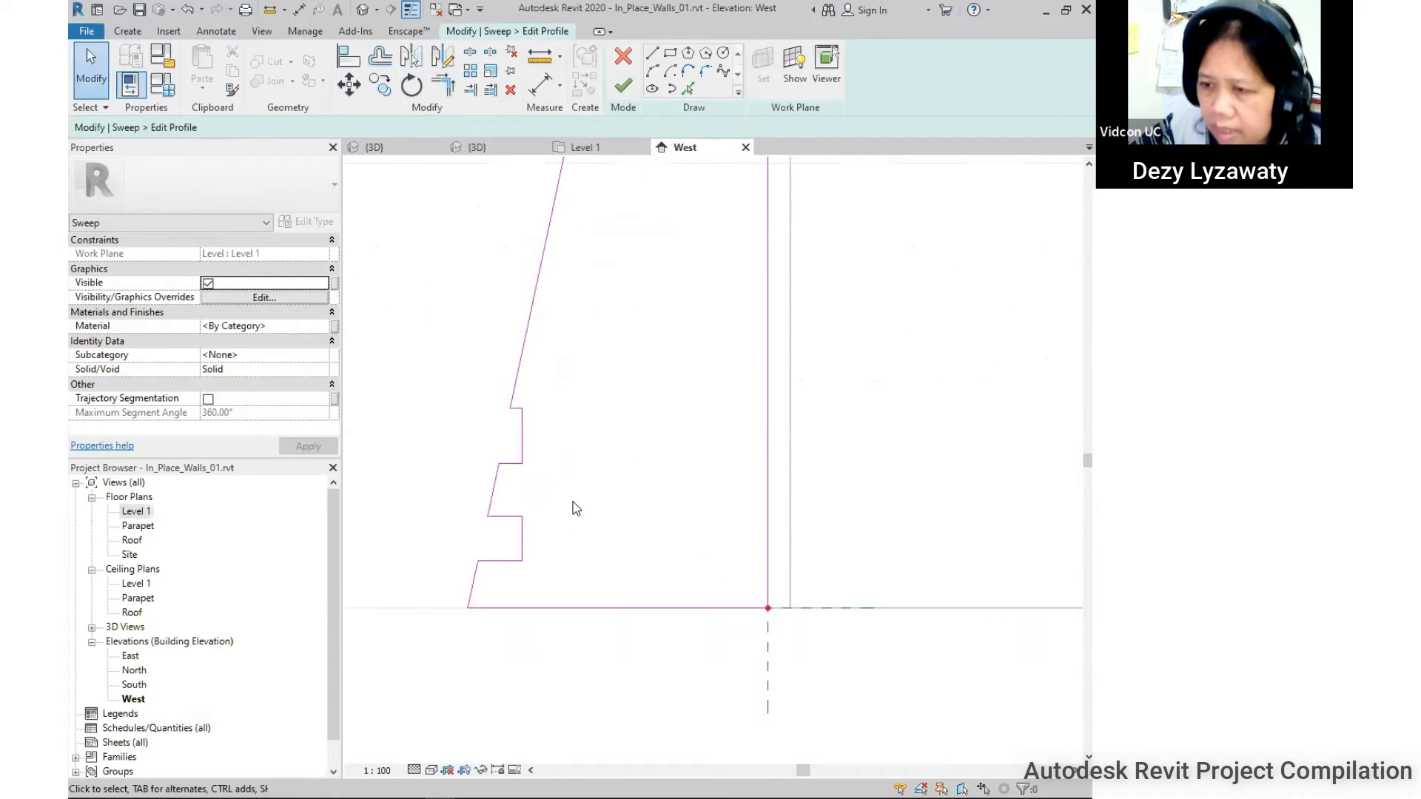
scroll(538, 434, up, 2)
scroll(524, 509, down, 2)
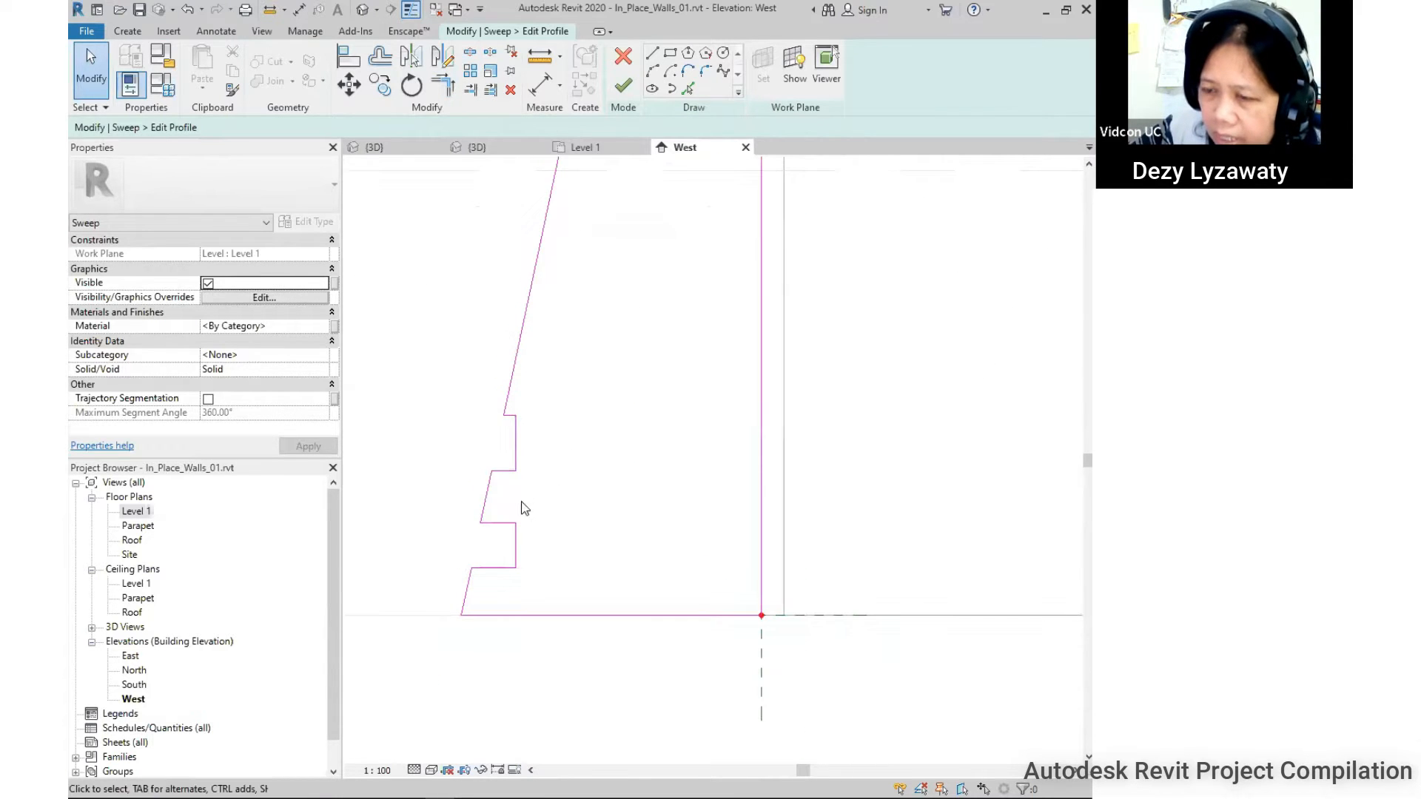
middle_drag(480, 595, 532, 478)
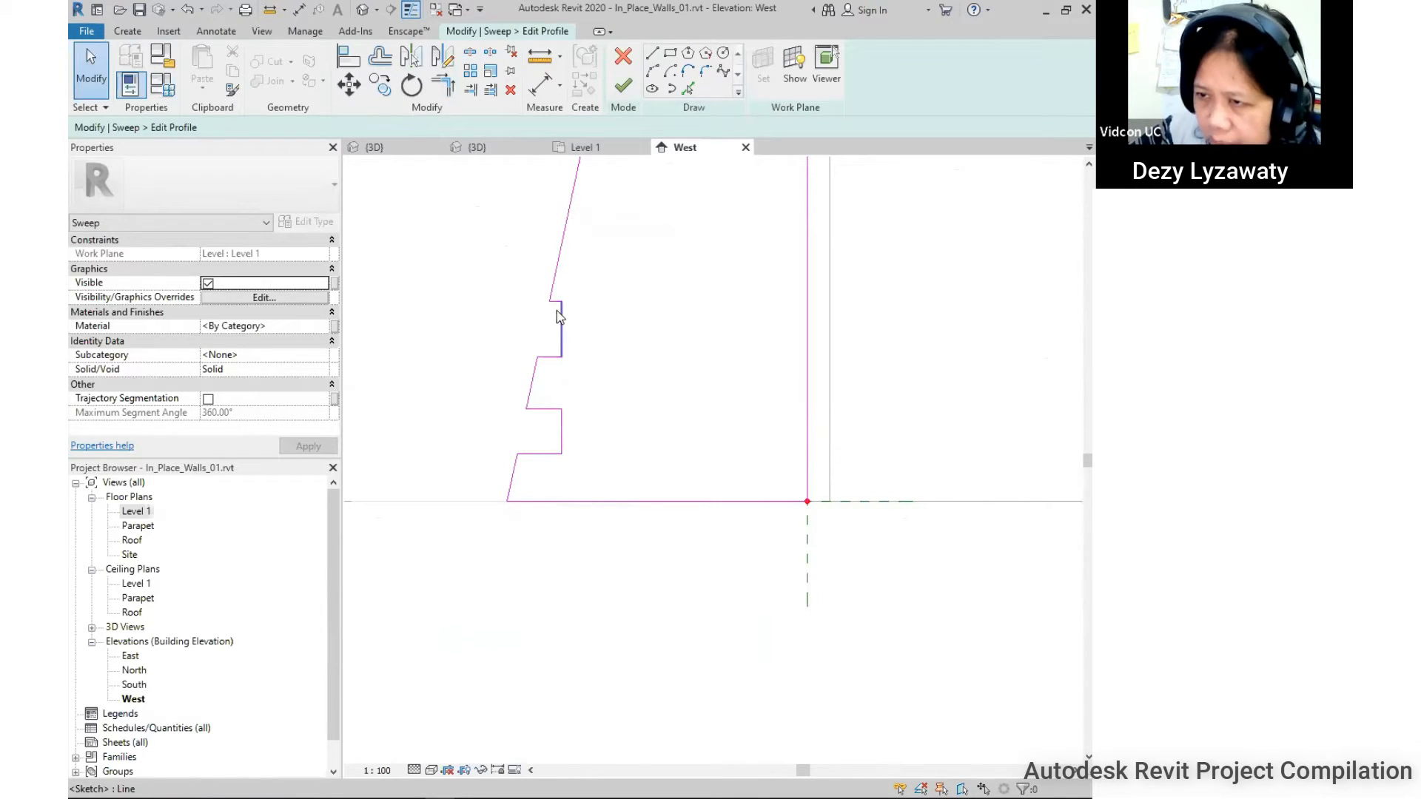
scroll(556, 311, down, 2)
middle_drag(569, 349, 501, 504)
scroll(505, 497, up, 1)
click(482, 448)
drag(479, 454, 470, 504)
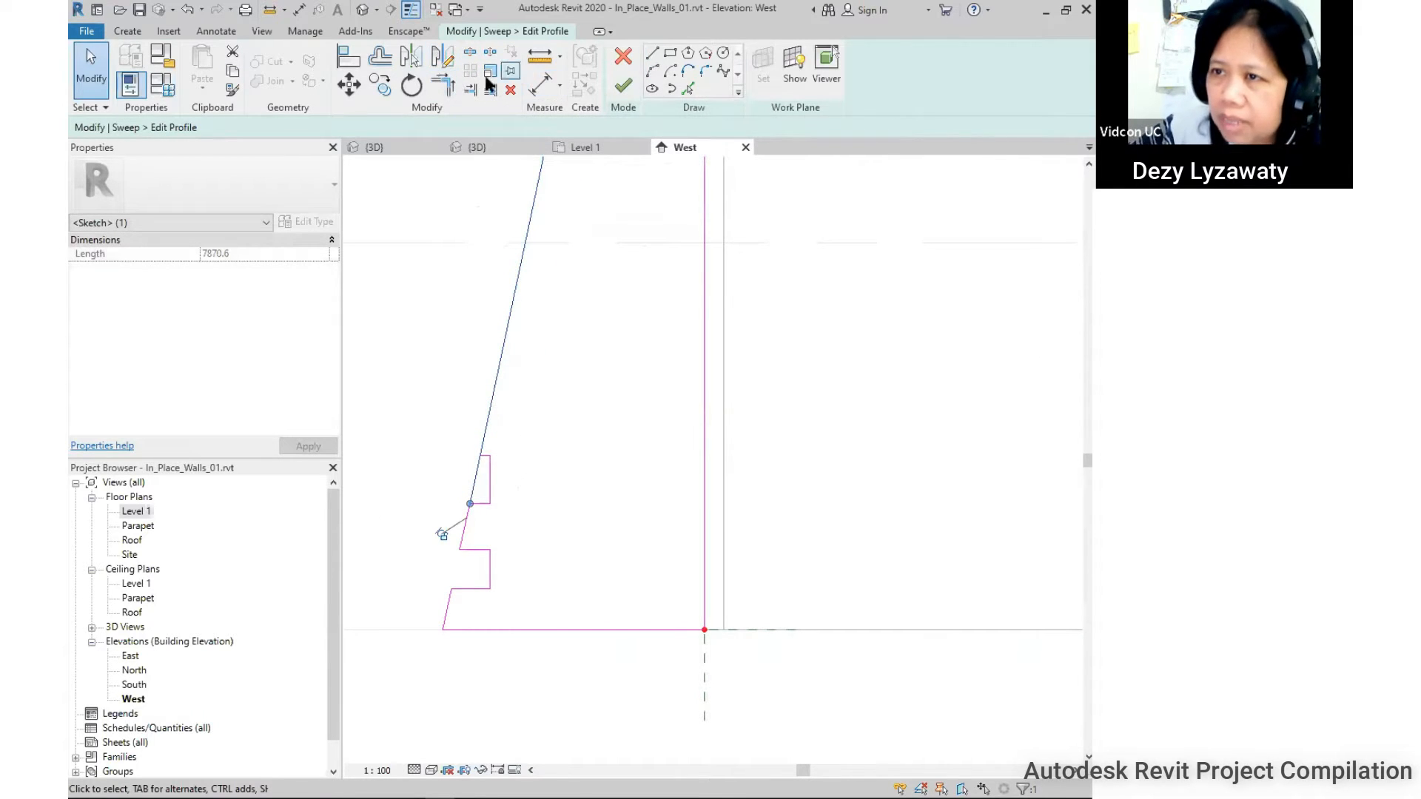
click(539, 548)
Finish the notched sweep profile sketch.
scroll(548, 533, down, 2)
scroll(563, 454, down, 3)
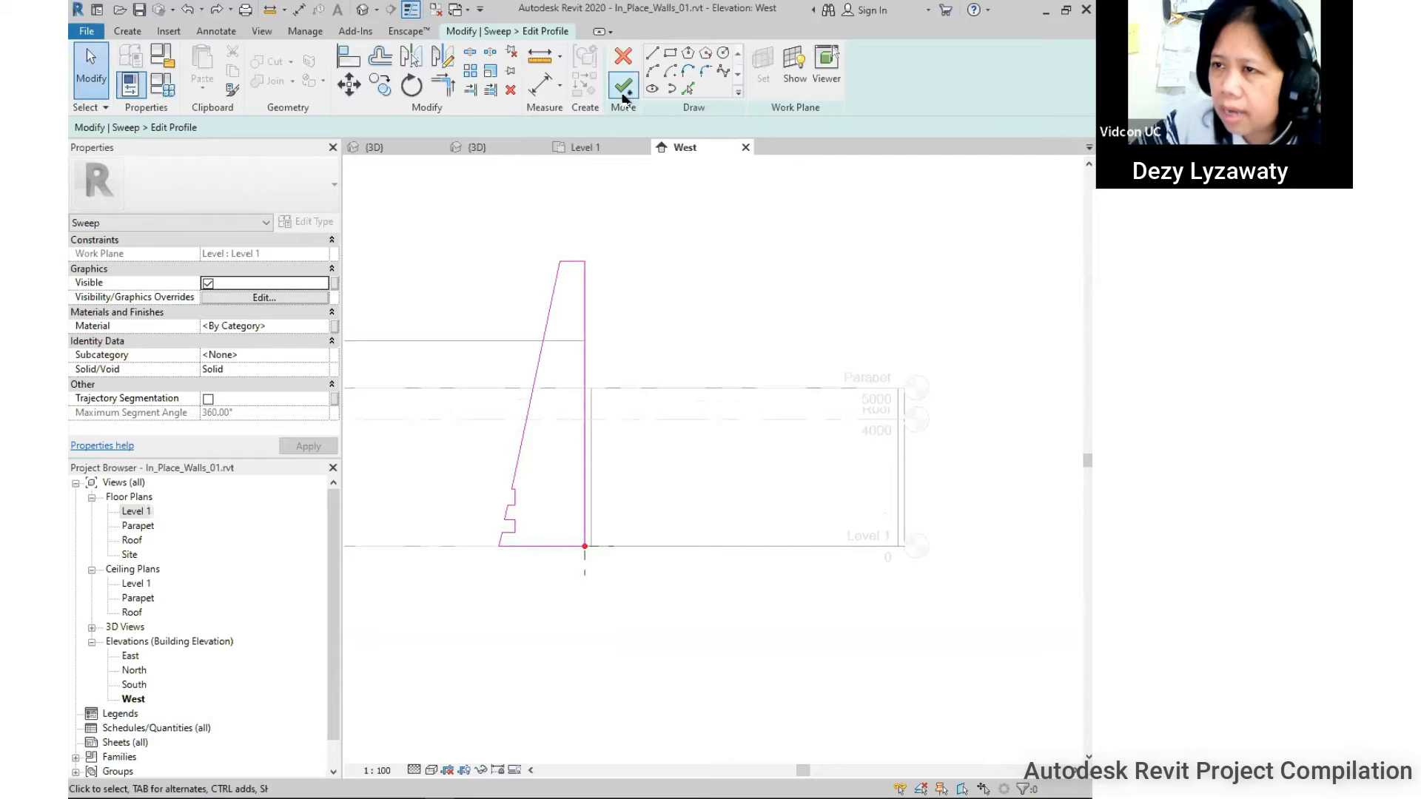
click(624, 89)
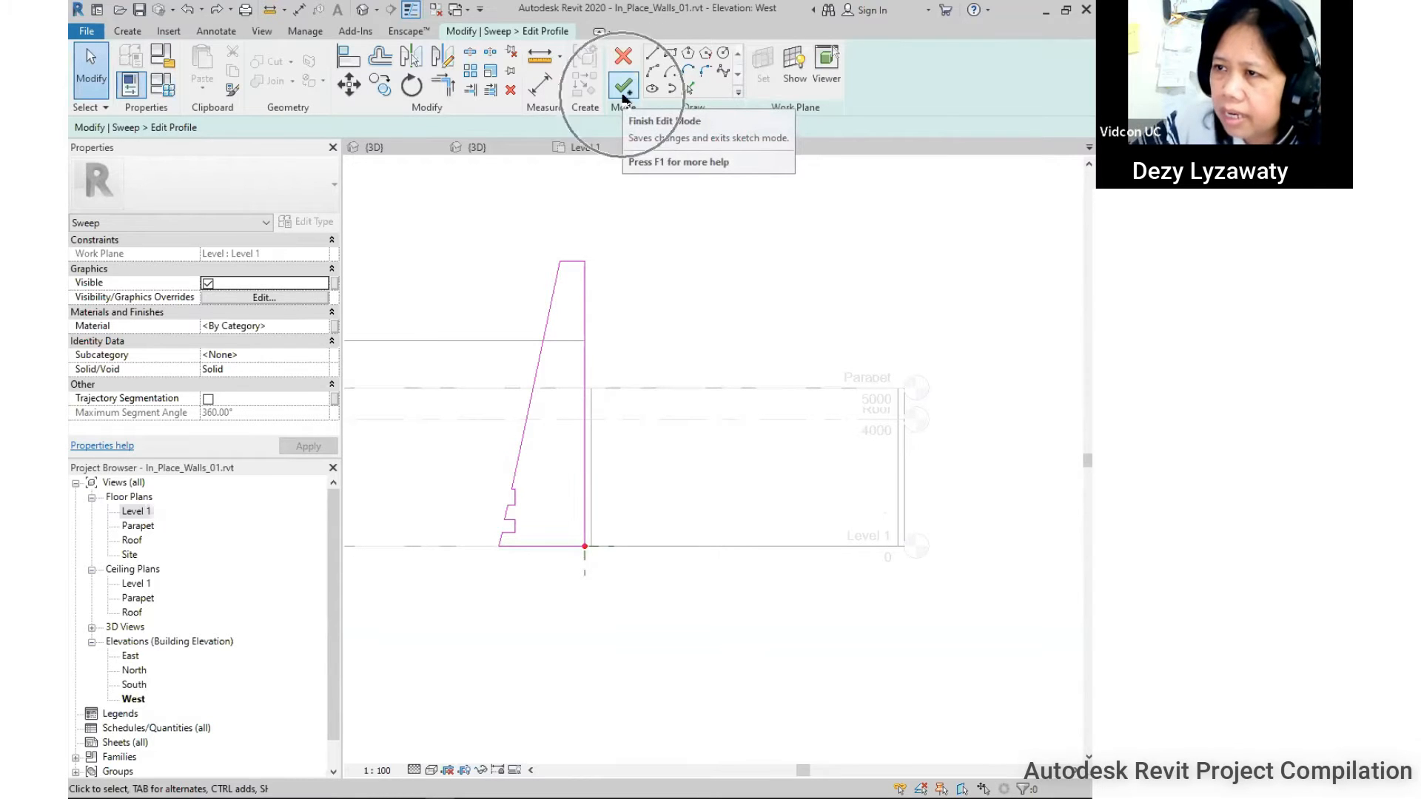
Return to the 3D view and finish the notched sweep around the round-ended room.
click(362, 10)
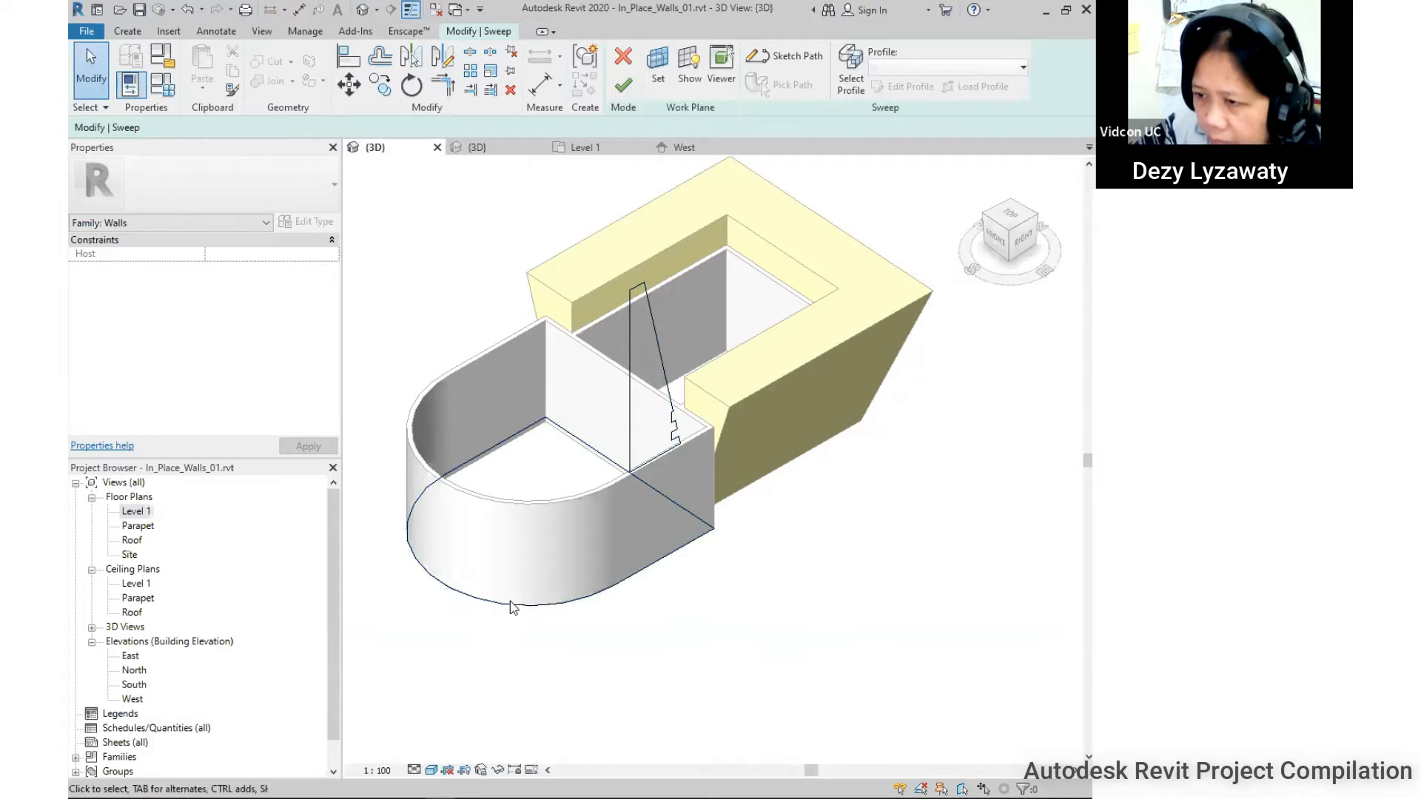
click(631, 86)
click(876, 512)
shift+middle_drag(784, 558, 814, 534)
shift+middle_drag(867, 541, 416, 565)
shift+middle_drag(717, 588, 443, 506)
Create a new material named Walls Blue for the sweep around the round-ended room.
click(443, 506)
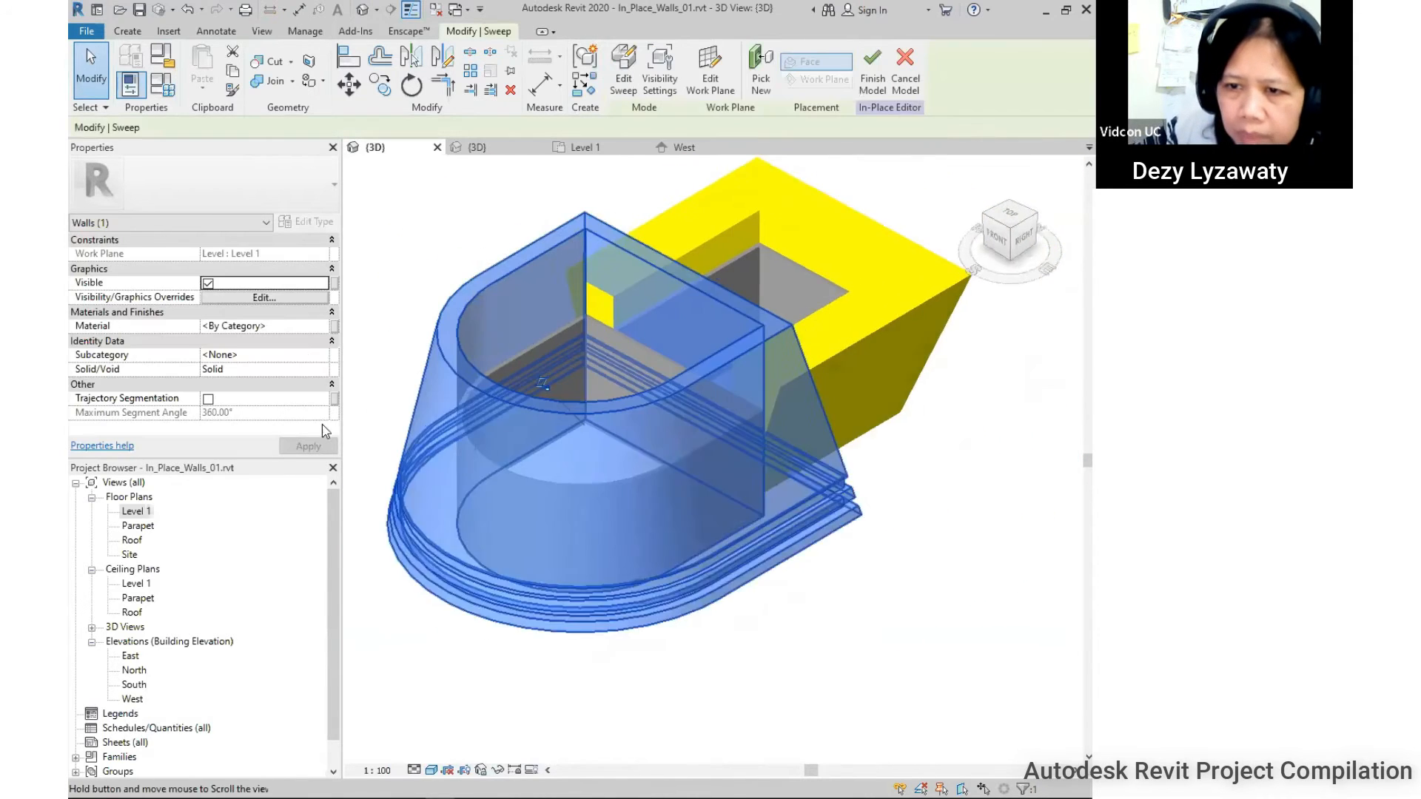
click(324, 330)
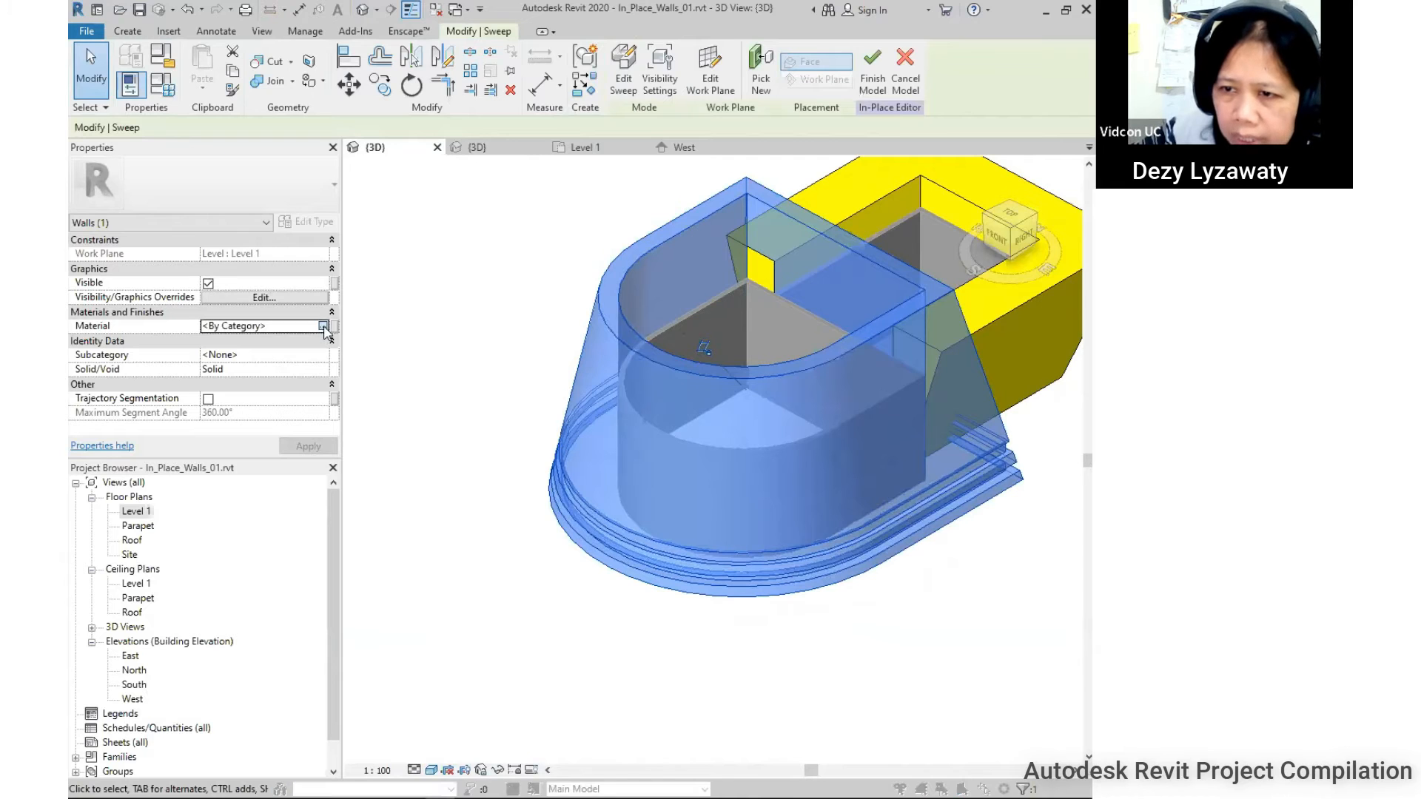
click(324, 327)
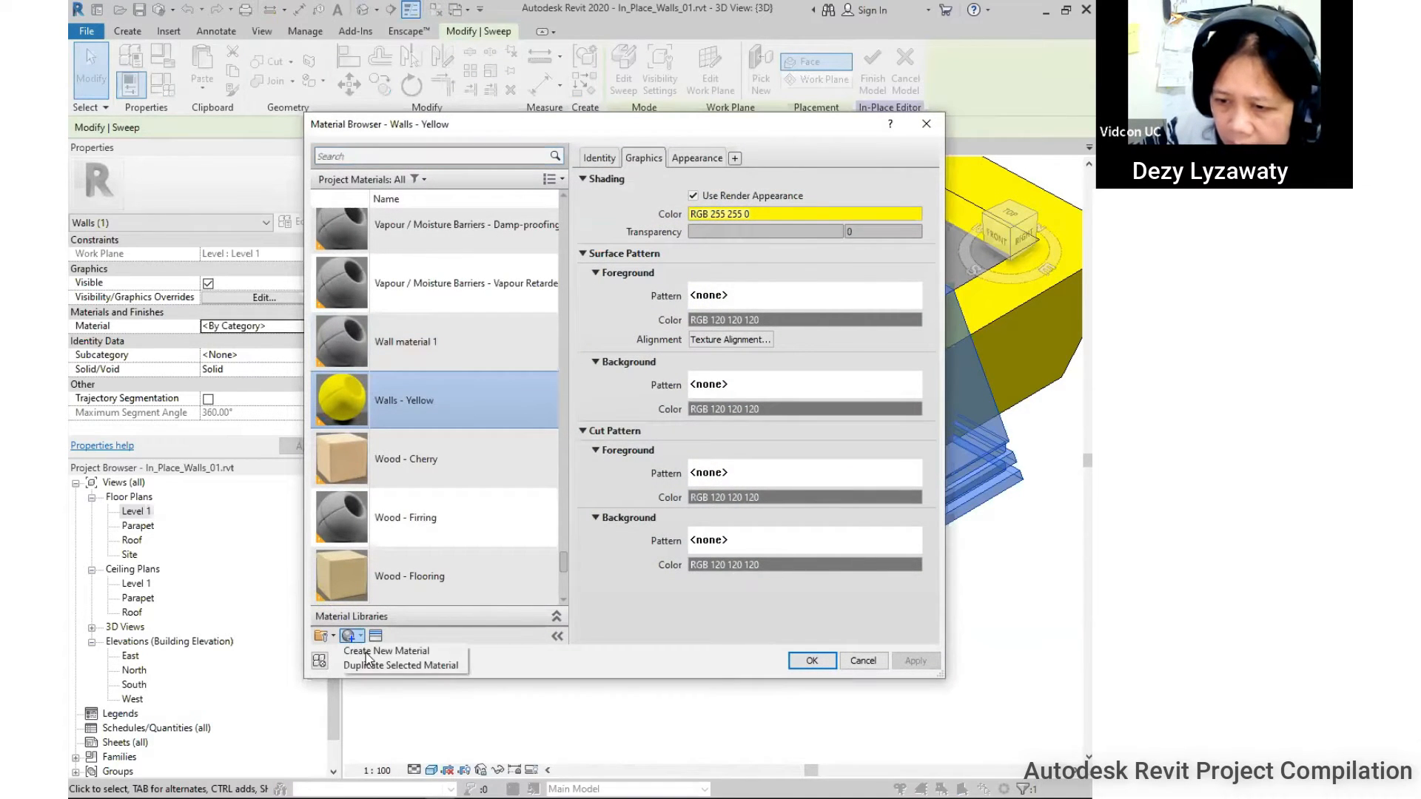
click(366, 654)
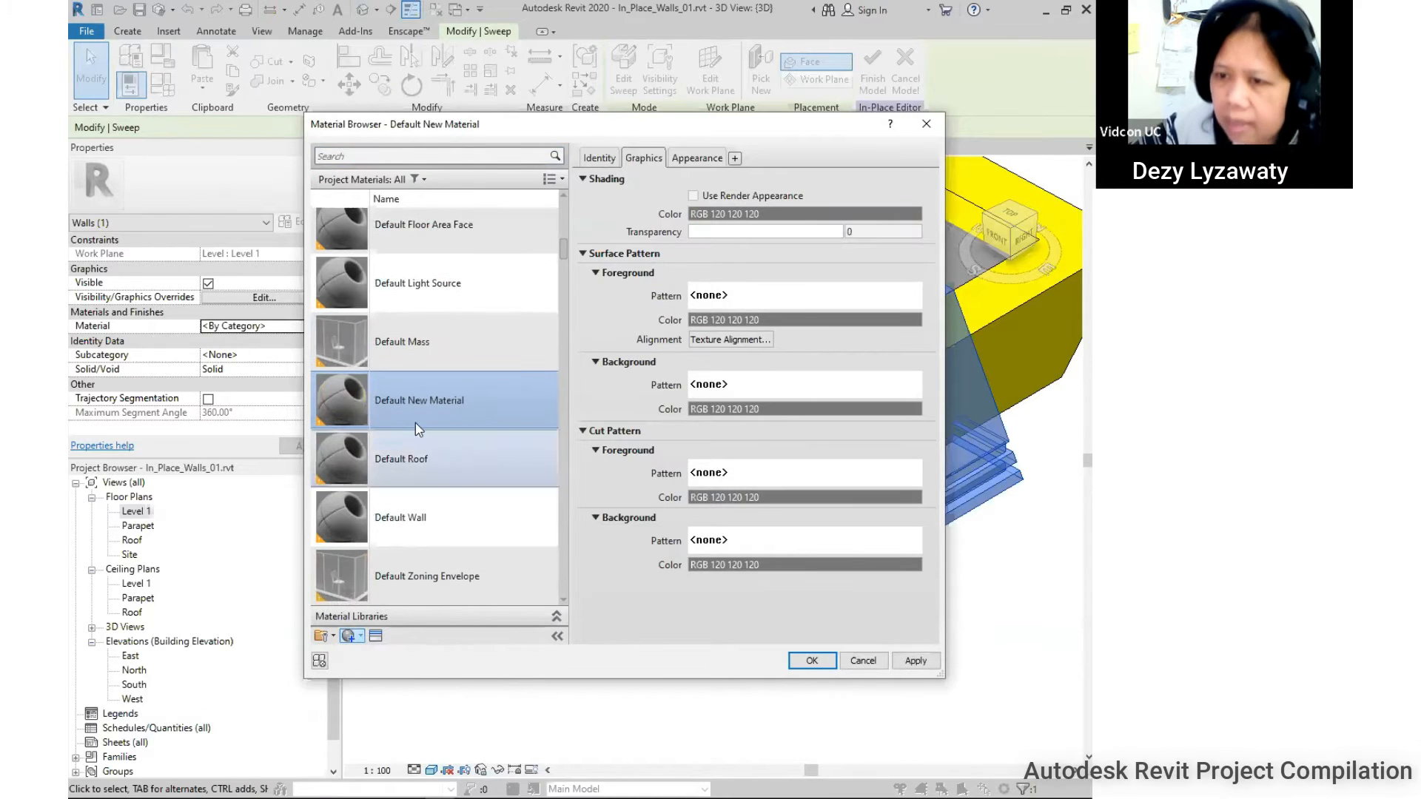
right_click(428, 401)
click(474, 448)
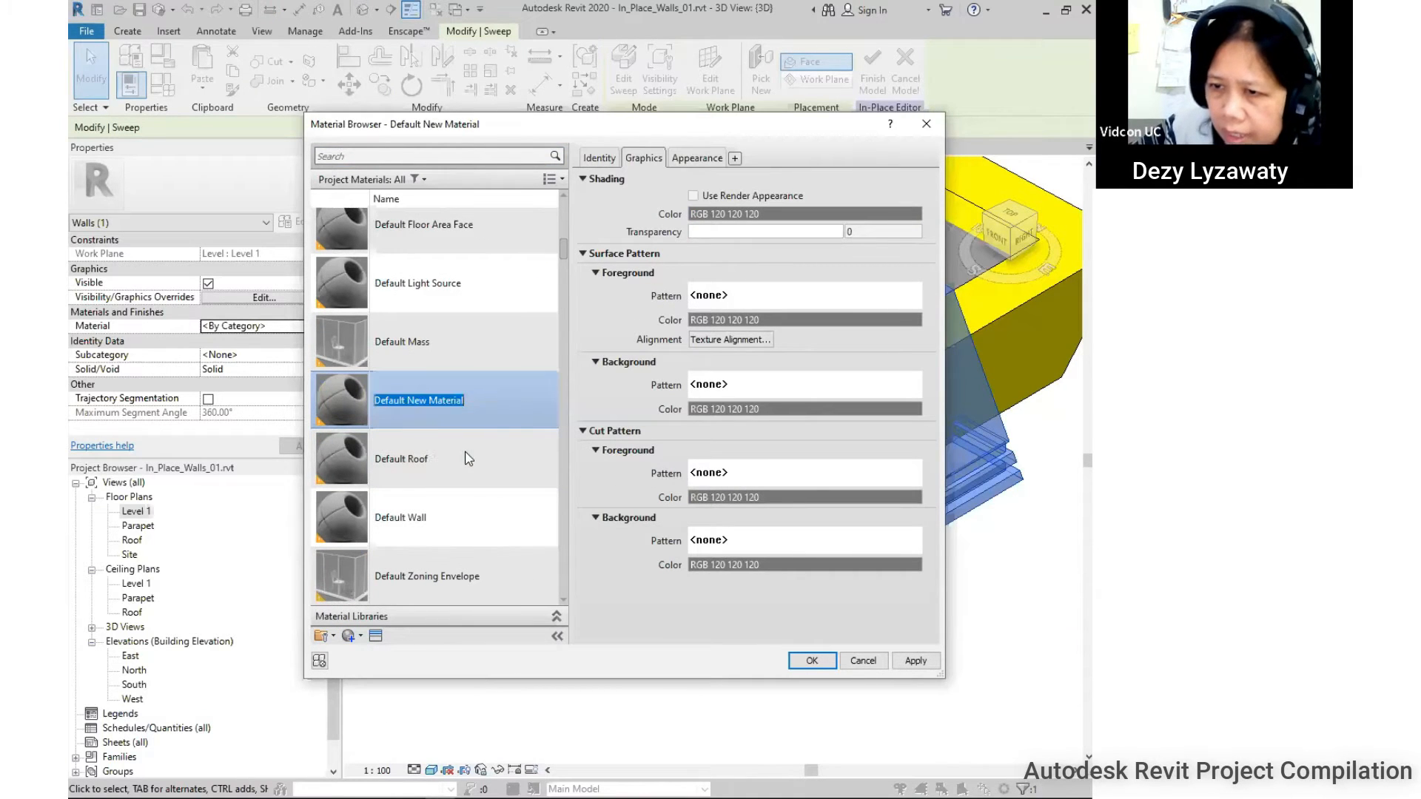
text(Walls )
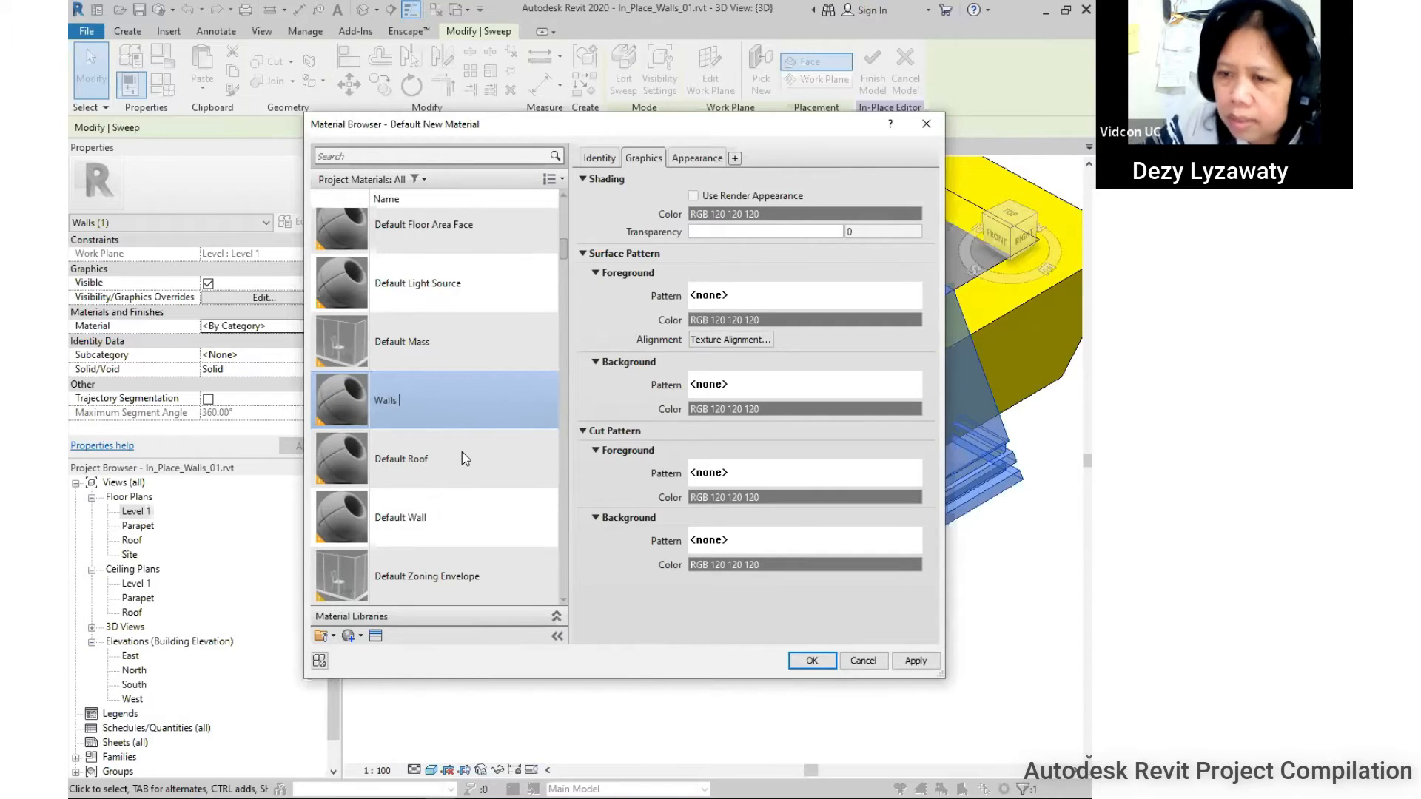
text(Blue)
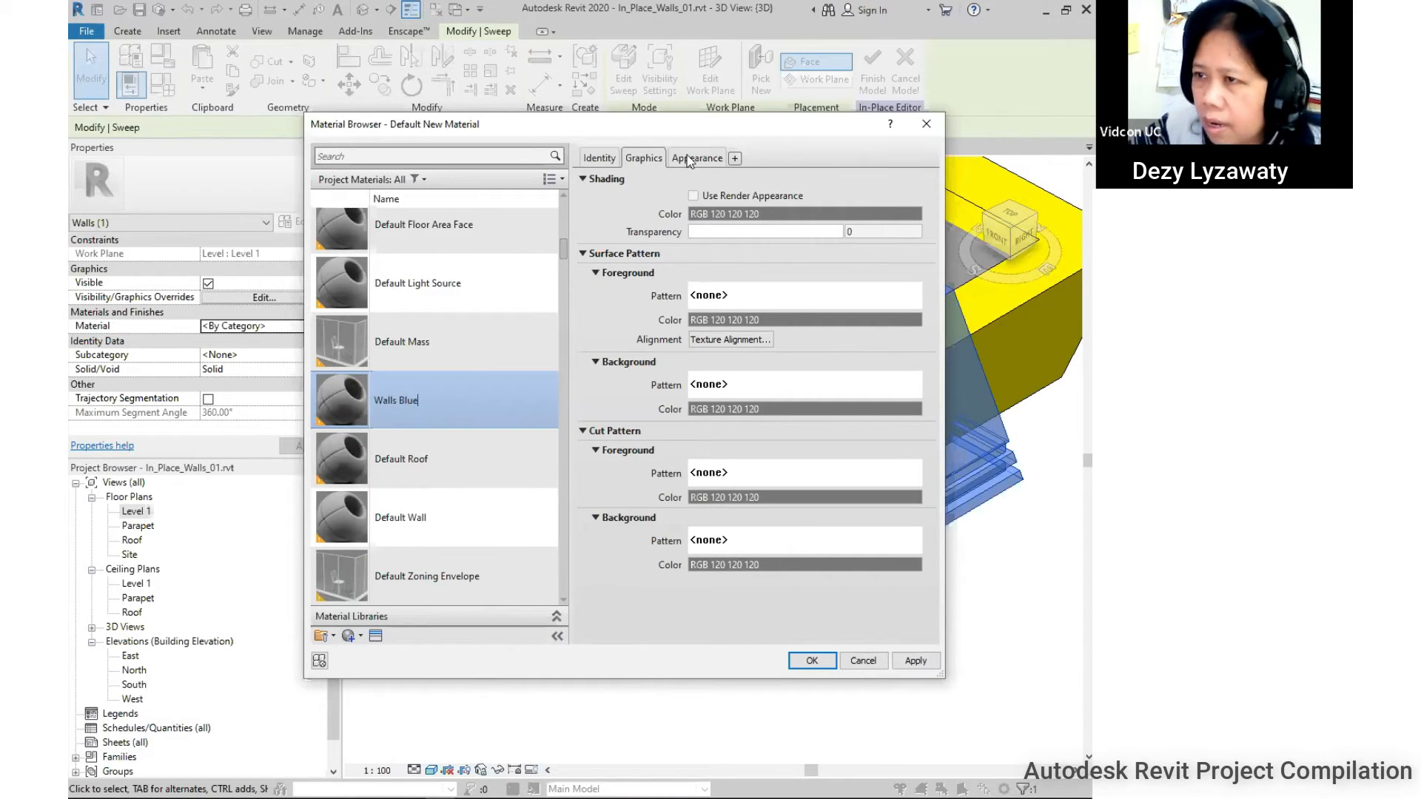
Make Walls Blue use its render appearance, set its generic colour to RGB 0 128 255, and assign it to the sweep.
click(692, 197)
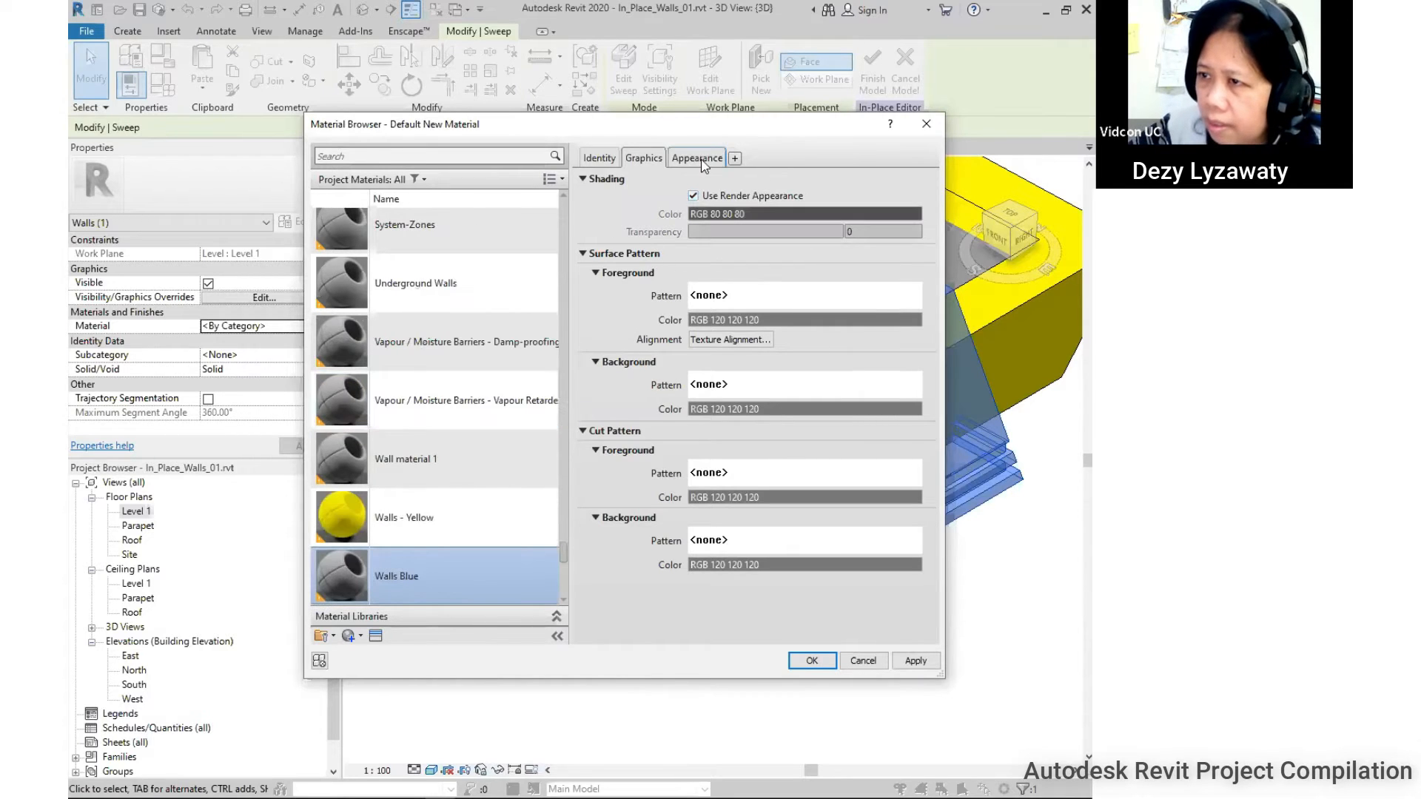
click(698, 159)
click(760, 336)
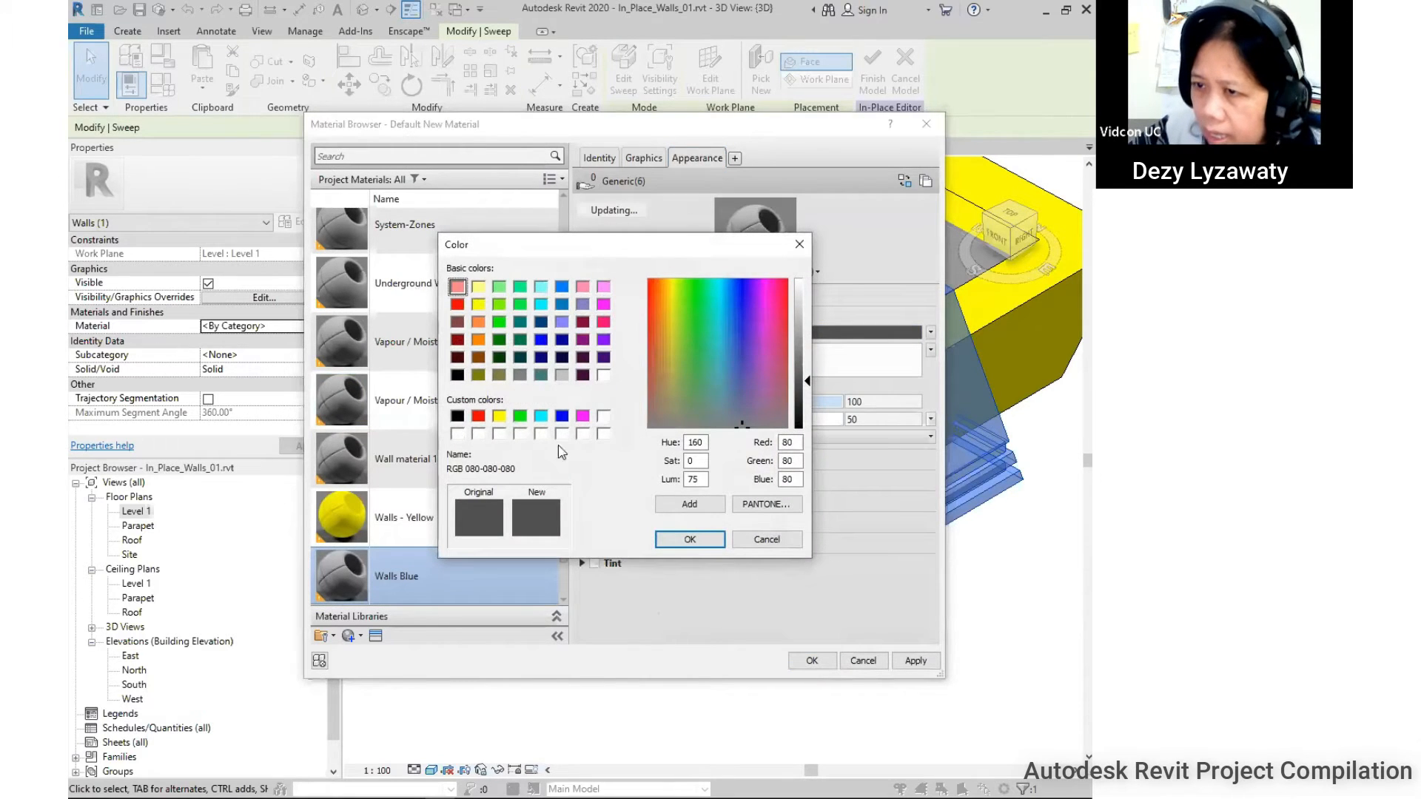
click(561, 287)
click(695, 545)
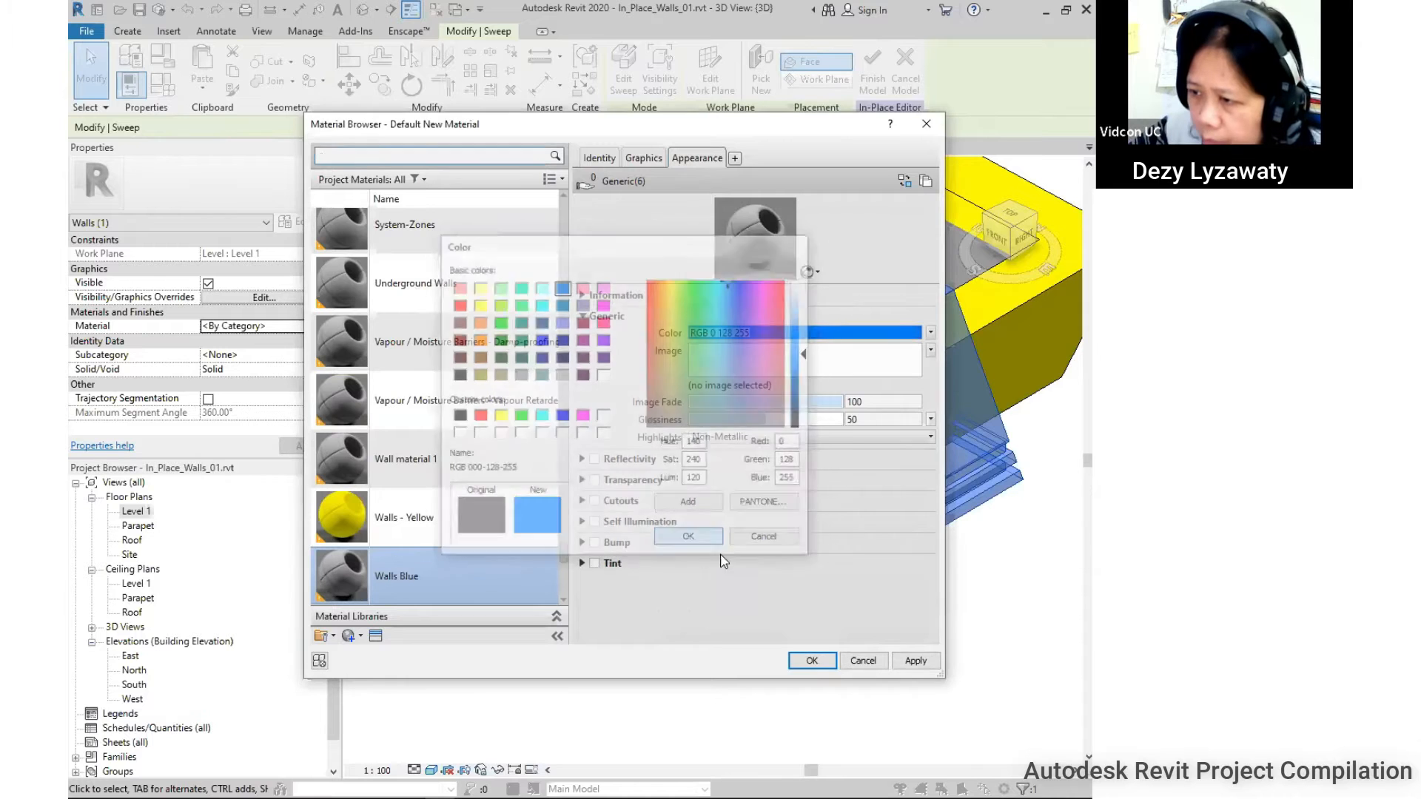
click(813, 661)
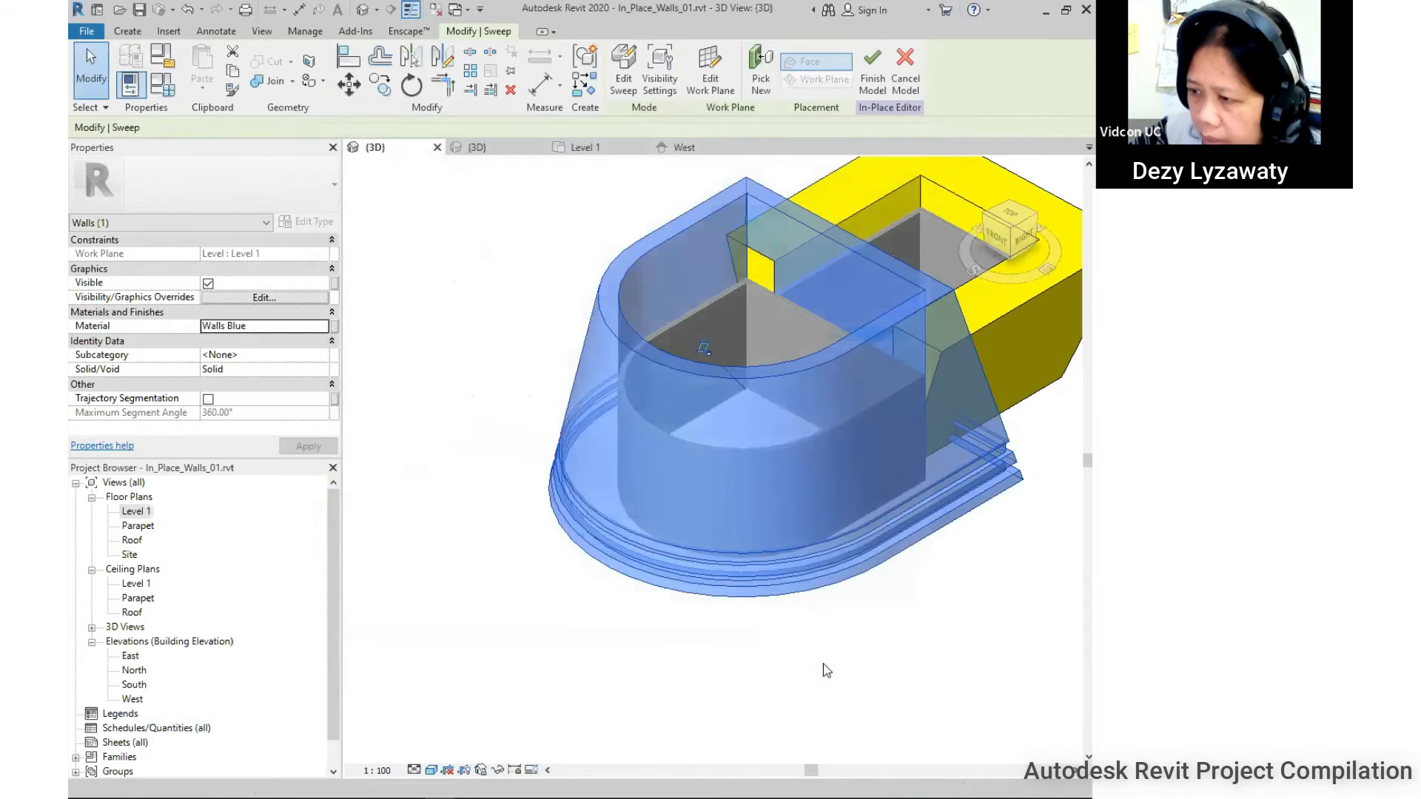
click(825, 669)
Reopen the yellow sweep's profile sketch for editing and show it in the South elevation.
scroll(809, 580, down, 1)
shift+middle_drag(851, 560, 911, 514)
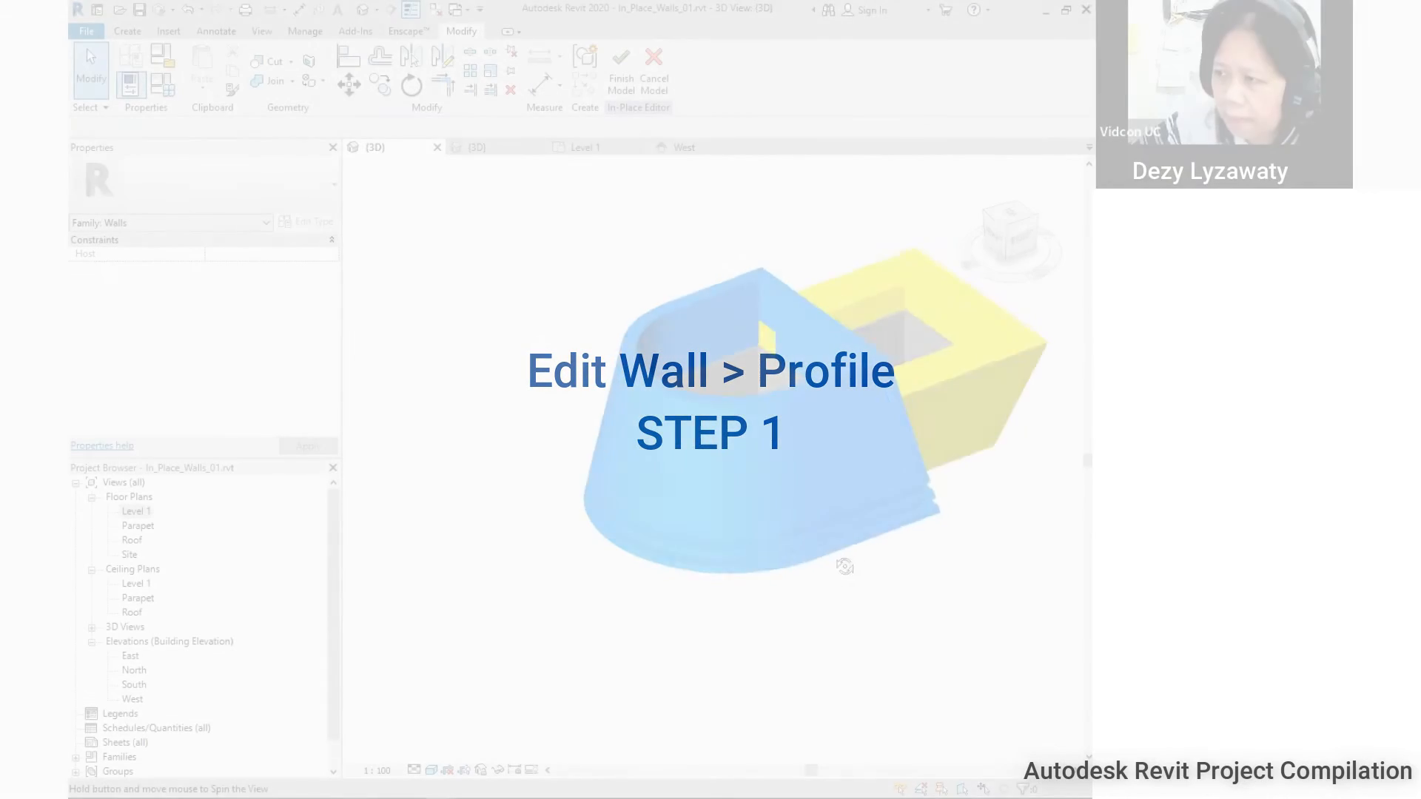
shift+middle_drag(843, 565, 908, 550)
shift+middle_drag(743, 561, 774, 558)
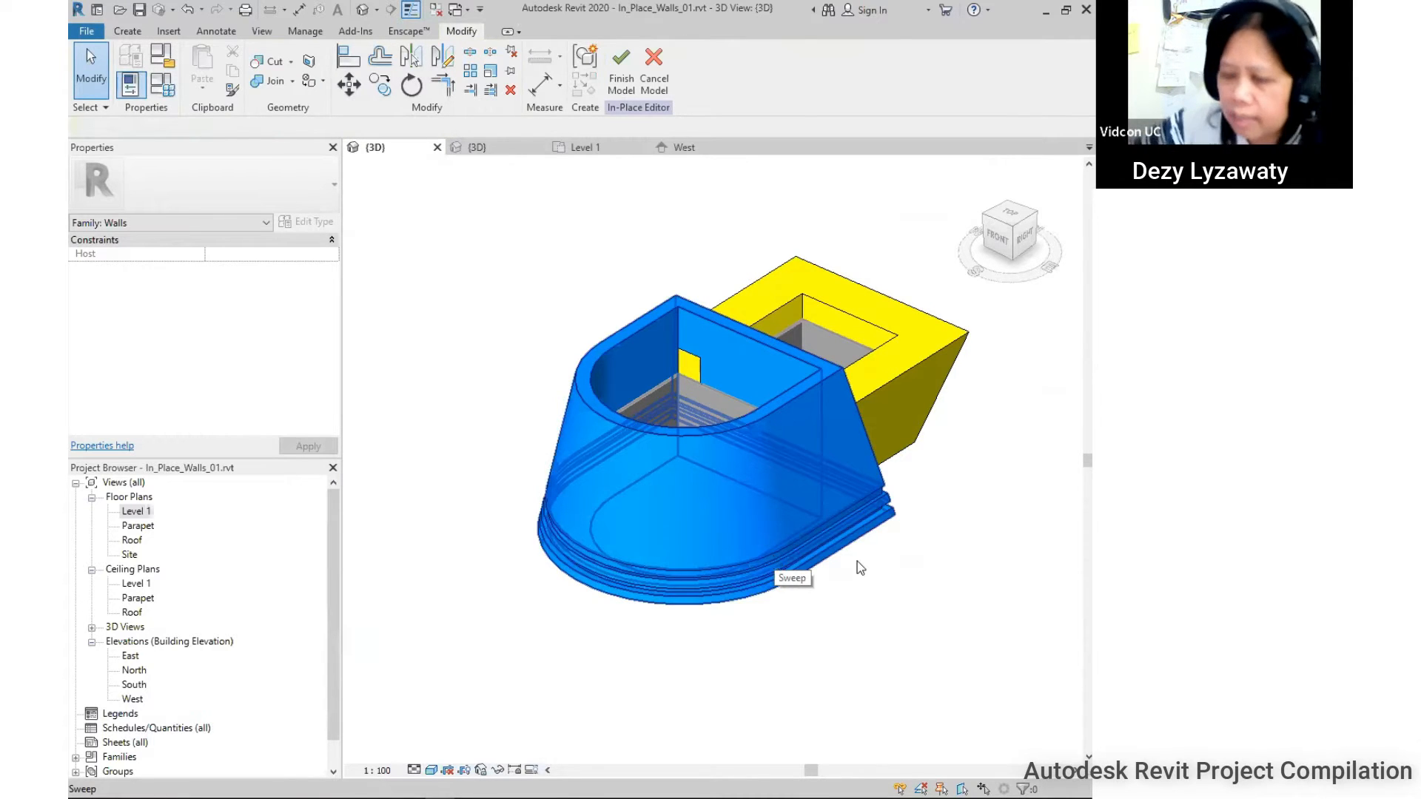
middle_drag(909, 497, 762, 286)
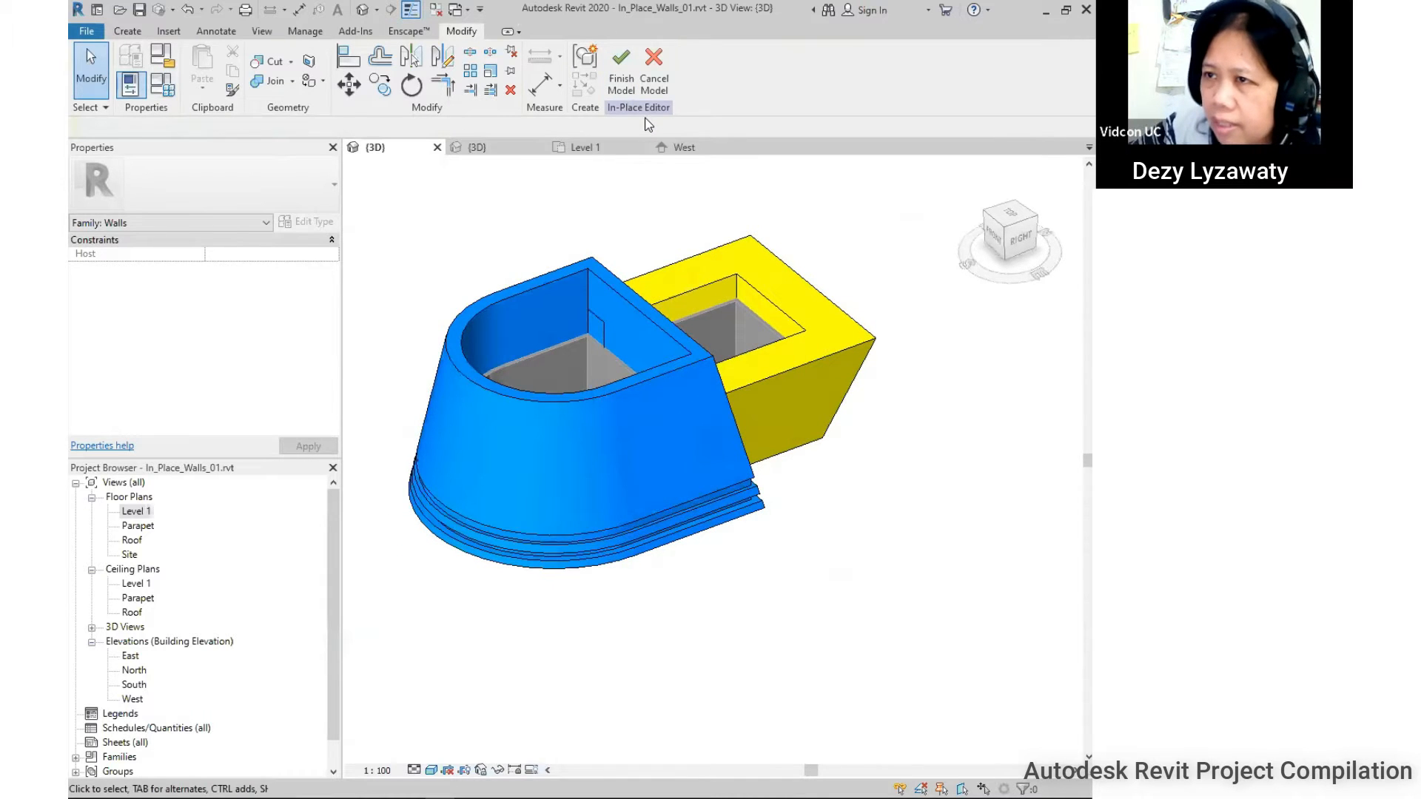
shift+middle_drag(634, 606, 863, 382)
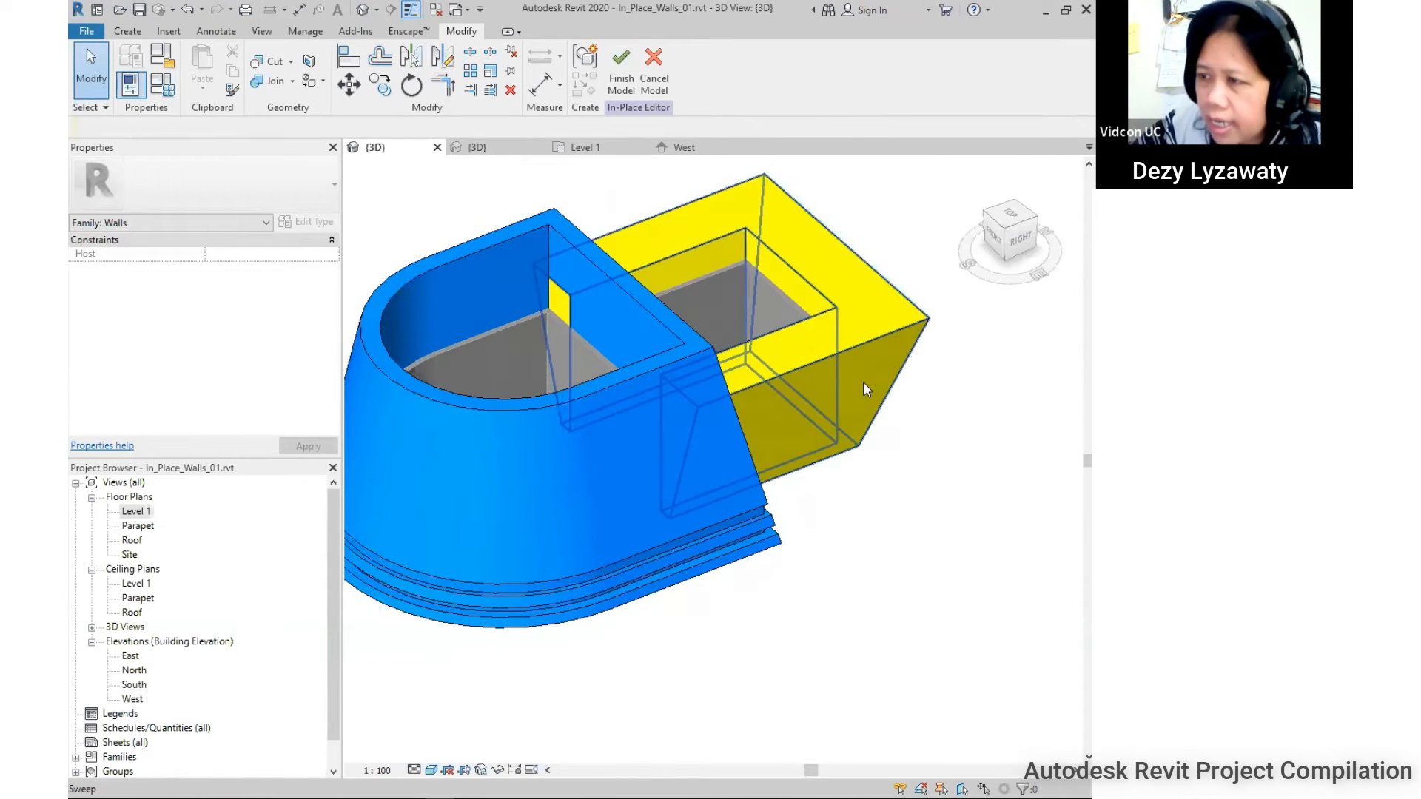
click(859, 345)
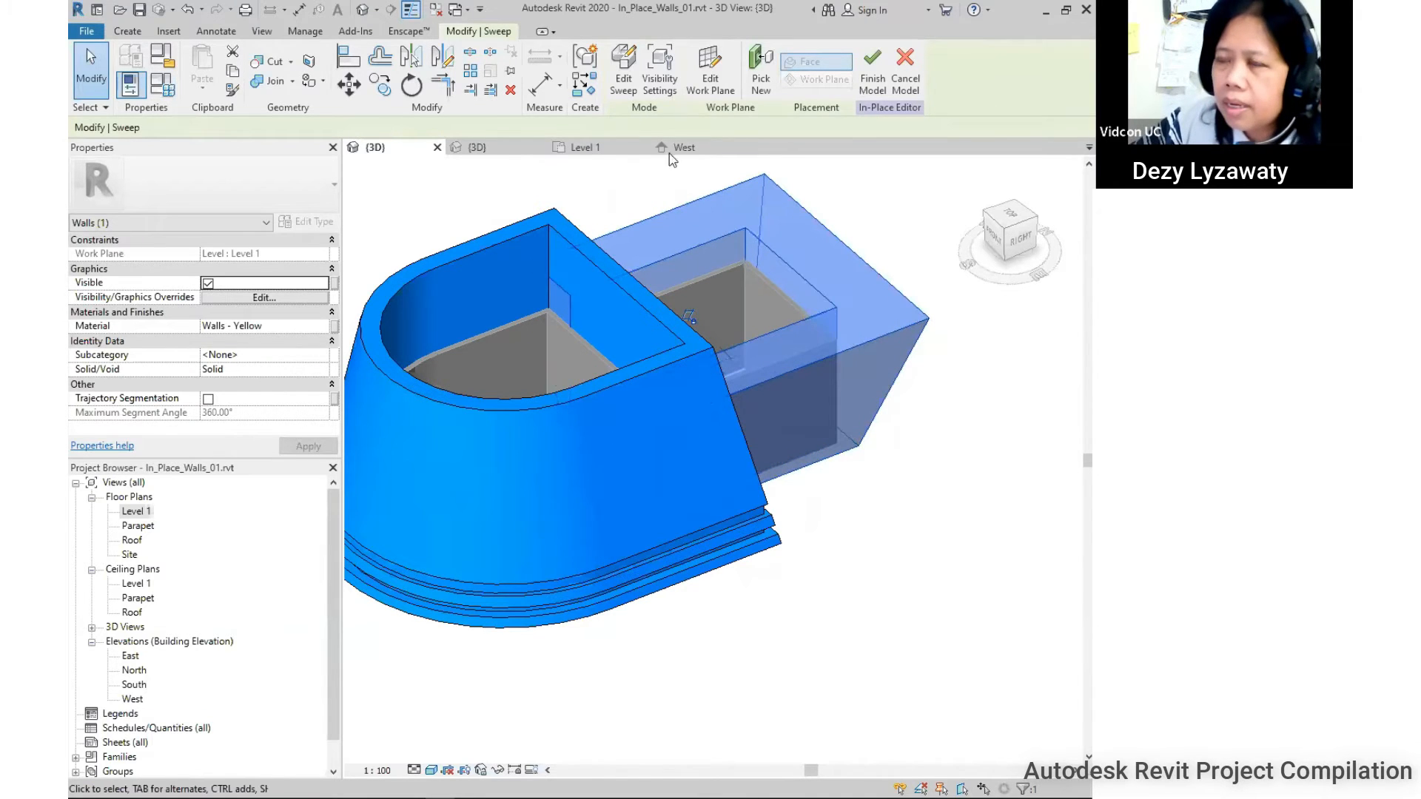
click(624, 81)
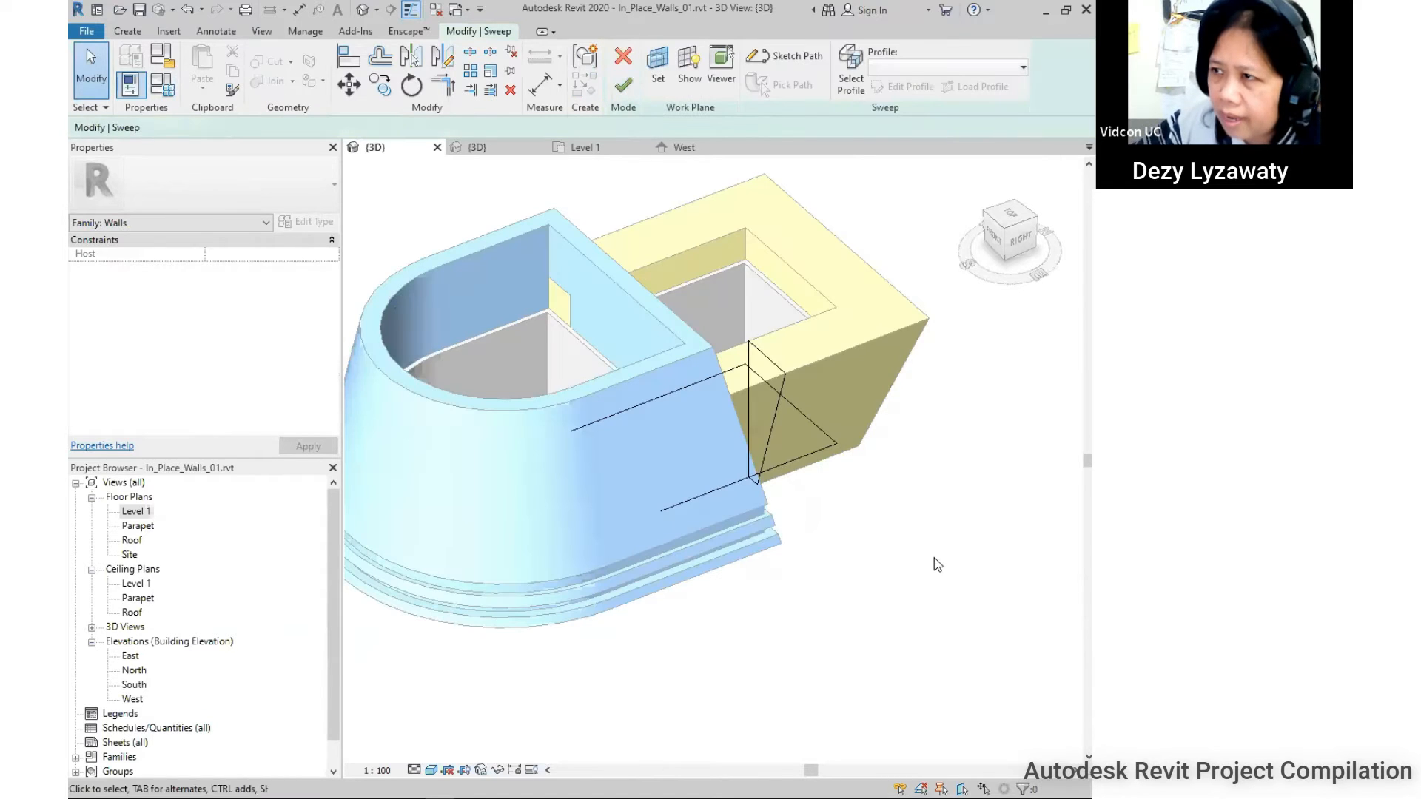
click(851, 83)
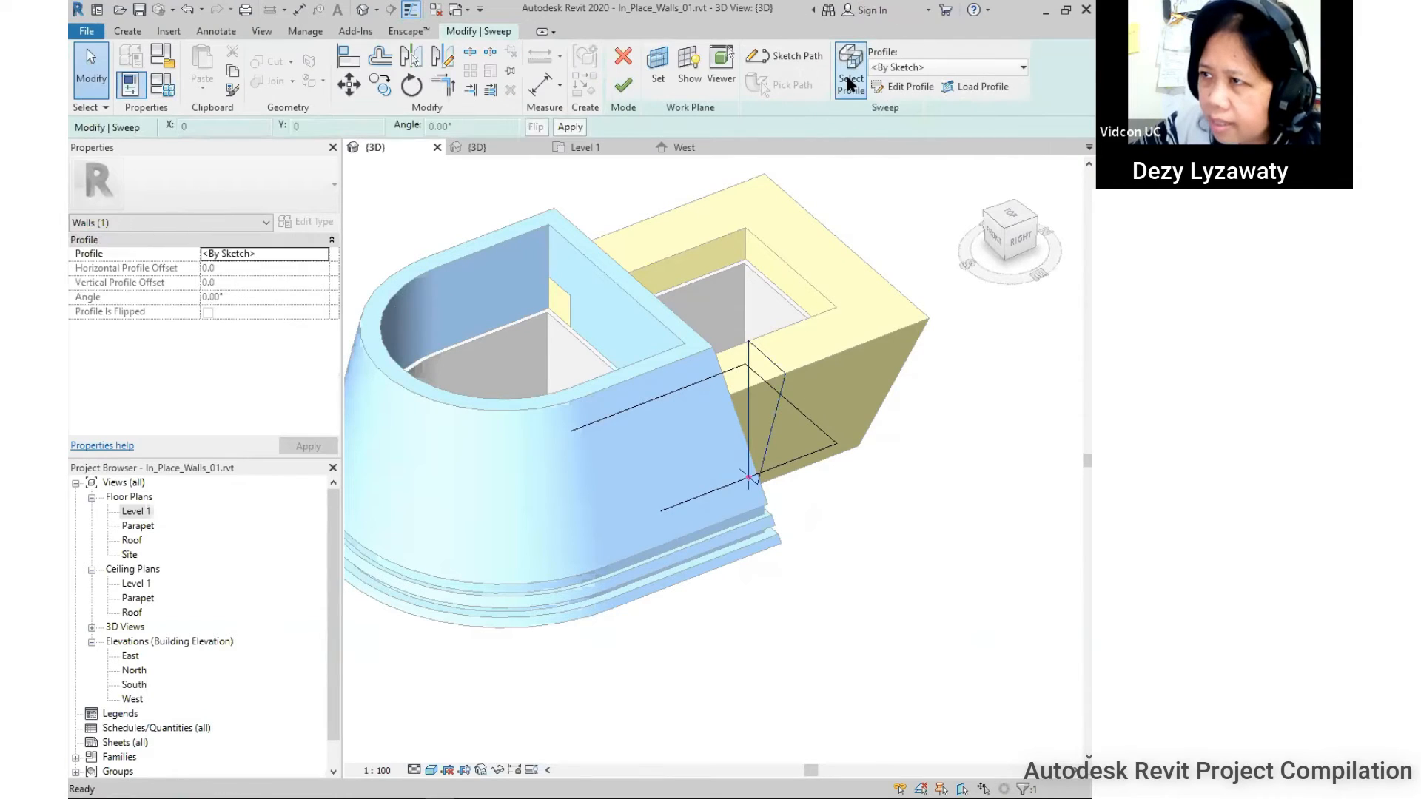
click(902, 91)
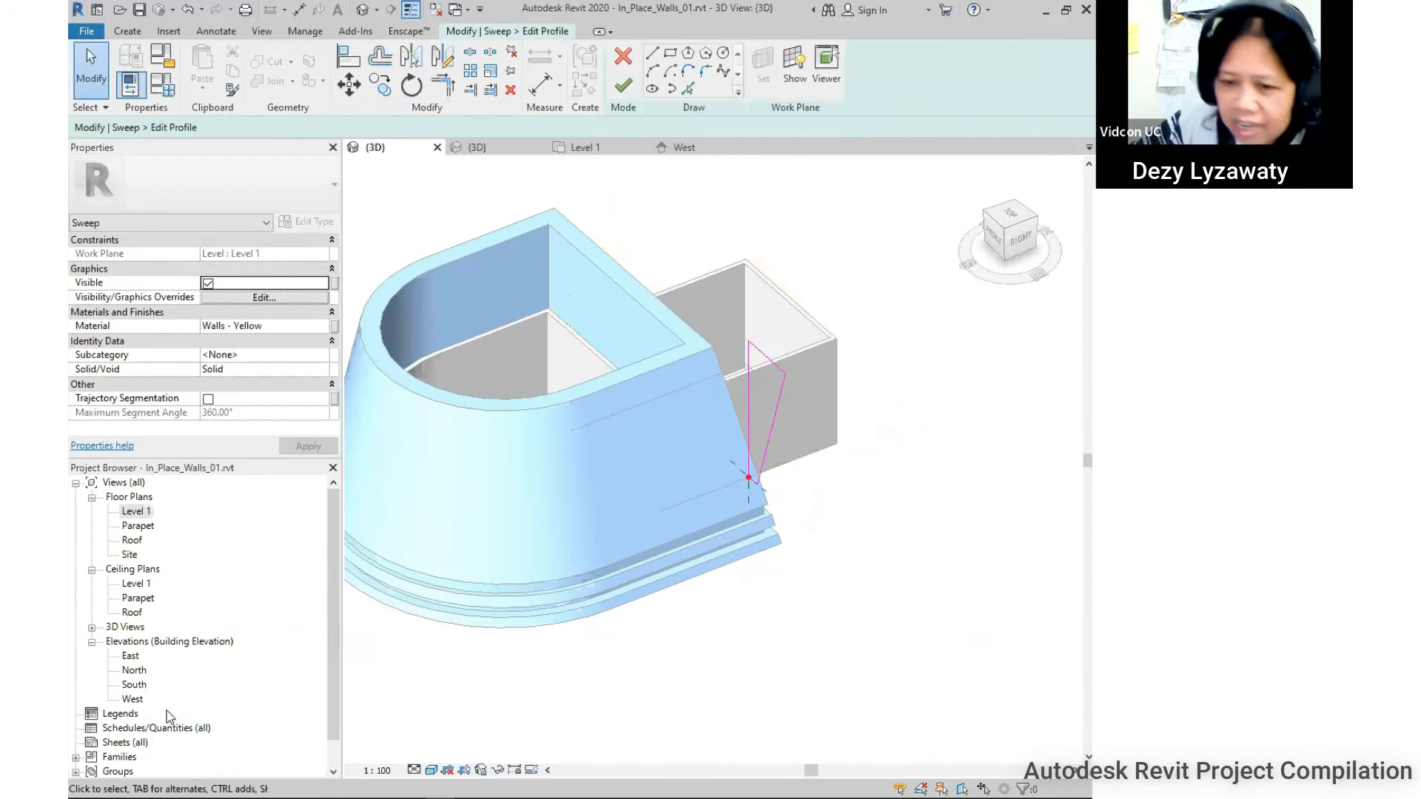
double_click(140, 685)
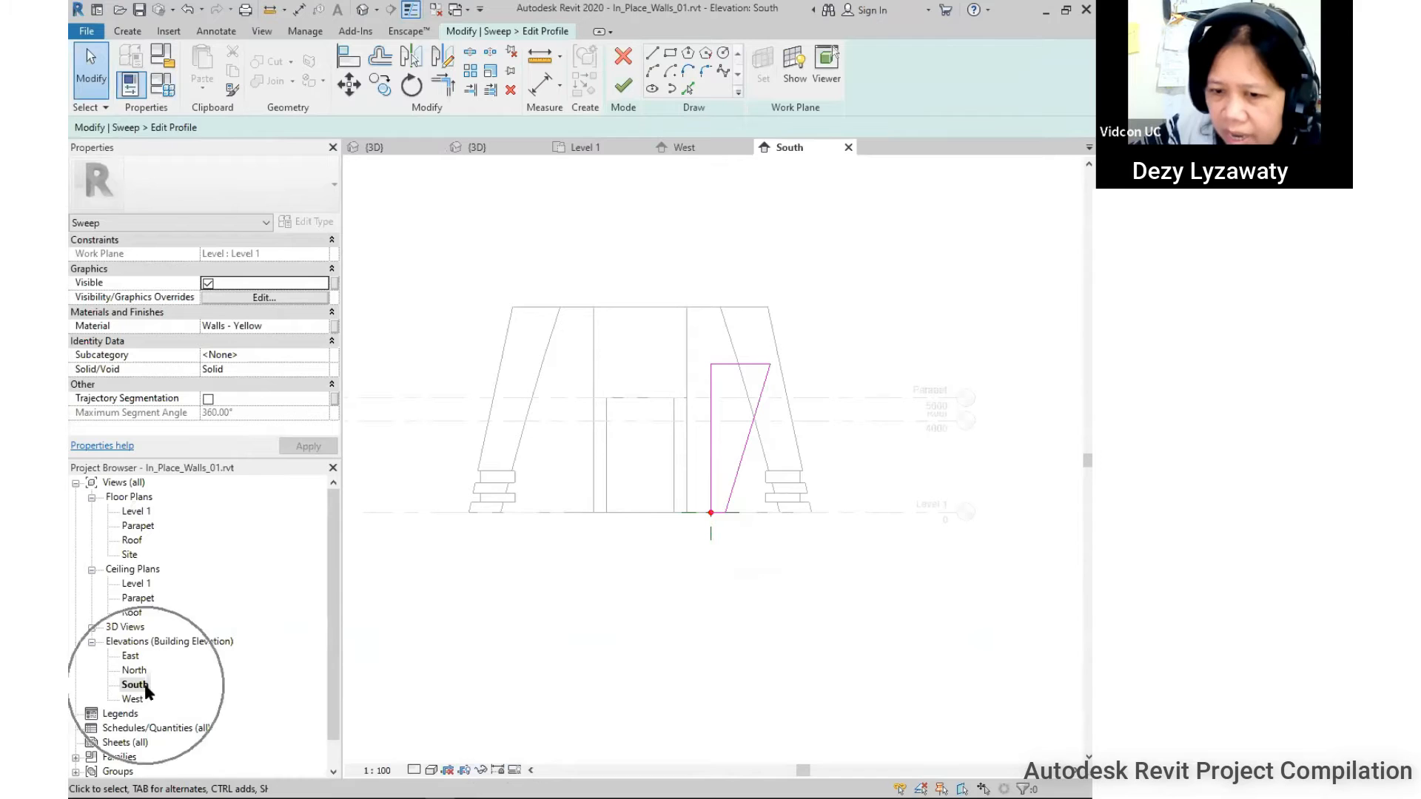
Sketch a three-sided rectangular notch inward from the sloped edge near its upper end, with a bottom line about 147 mm long.
scroll(745, 289, up, 3)
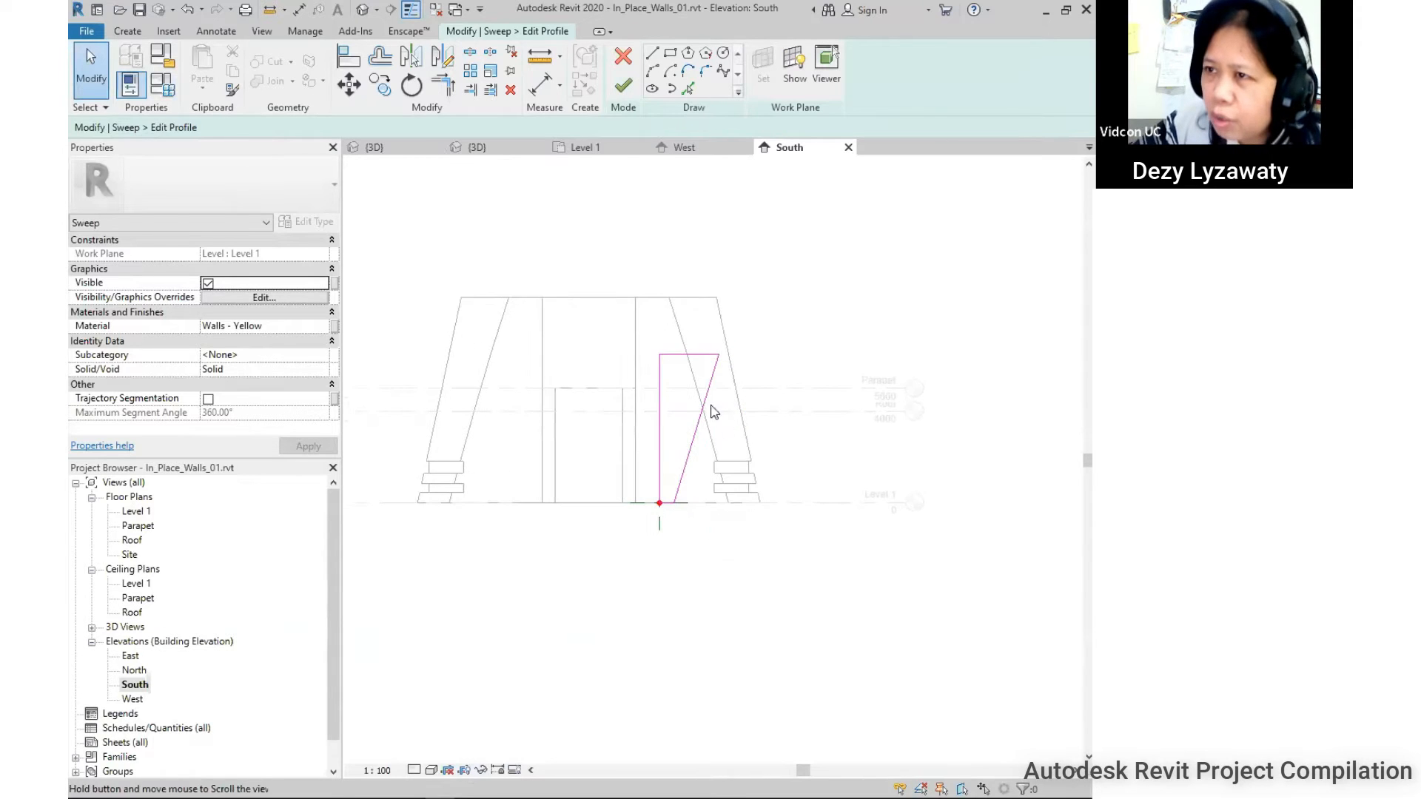
click(650, 57)
scroll(720, 492, up, 5)
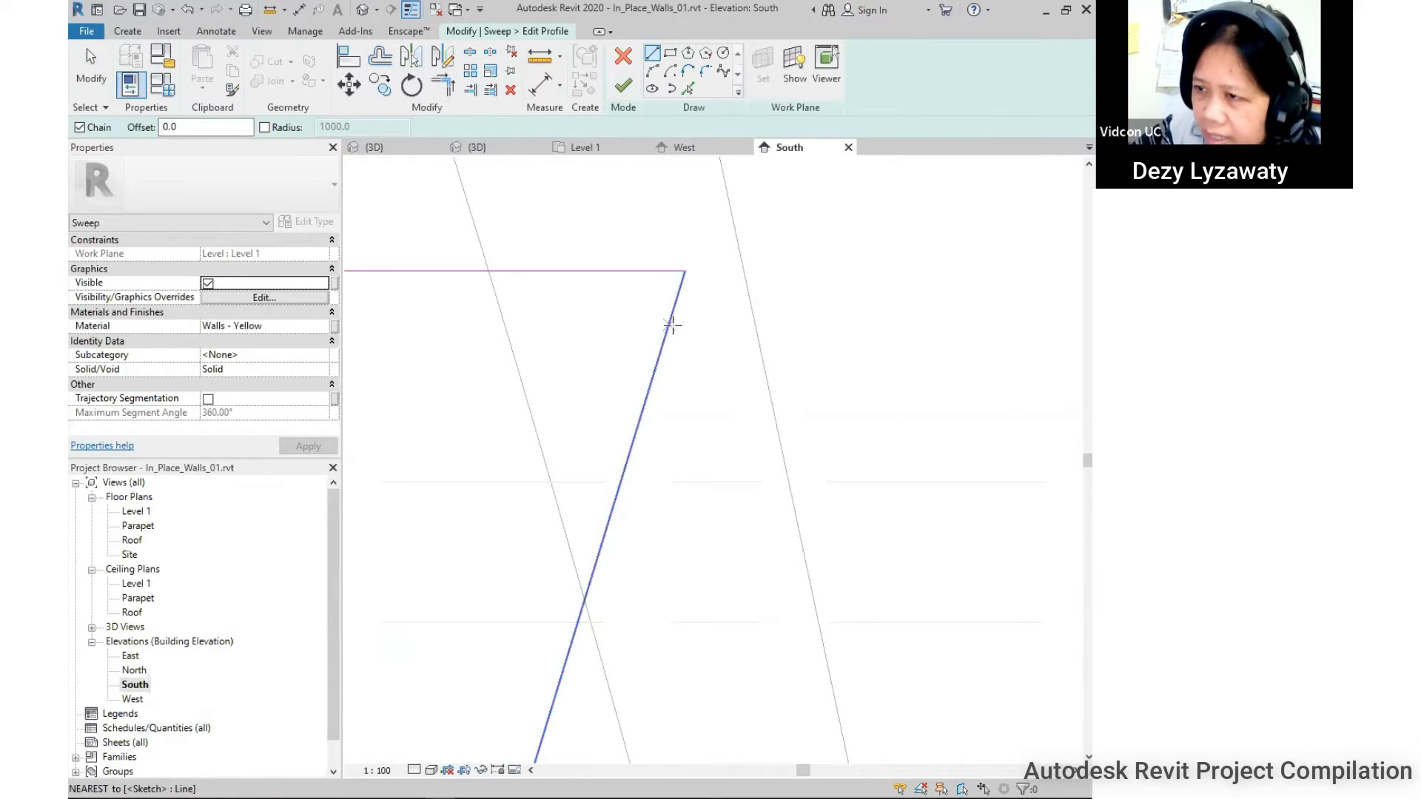
click(671, 325)
click(638, 325)
click(638, 358)
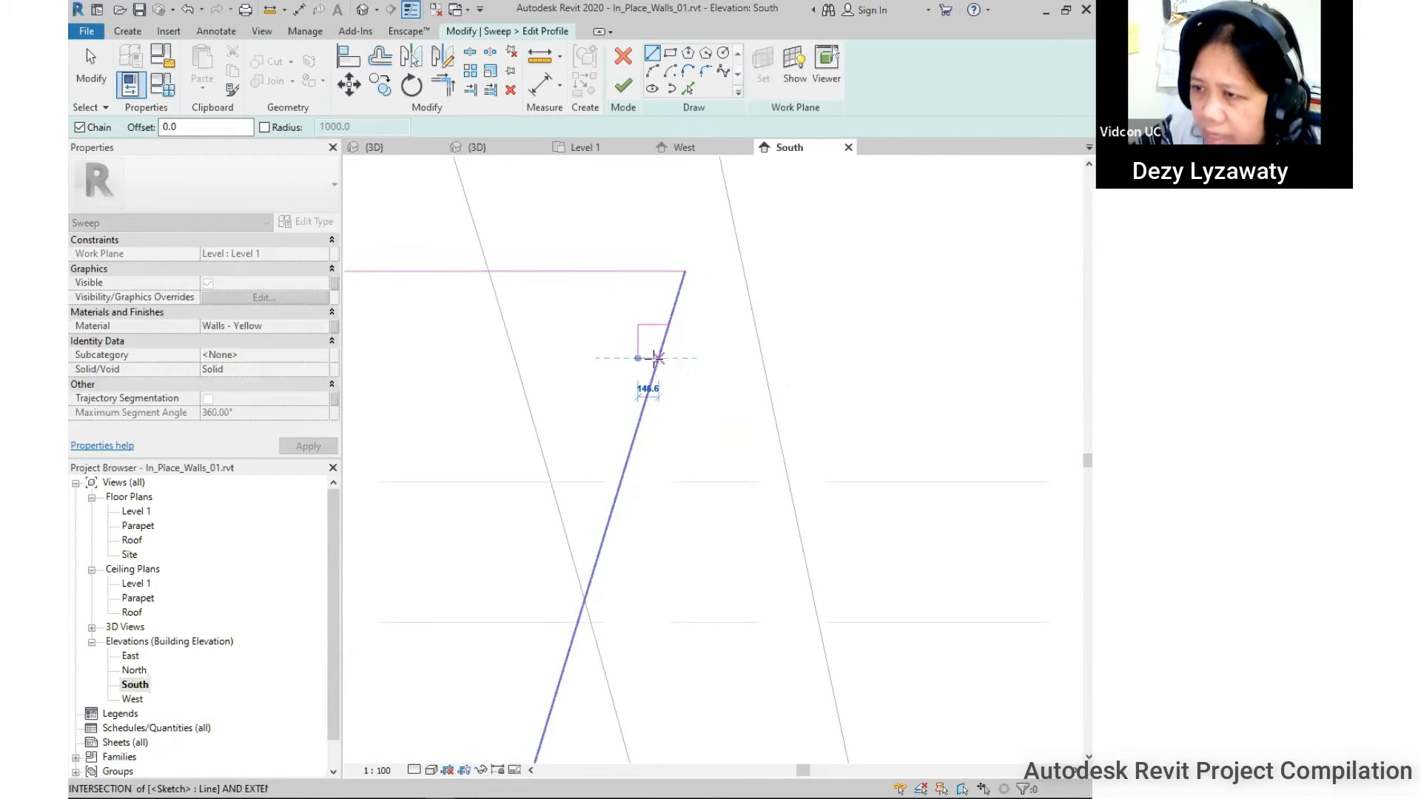
click(656, 358)
Sketch two more three-sided notches inward from the sloped edge, spaced below the first one.
click(649, 385)
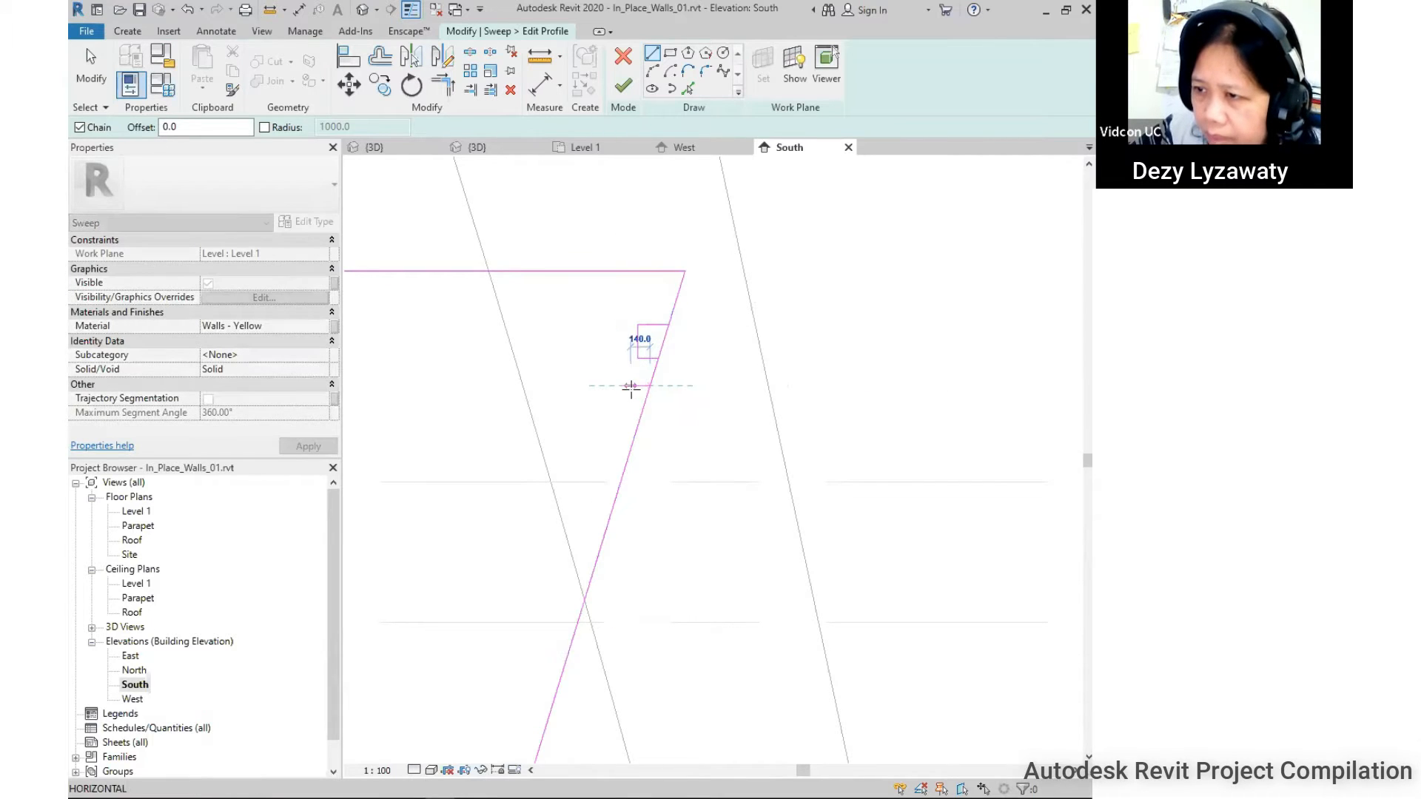
click(624, 385)
click(625, 424)
click(645, 424)
click(630, 448)
click(612, 448)
click(611, 482)
click(619, 483)
scroll(696, 441, down, 4)
middle_drag(720, 438, 730, 370)
scroll(730, 370, up, 1)
key(Escape)
Split the sloped edge inside each of the three notches, keeping the inner segments.
scroll(734, 370, up, 2)
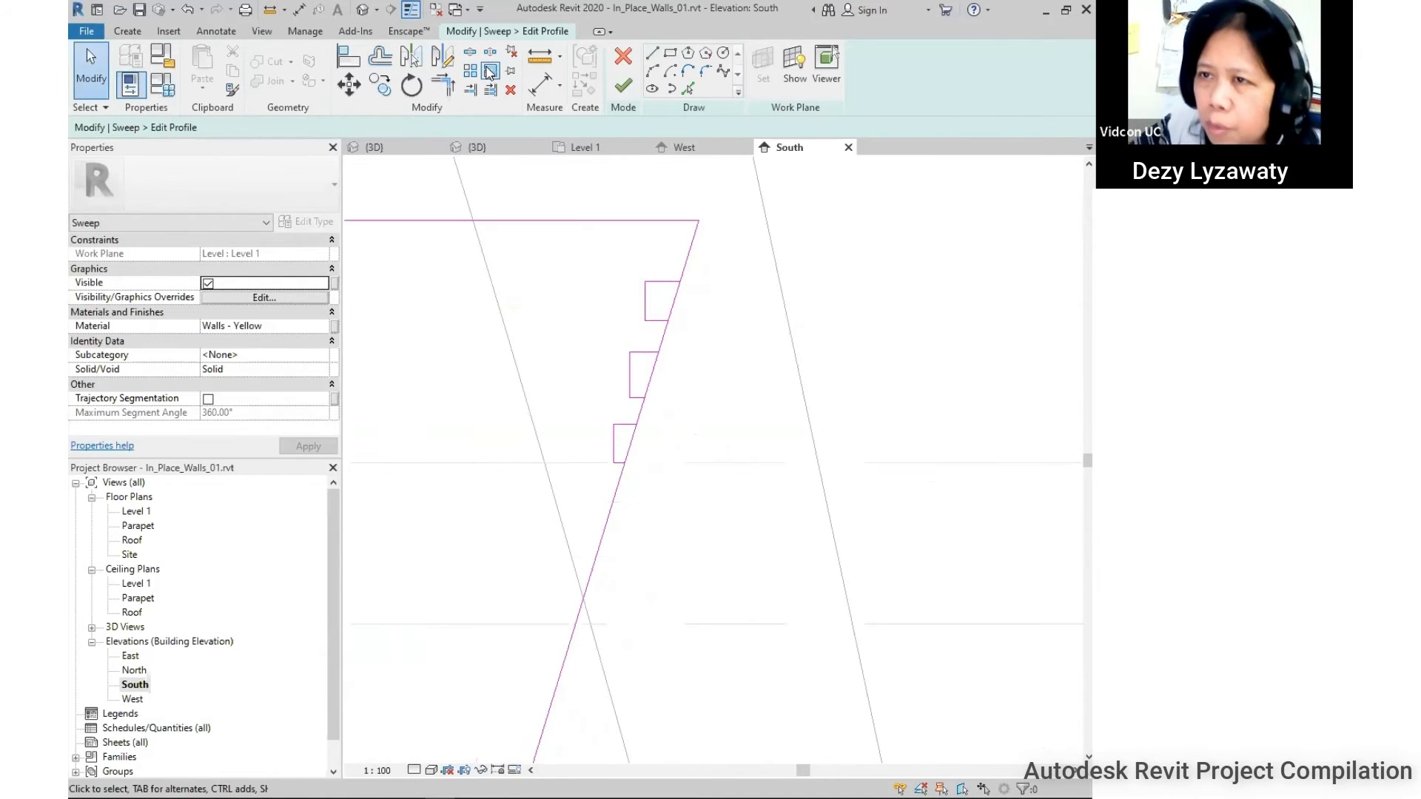
click(472, 56)
scroll(666, 296, up, 1)
click(684, 287)
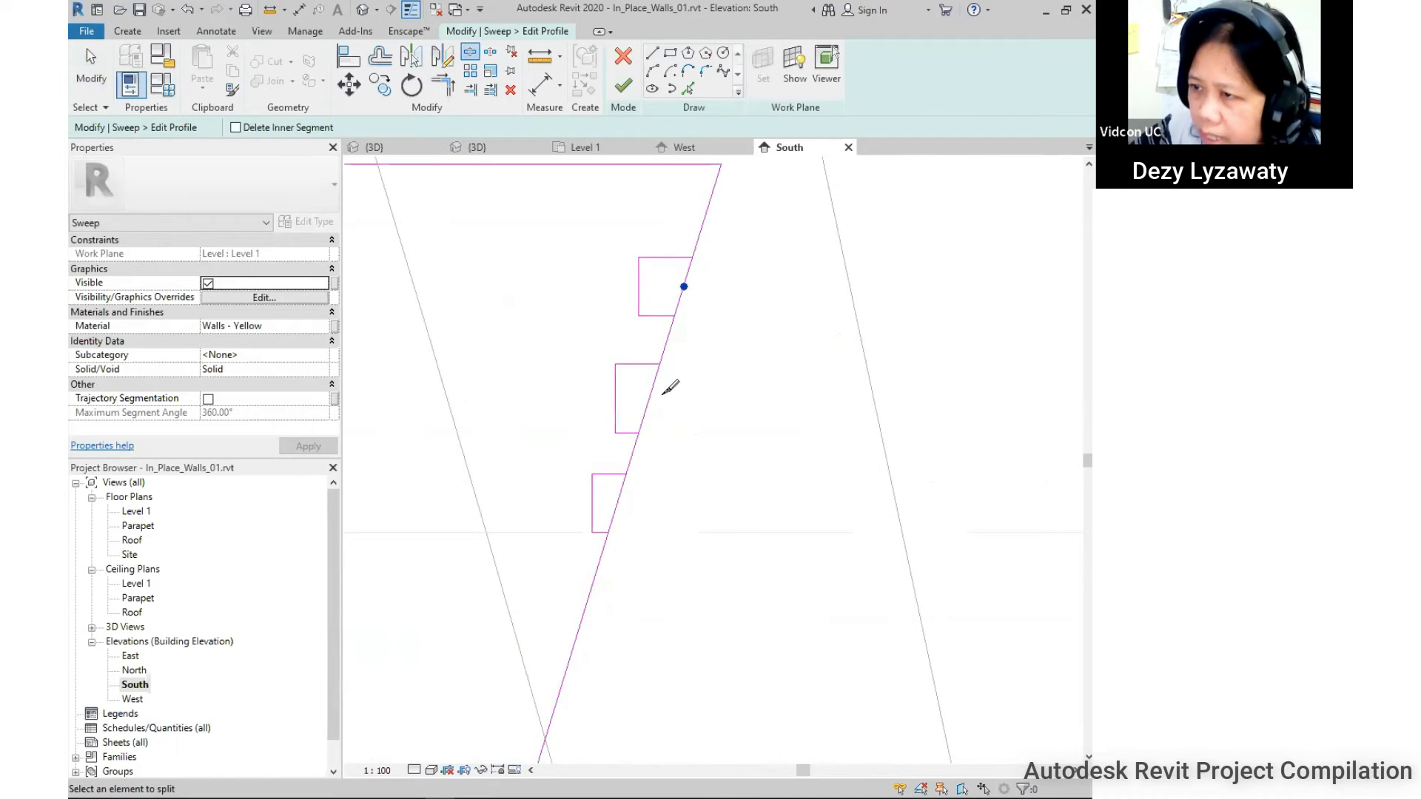
click(622, 496)
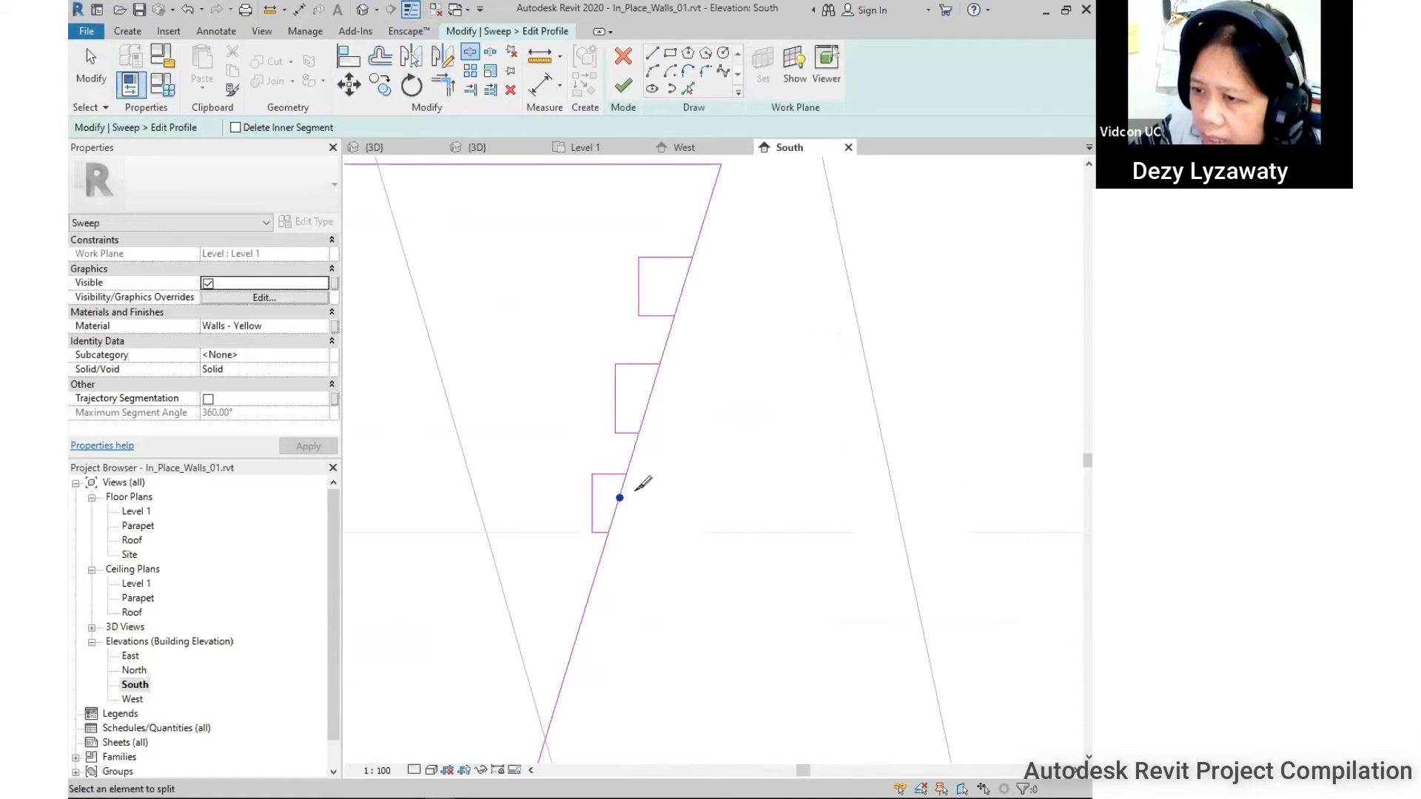
Trim the split sloped edge to the horizontal lines of all three notches to form one continuous stepped outline.
click(443, 85)
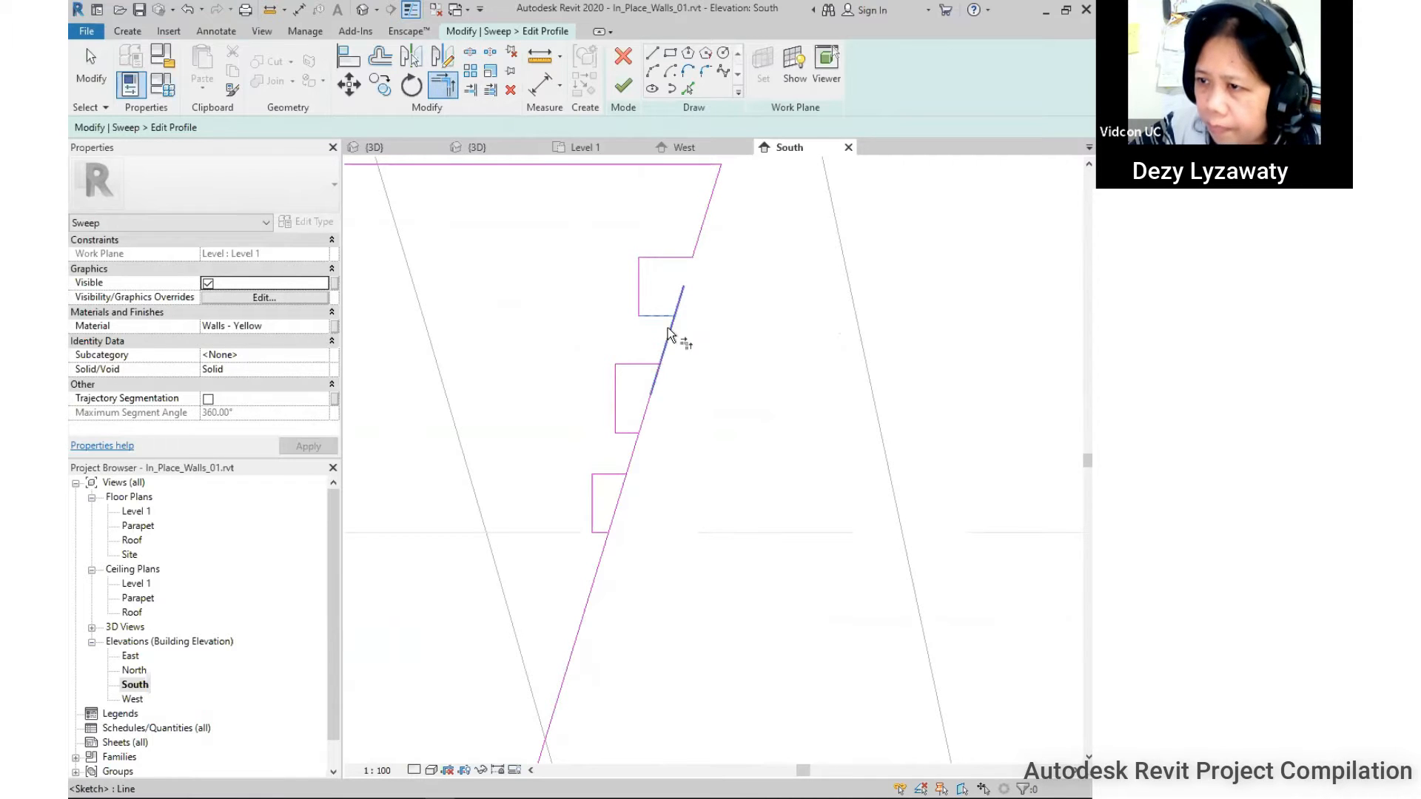
click(637, 366)
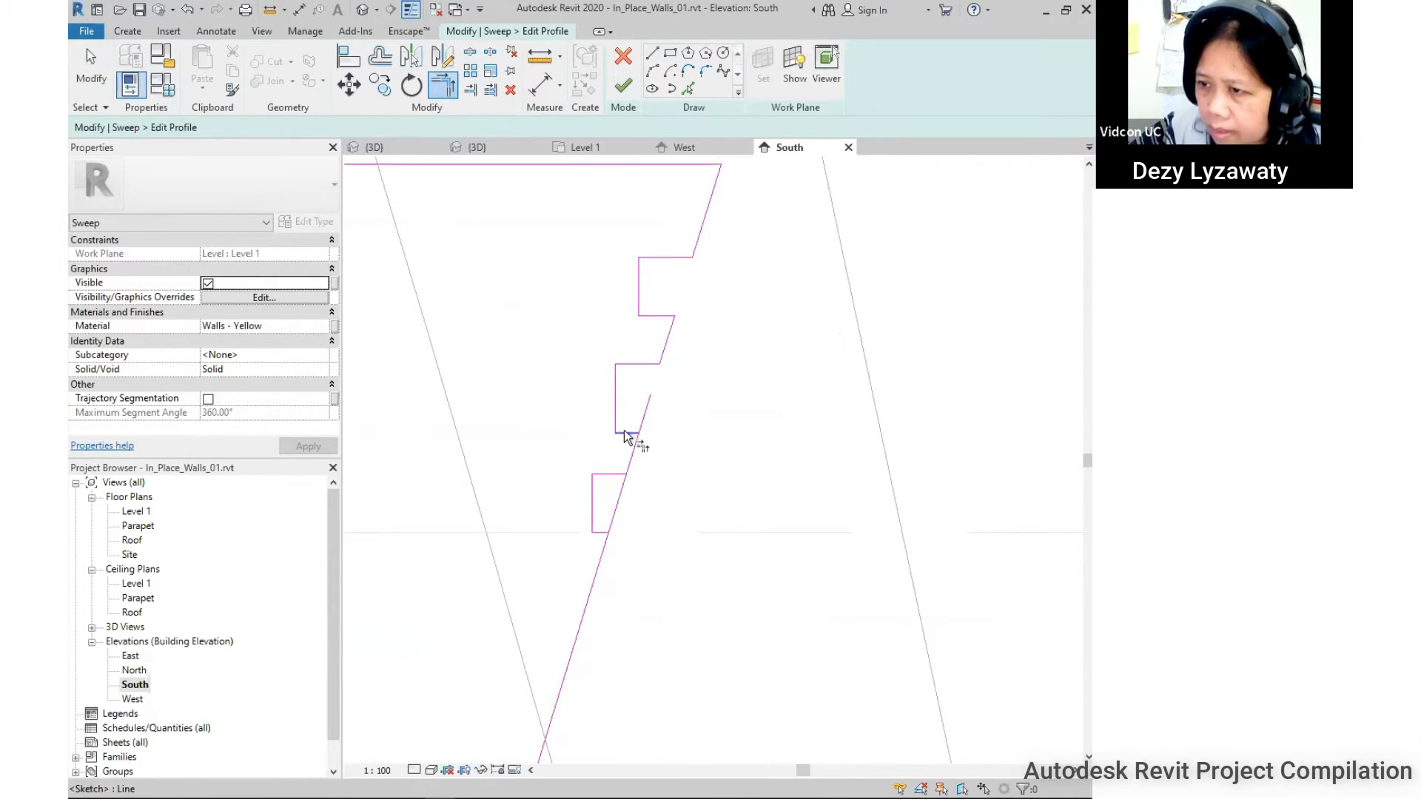
click(605, 546)
scroll(660, 412, down, 5)
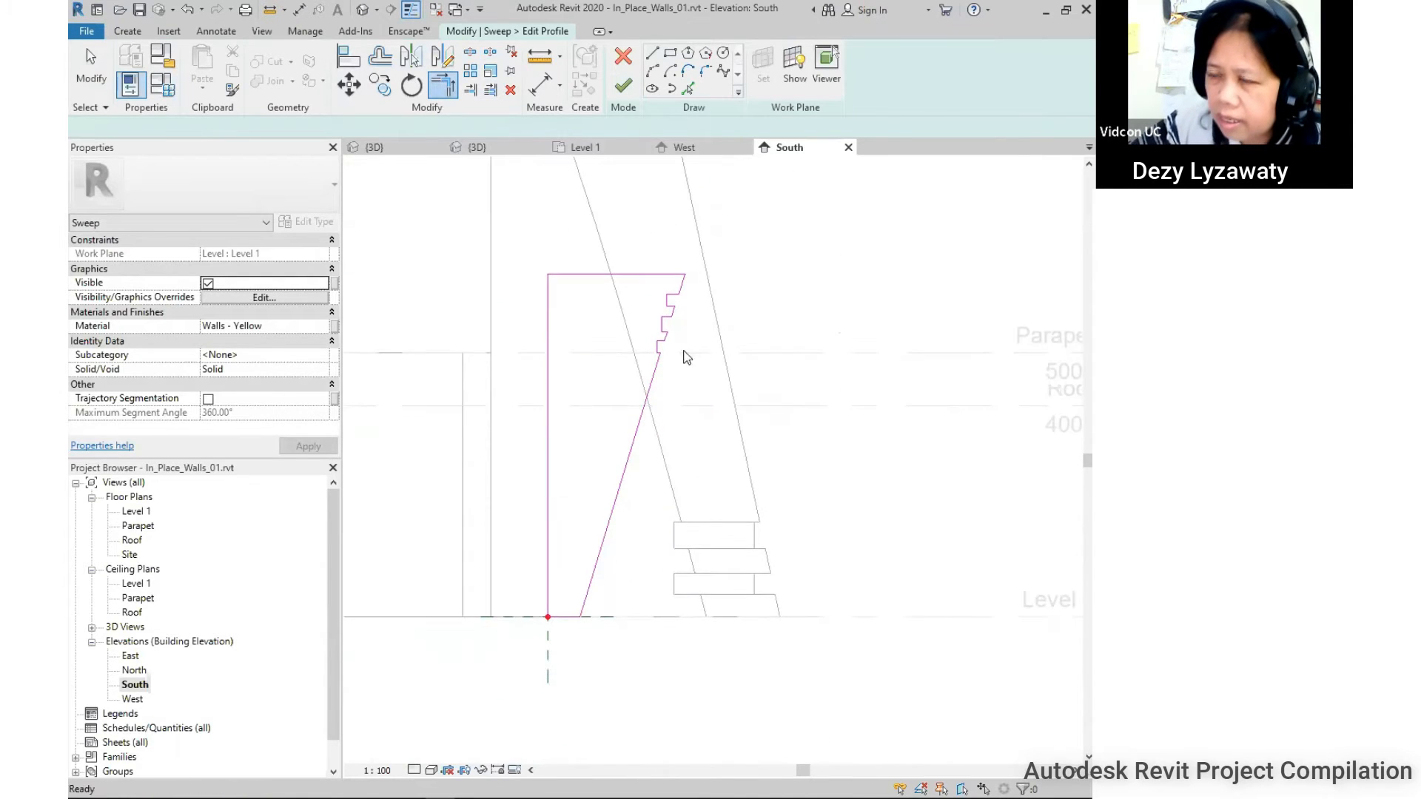
key(Escape)
Finish the yellow sweep's notched profile sketch and return to the 3D view.
scroll(644, 317, down, 2)
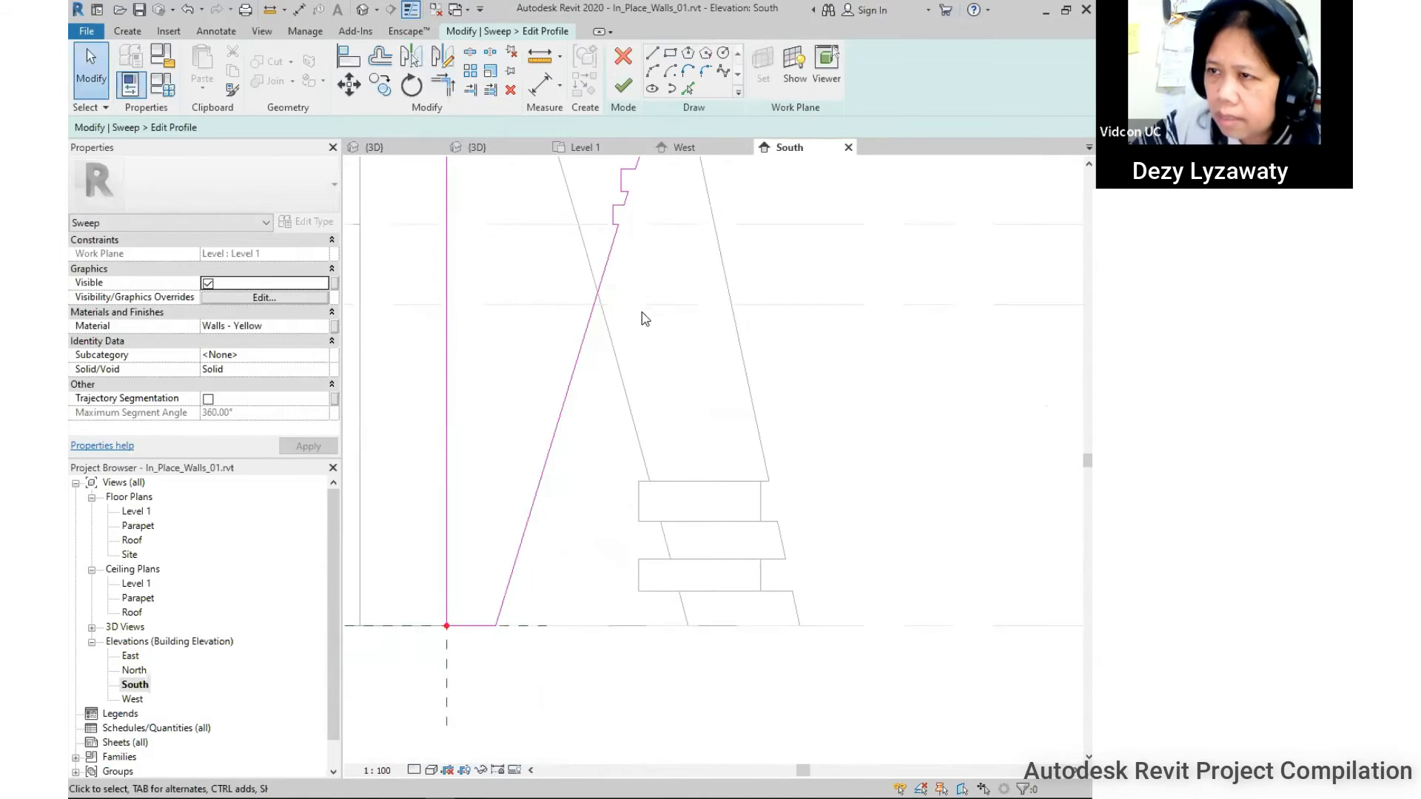
click(623, 86)
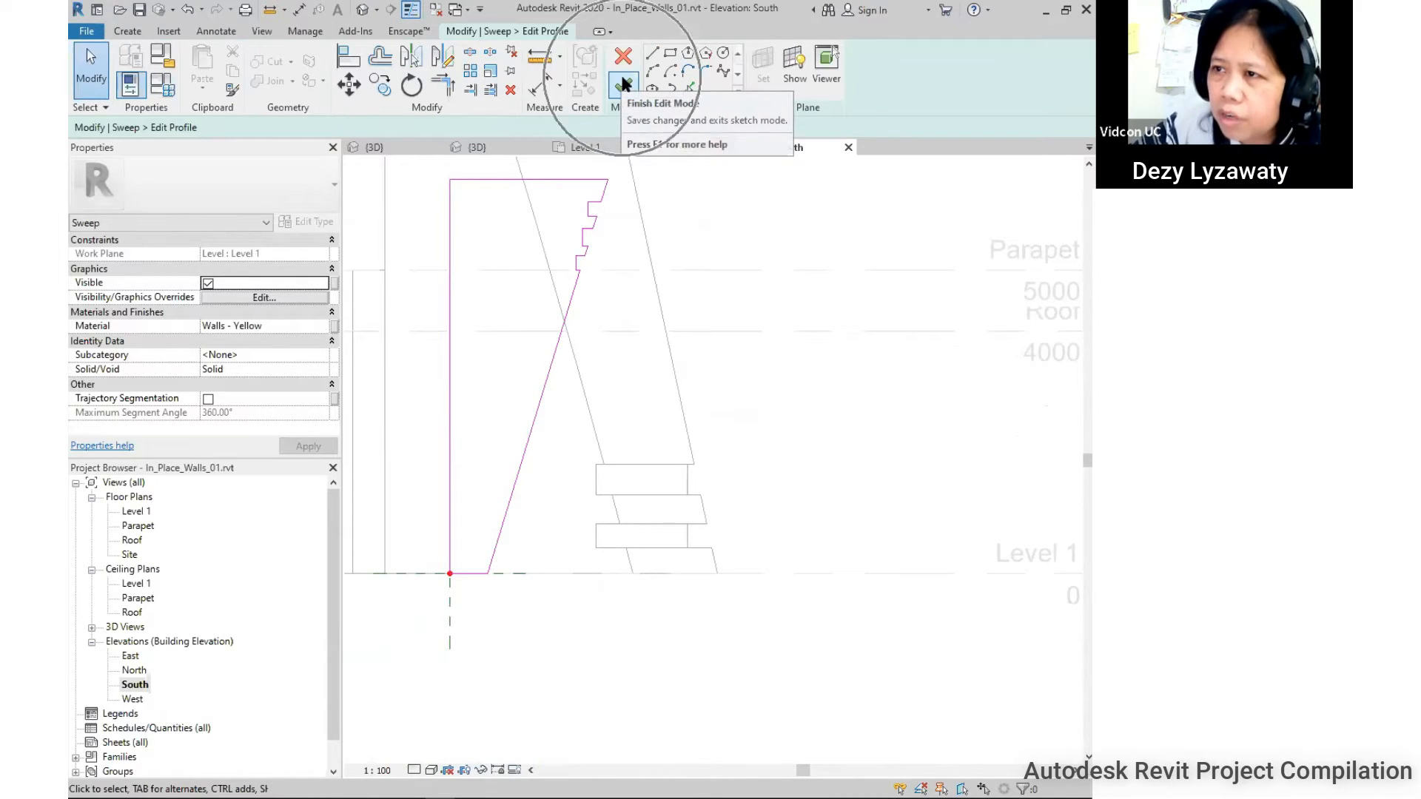
click(362, 8)
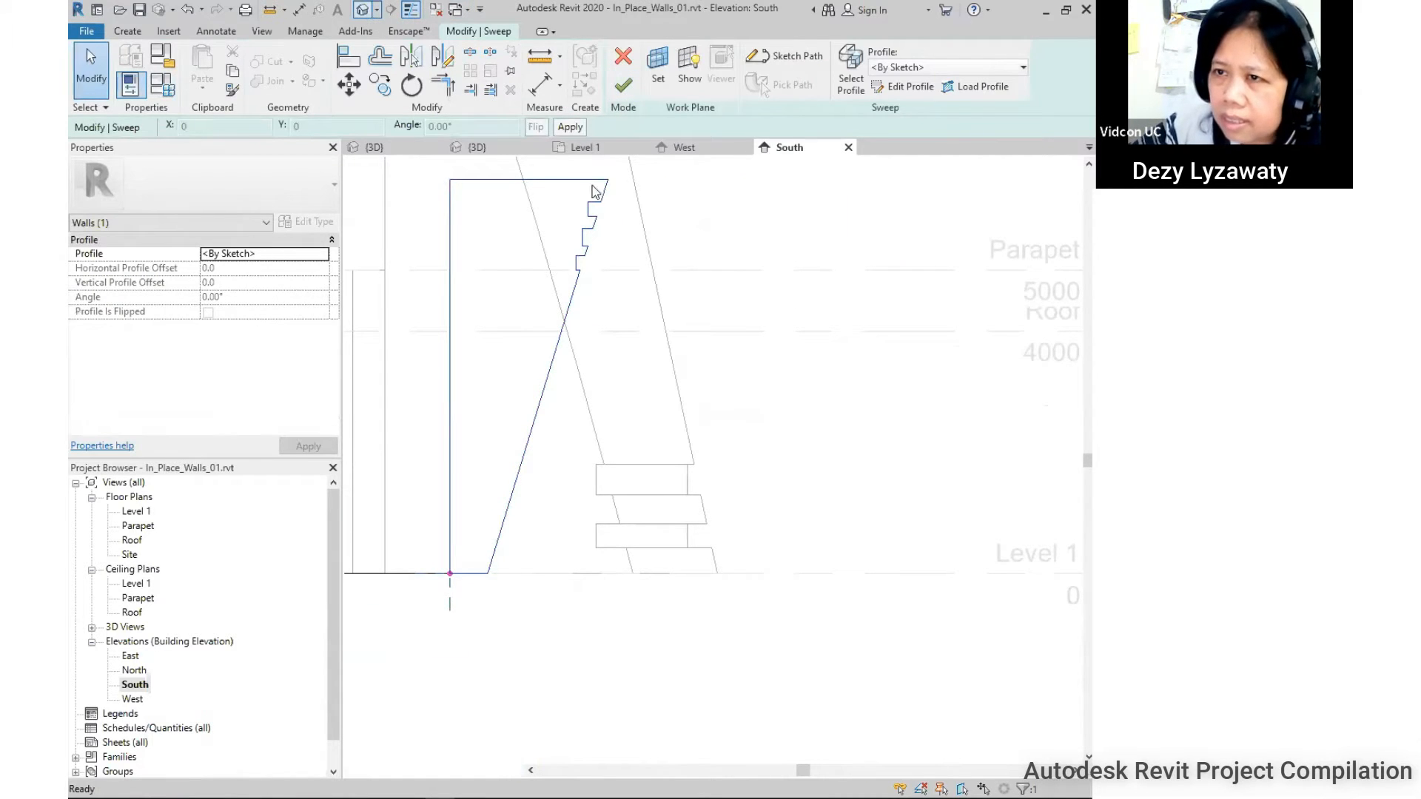
scroll(790, 185, up, 2)
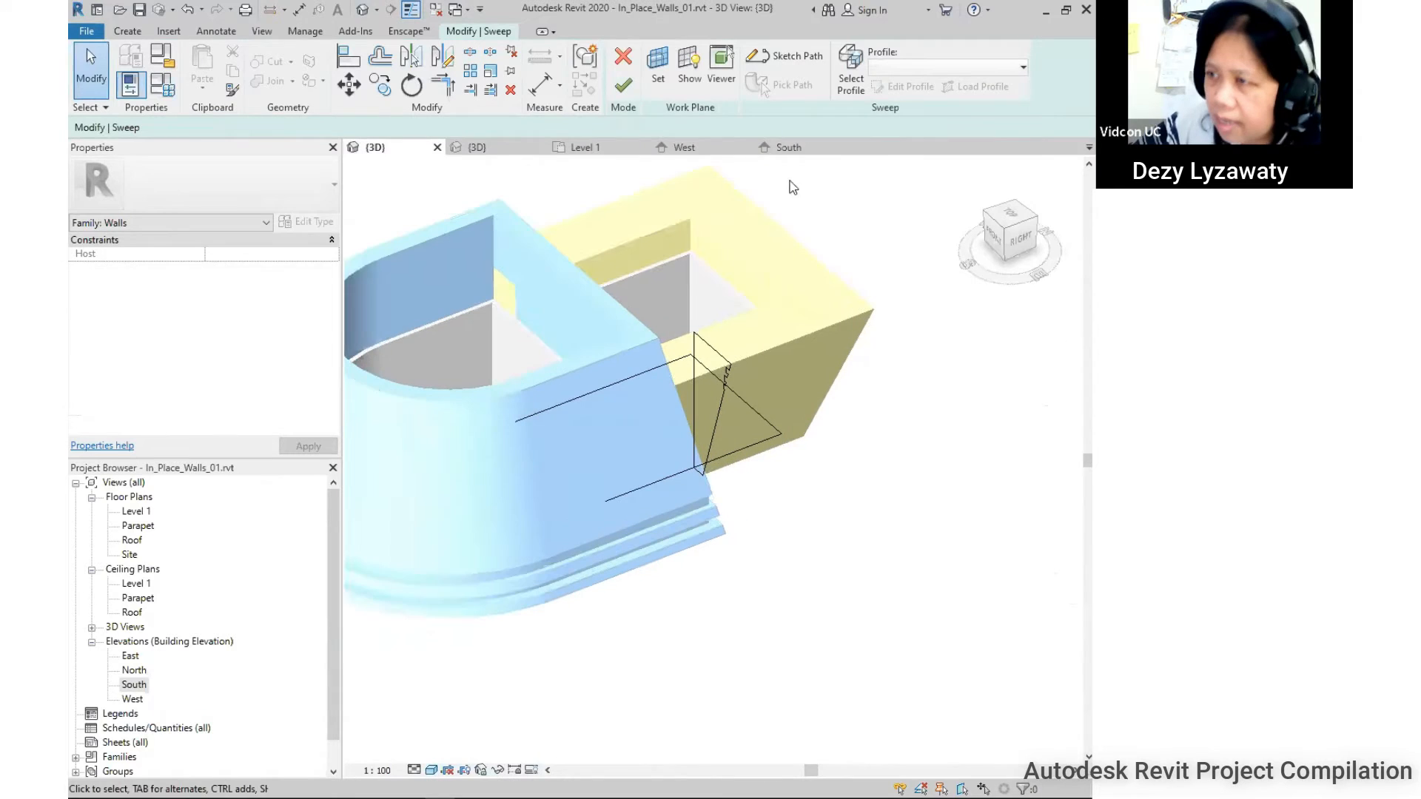
Finish the yellow wall's edited sweep with its notched profile and clear the selection.
click(626, 88)
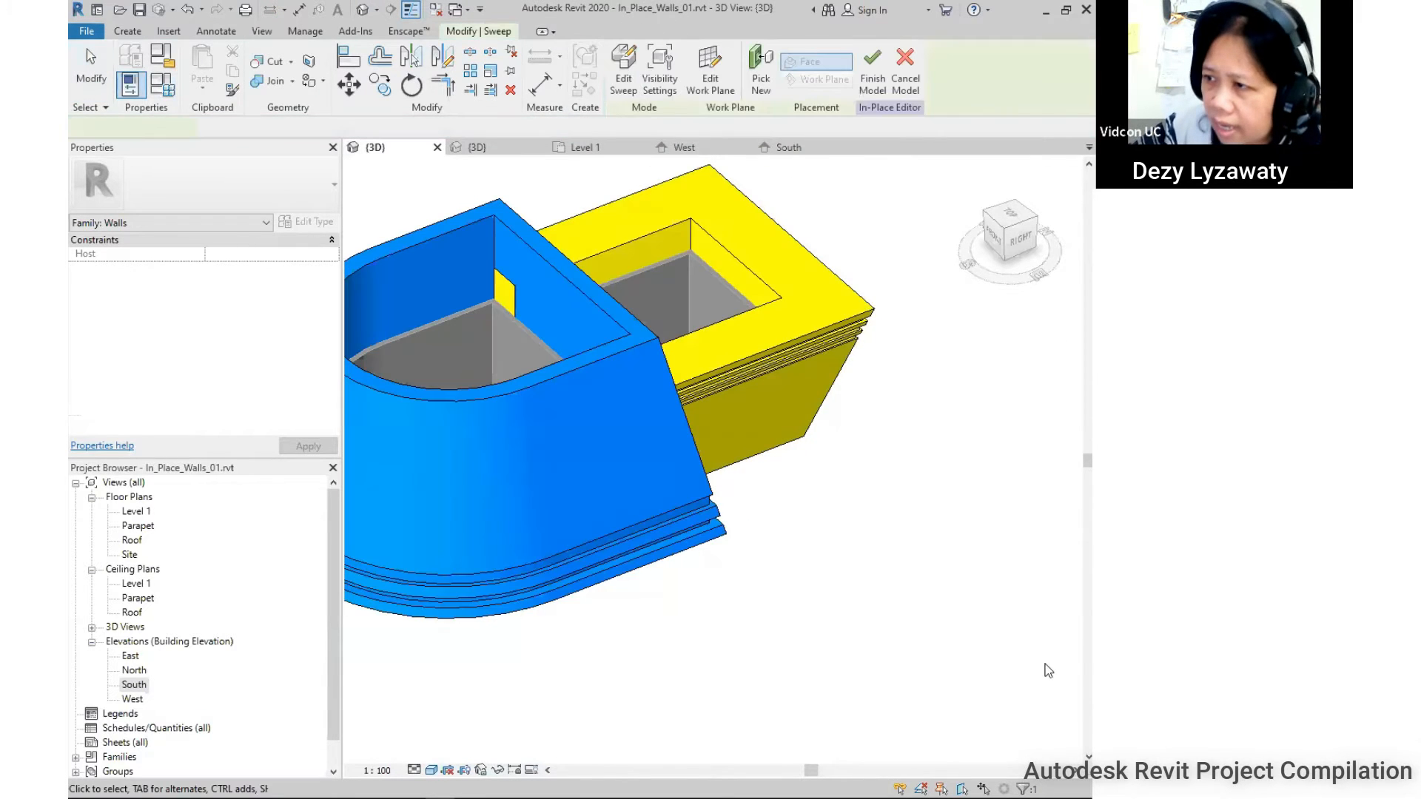
scroll(834, 365, down, 3)
shift+middle_drag(834, 365, 790, 415)
scroll(793, 416, up, 2)
shift+middle_drag(672, 476, 742, 492)
middle_drag(833, 441, 838, 482)
click(857, 482)
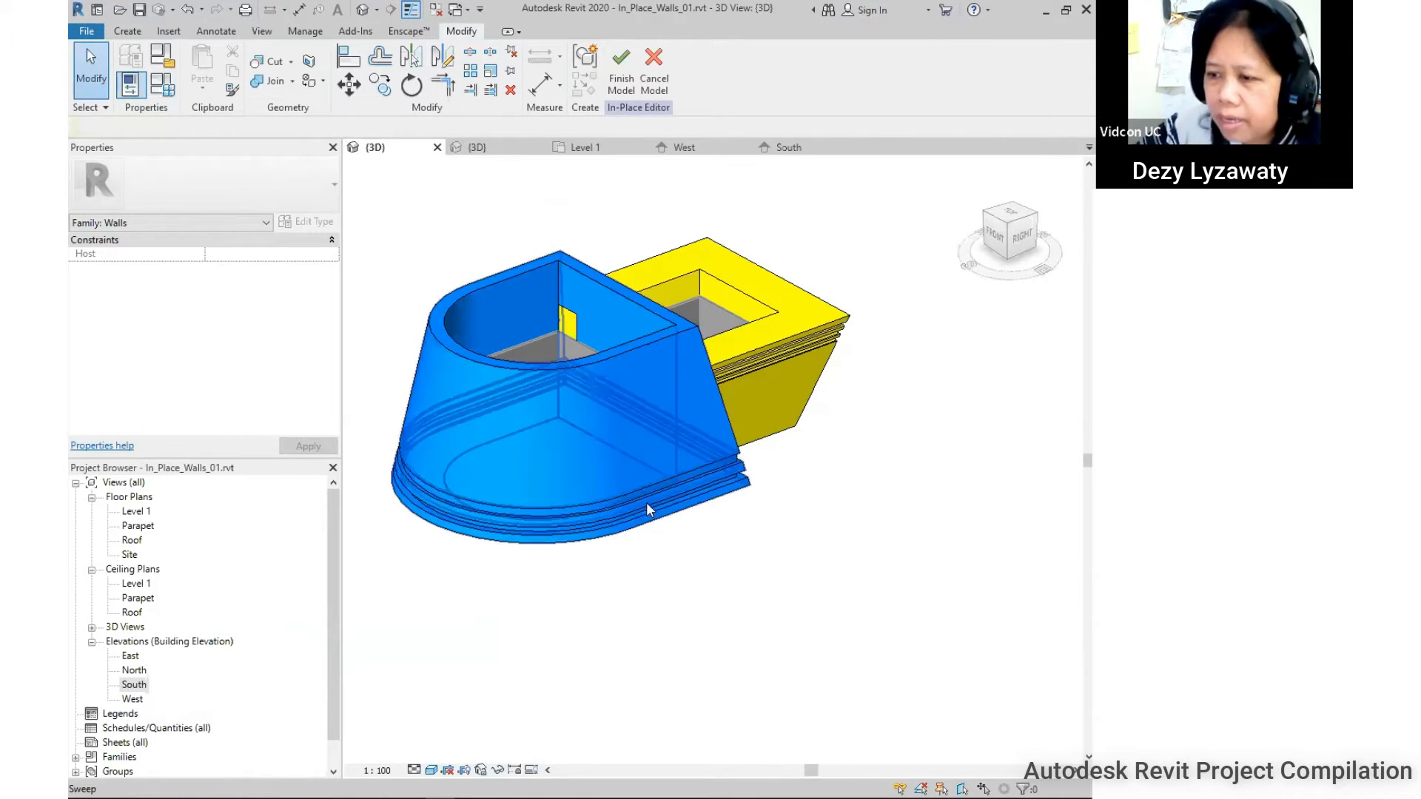
Examine the notched bases and edges of the blue and yellow walls in the 3D view.
middle_drag(668, 473, 771, 497)
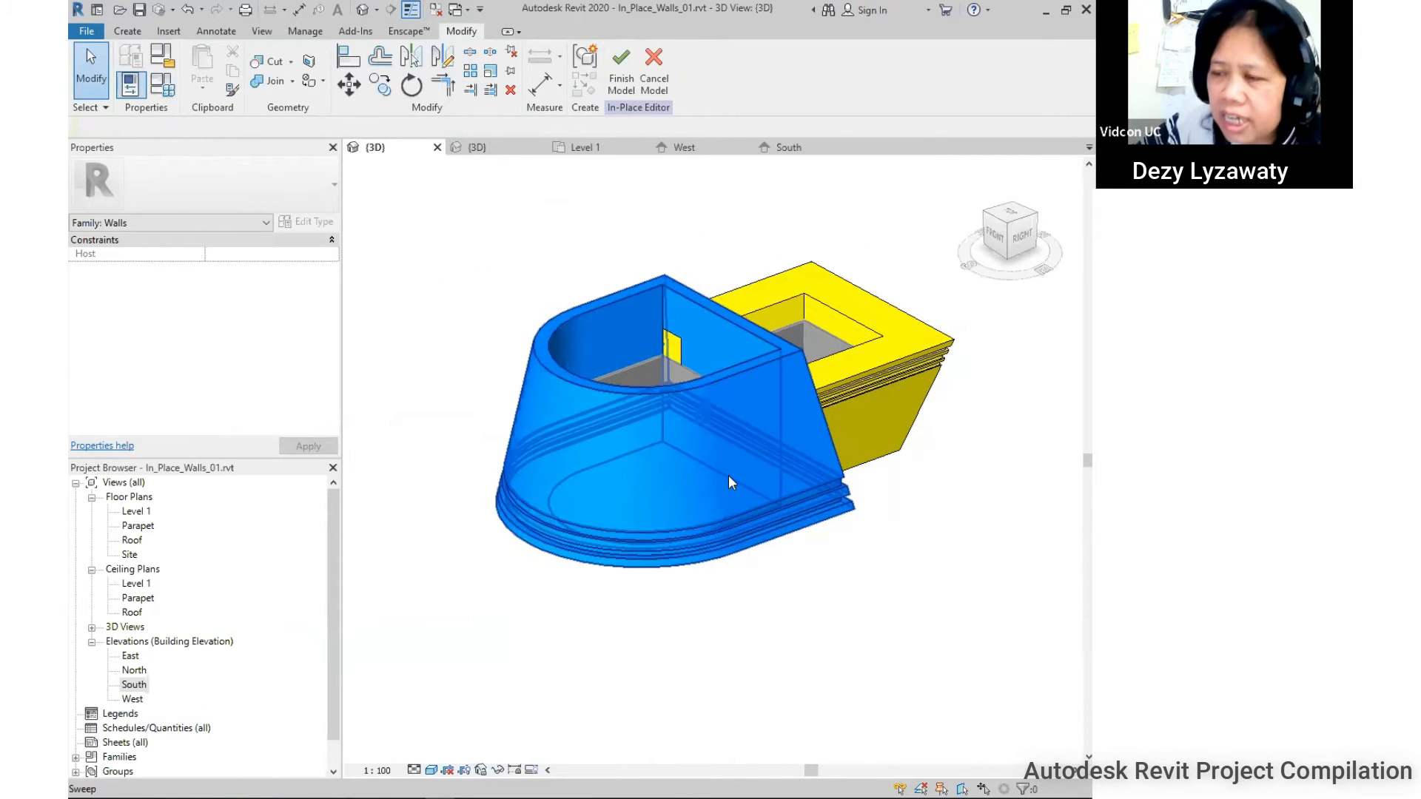
middle_drag(879, 494, 848, 495)
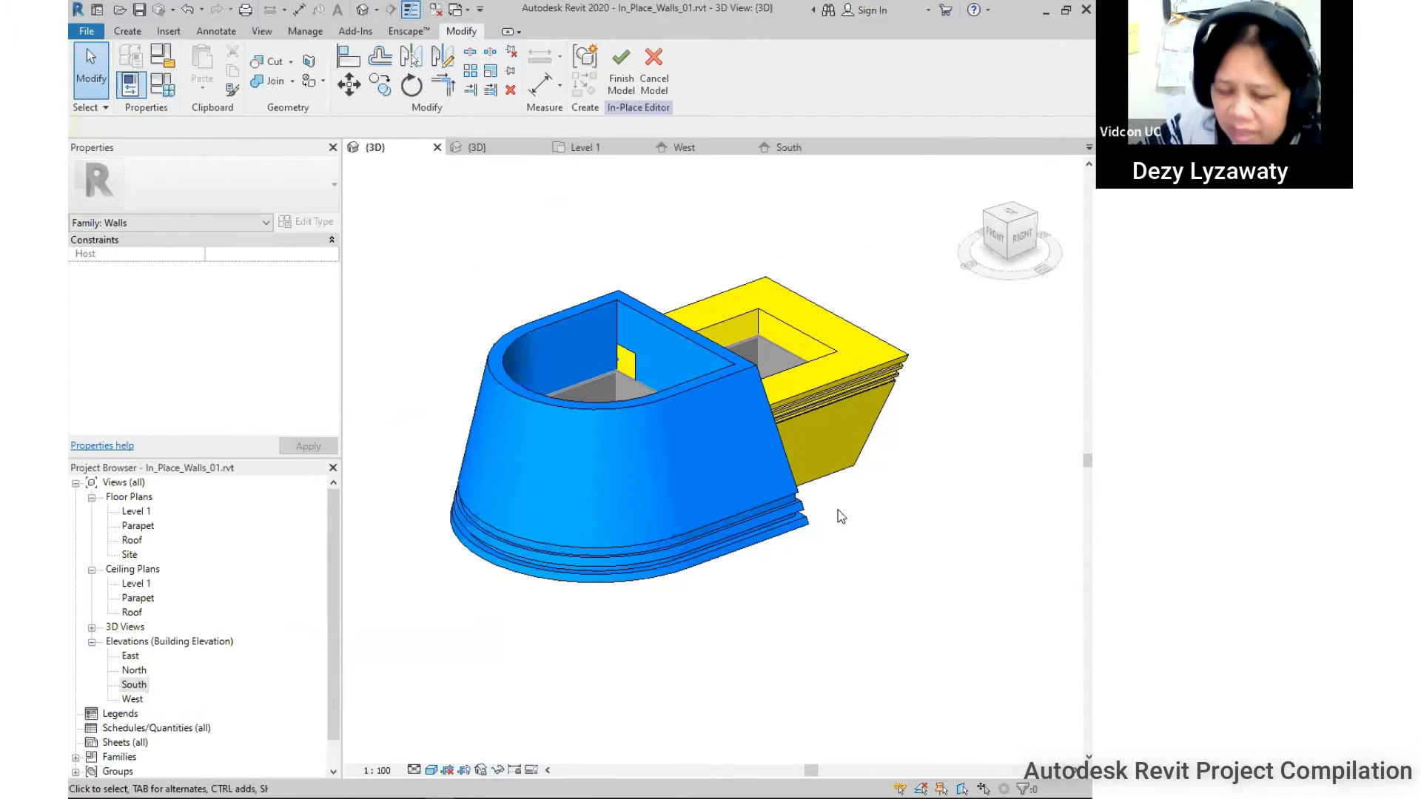
mouse_move(736, 523)
shift+middle_down()
mouse_move(866, 491)
mouse_move(706, 516)
mouse_move(803, 530)
mouse_move(796, 518)
mouse_move(726, 552)
mouse_move(768, 563)
mouse_move(743, 565)
mouse_move(758, 536)
mouse_move(733, 509)
shift+middle_up()
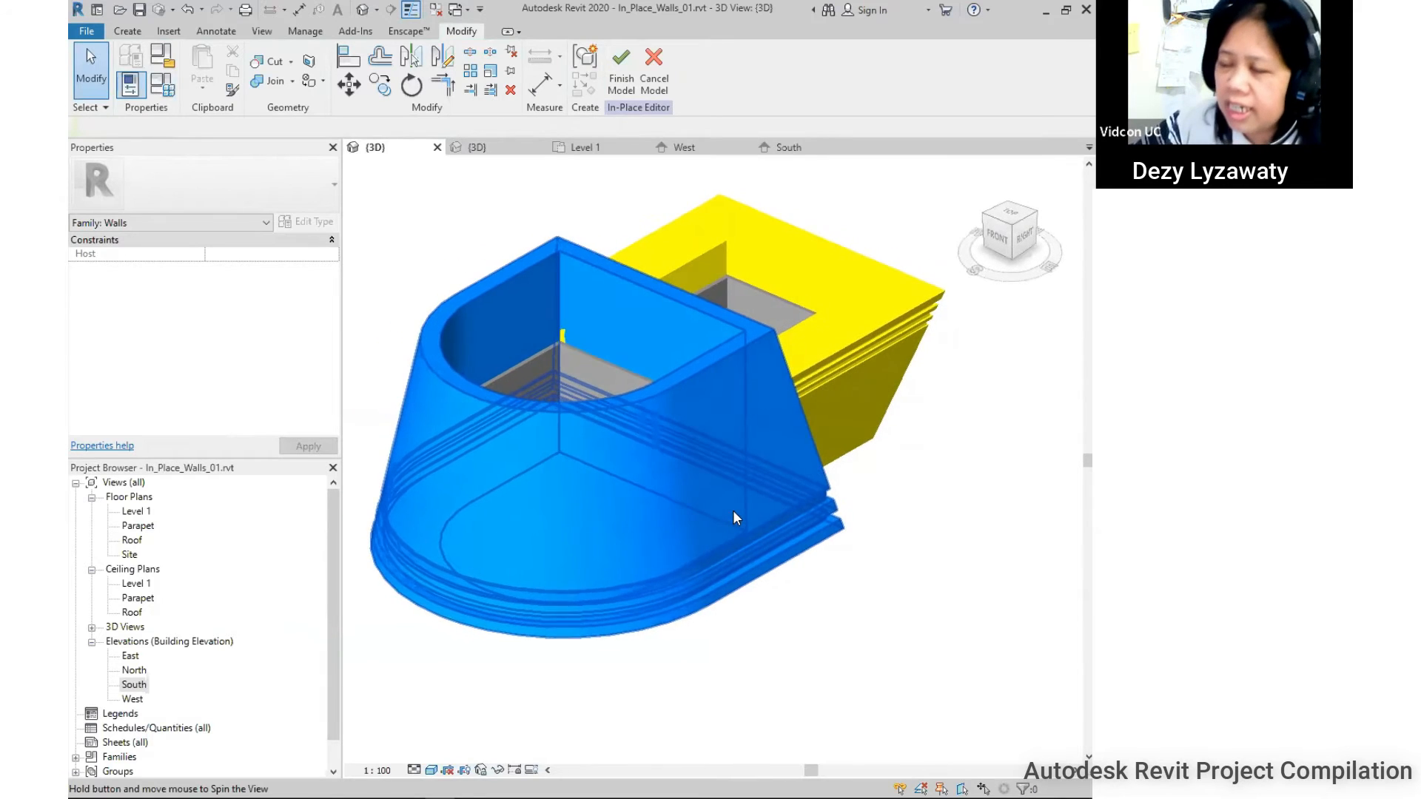
scroll(733, 510, up, 1)
scroll(732, 509, down, 2)
scroll(733, 509, up, 1)
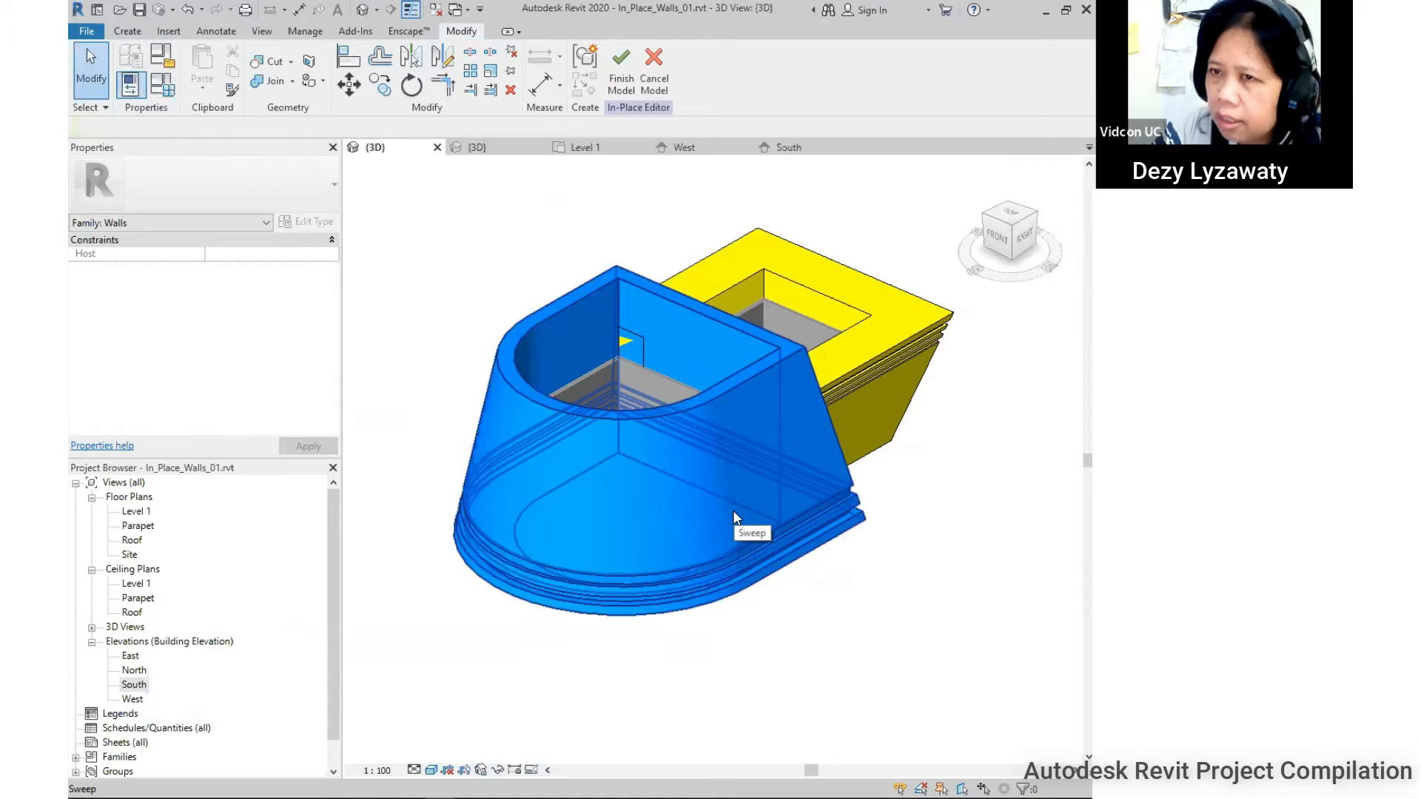
click(128, 34)
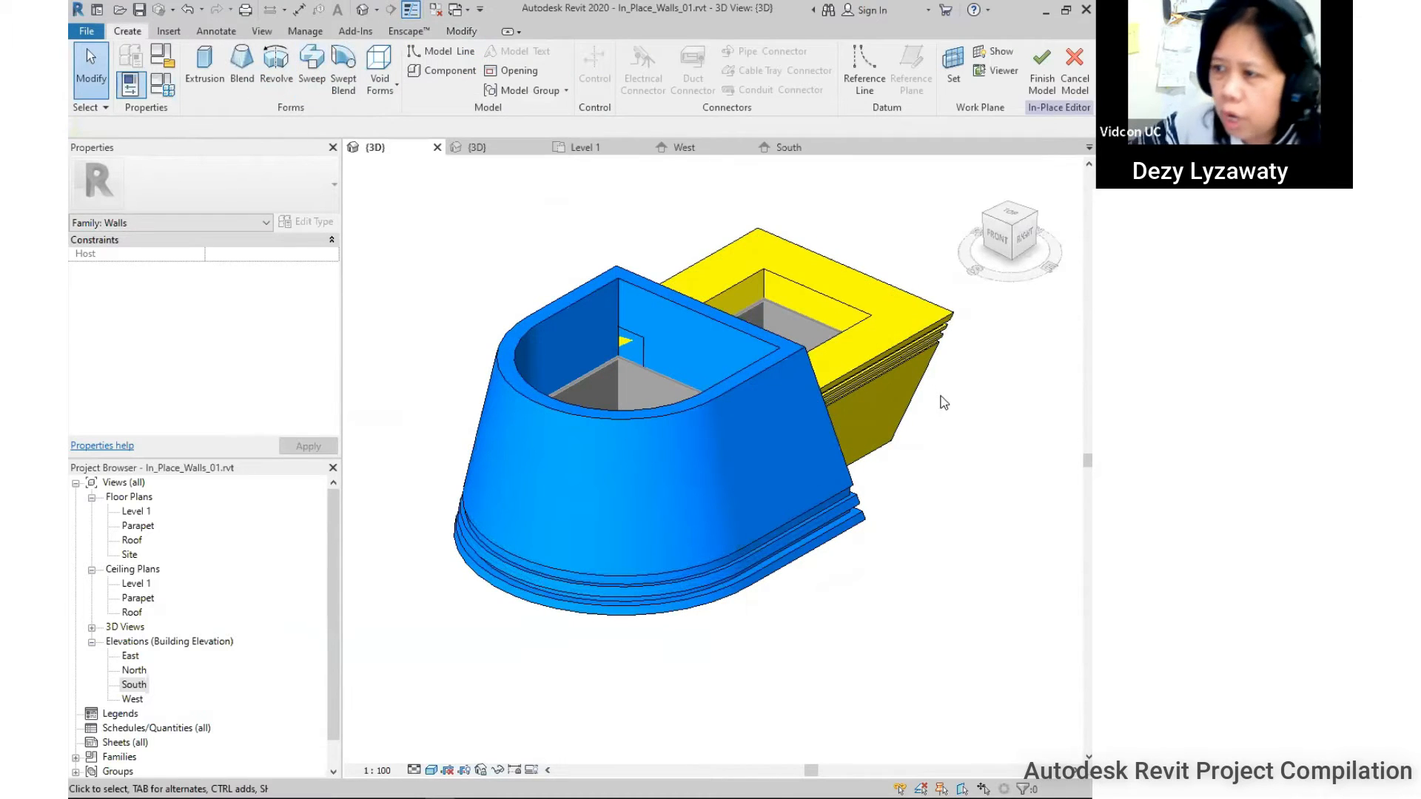
mouse_move(602, 484)
shift+middle_down()
mouse_move(644, 498)
mouse_move(599, 489)
mouse_move(613, 490)
shift+middle_up()
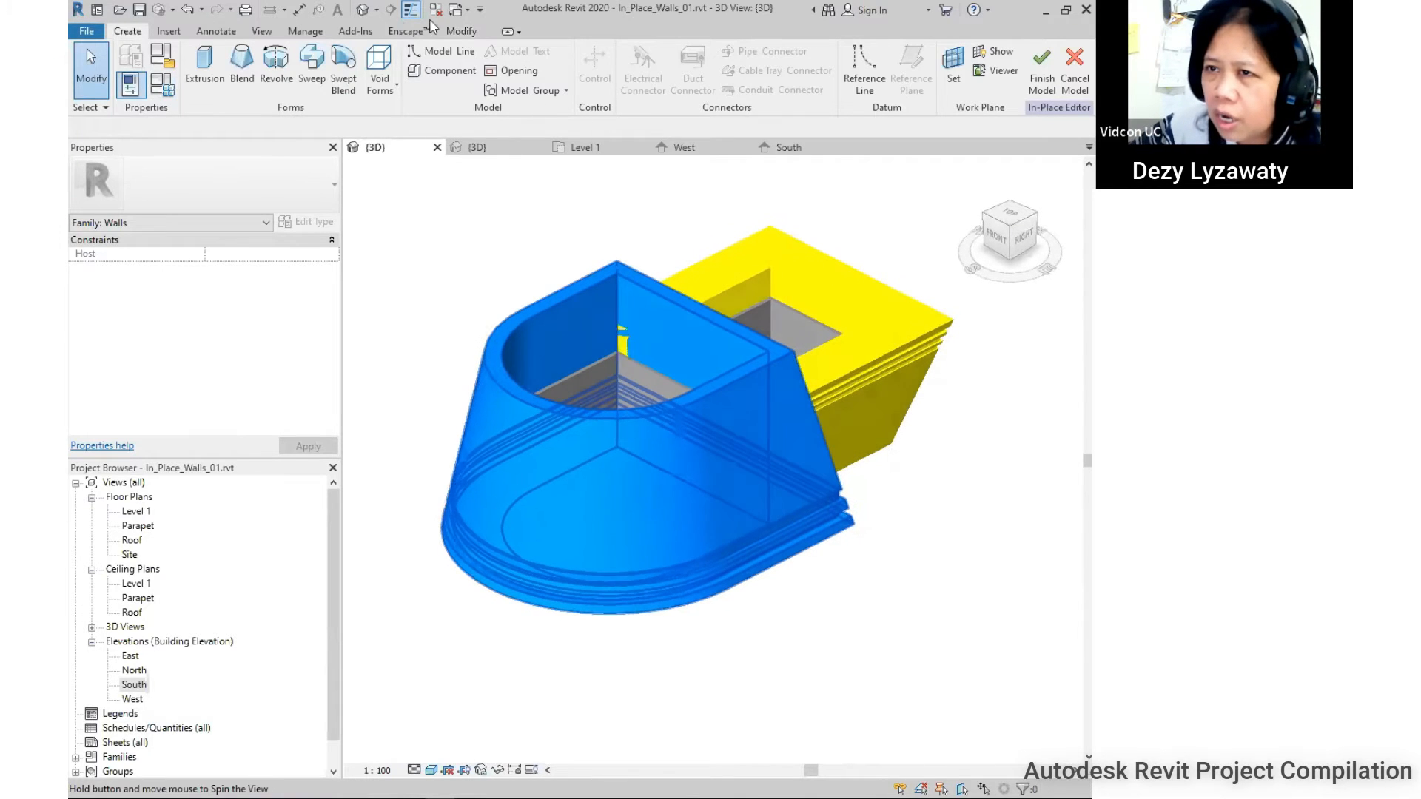
click(263, 31)
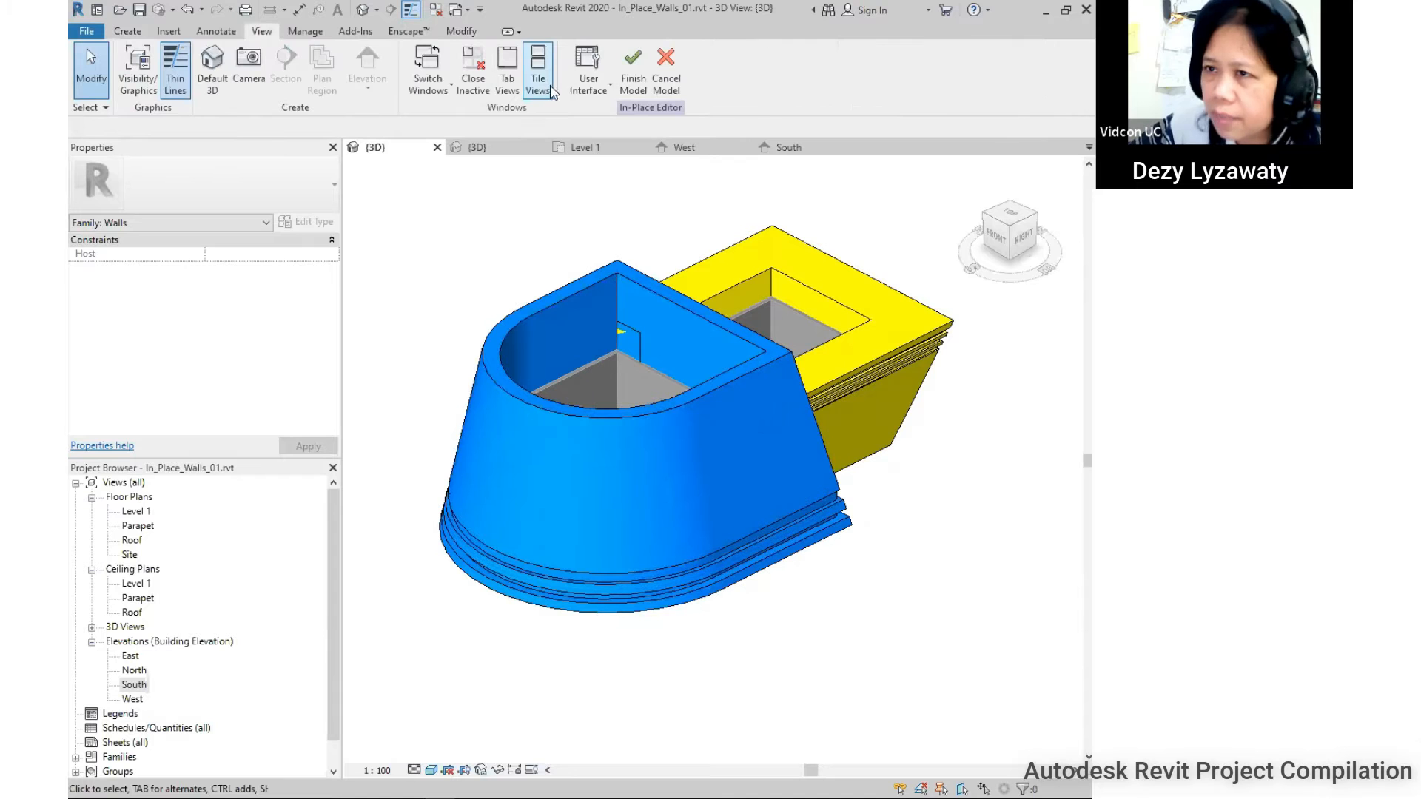
click(127, 31)
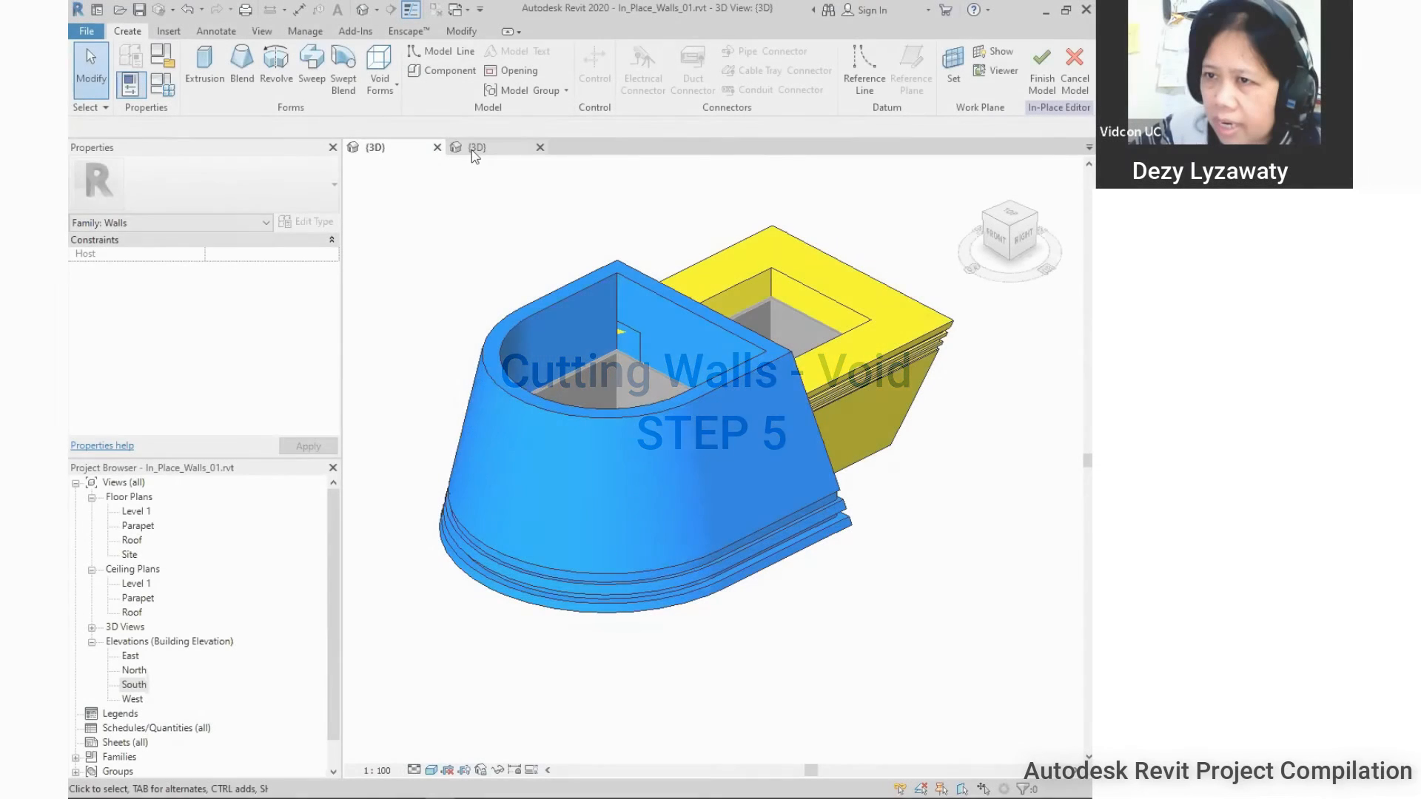
Examine the cut walls and openings of the example model In_Place_Walls_06 in 3D, and return to the working model's 3D view.
click(474, 148)
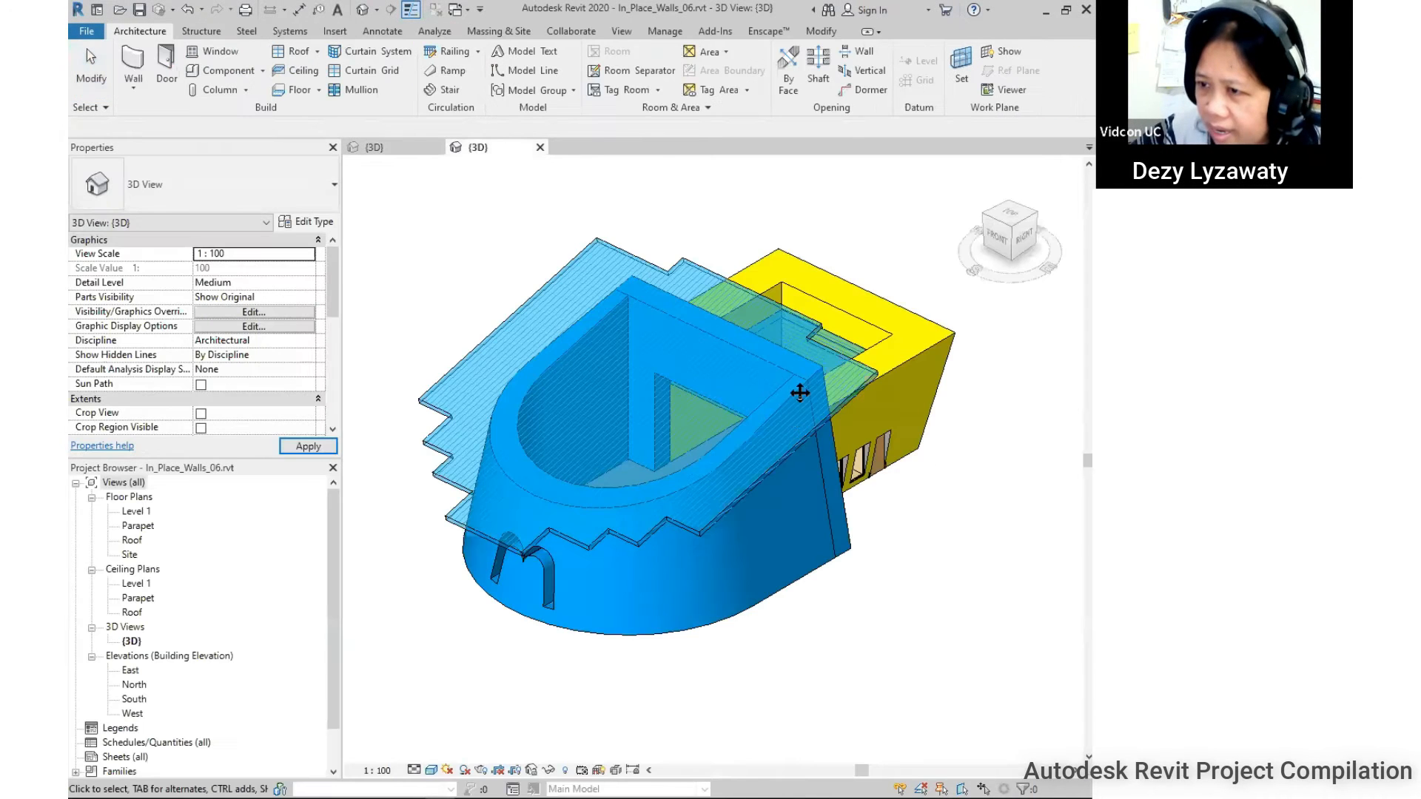
middle_drag(892, 480, 892, 449)
shift+middle_drag(459, 446, 689, 372)
shift+middle_drag(689, 541, 653, 432)
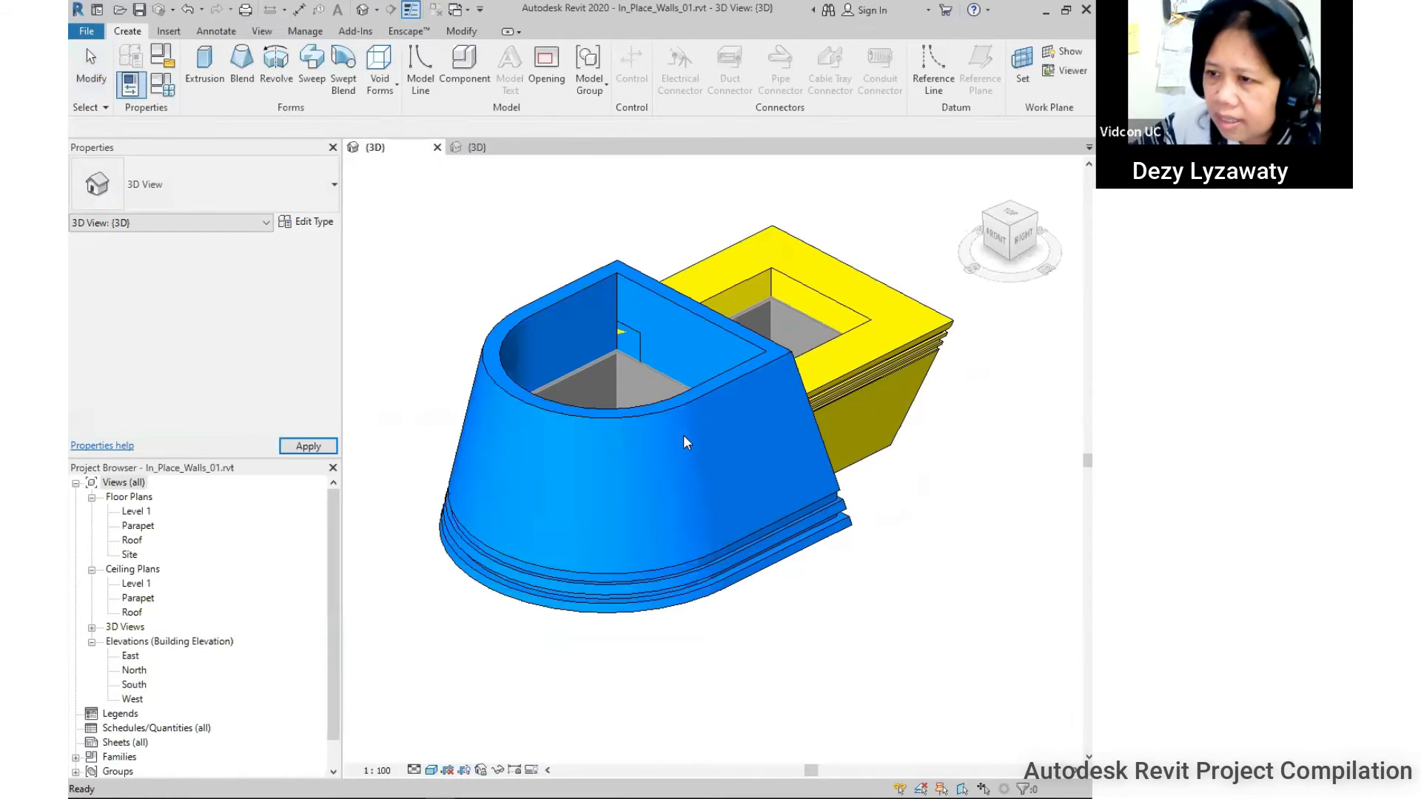
double_click(682, 434)
shift+middle_drag(704, 499, 786, 516)
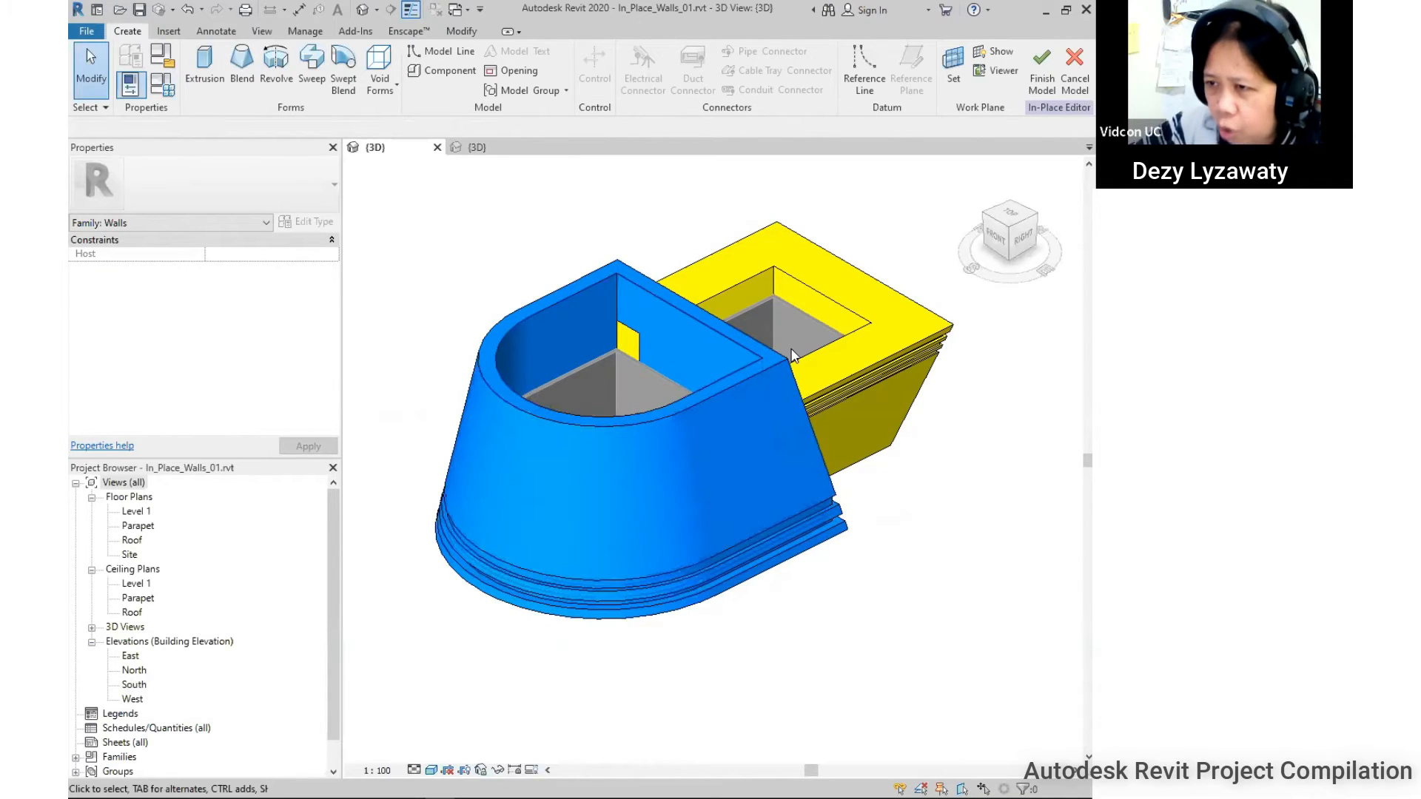
middle_drag(731, 526, 734, 509)
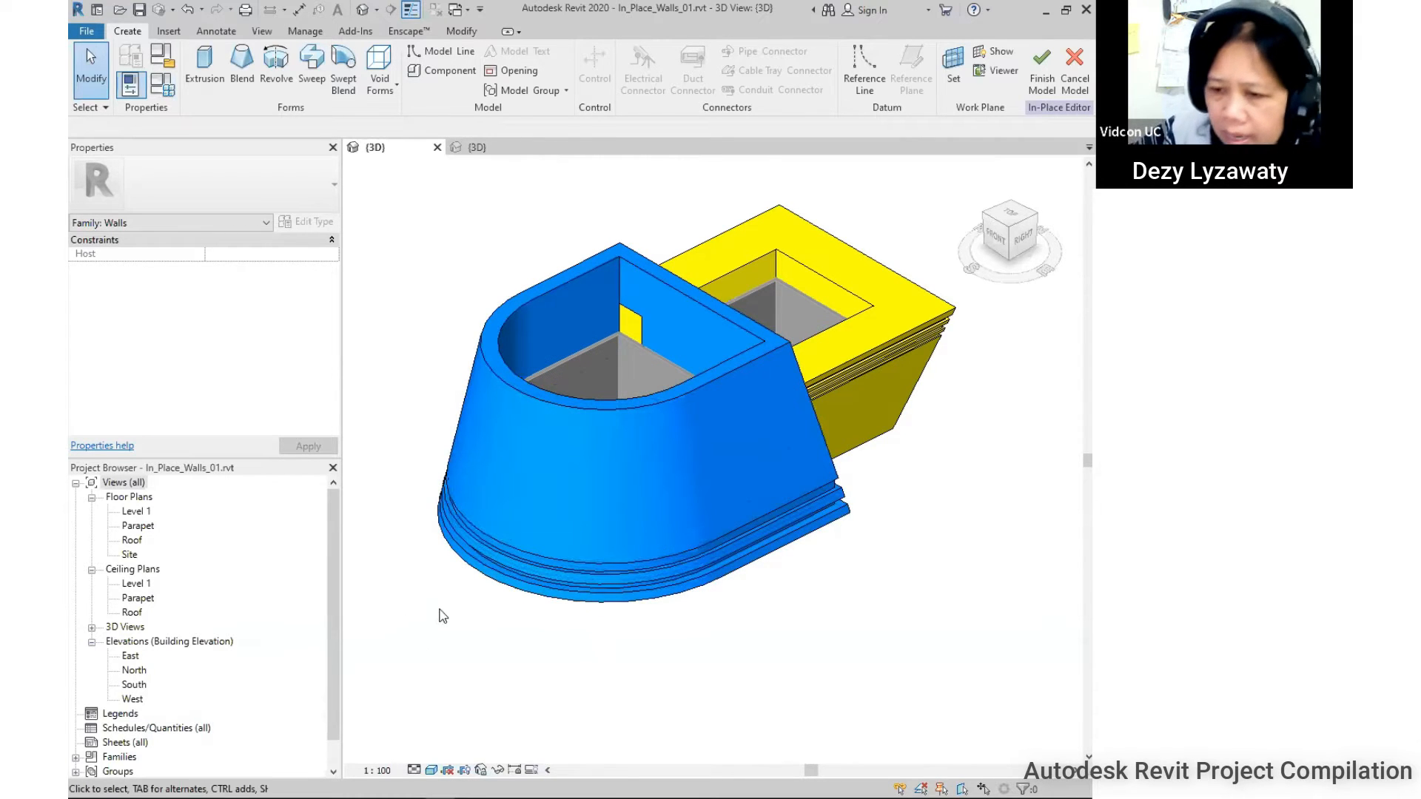
Draw a vertical reference plane in the Site floor plan, through the centre of both rooms from the yellow wall's outer edge past the rounded end.
double_click(129, 558)
middle_drag(859, 628, 685, 539)
scroll(687, 488, down, 1)
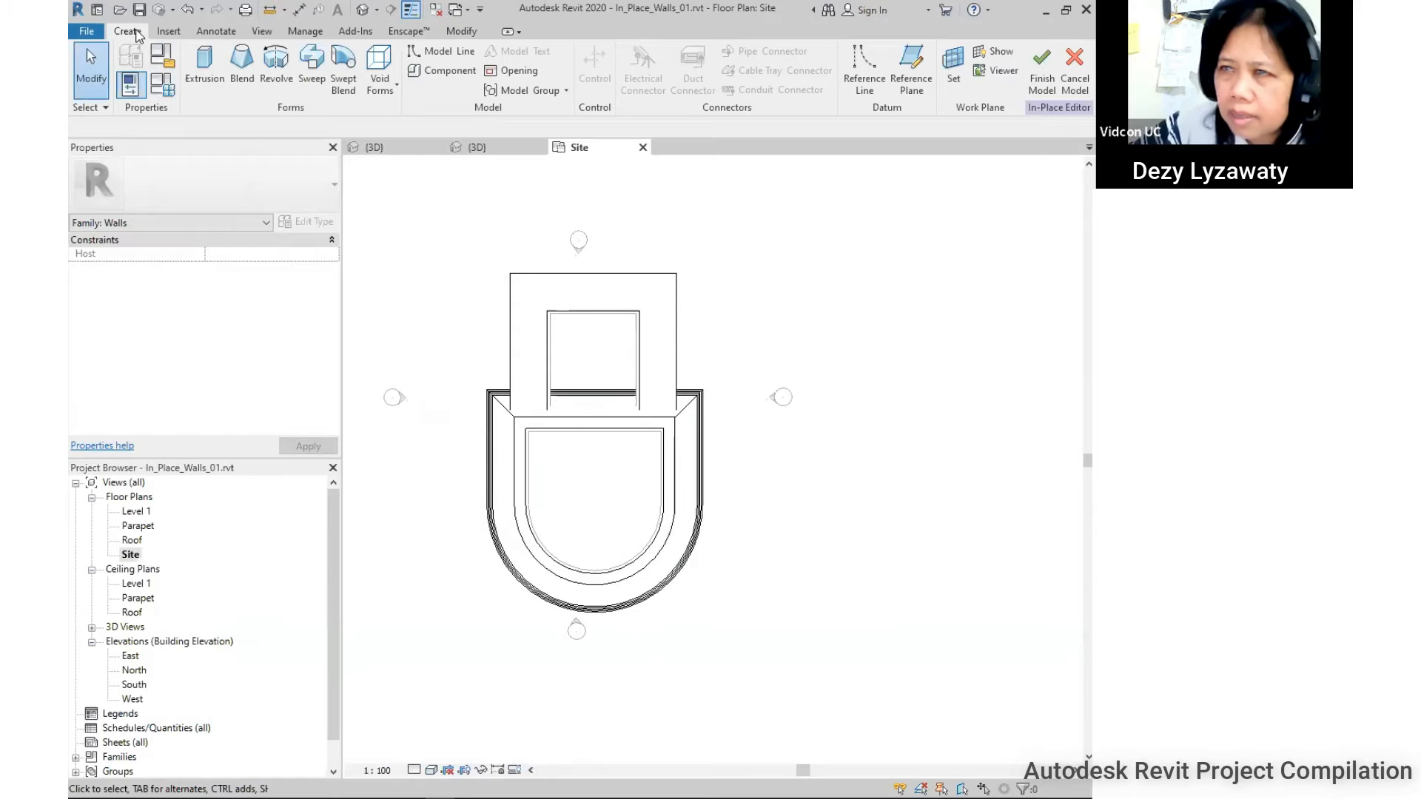
click(916, 80)
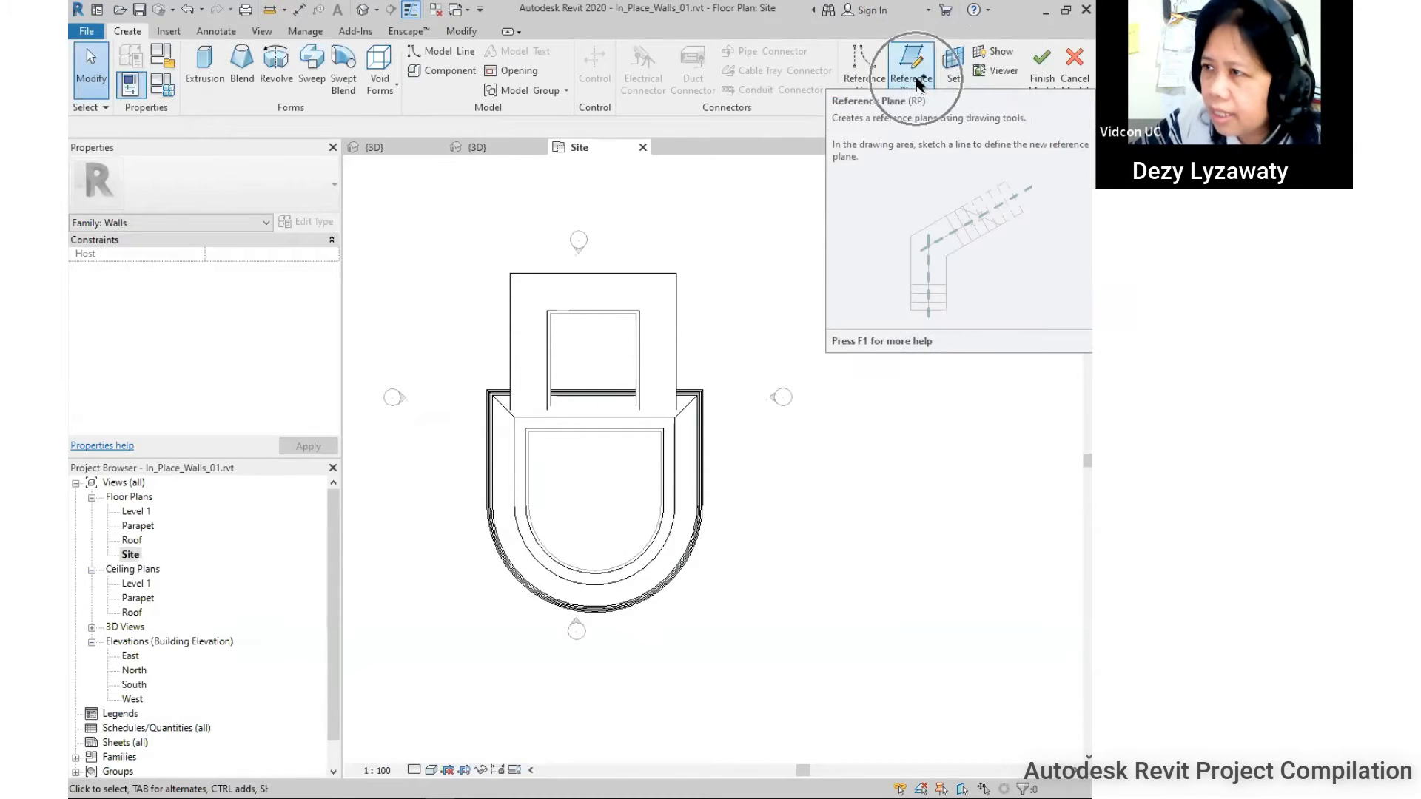
click(917, 82)
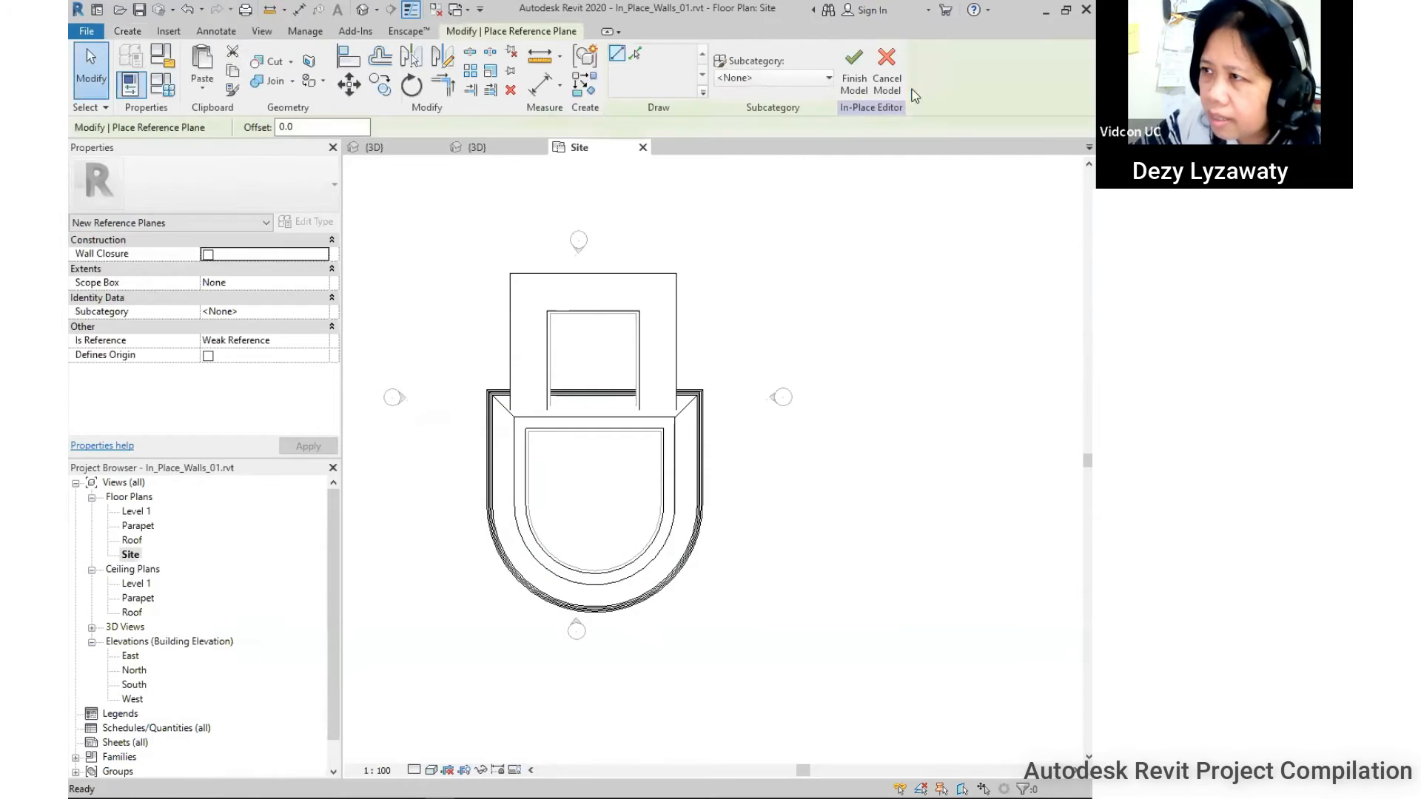
click(594, 272)
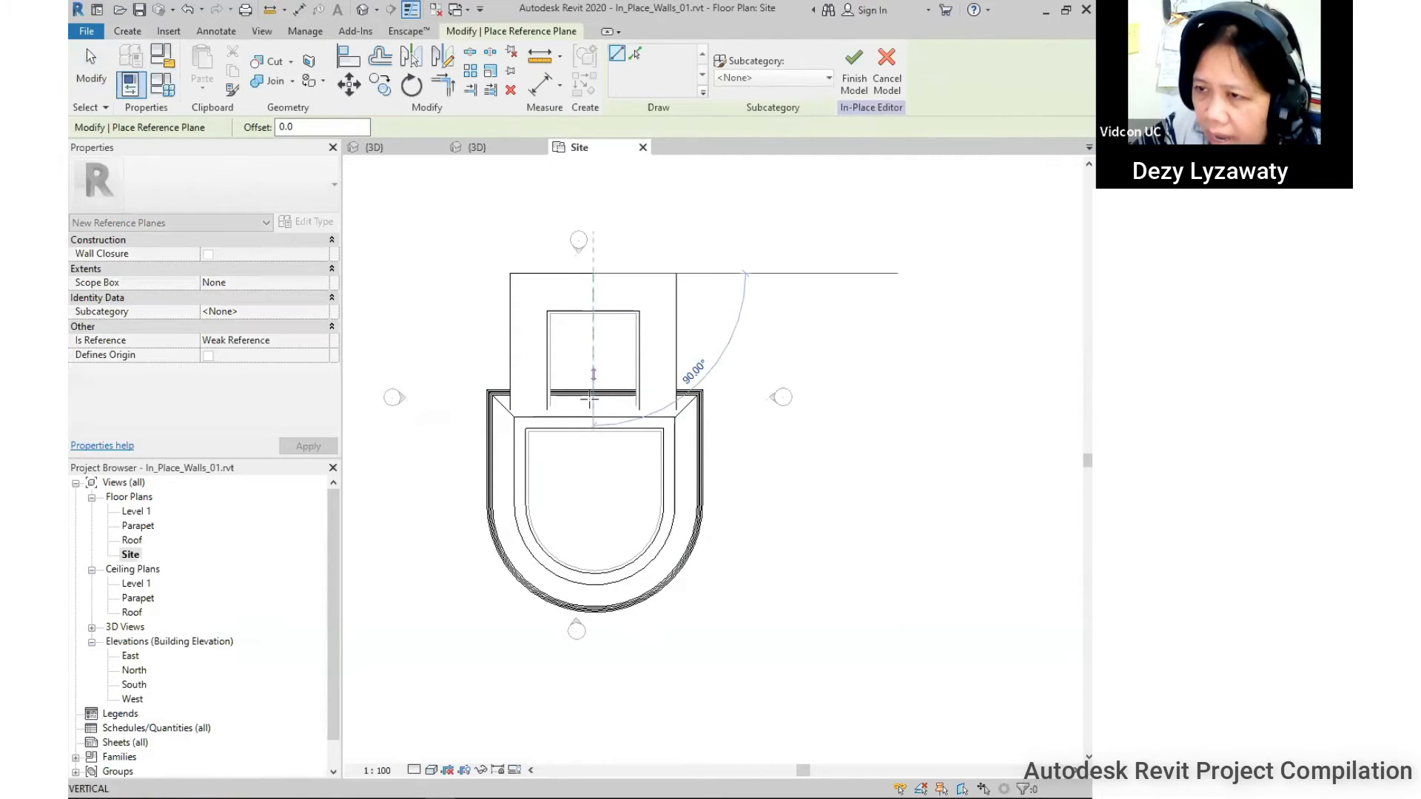
click(599, 676)
key(Escape)
key(Escape)
Extend the upper end of the vertical reference plane beyond the yellow wall's outer edge.
click(592, 285)
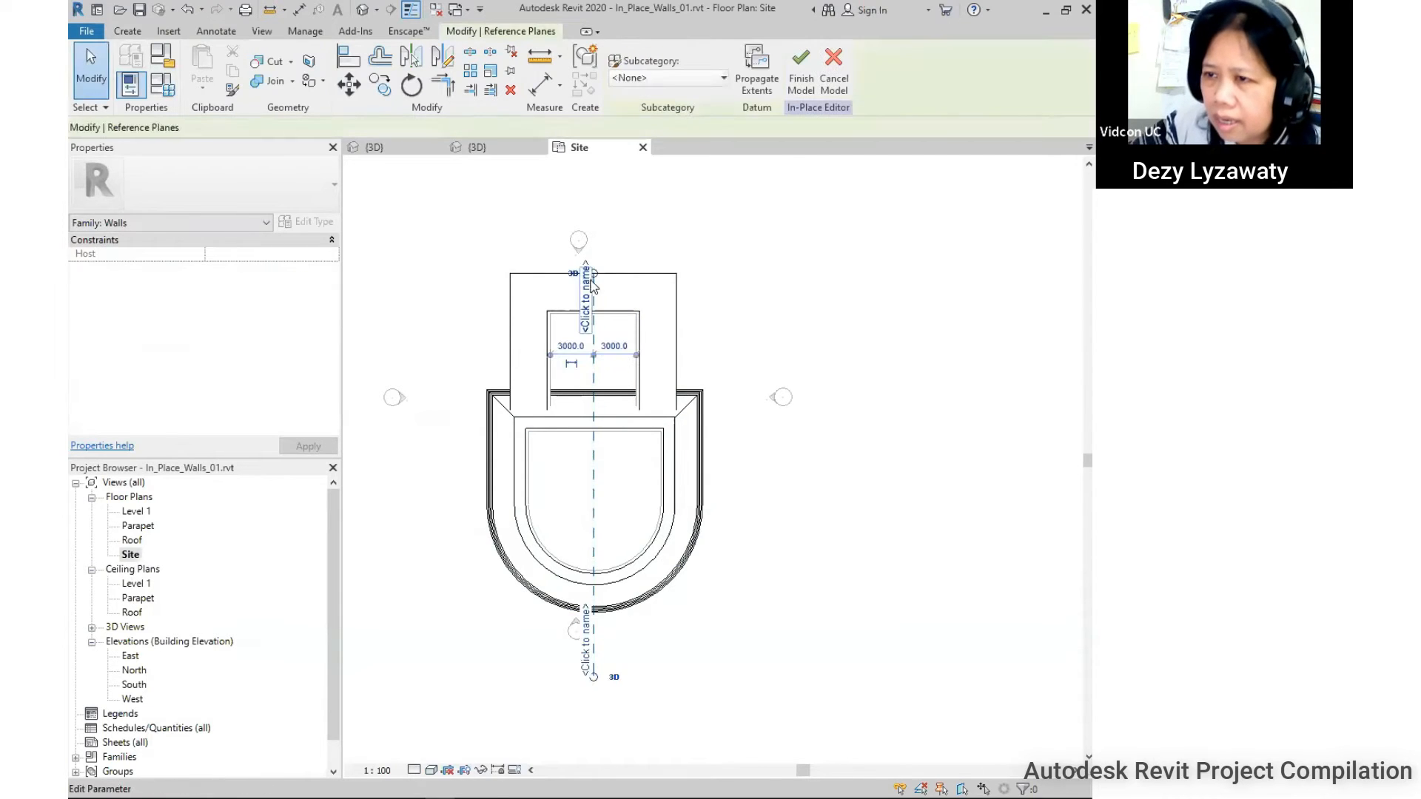
drag(593, 275, 590, 222)
click(621, 280)
middle_drag(734, 533, 695, 476)
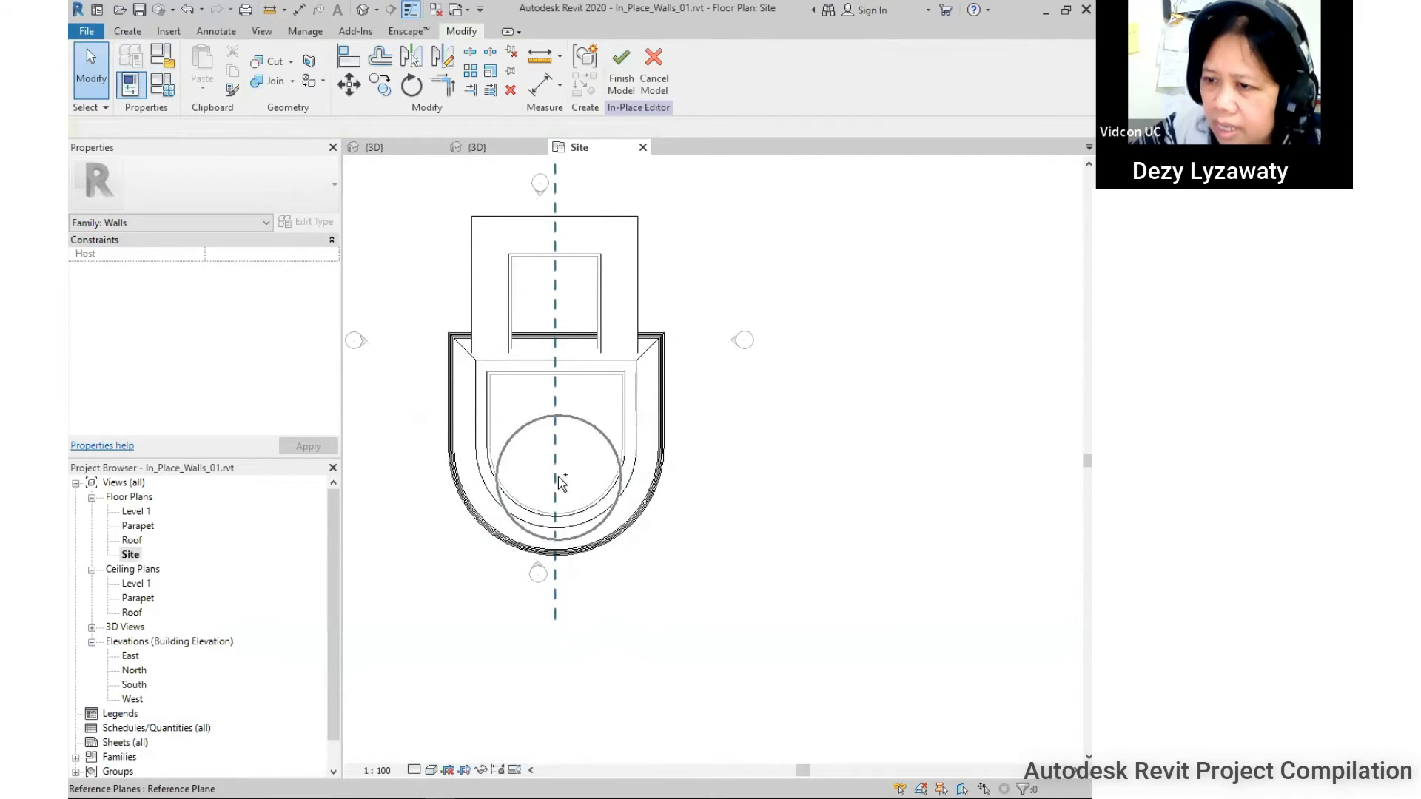
middle_drag(606, 406, 619, 447)
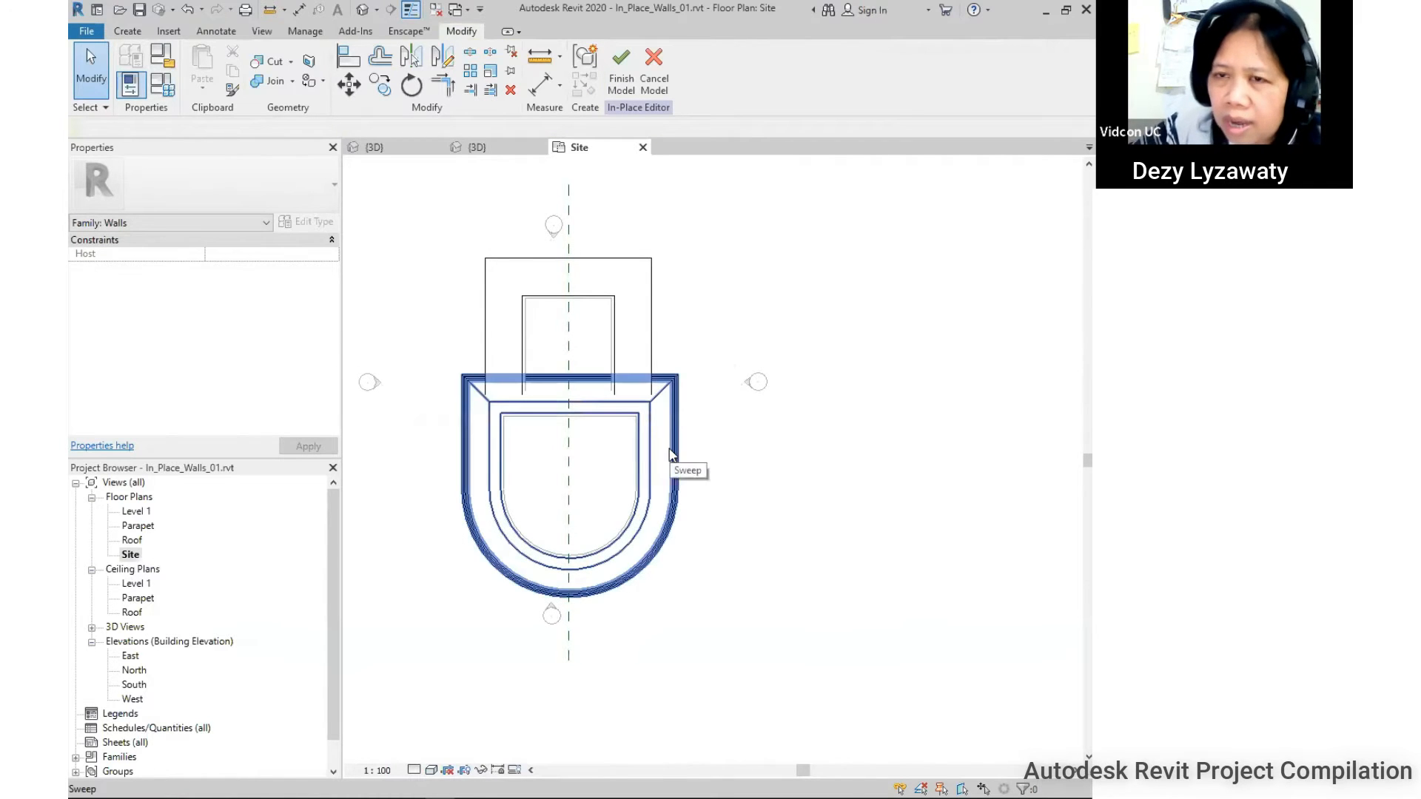
Start a void extrusion and pick the central vertical reference plane as its work plane.
click(128, 32)
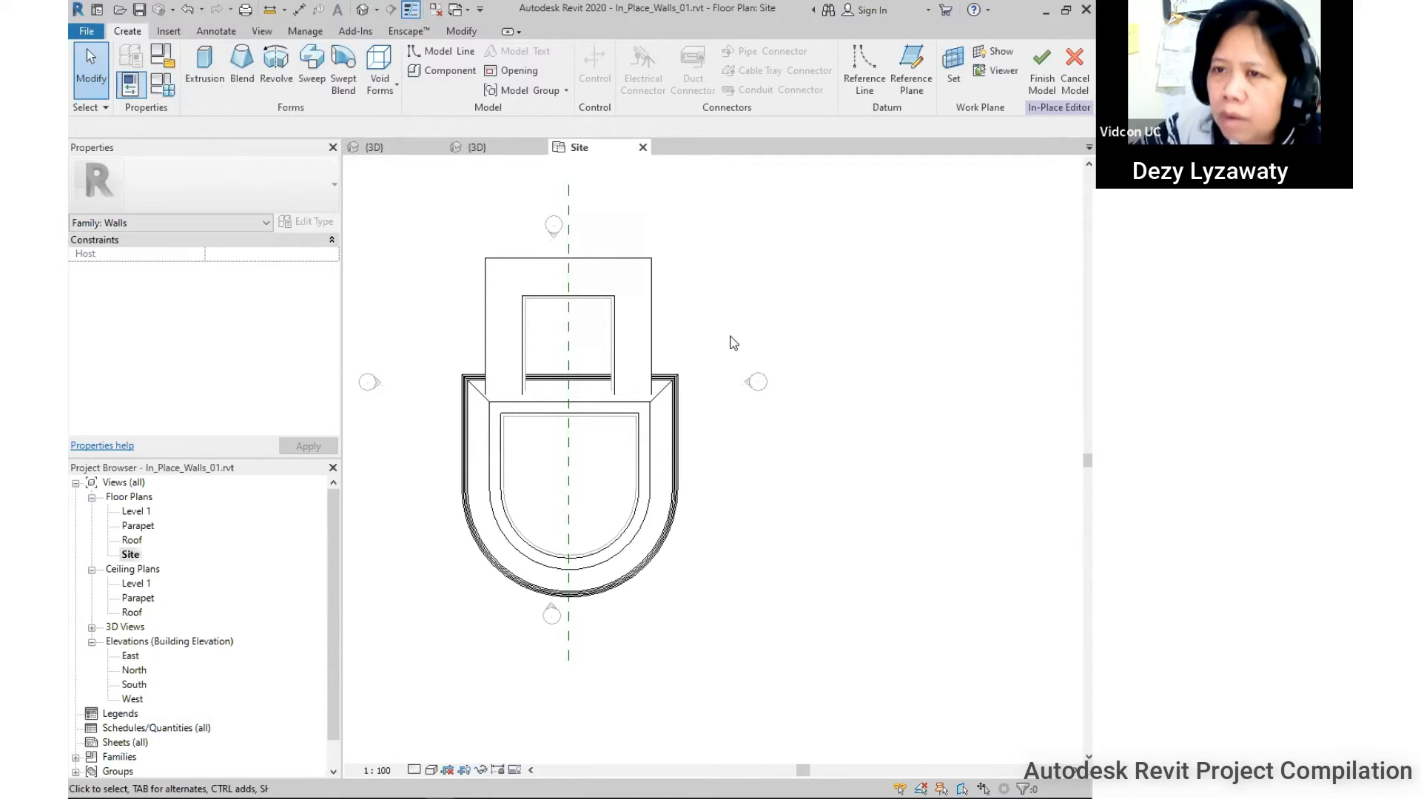
click(393, 90)
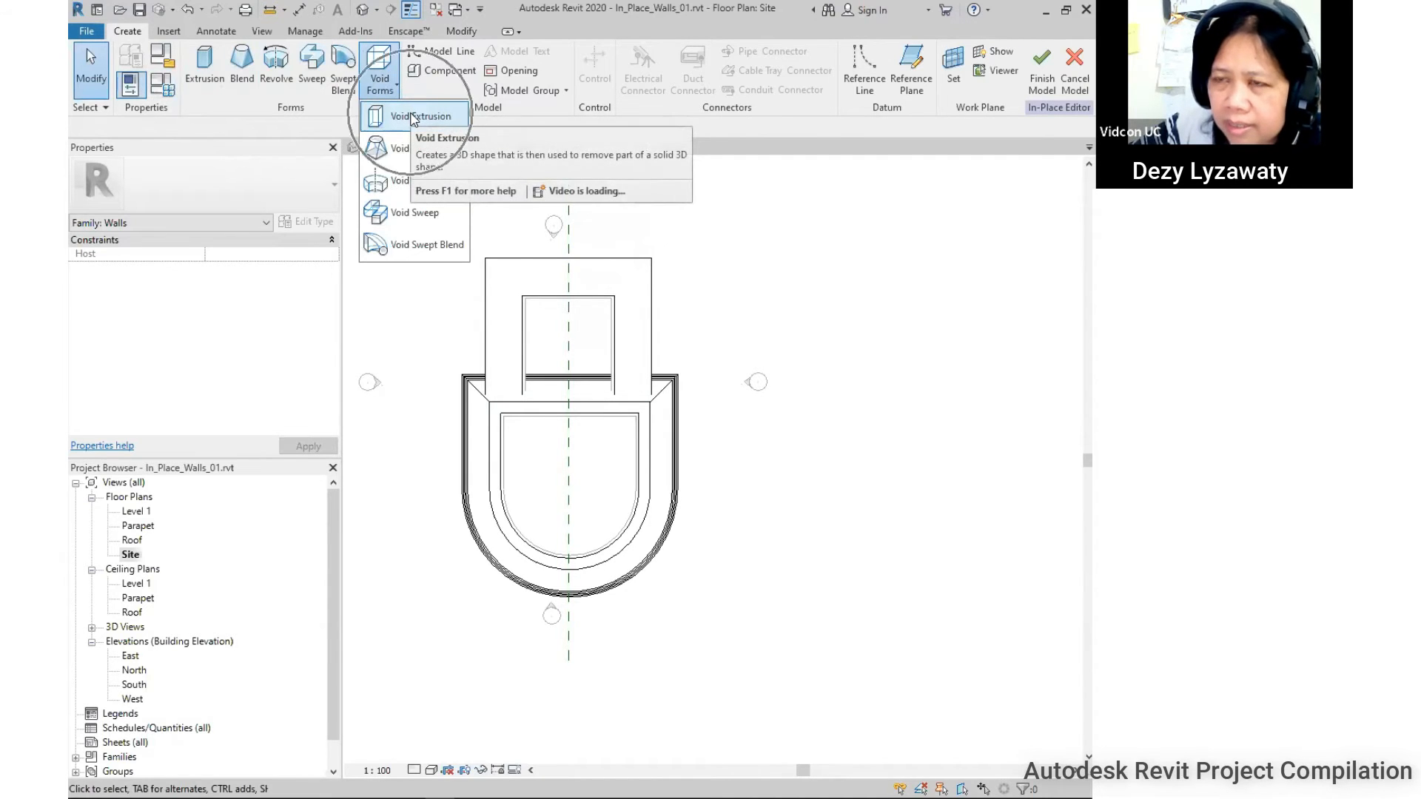
click(419, 117)
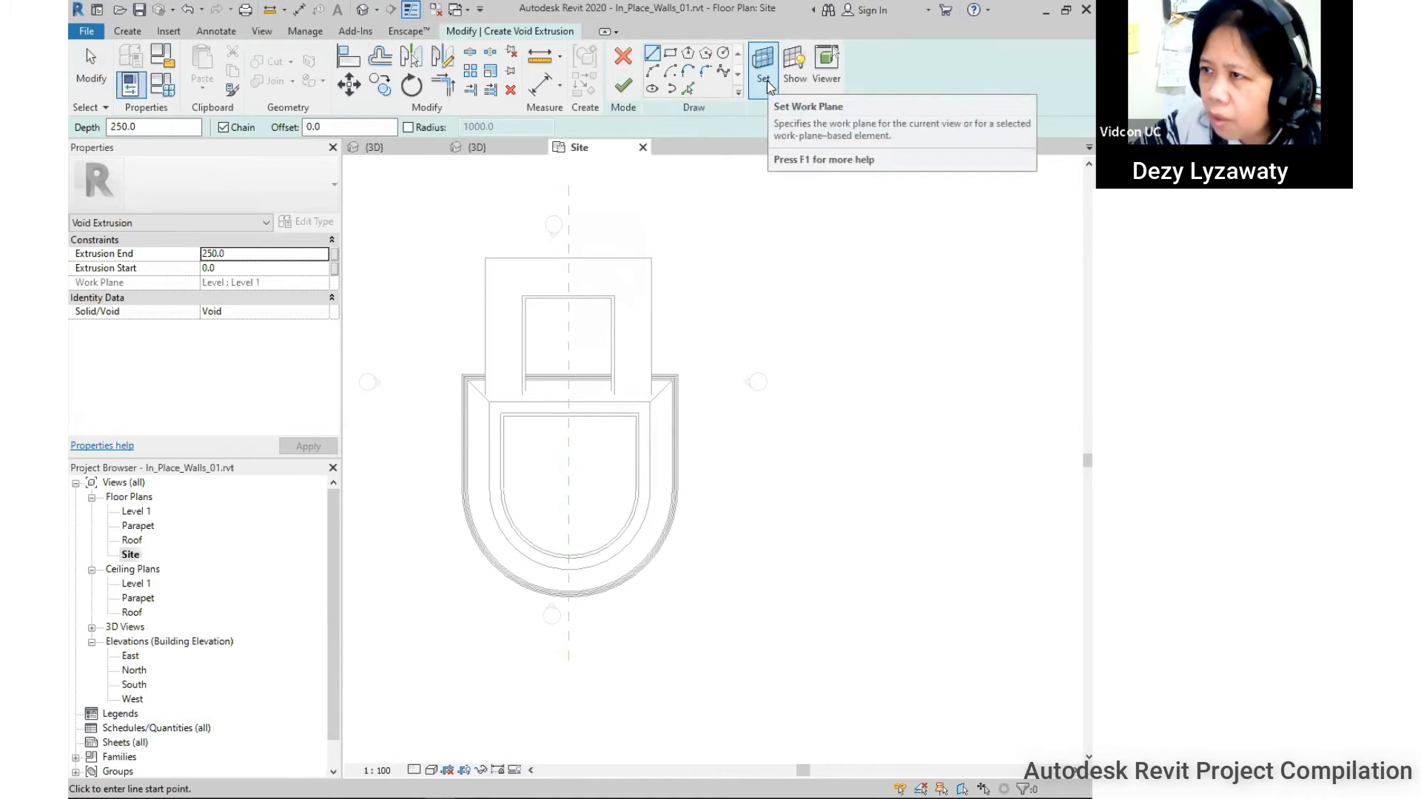
click(767, 86)
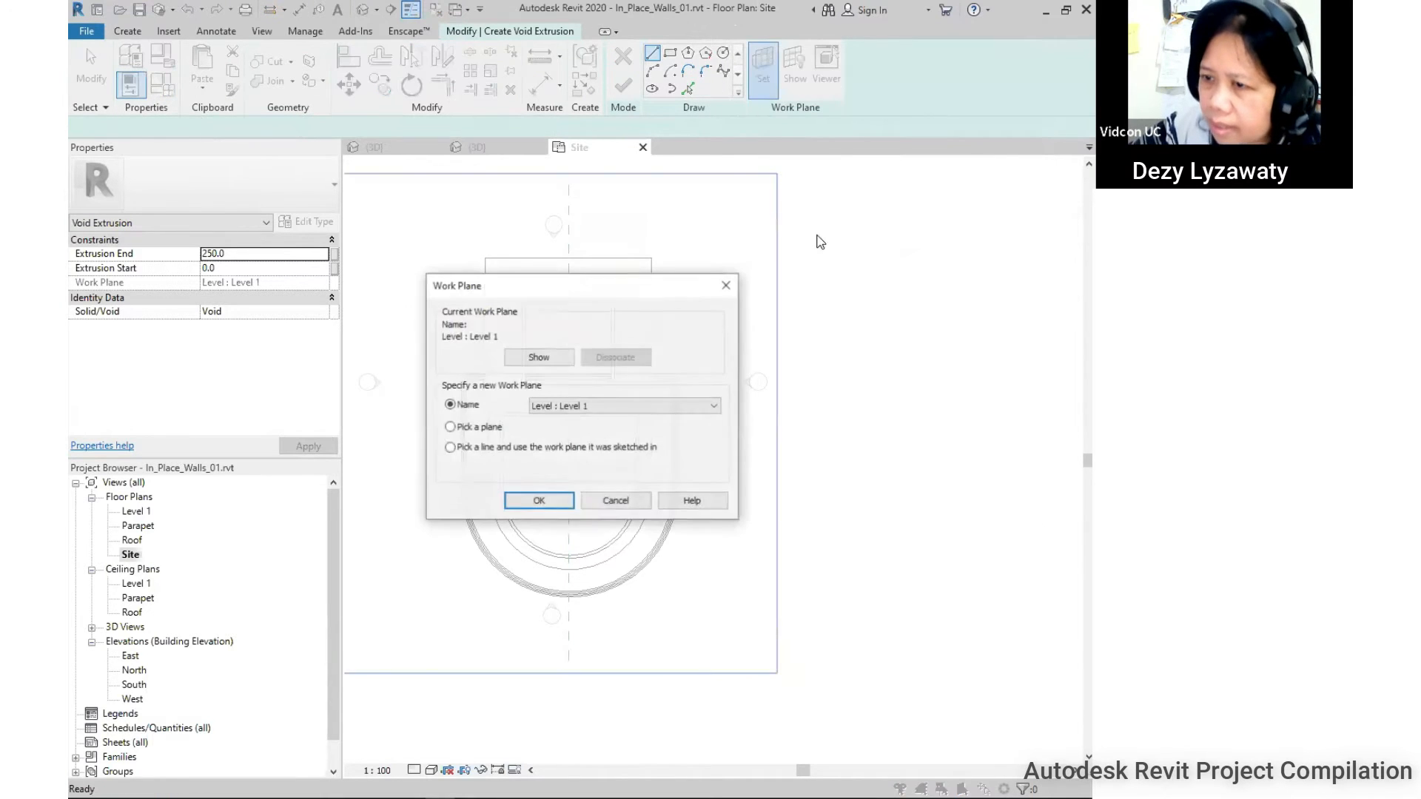
click(478, 429)
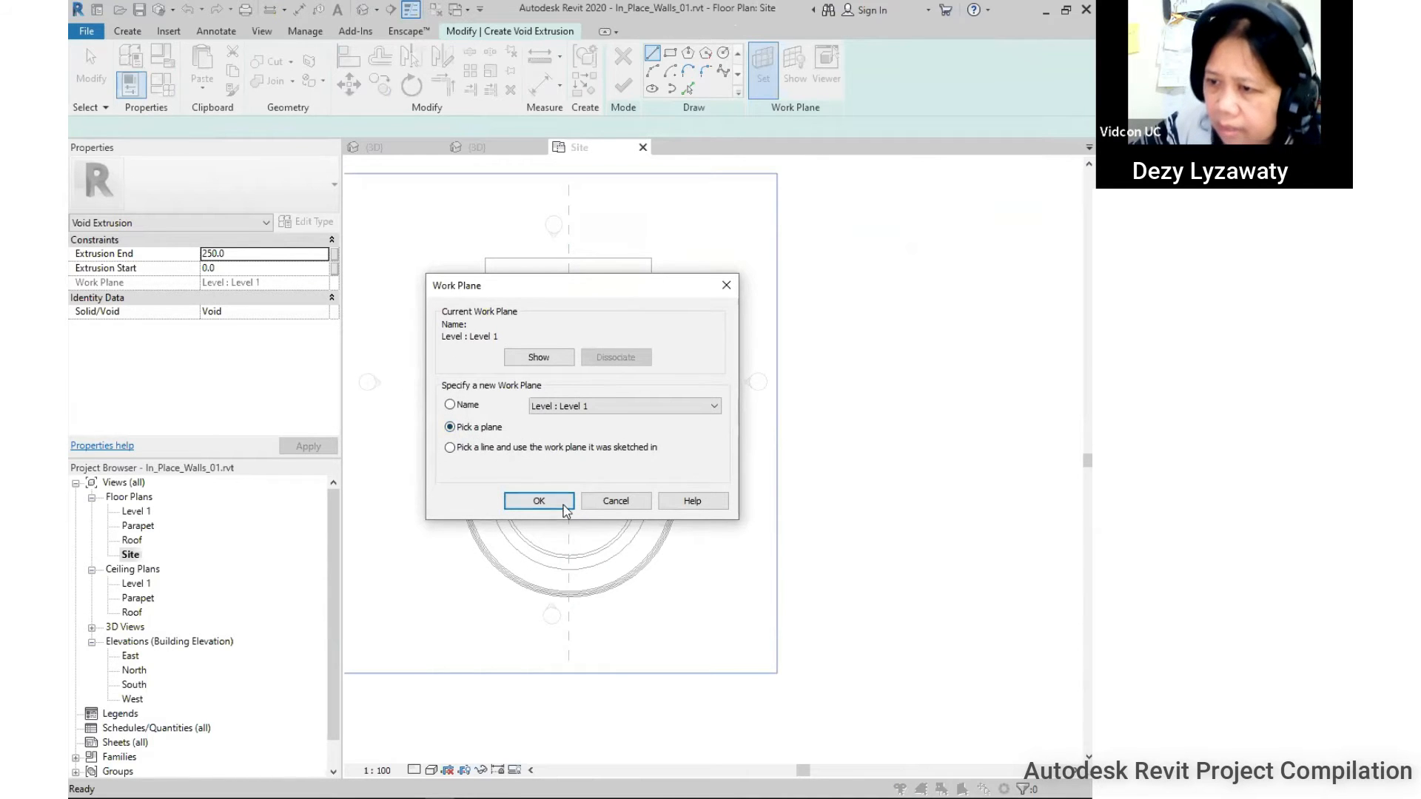
click(564, 505)
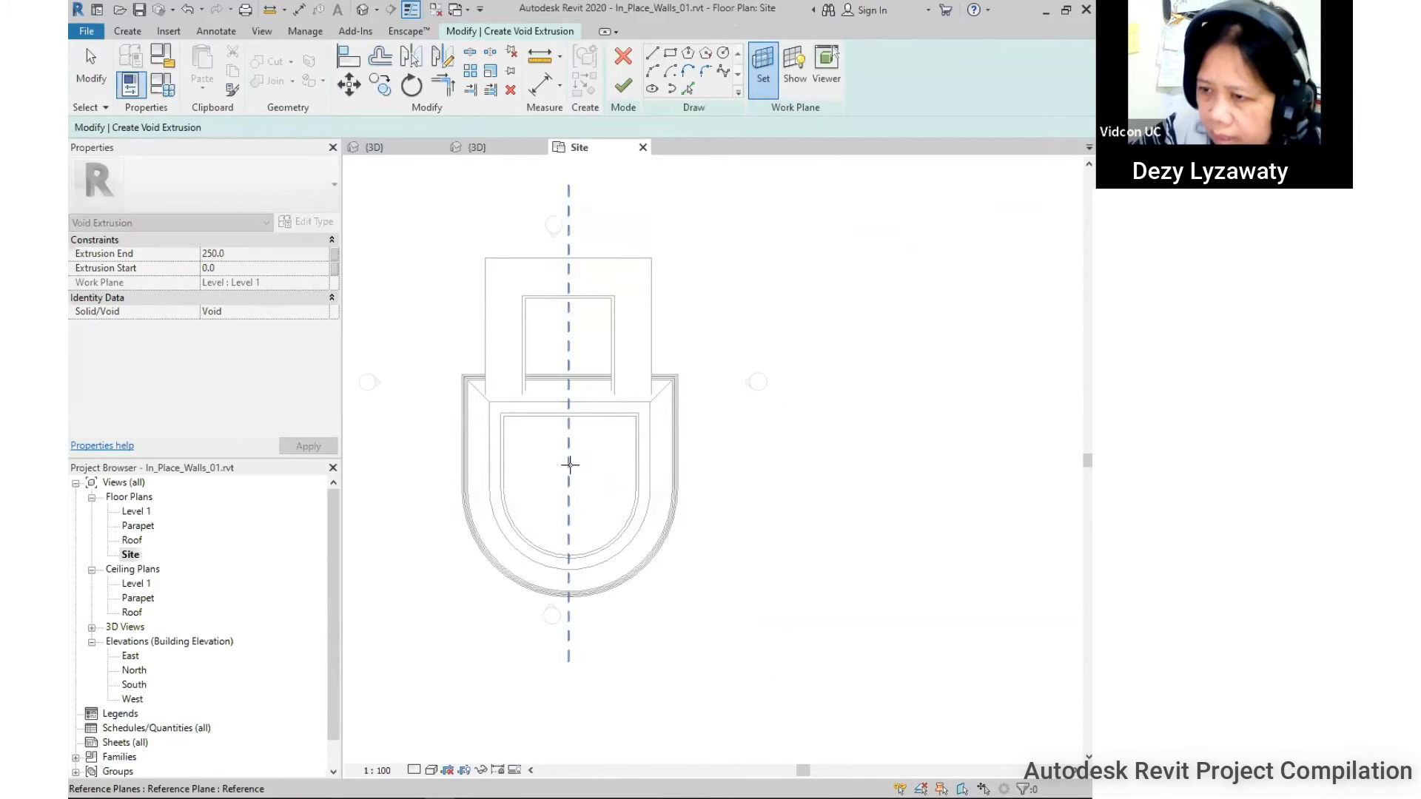
click(569, 465)
Open the West elevation as the view for sketching the void extrusion.
click(517, 290)
click(516, 279)
click(517, 291)
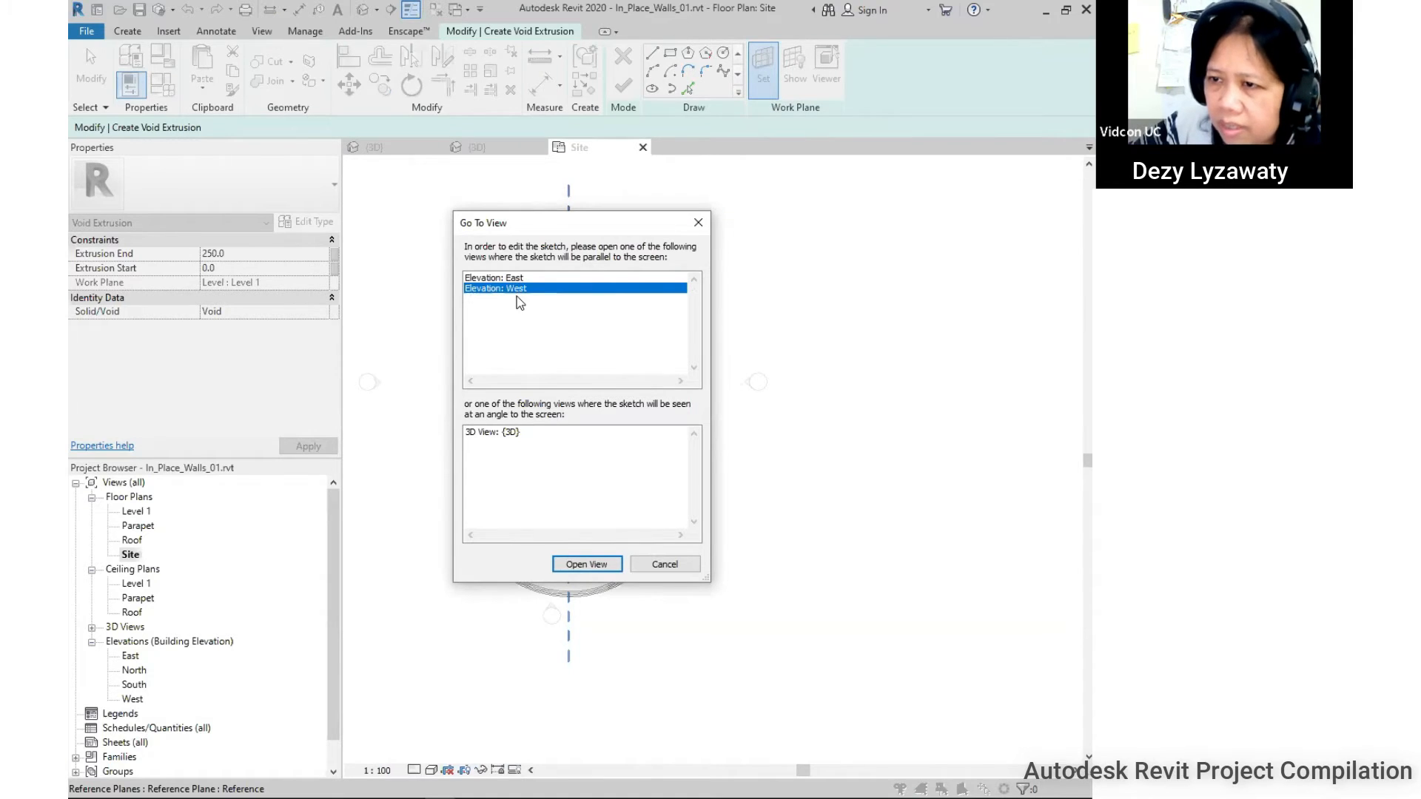
click(598, 567)
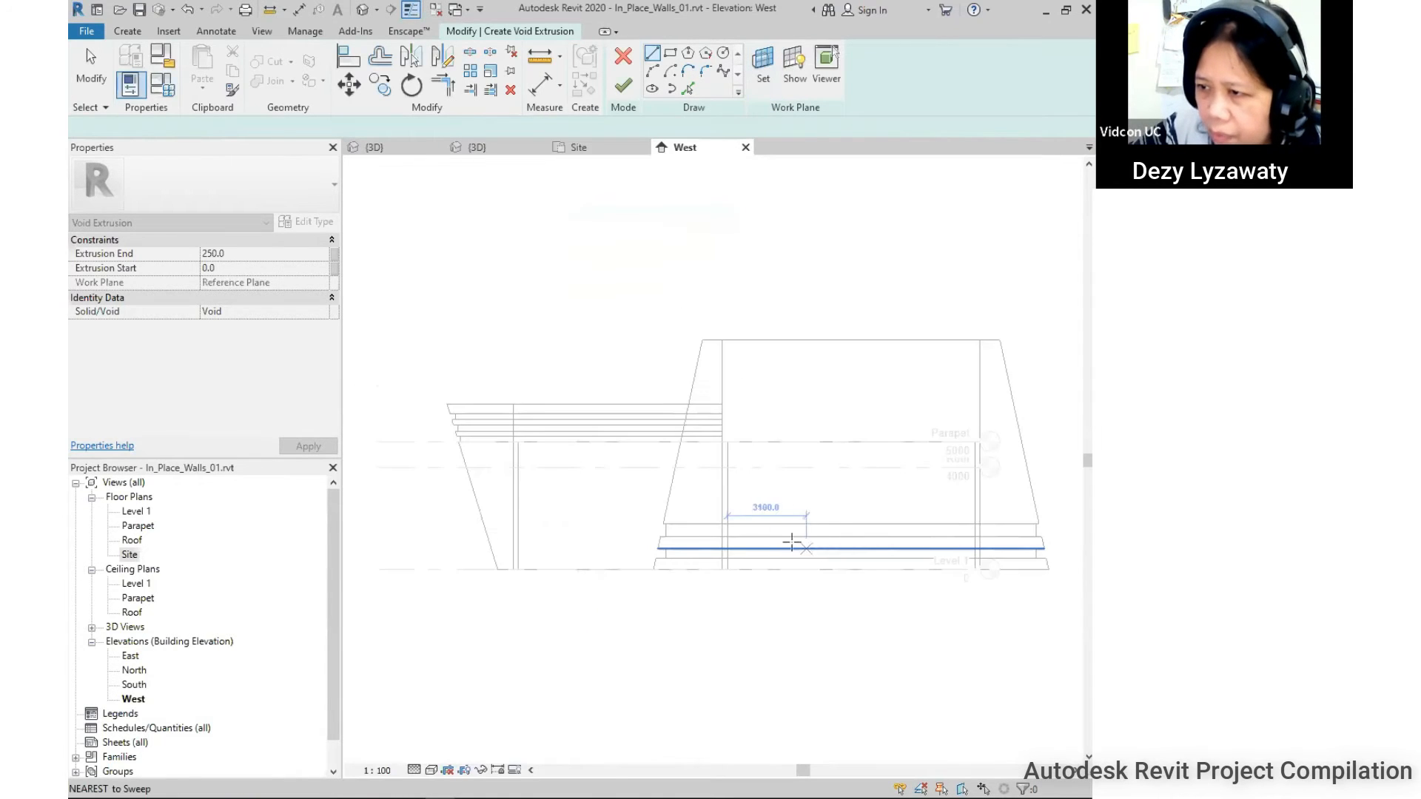
Sketch a closed four-sided void outline over the blue wall's top, with vertical sides about 1670 and 5800 mm and a lower edge sloping about 15°.
middle_drag(777, 542, 583, 498)
scroll(640, 463, down, 1)
middle_drag(861, 500, 862, 498)
scroll(854, 485, down, 1)
scroll(592, 337, up, 2)
click(572, 332)
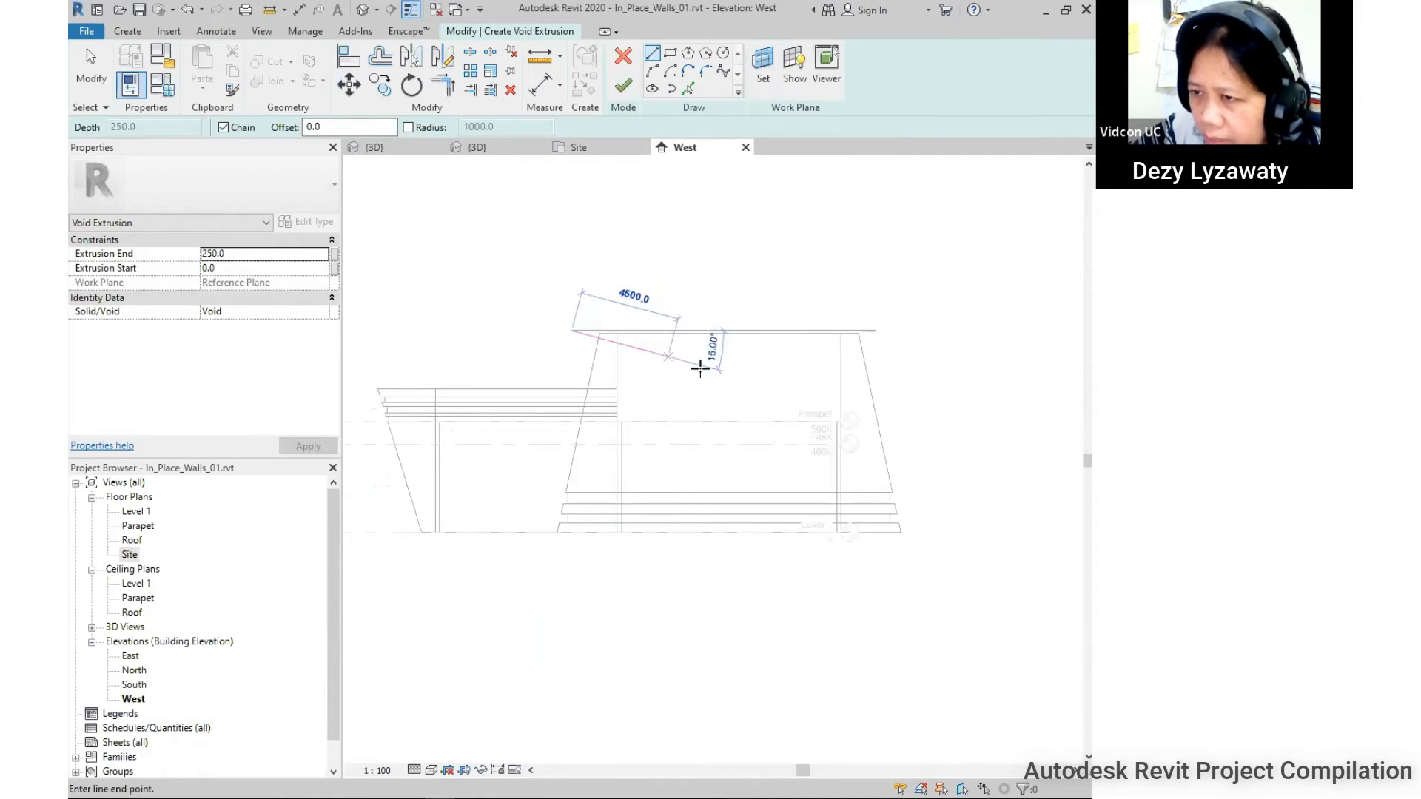
click(911, 421)
click(911, 293)
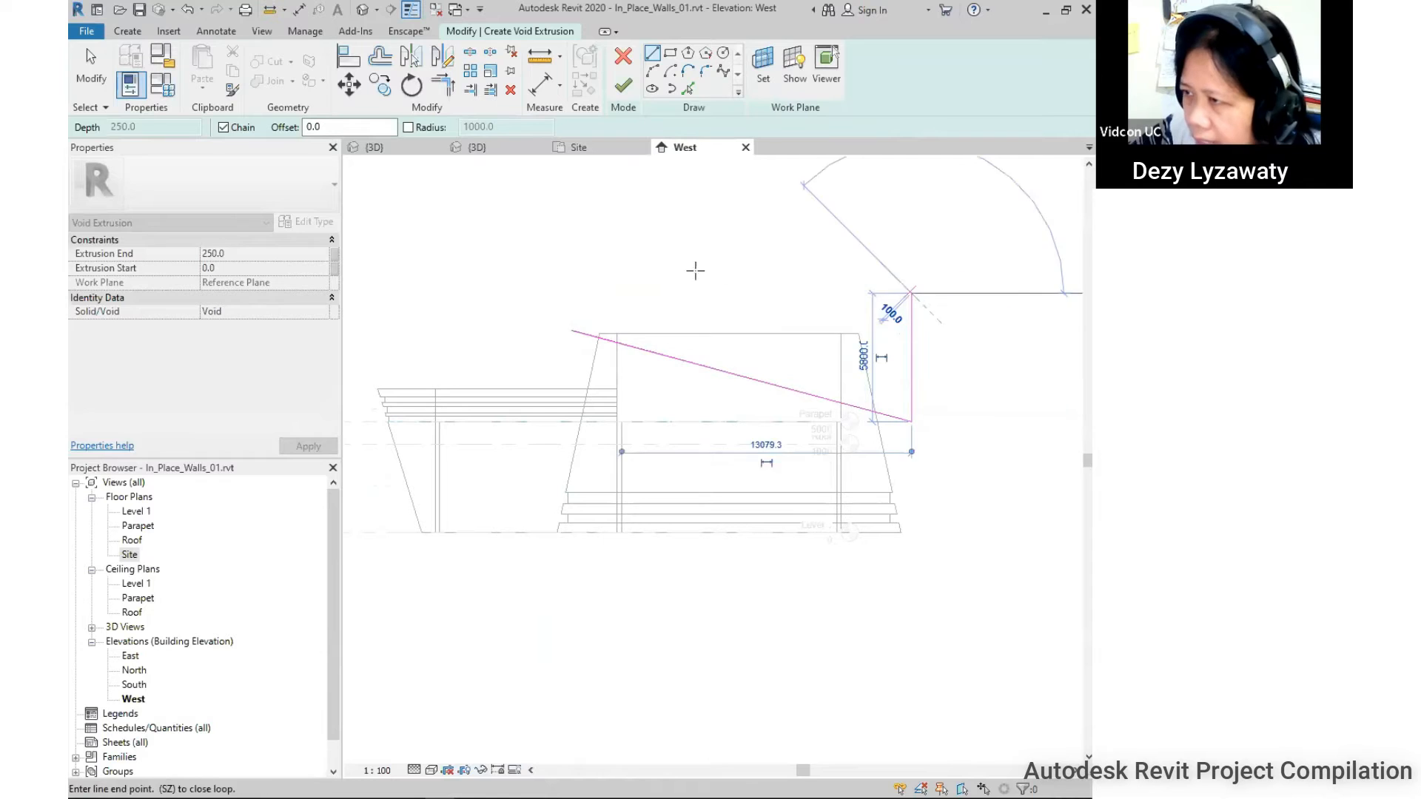
click(571, 294)
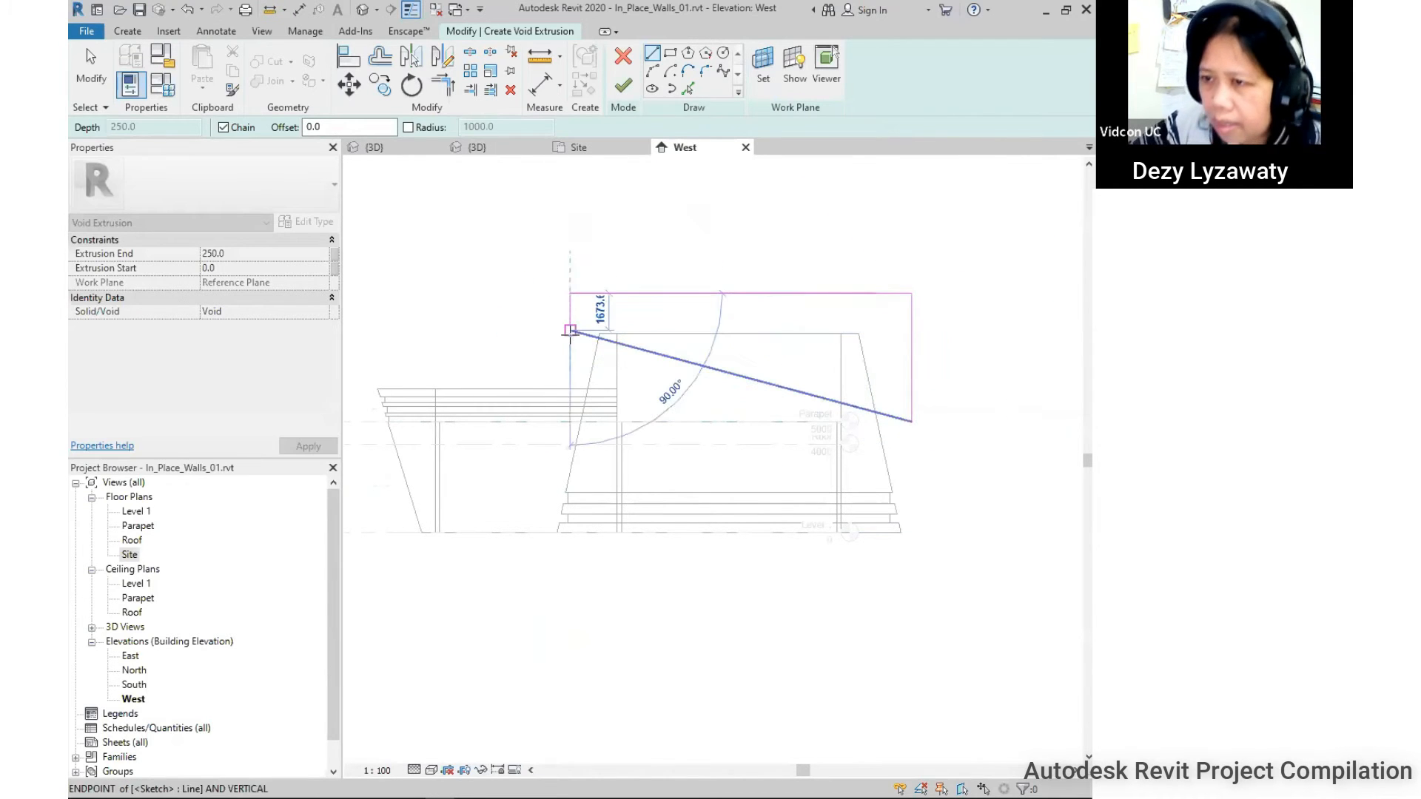
click(570, 331)
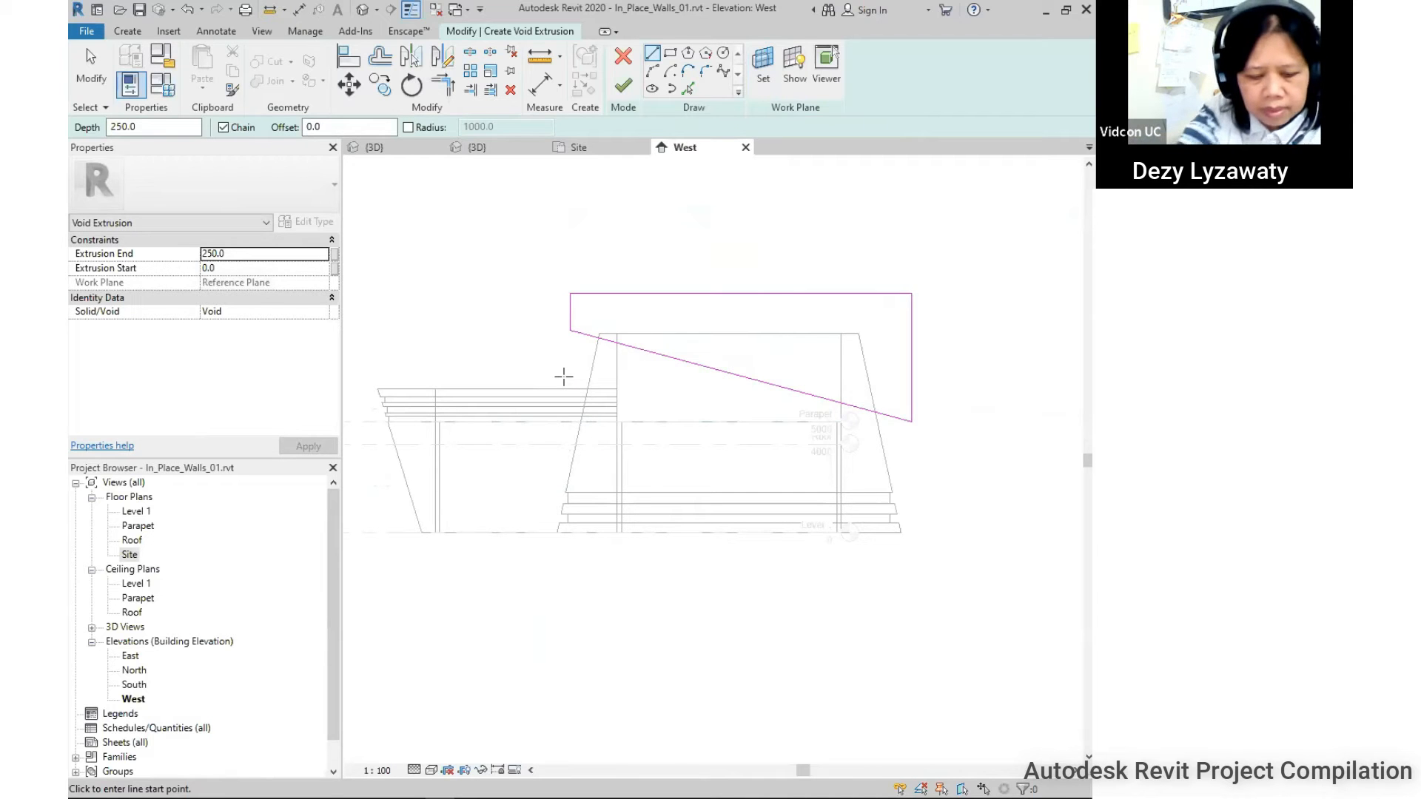
key(Escape)
key(Escape)
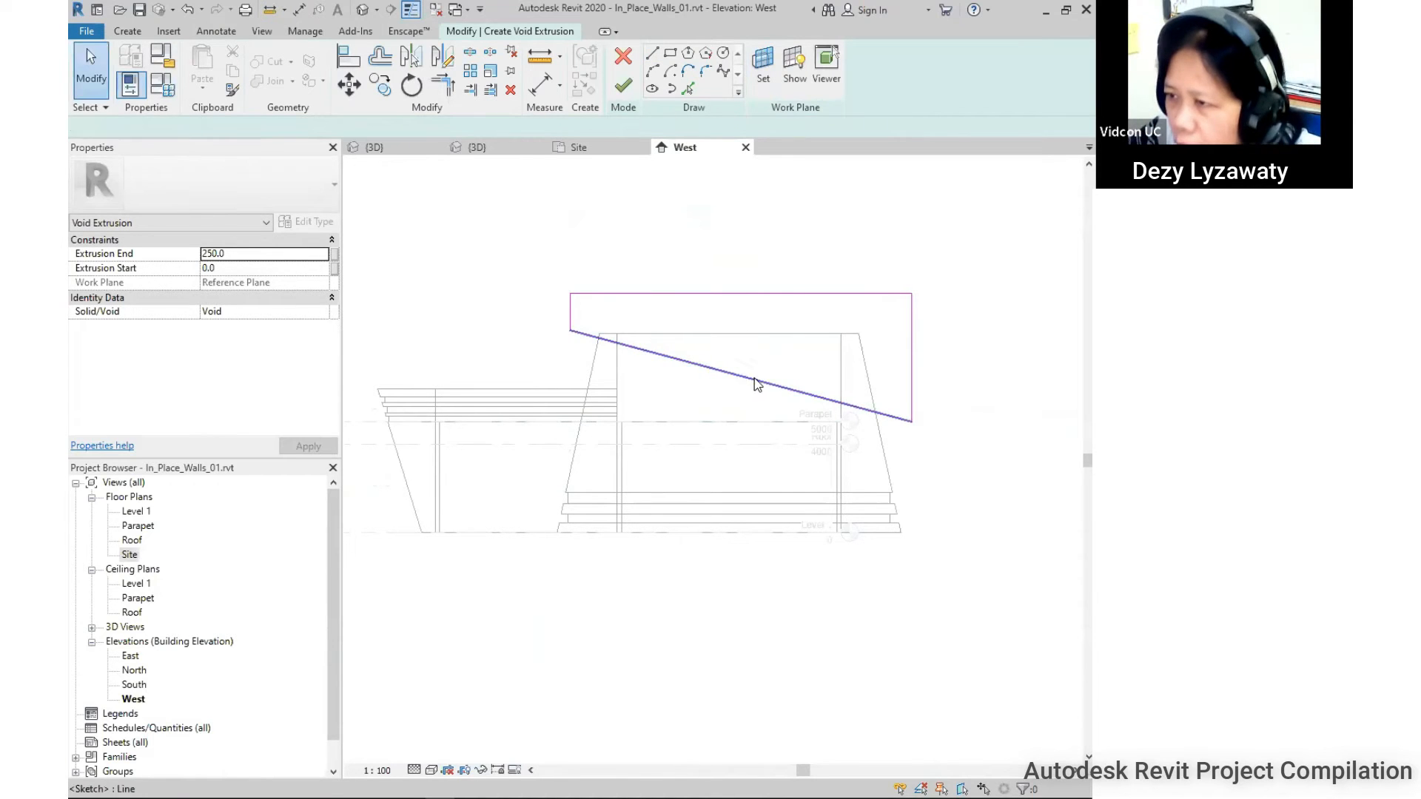
Move the void outline's sloping lower edge slightly down, parallel to itself, to about 6100 mm from the opposite upper corner.
click(778, 384)
drag(773, 405, 781, 397)
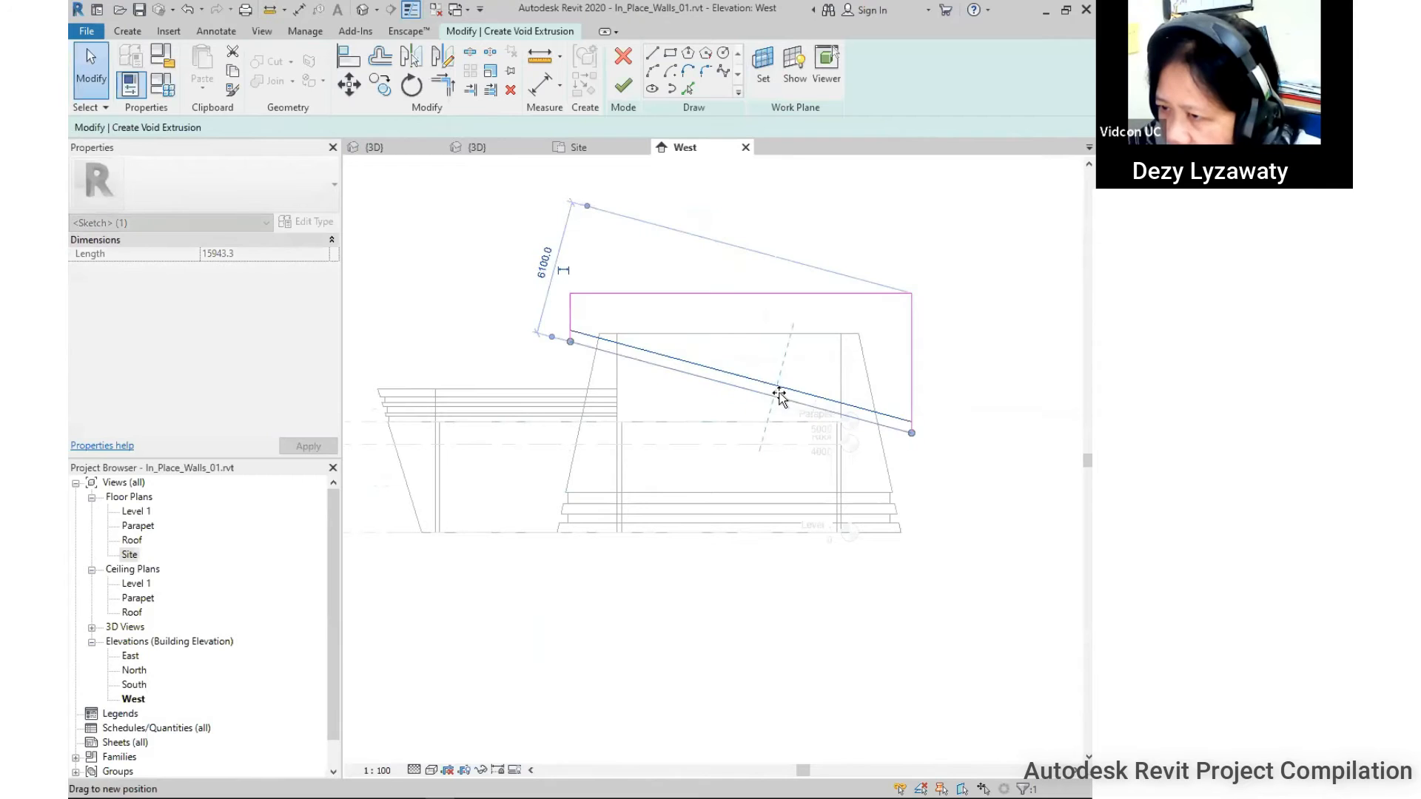
click(974, 393)
middle_drag(928, 399, 914, 402)
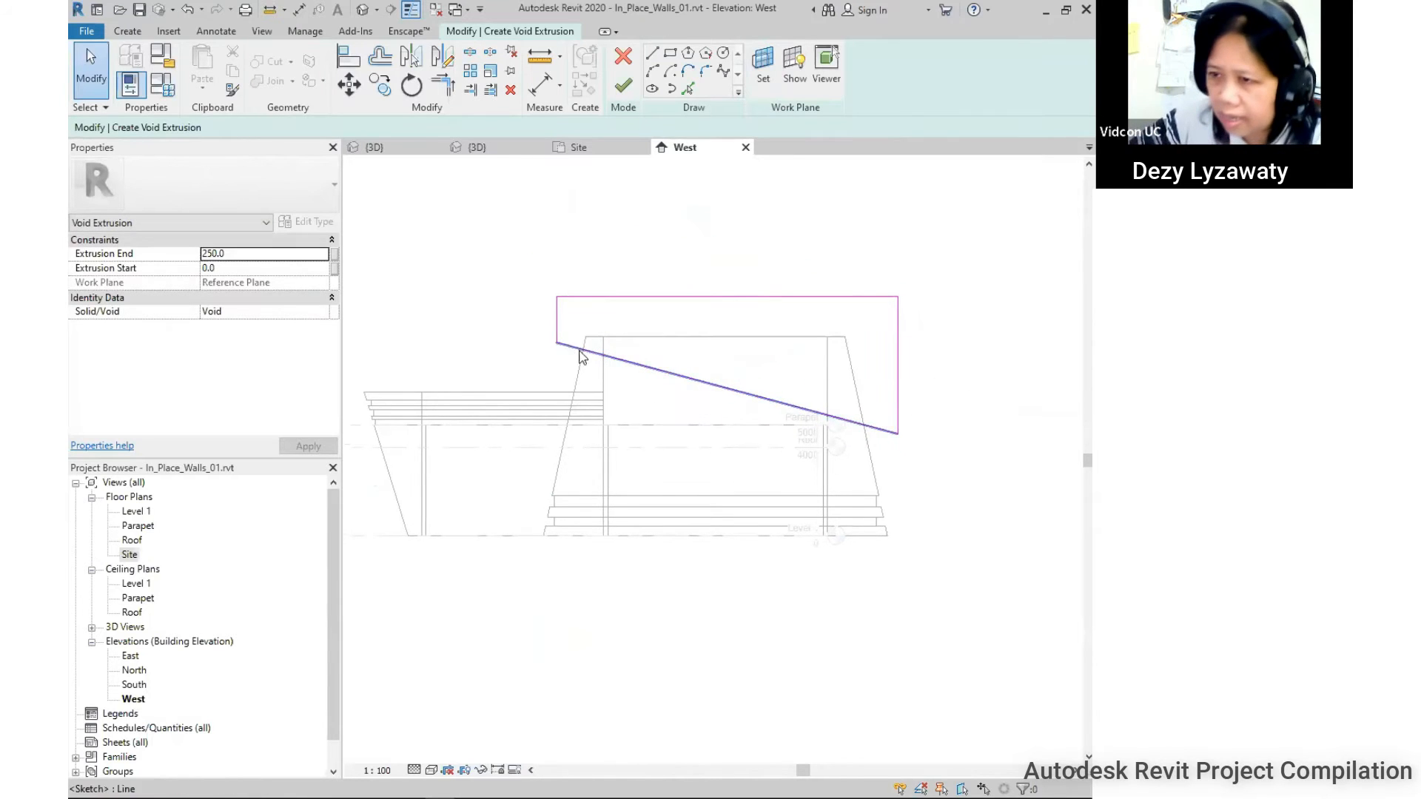
middle_drag(755, 386, 711, 375)
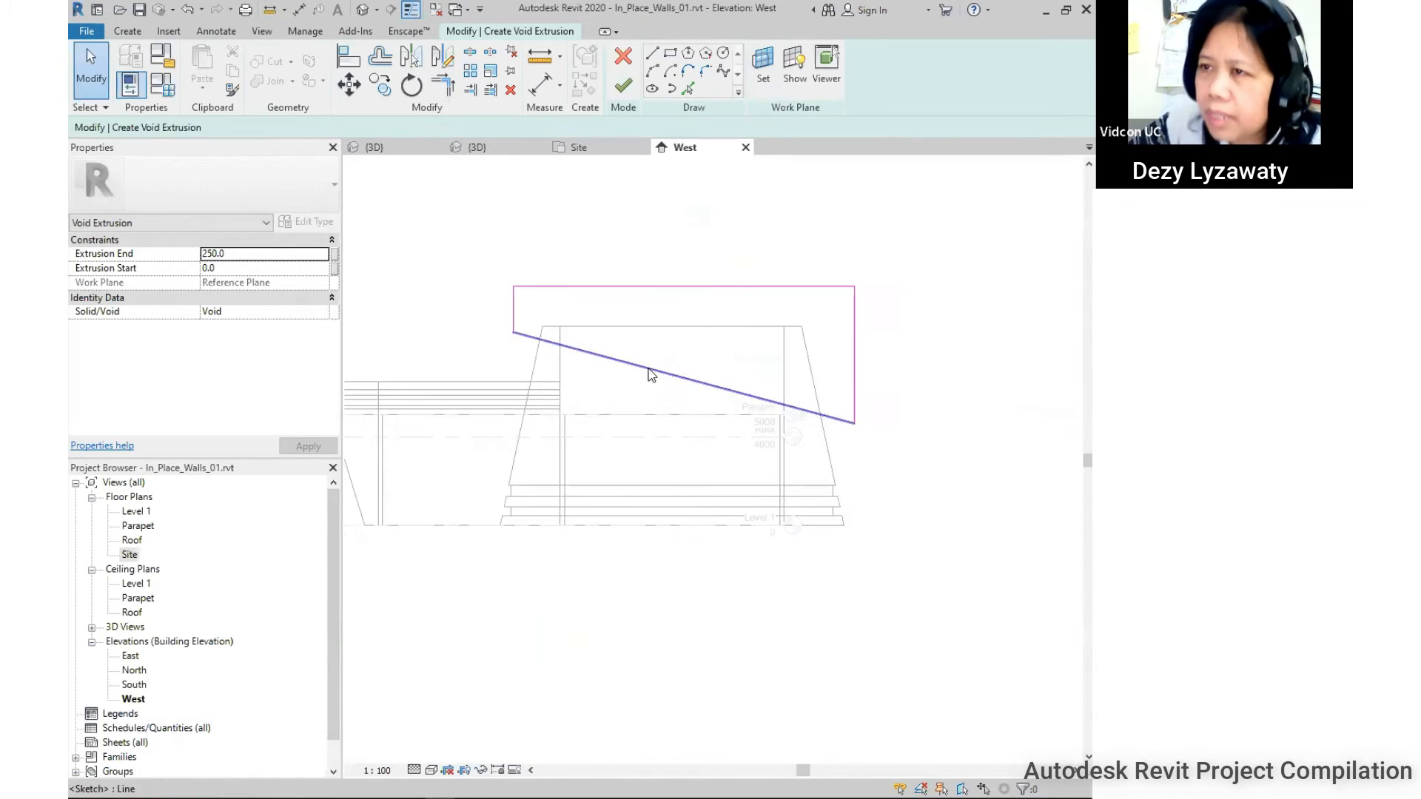
Open the default 3D view and finish the sloped void extrusion sketch.
click(364, 9)
mouse_move(630, 449)
shift+middle_down()
mouse_move(876, 431)
mouse_move(622, 454)
mouse_move(553, 415)
mouse_move(669, 460)
mouse_move(615, 449)
shift+middle_up()
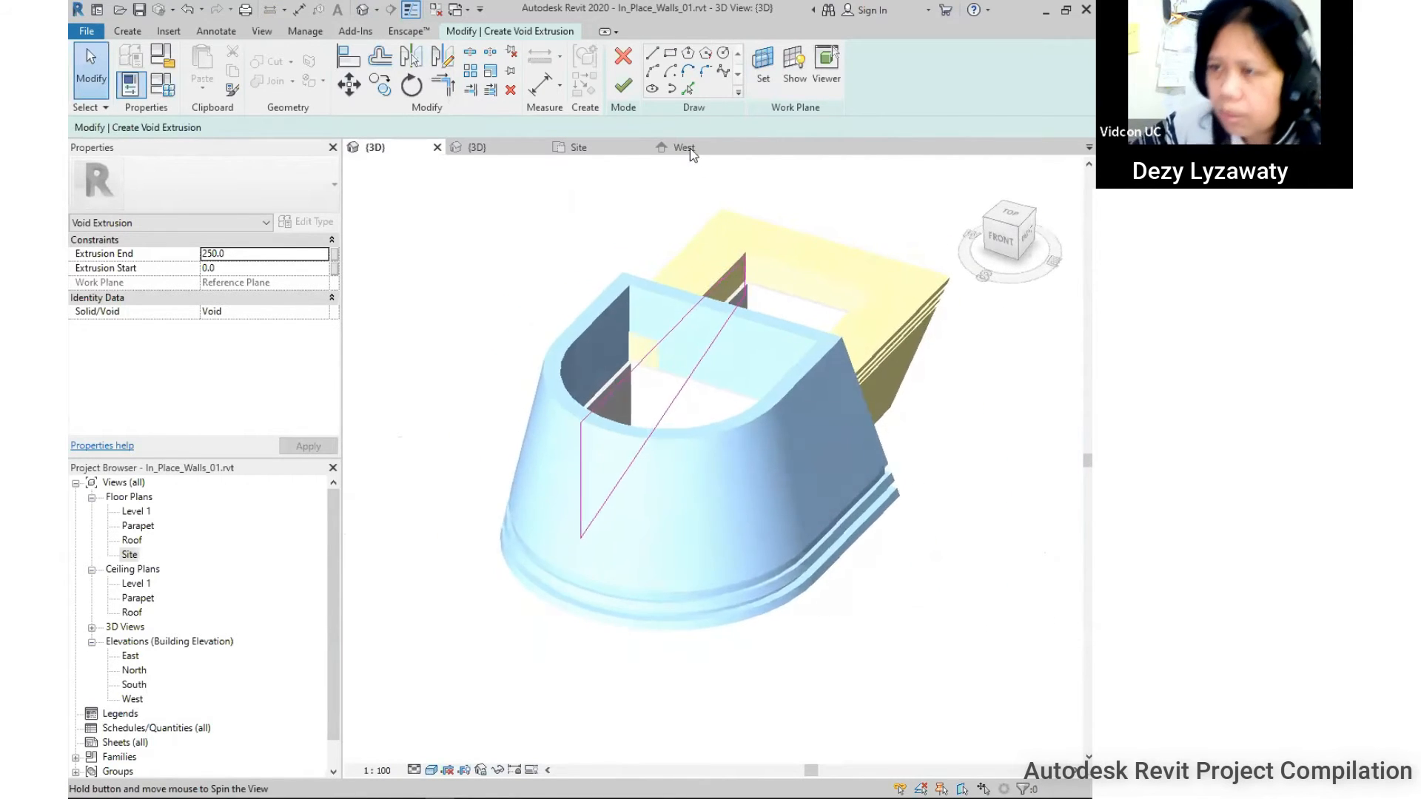
click(624, 91)
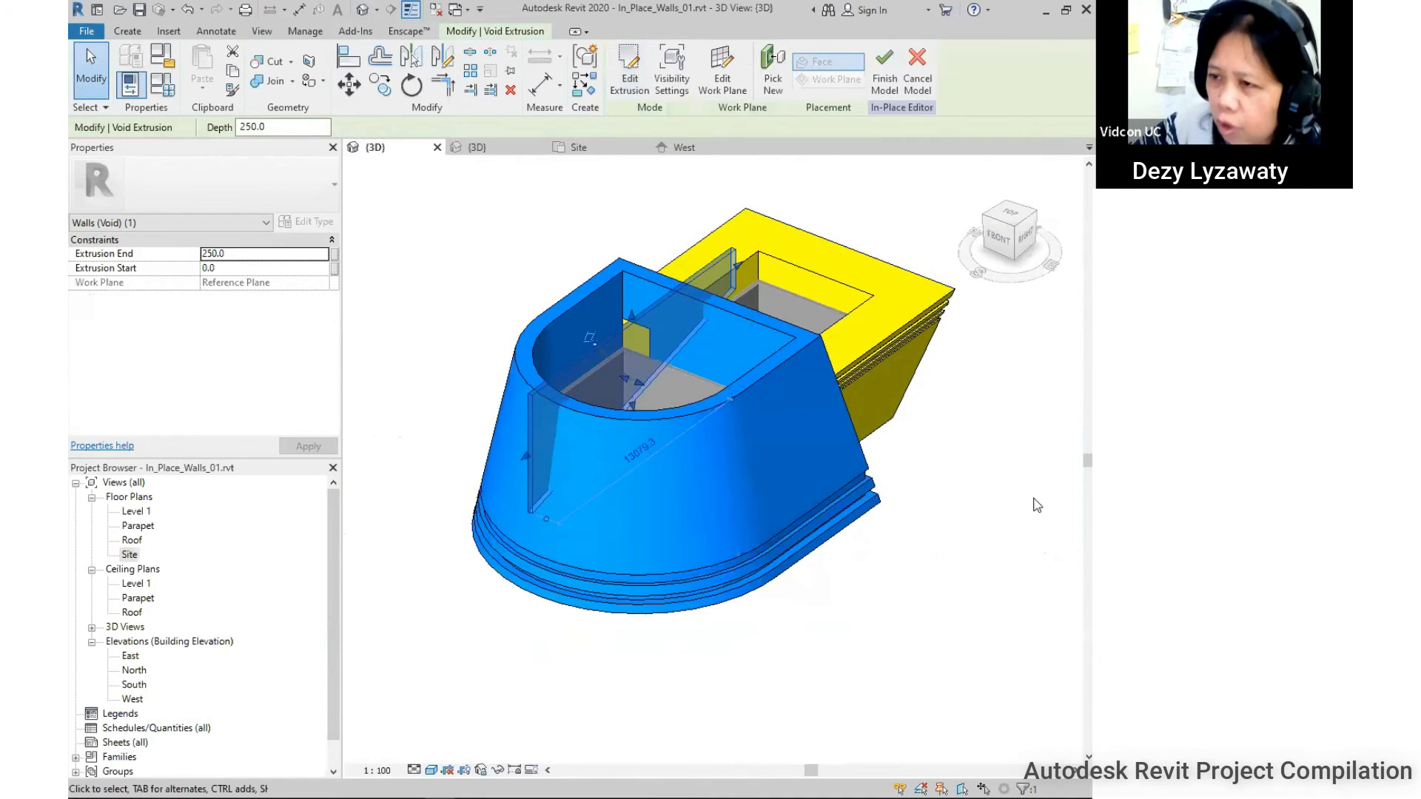
Stretch the sloped void extrusion past both sides of the blue wall, to about -13746 start and 10636 end, so it cuts the top.
click(1037, 506)
click(705, 307)
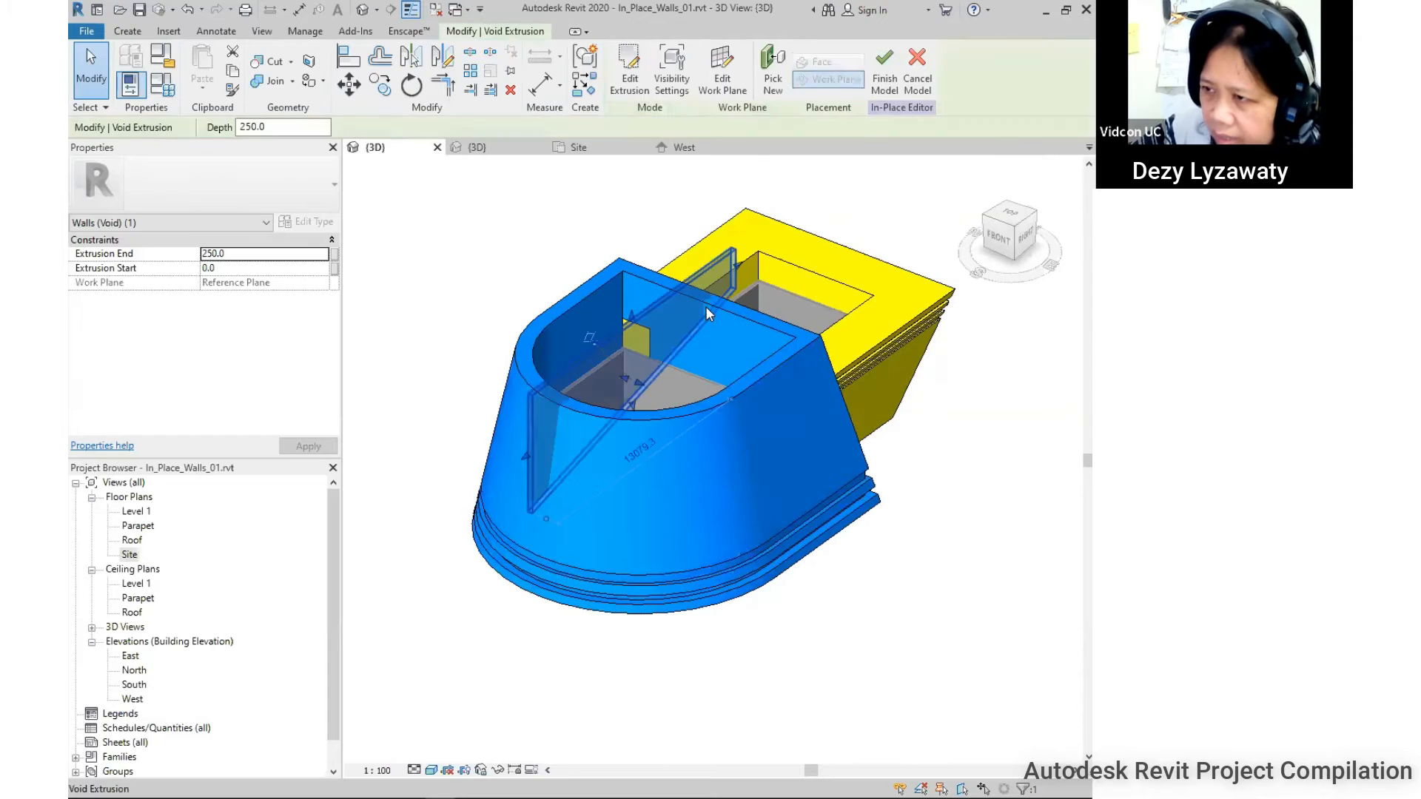
click(707, 306)
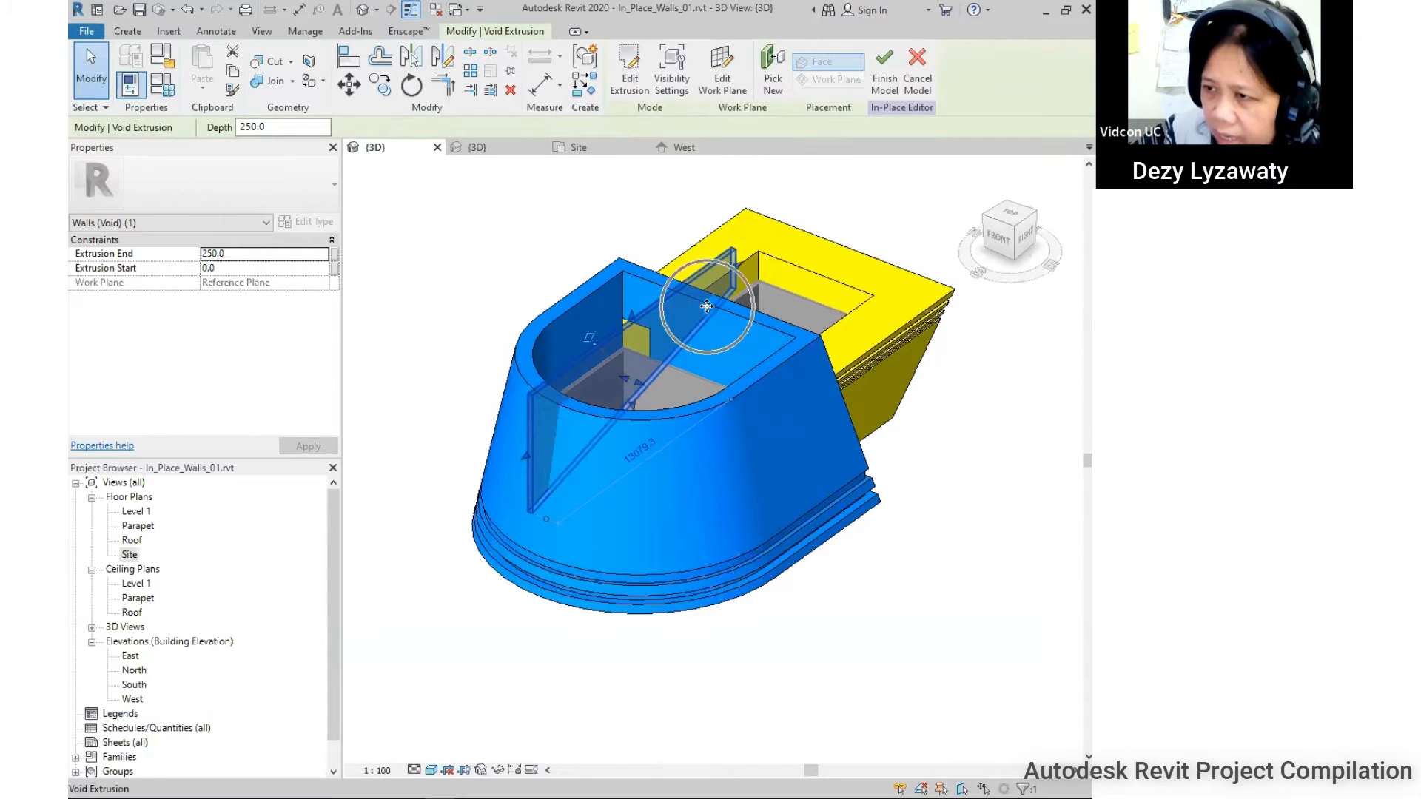
key(ctrl)
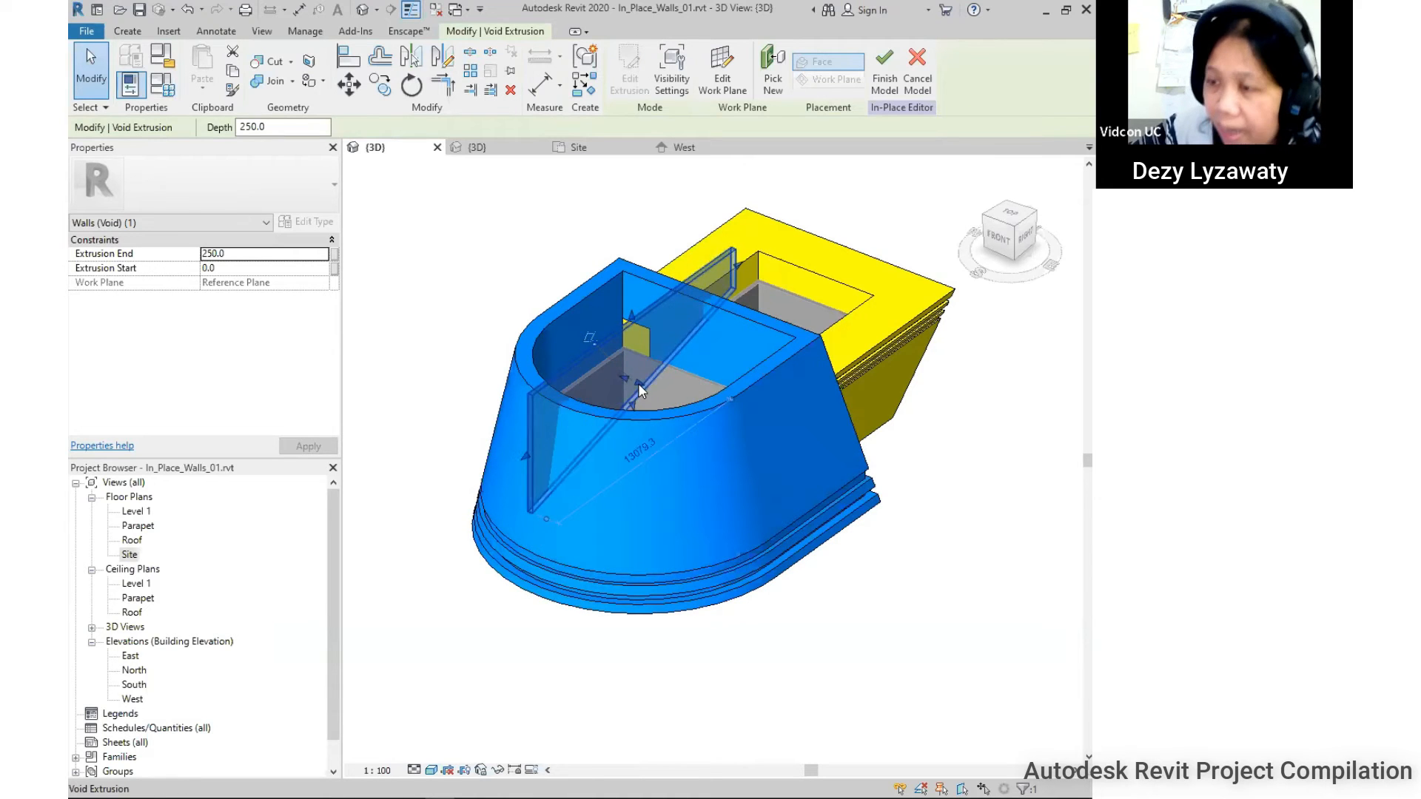
drag(638, 384, 877, 493)
drag(626, 378, 448, 256)
click(958, 466)
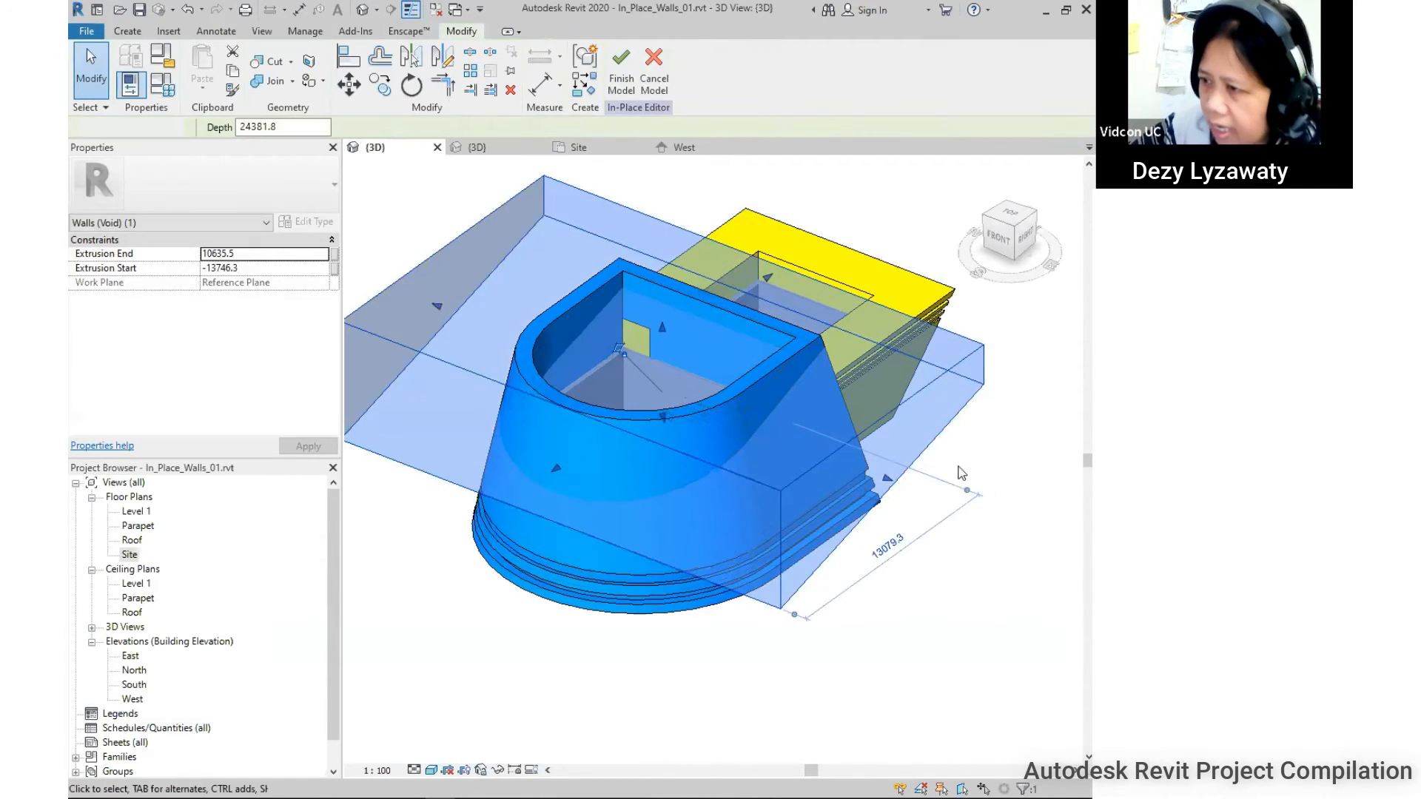
Examine the sloped cut, compare it with the arched front opening in the In_Place_Walls_06 model, and return to the In_Place_Walls_01 3D view.
shift+middle_drag(602, 512, 779, 539)
middle_drag(563, 501, 718, 497)
scroll(717, 507, up, 1)
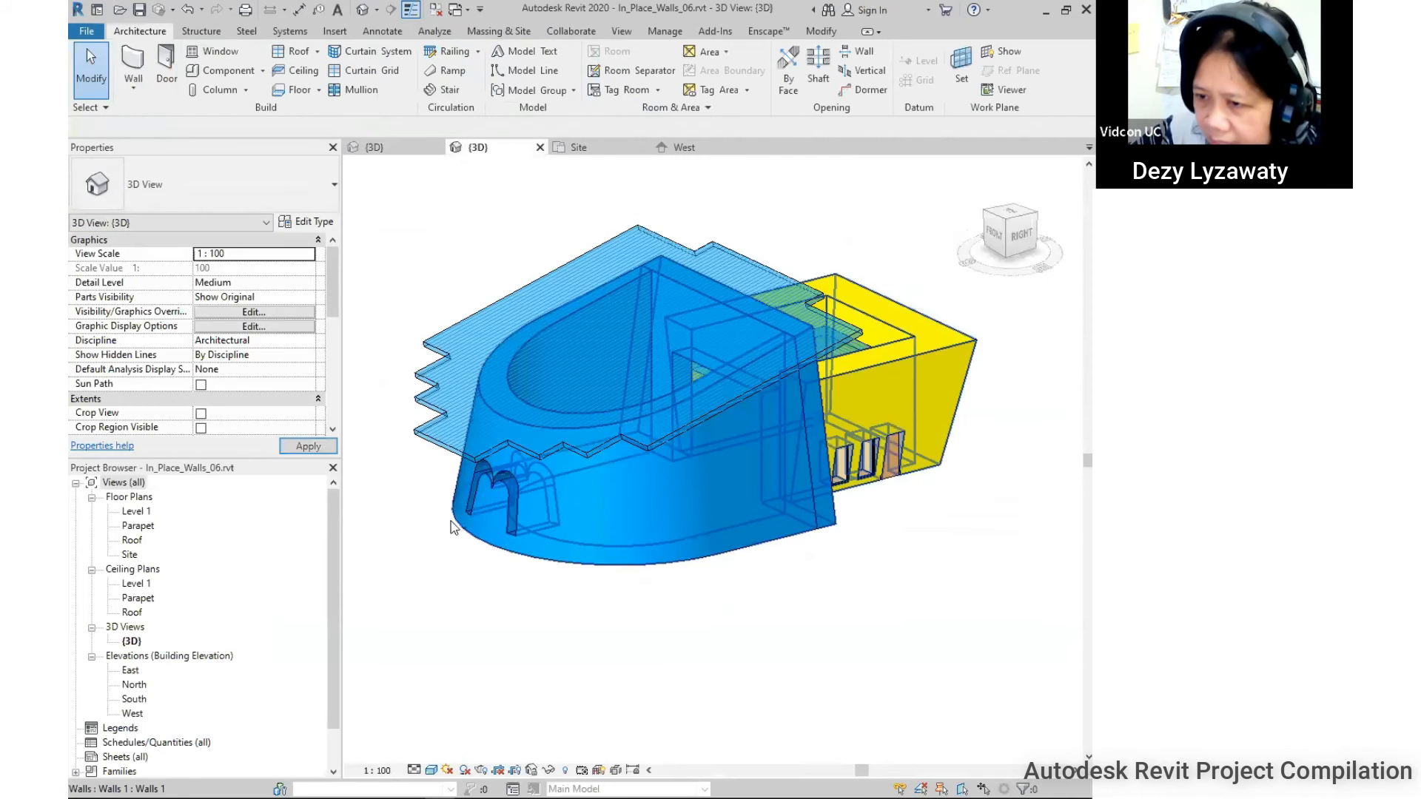
shift+middle_drag(621, 520, 548, 524)
shift+middle_drag(649, 533, 492, 436)
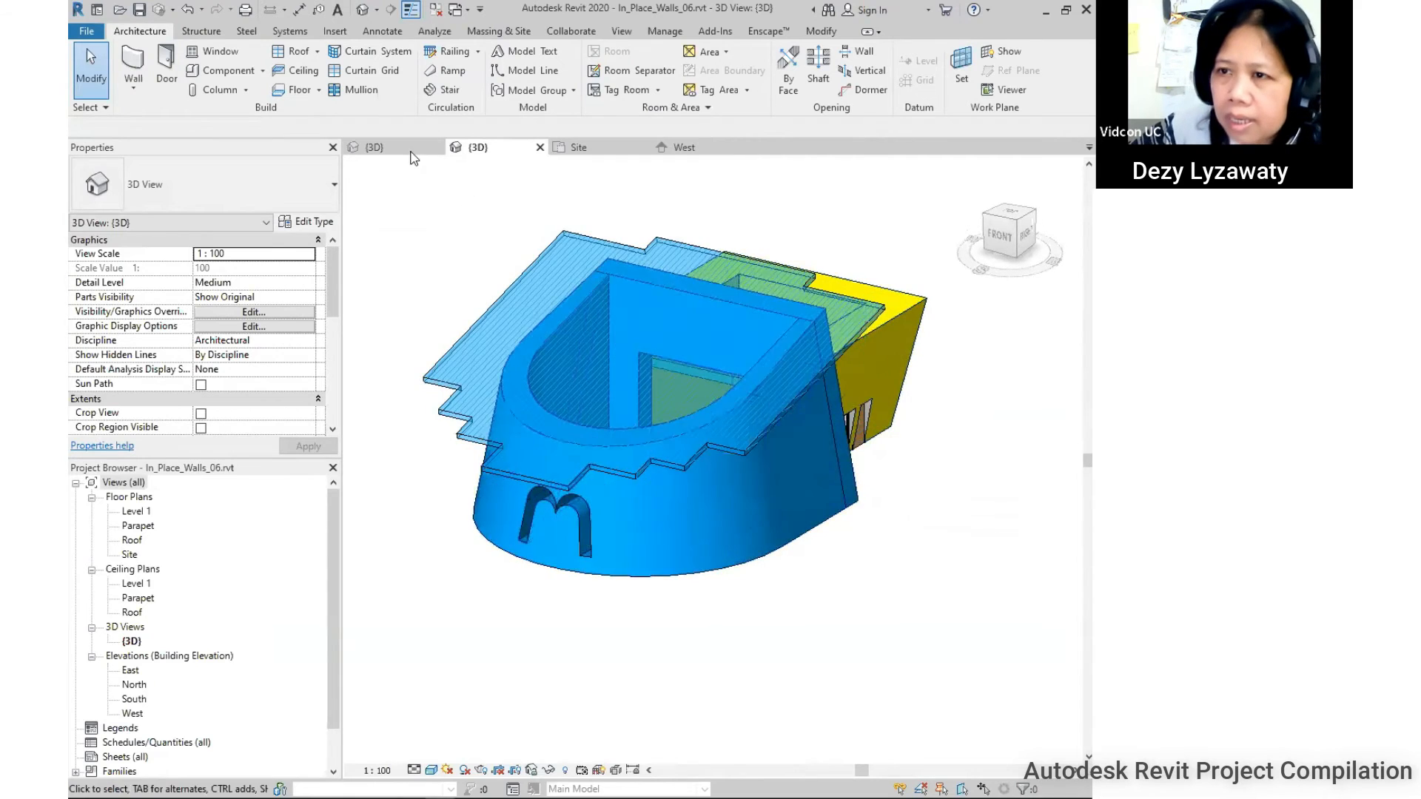
click(404, 148)
Start a void extrusion, set its work plane to the Generic - 200mm wall face inside the blue wall, and open the South elevation.
shift+middle_drag(767, 372, 757, 429)
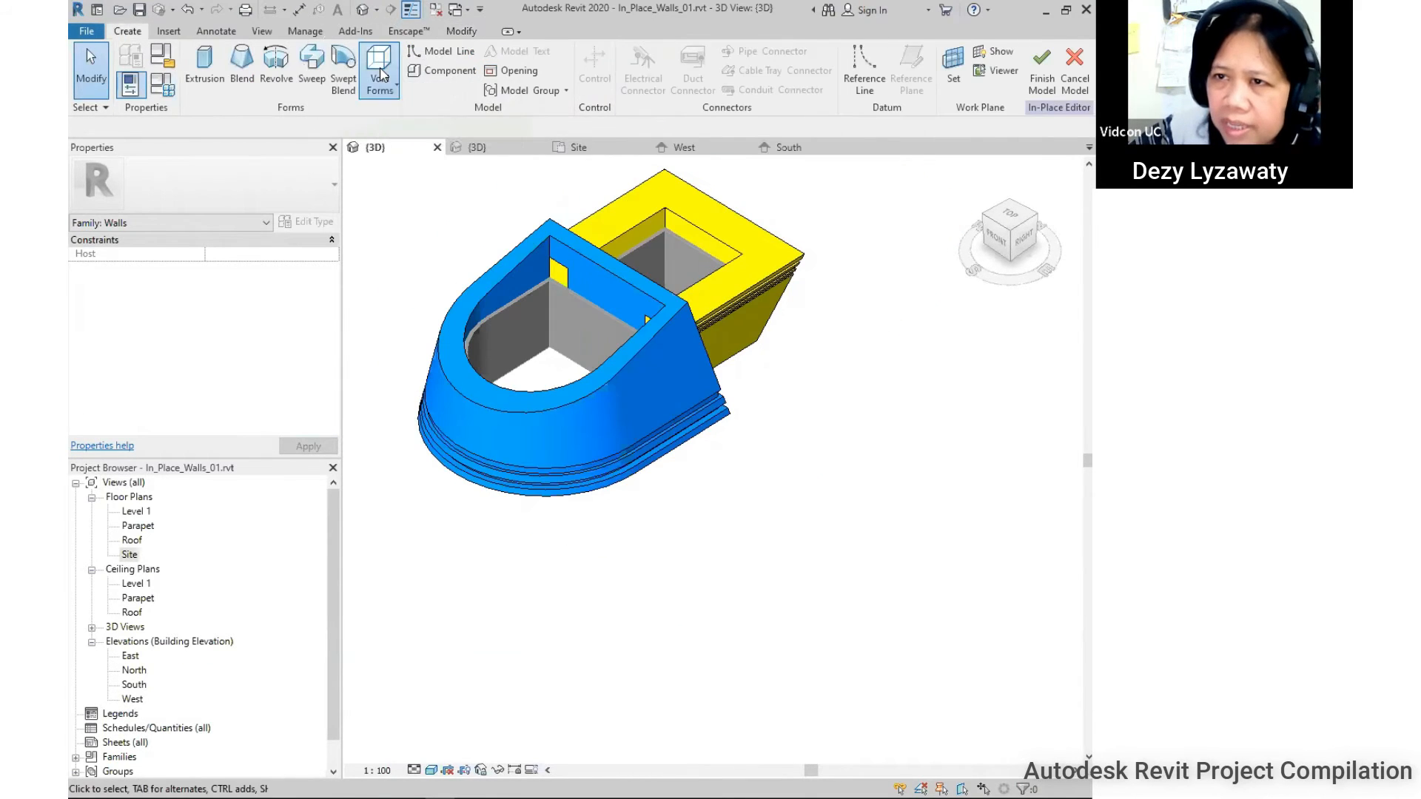
click(381, 72)
click(419, 119)
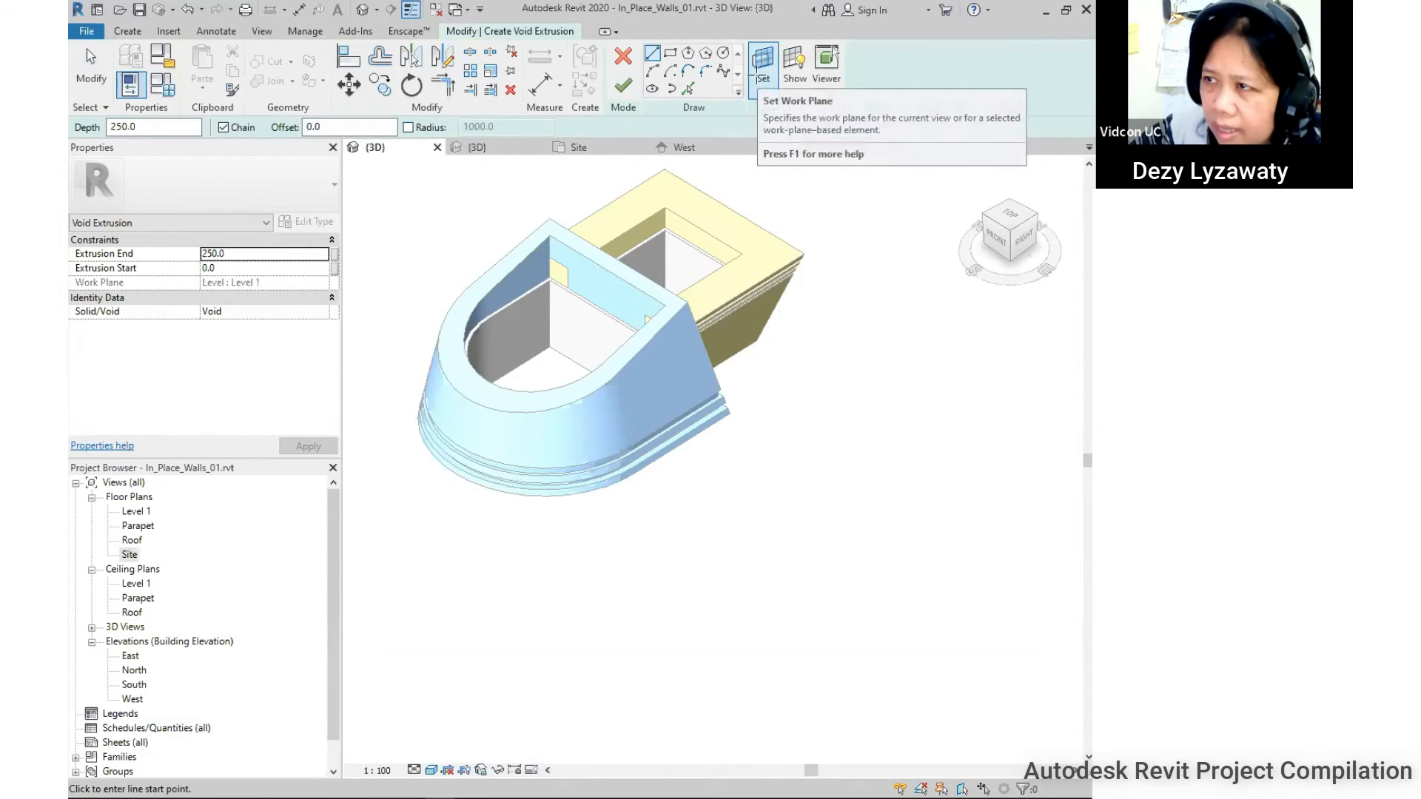
click(762, 74)
click(539, 501)
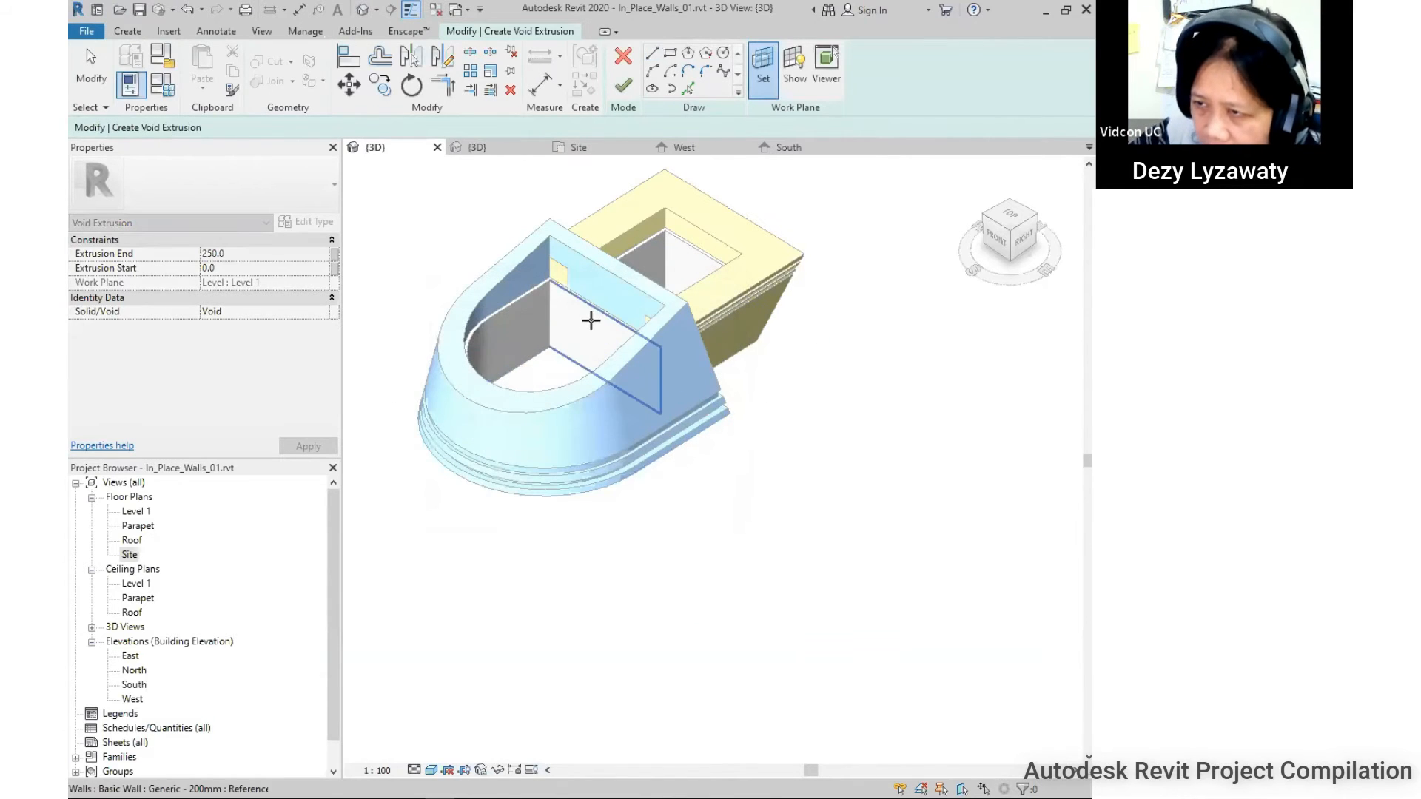
click(591, 320)
click(591, 320)
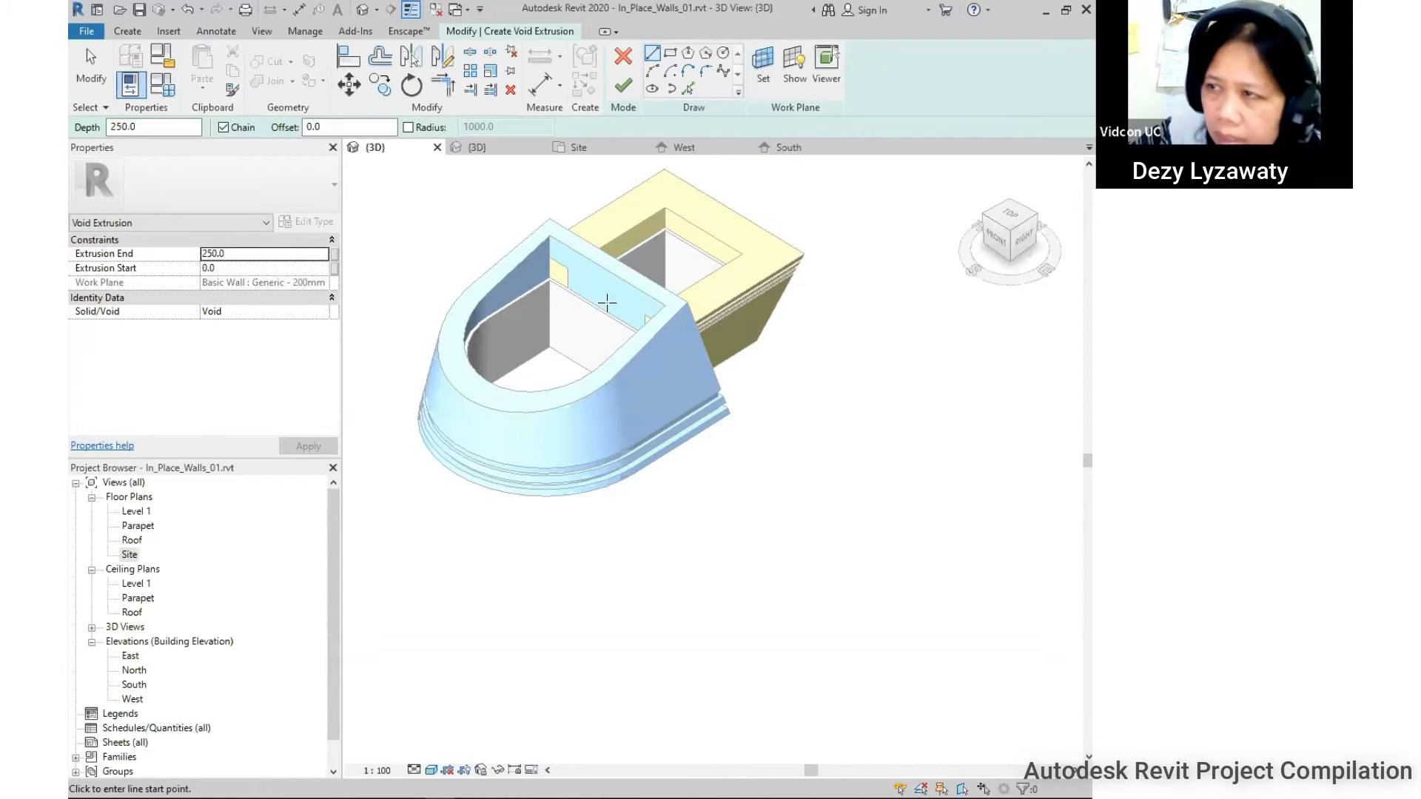
click(763, 81)
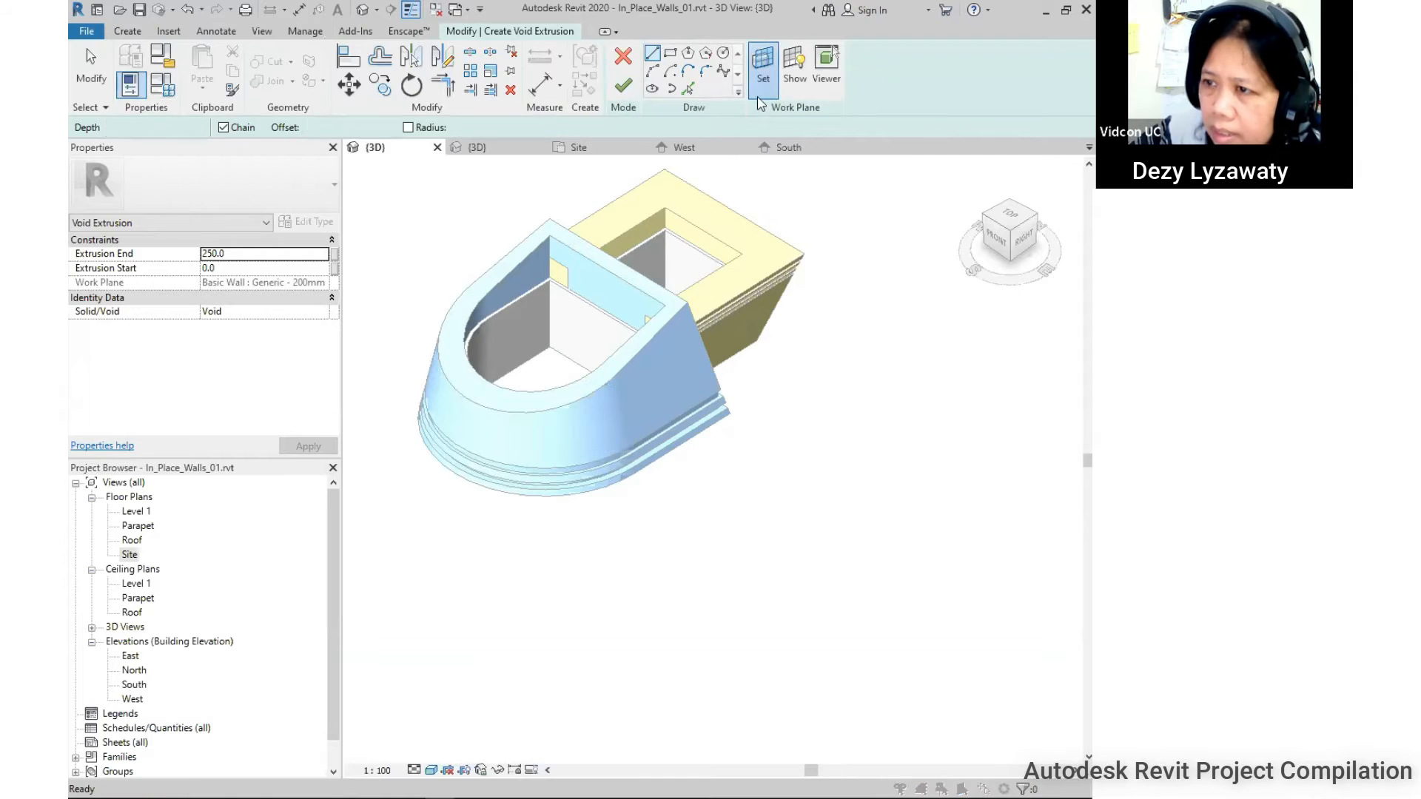
click(526, 500)
click(584, 334)
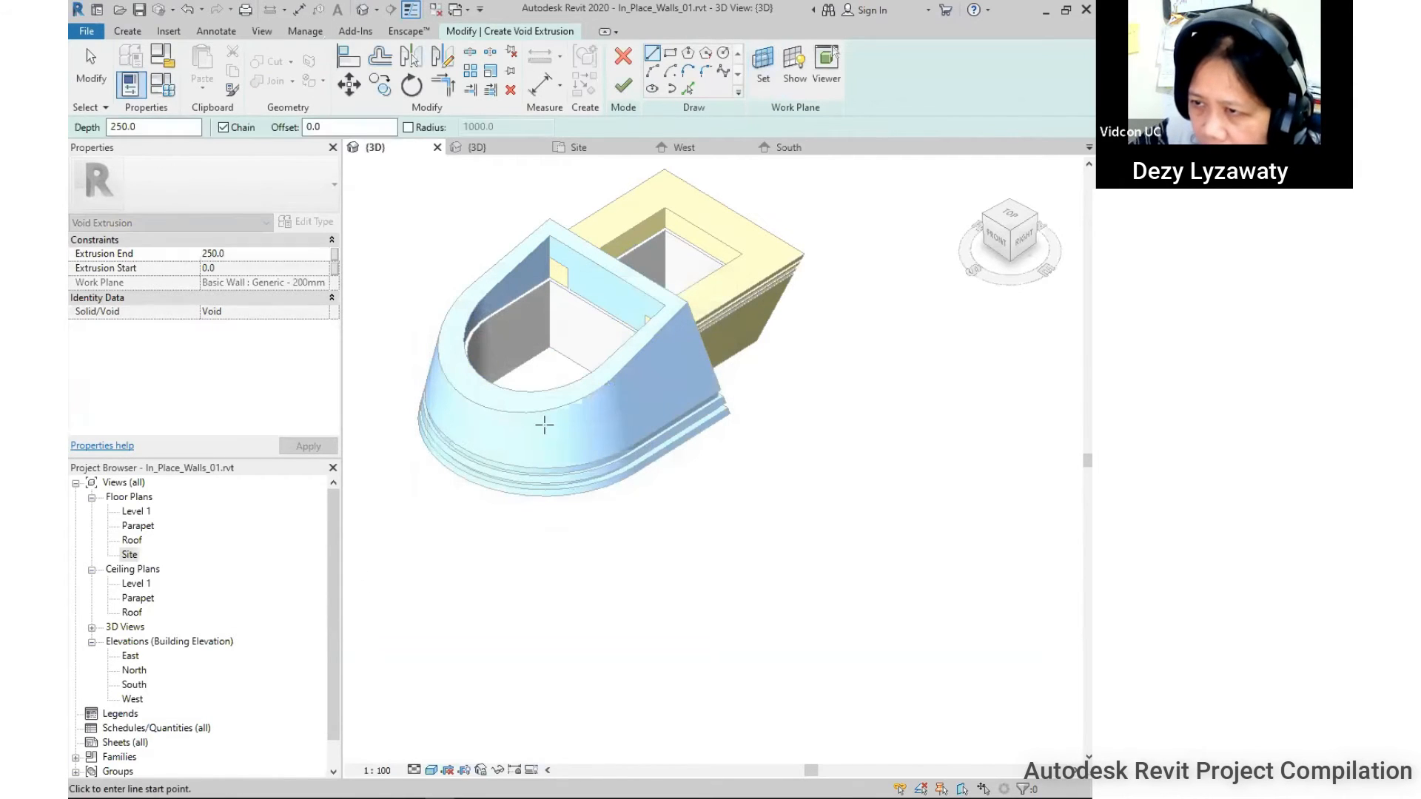
double_click(135, 686)
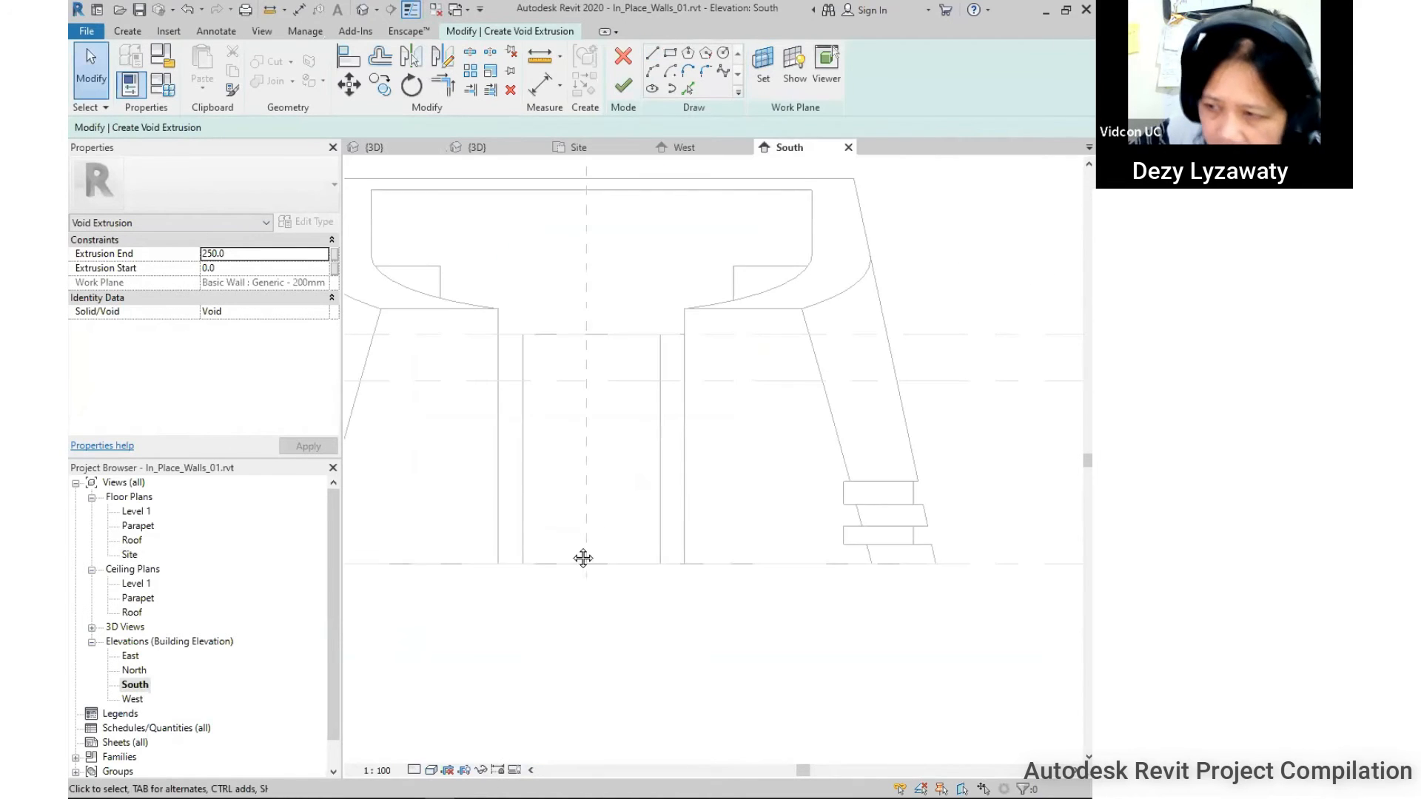
Sketch one half of a thin M-shaped outline ending at the central reference plane, with inner segments about 870 mm long.
click(652, 54)
click(534, 376)
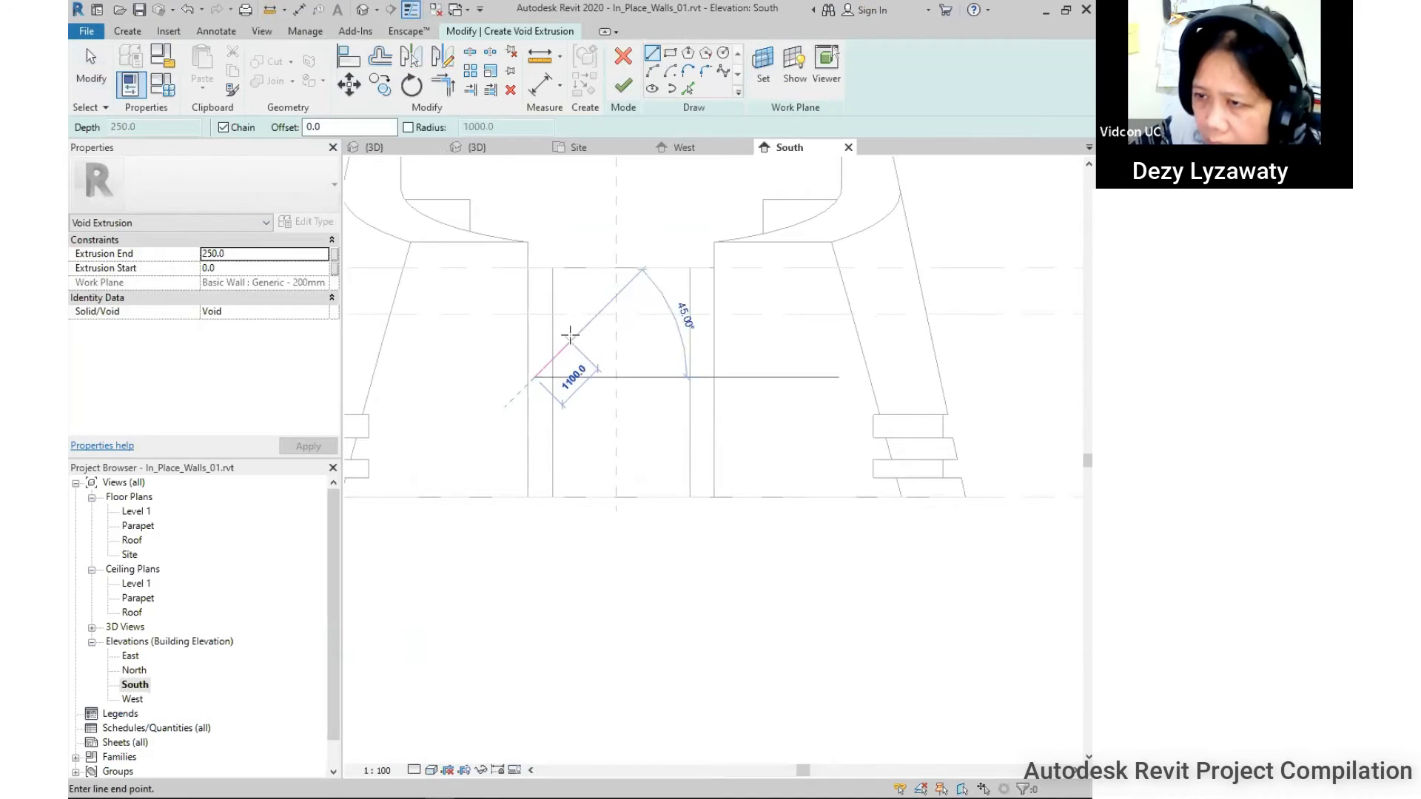
click(579, 333)
click(618, 349)
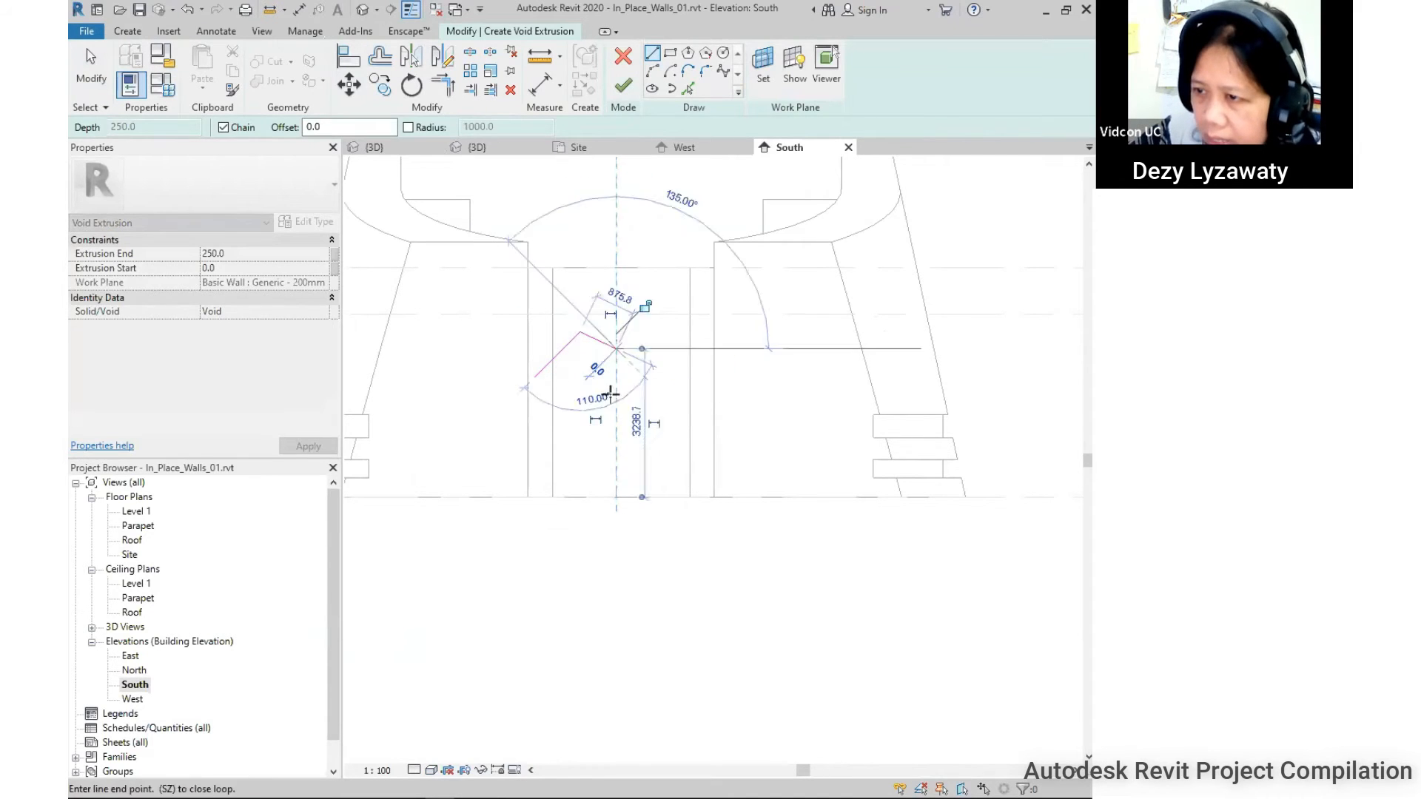
key(Escape)
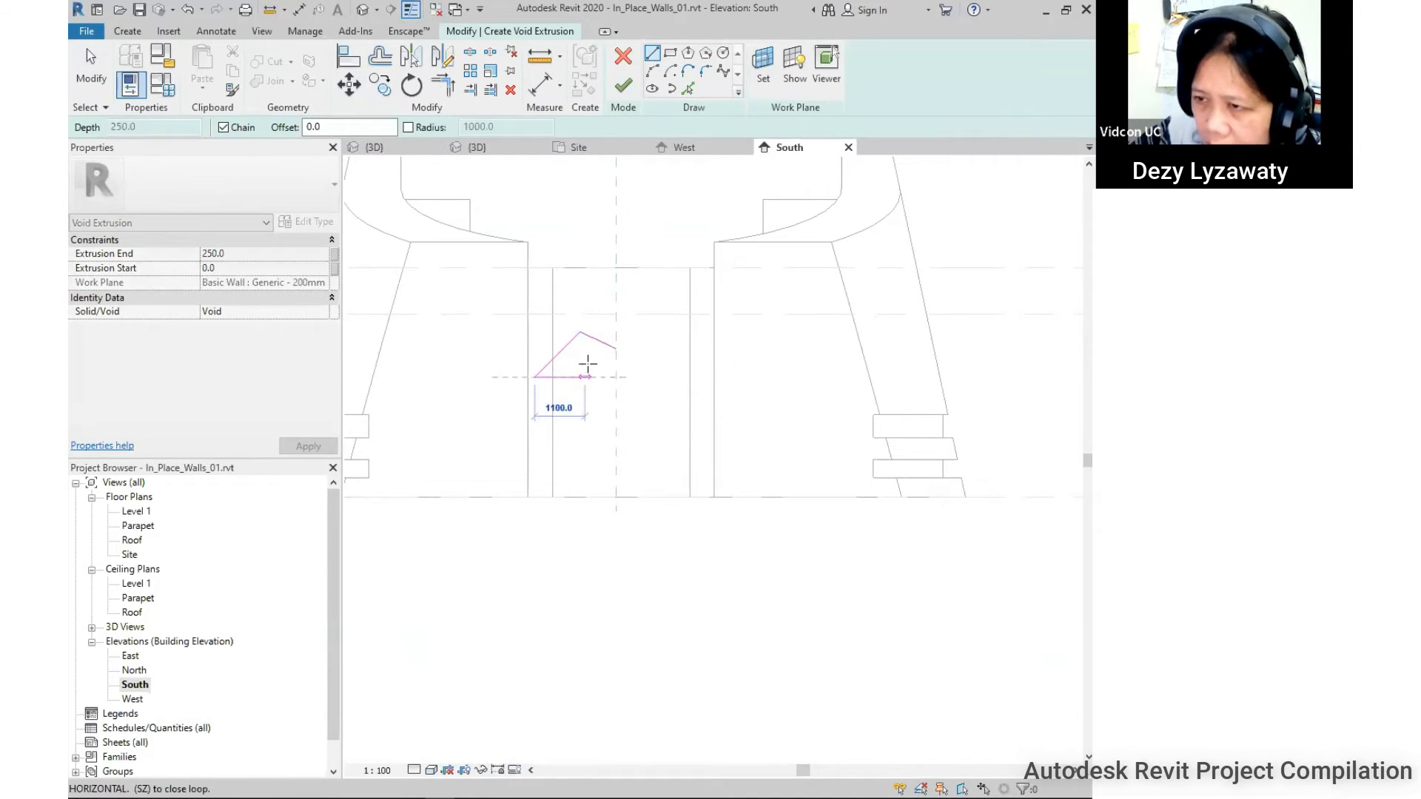
click(579, 356)
click(616, 373)
key(Escape)
key(Escape)
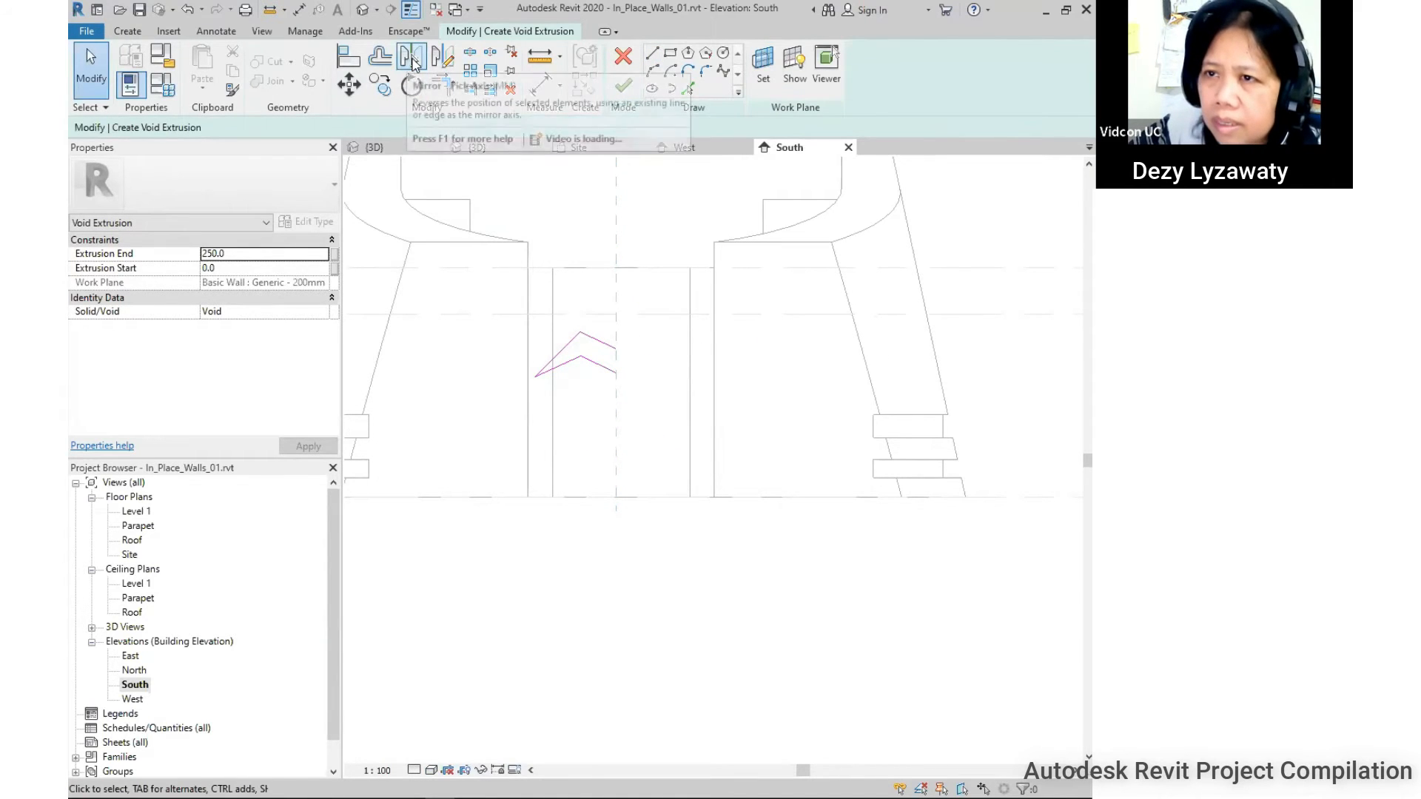
Mirror the four lines of the half outline about the central vertical reference plane to close the M shape.
click(600, 374)
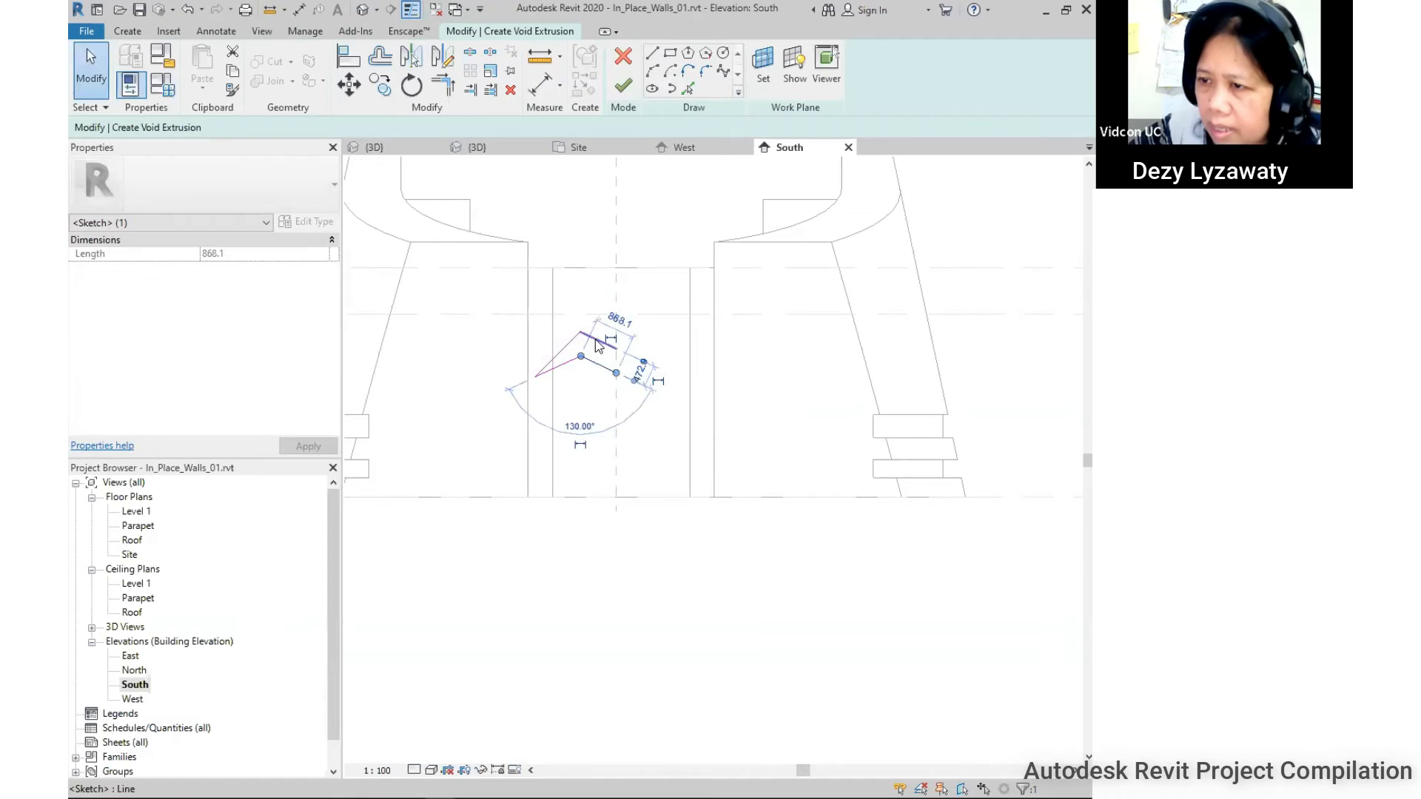
ctrl+click(570, 361)
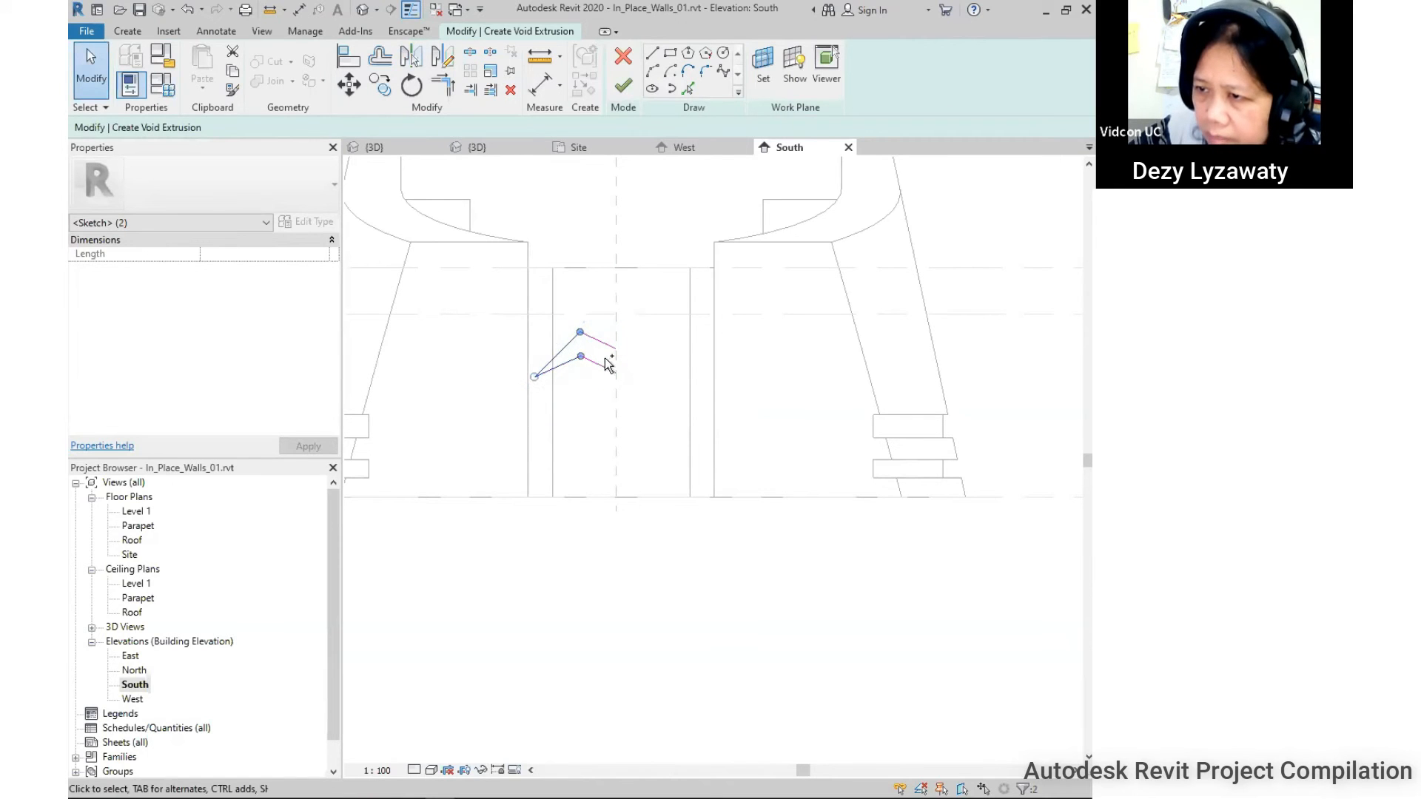
ctrl+click(603, 370)
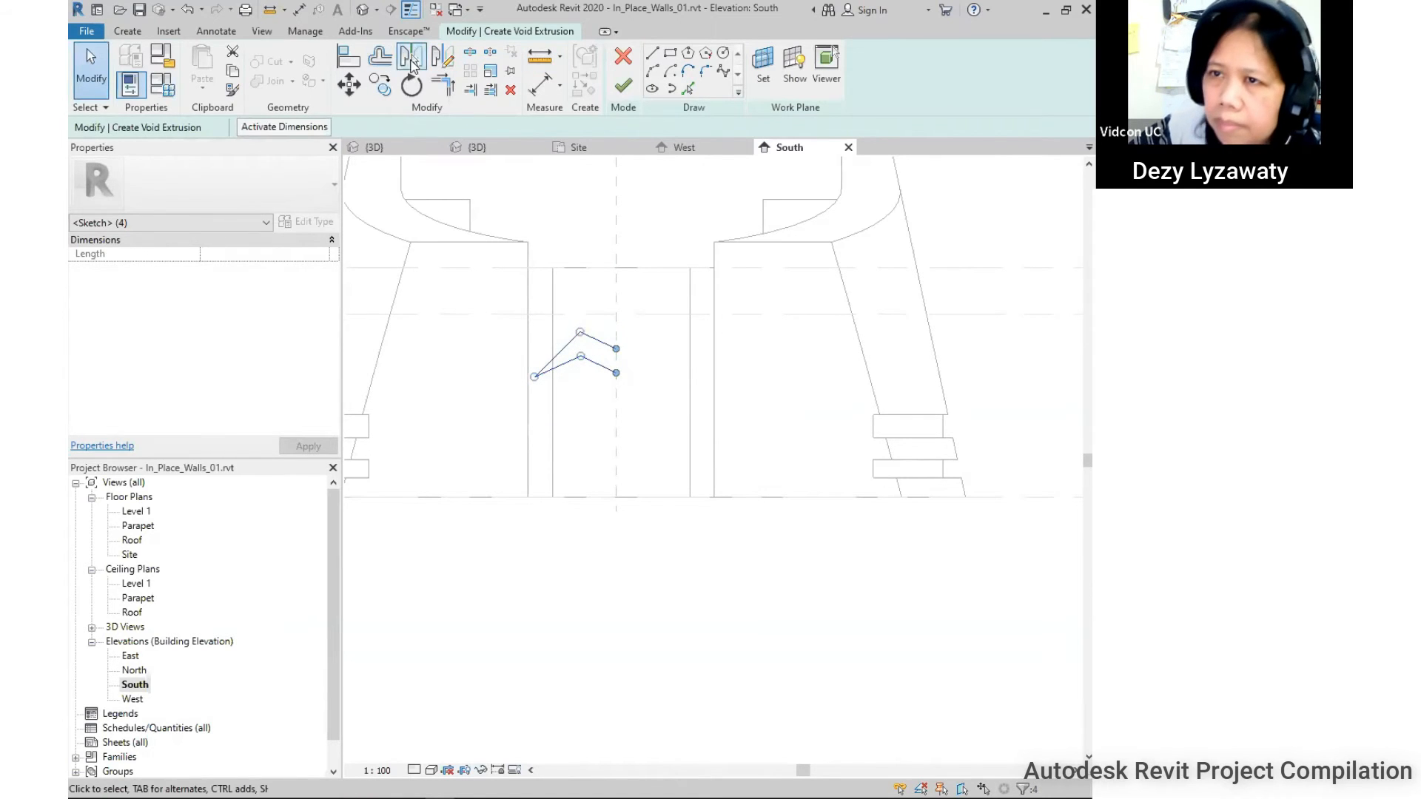
click(412, 63)
click(617, 453)
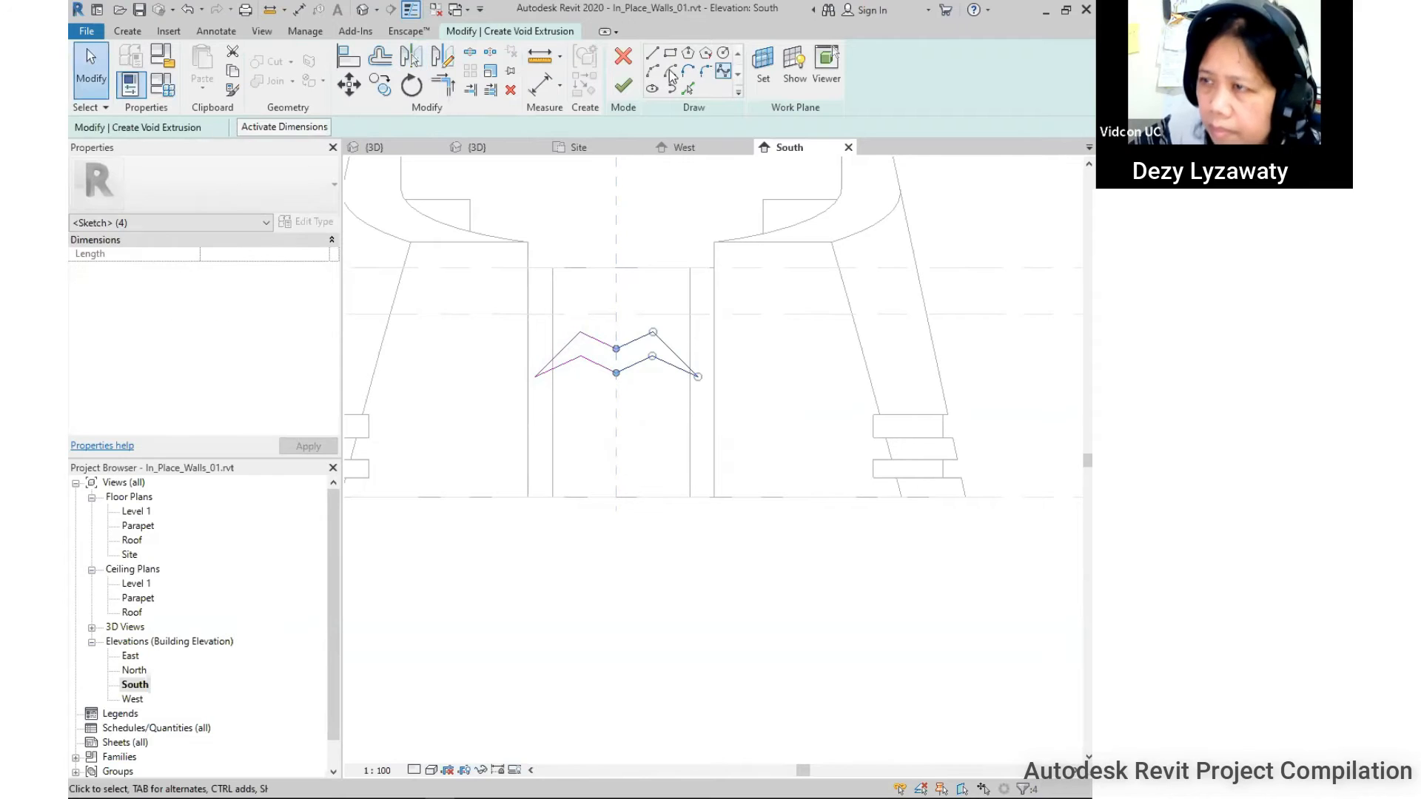
Finish the M-shaped void extrusion and stretch it in 3D through the blue wall's curved front.
click(622, 87)
click(361, 10)
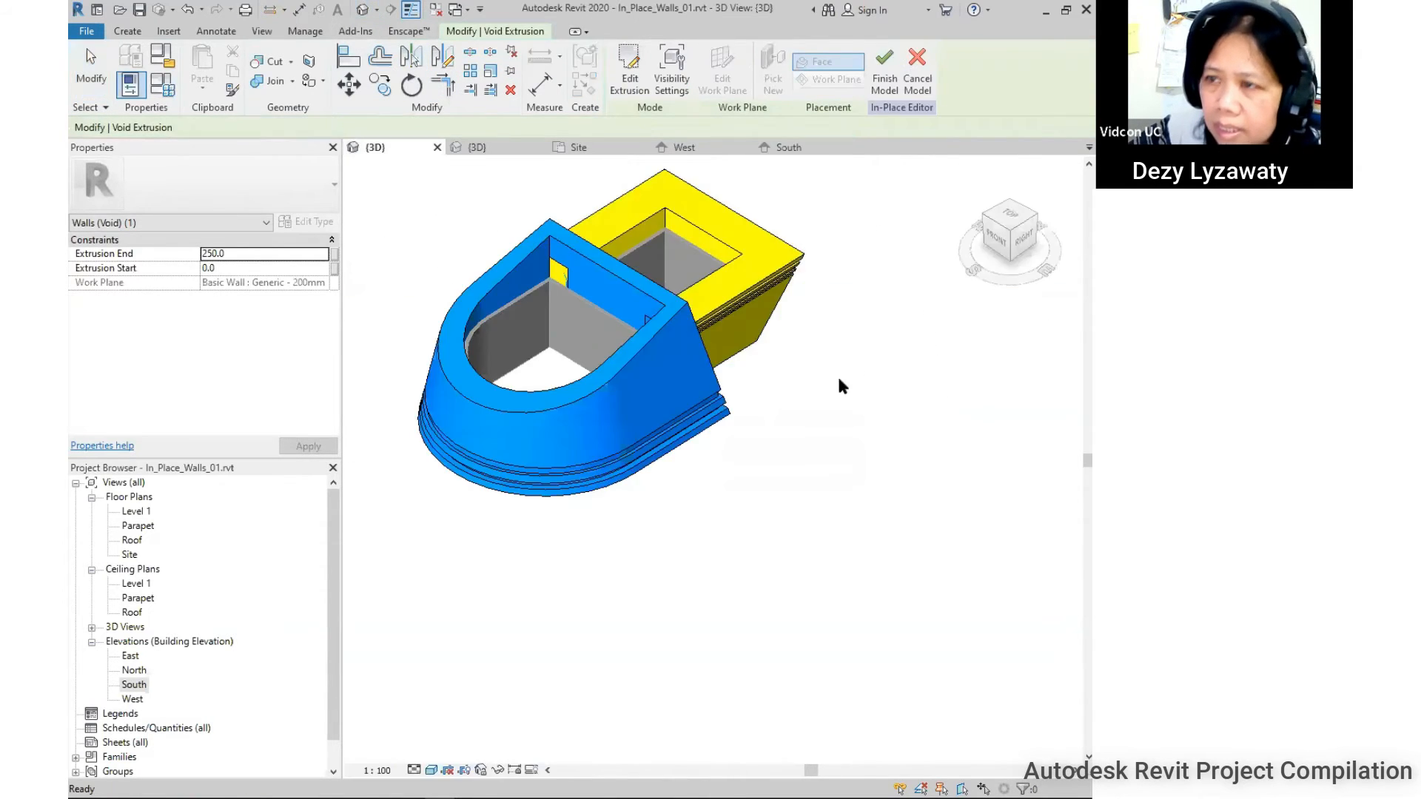
click(837, 375)
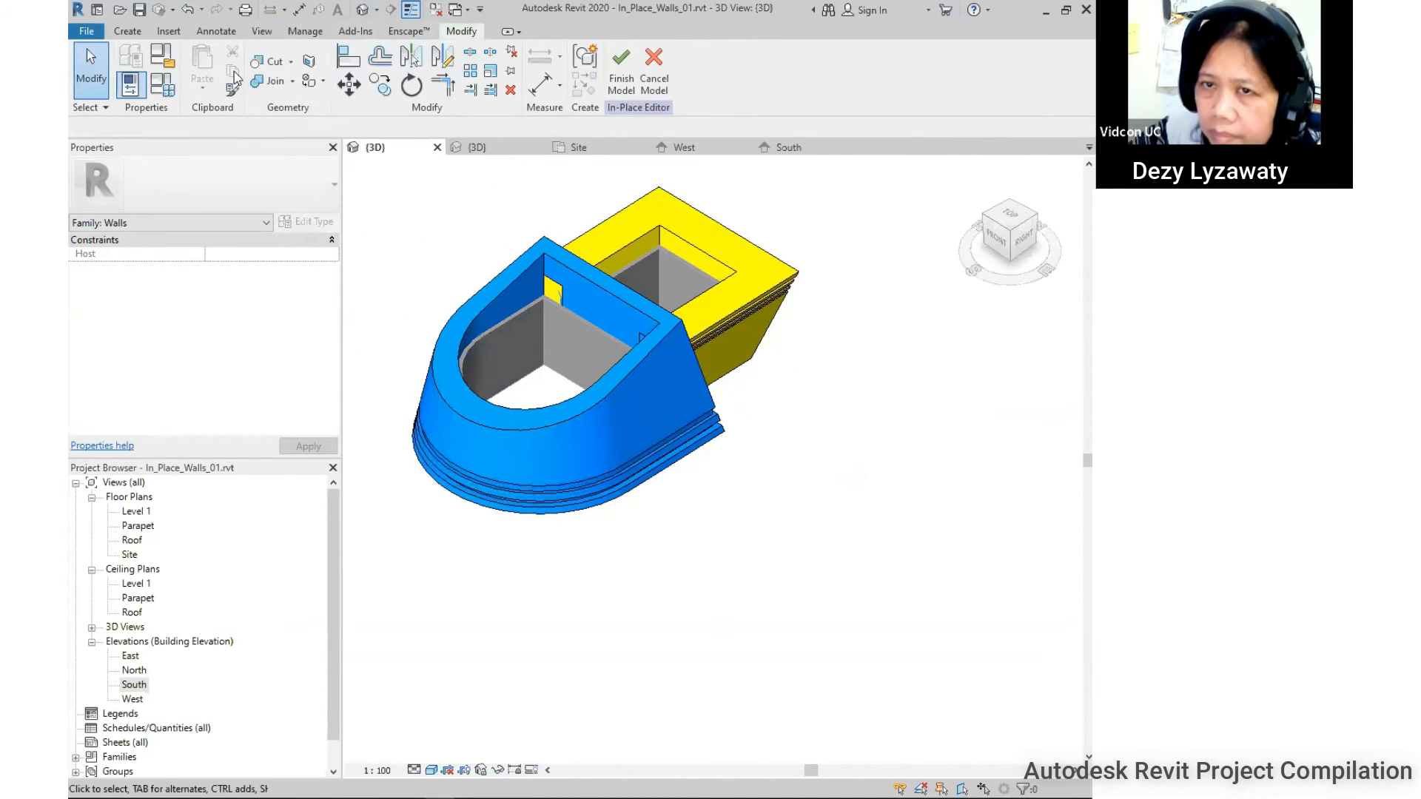
click(190, 9)
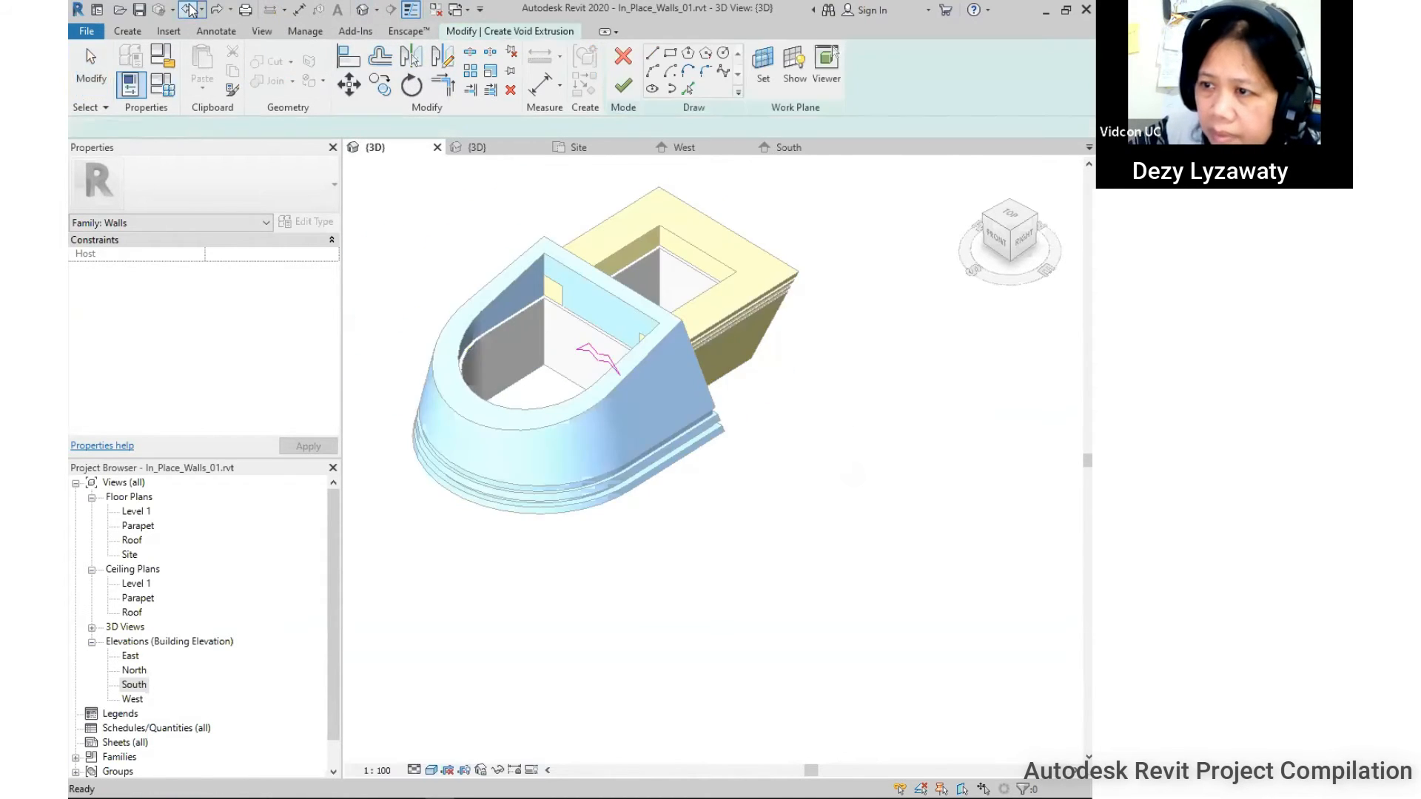
click(624, 88)
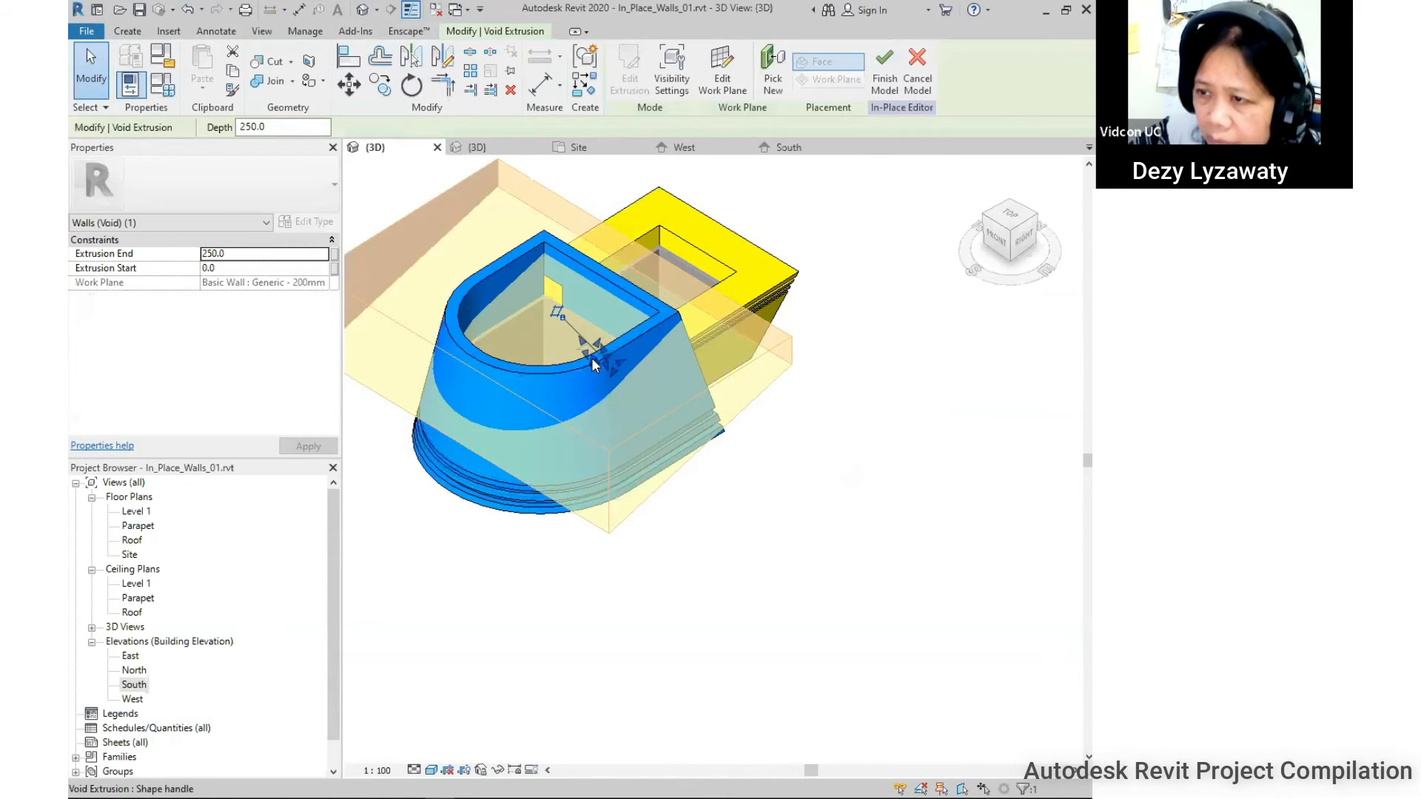
drag(592, 362, 421, 499)
click(785, 618)
Examine the M-shaped opening in the blue wall's curved front from several angles.
shift+middle_drag(487, 528, 735, 419)
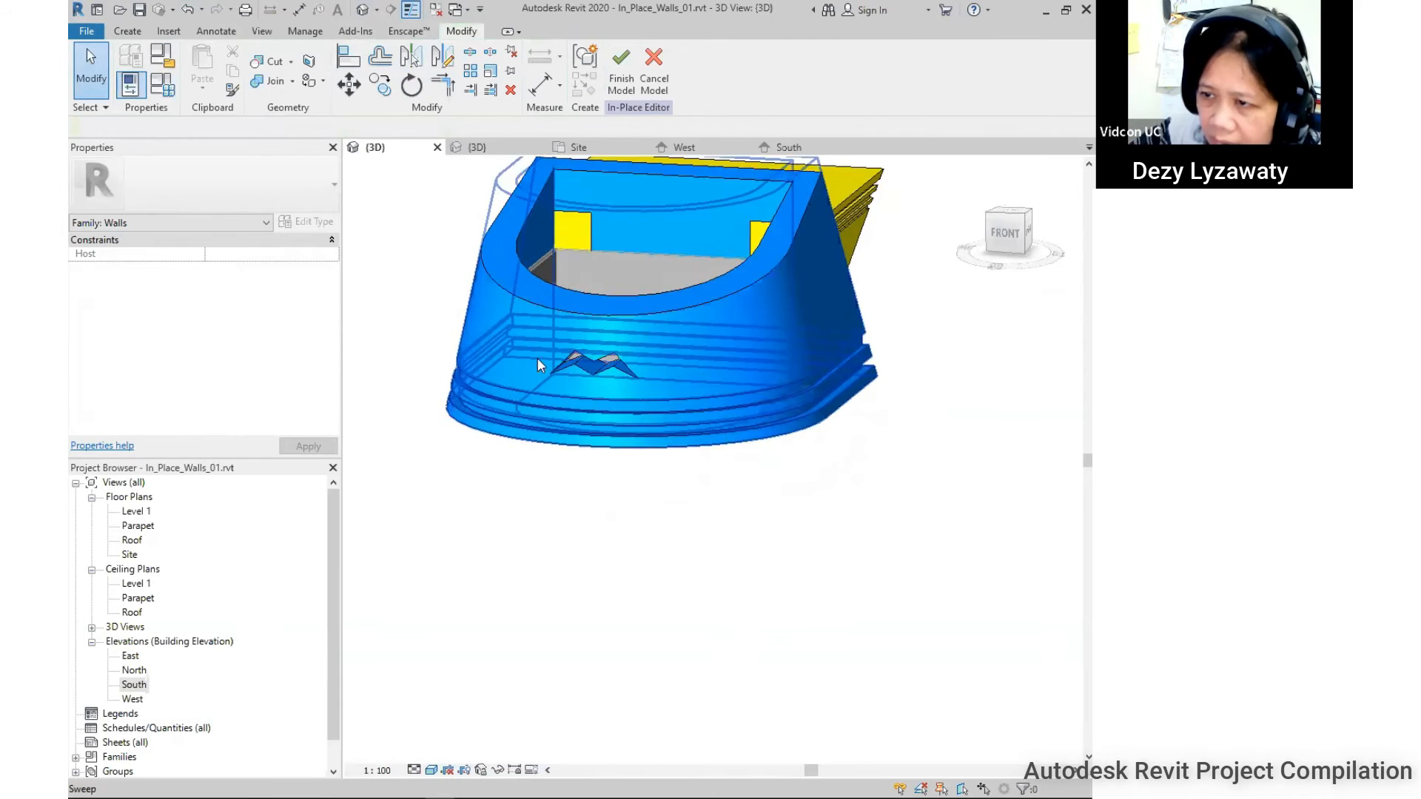
scroll(536, 357, up, 3)
shift+middle_drag(849, 469, 823, 408)
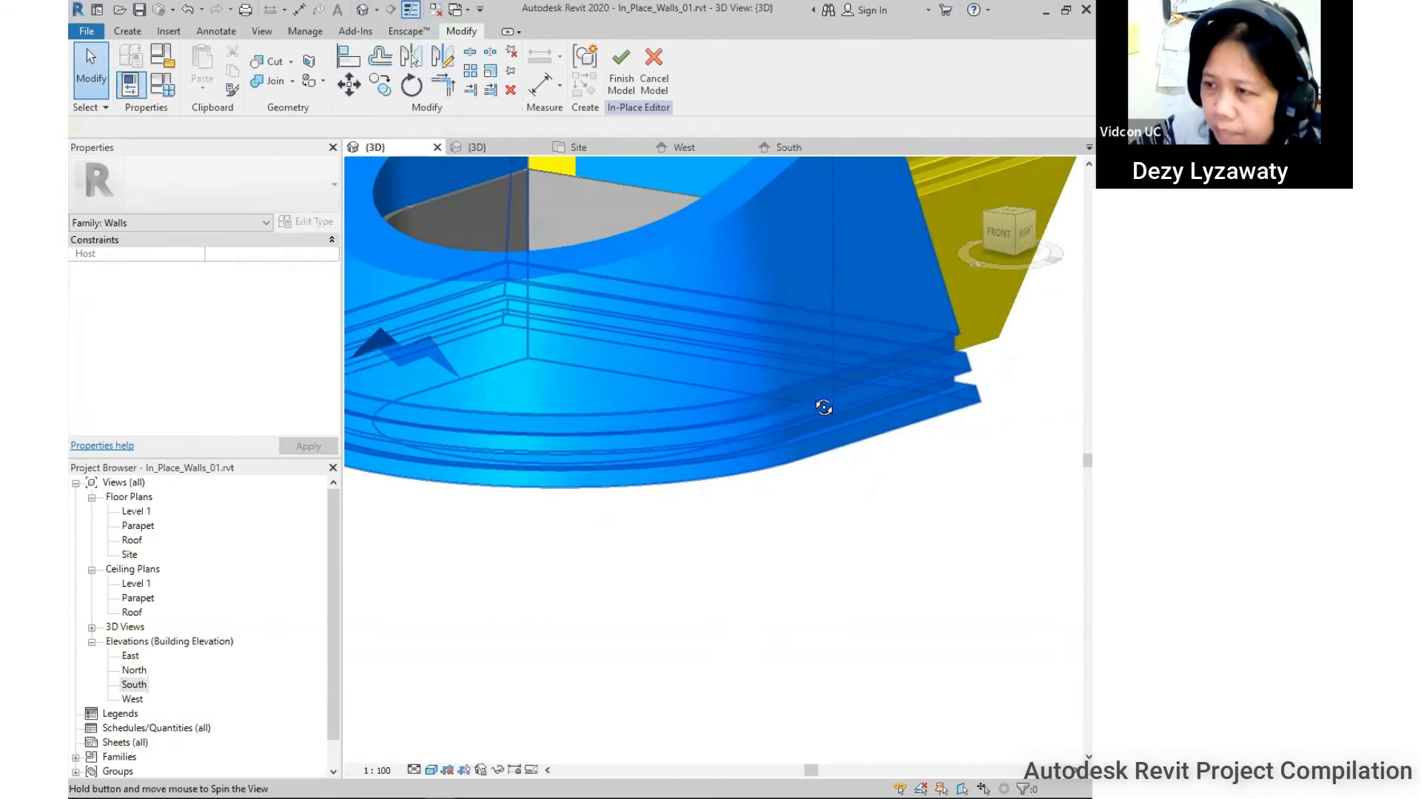
scroll(824, 408, down, 3)
shift+middle_drag(896, 478, 544, 491)
scroll(543, 481, up, 2)
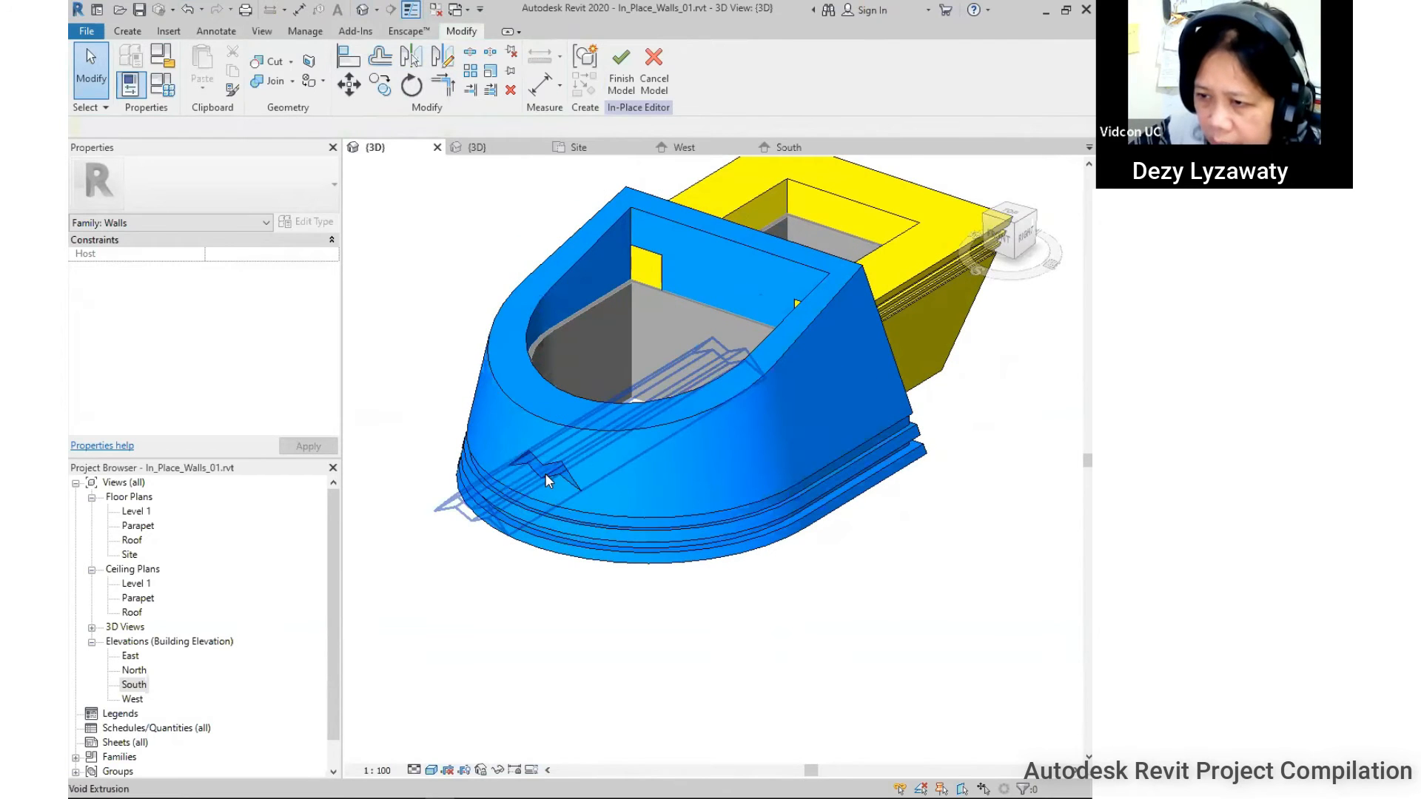
scroll(545, 481, down, 2)
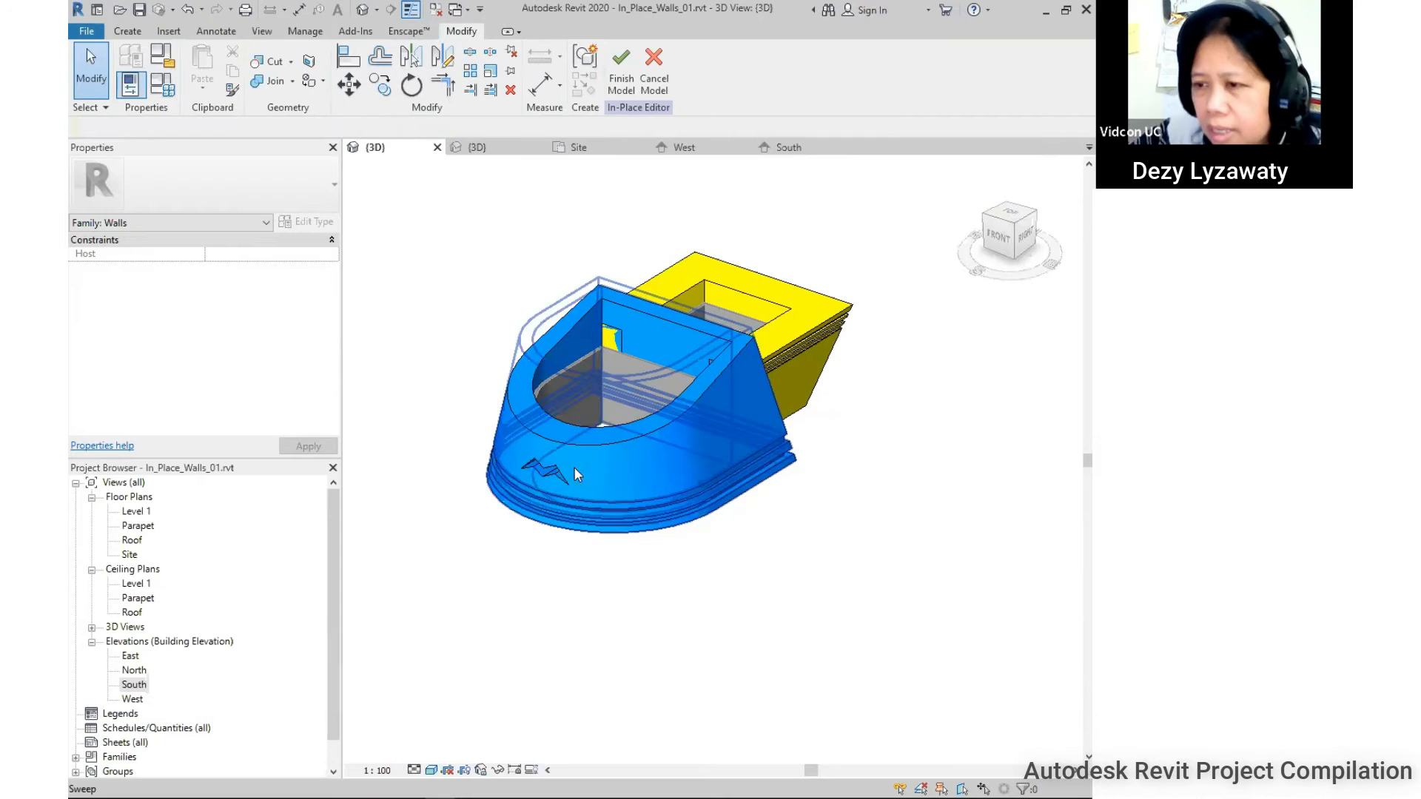
click(127, 33)
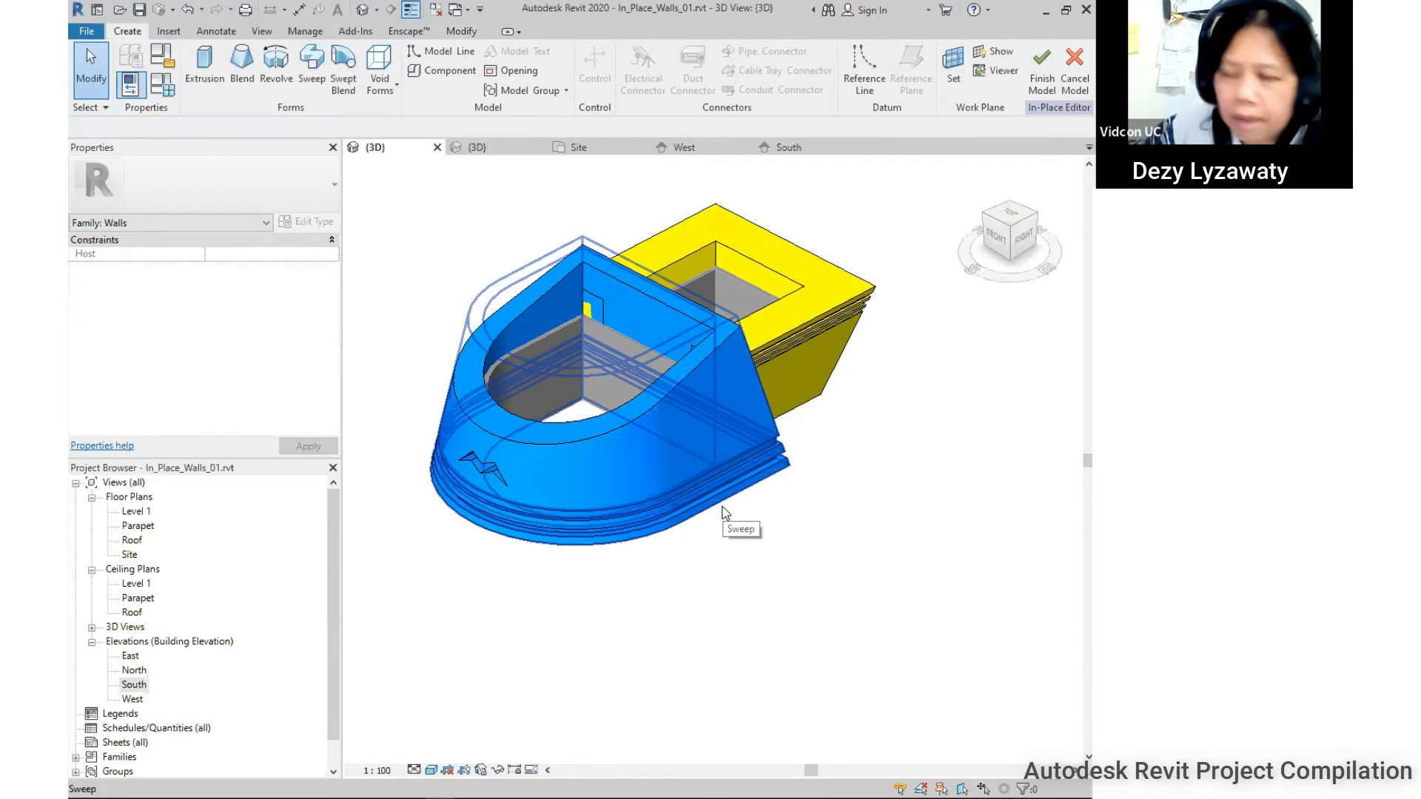
Start a solid extrusion and set its work plane by picking the blue wall's sloped top face.
click(205, 85)
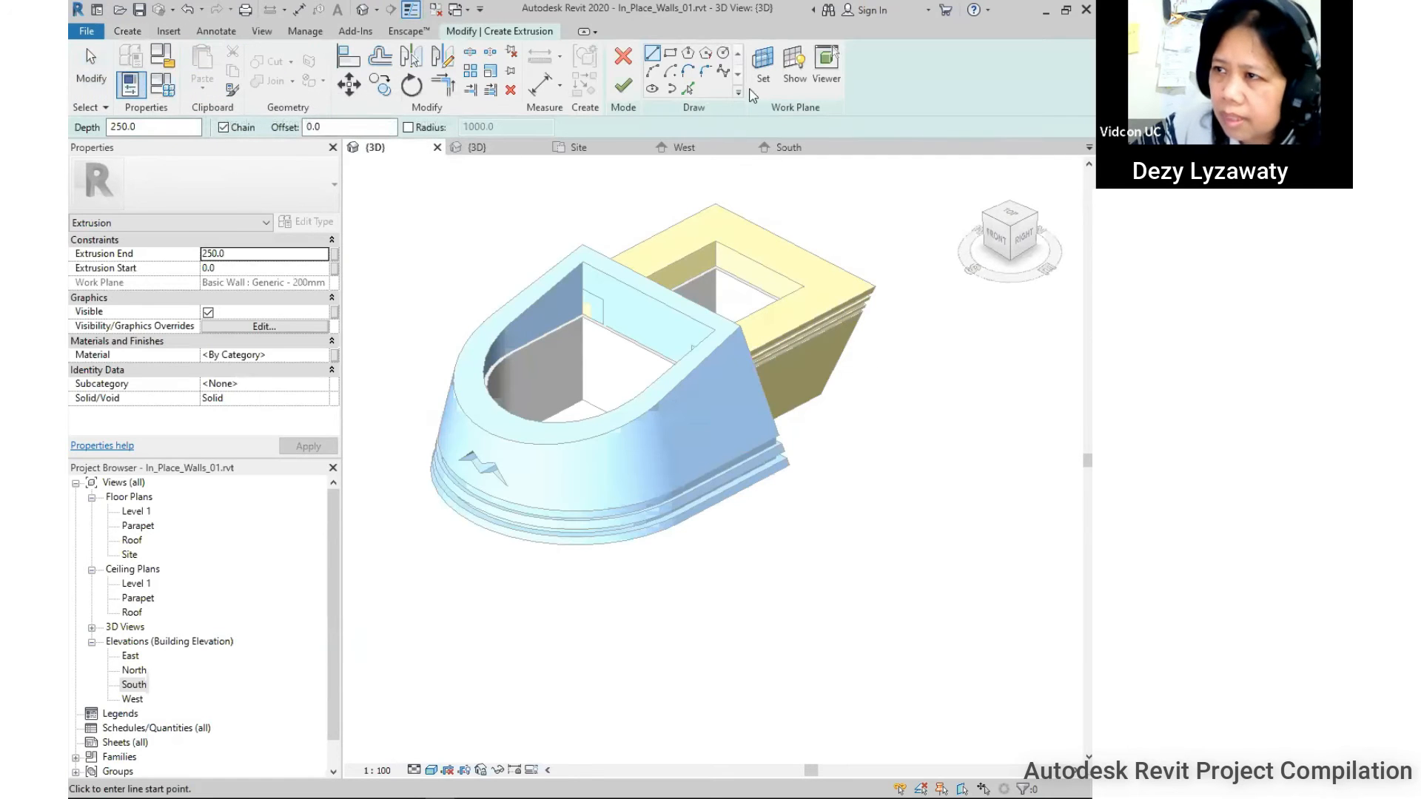
click(764, 74)
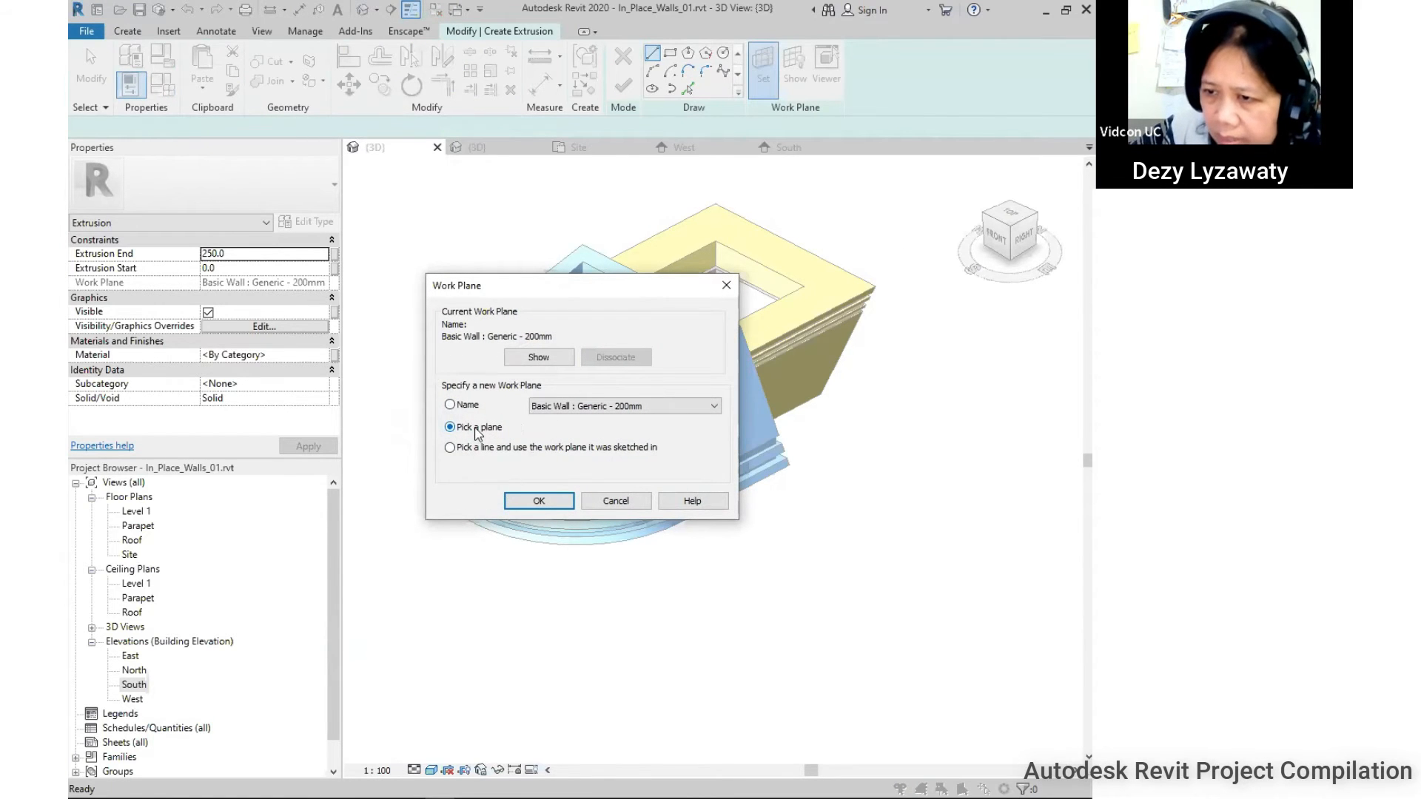
click(561, 504)
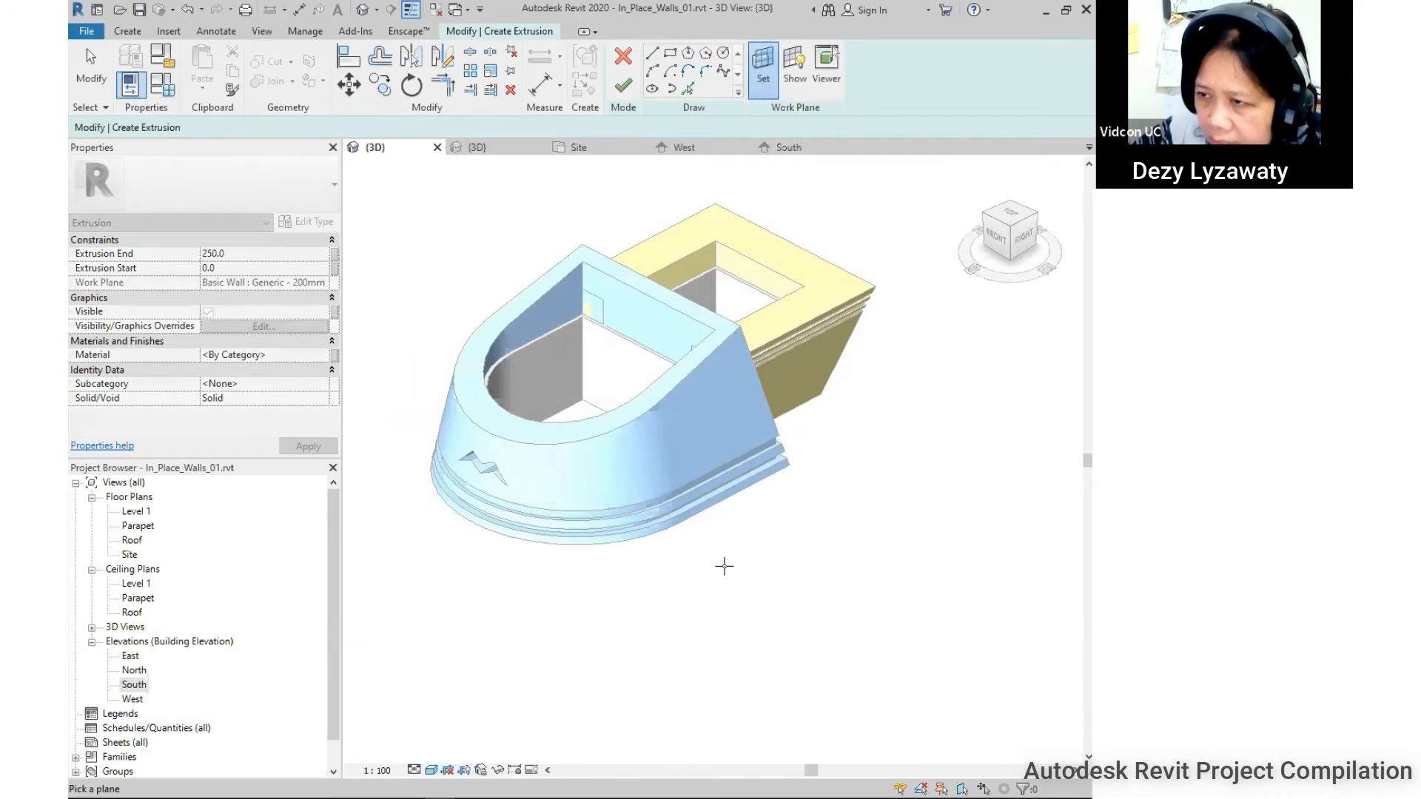
click(622, 422)
key(ctrl)
key(ctrl)
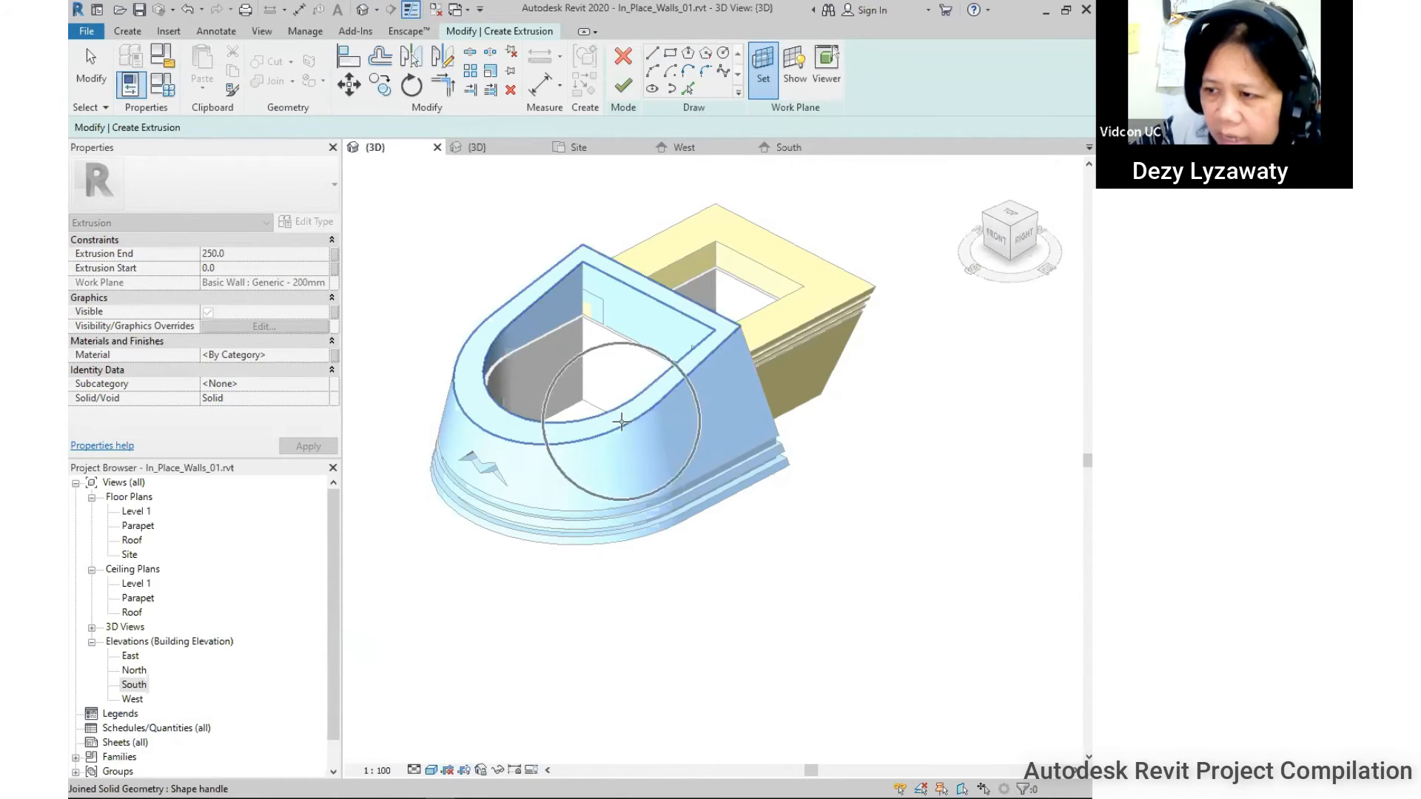
click(623, 420)
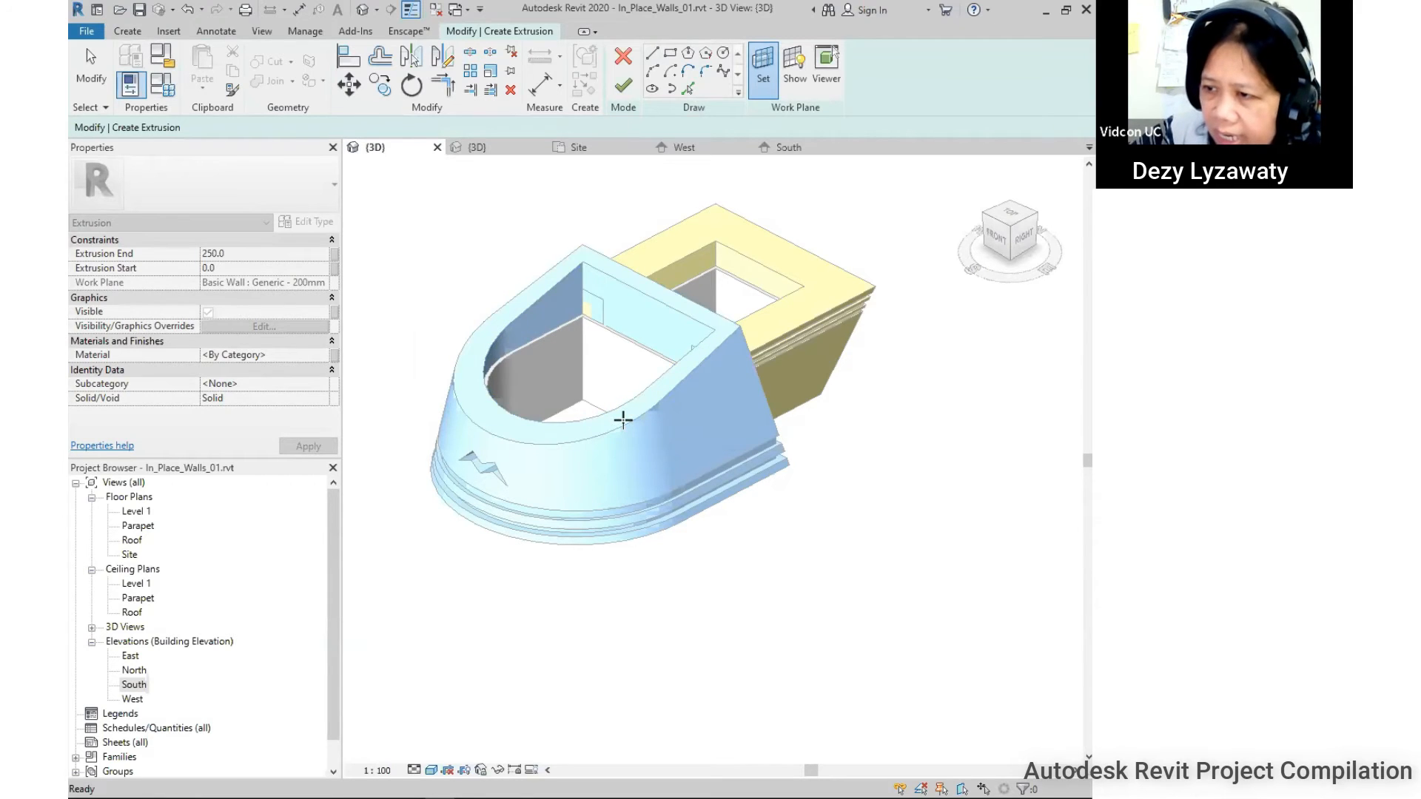
In the Site plan, sketch one half of a stepped roof outline around the blue wall, starting about 9400 mm wide and ending on the central reference plane.
double_click(130, 555)
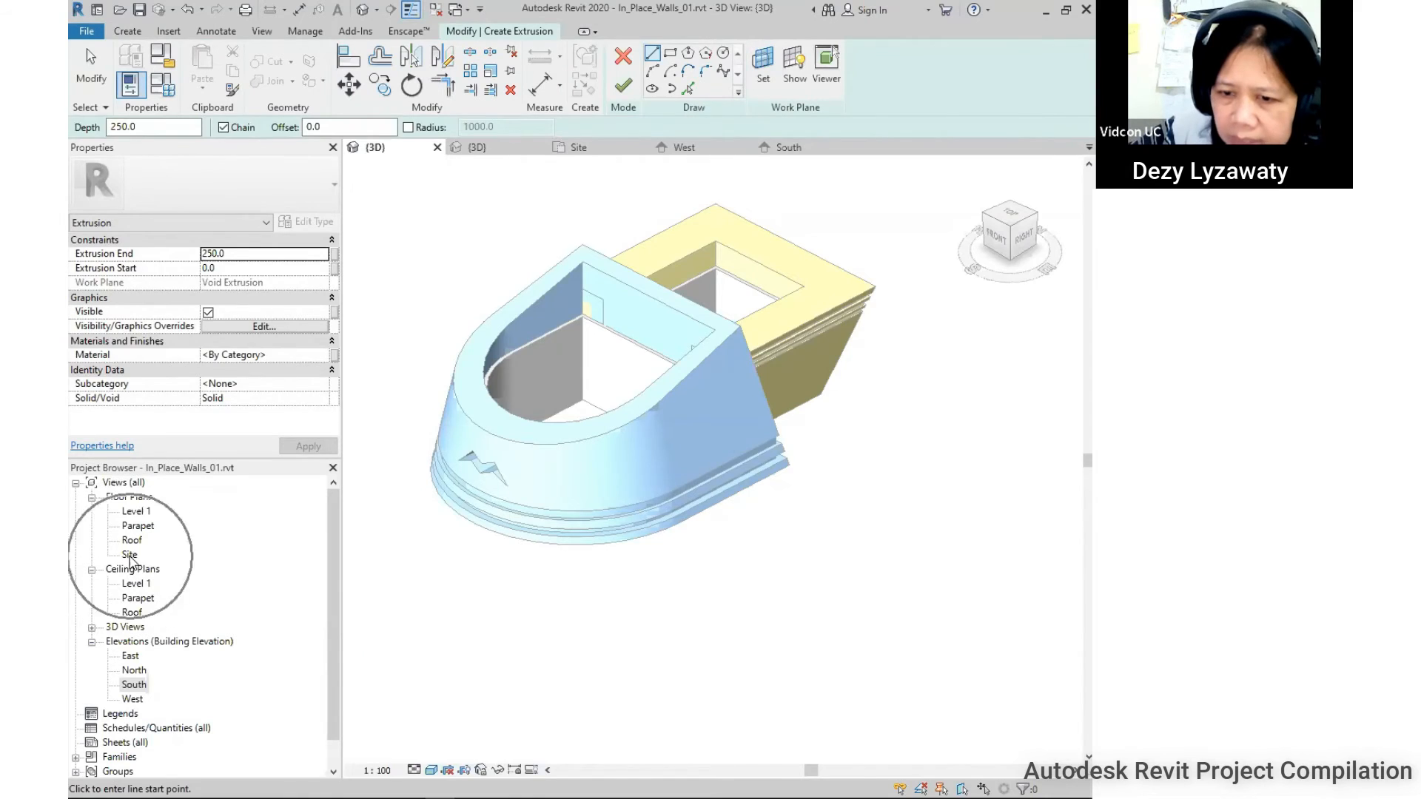
key(Escape)
middle_drag(889, 568, 839, 539)
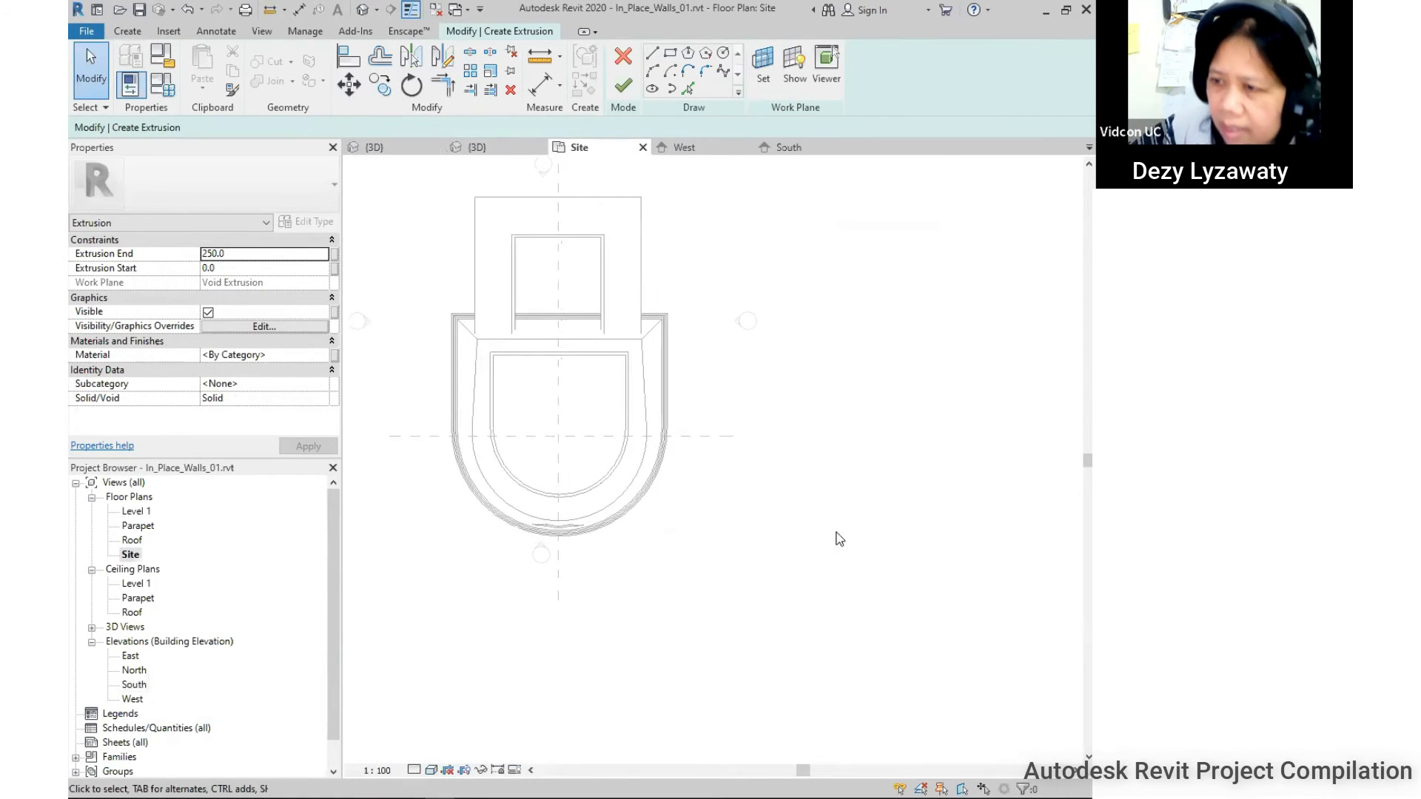
click(653, 54)
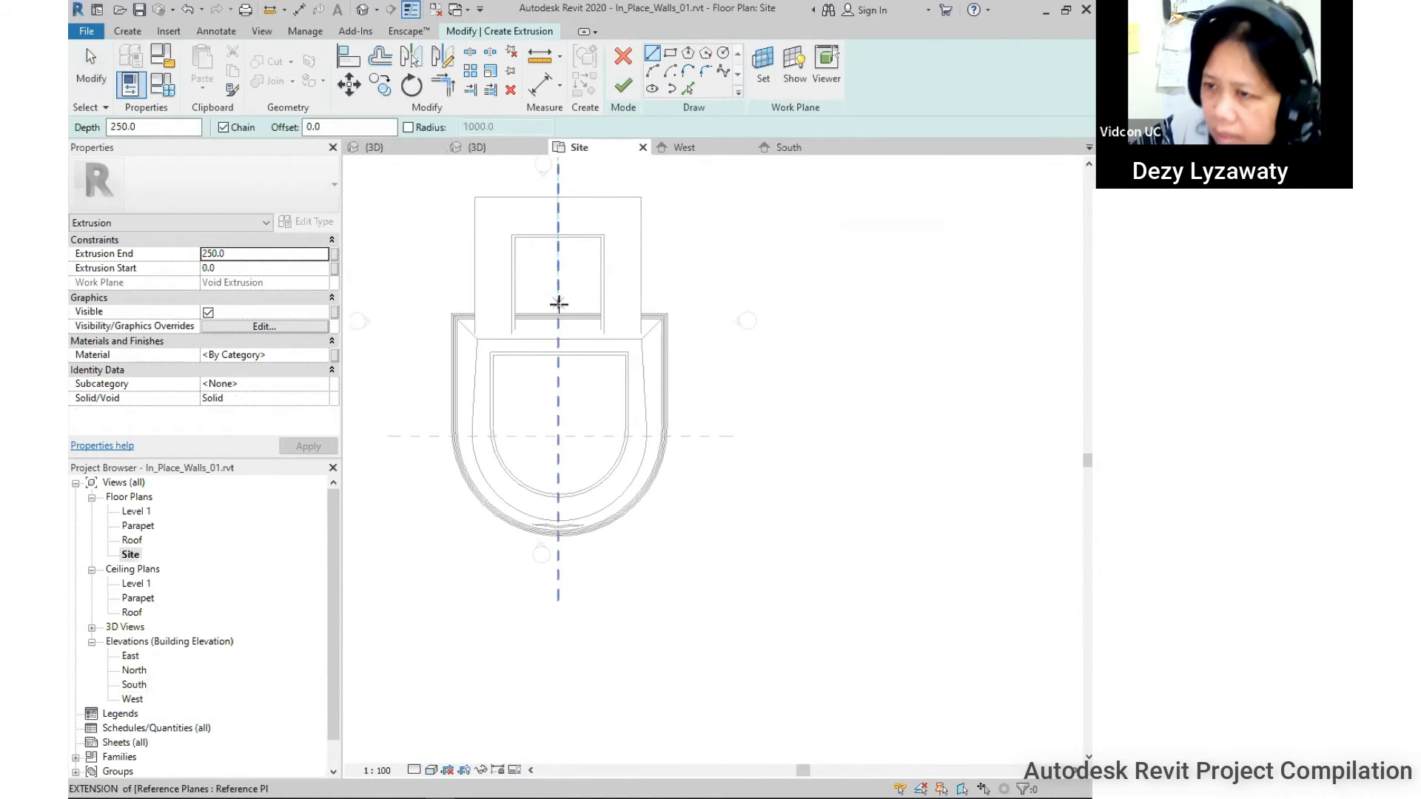
click(559, 307)
click(694, 307)
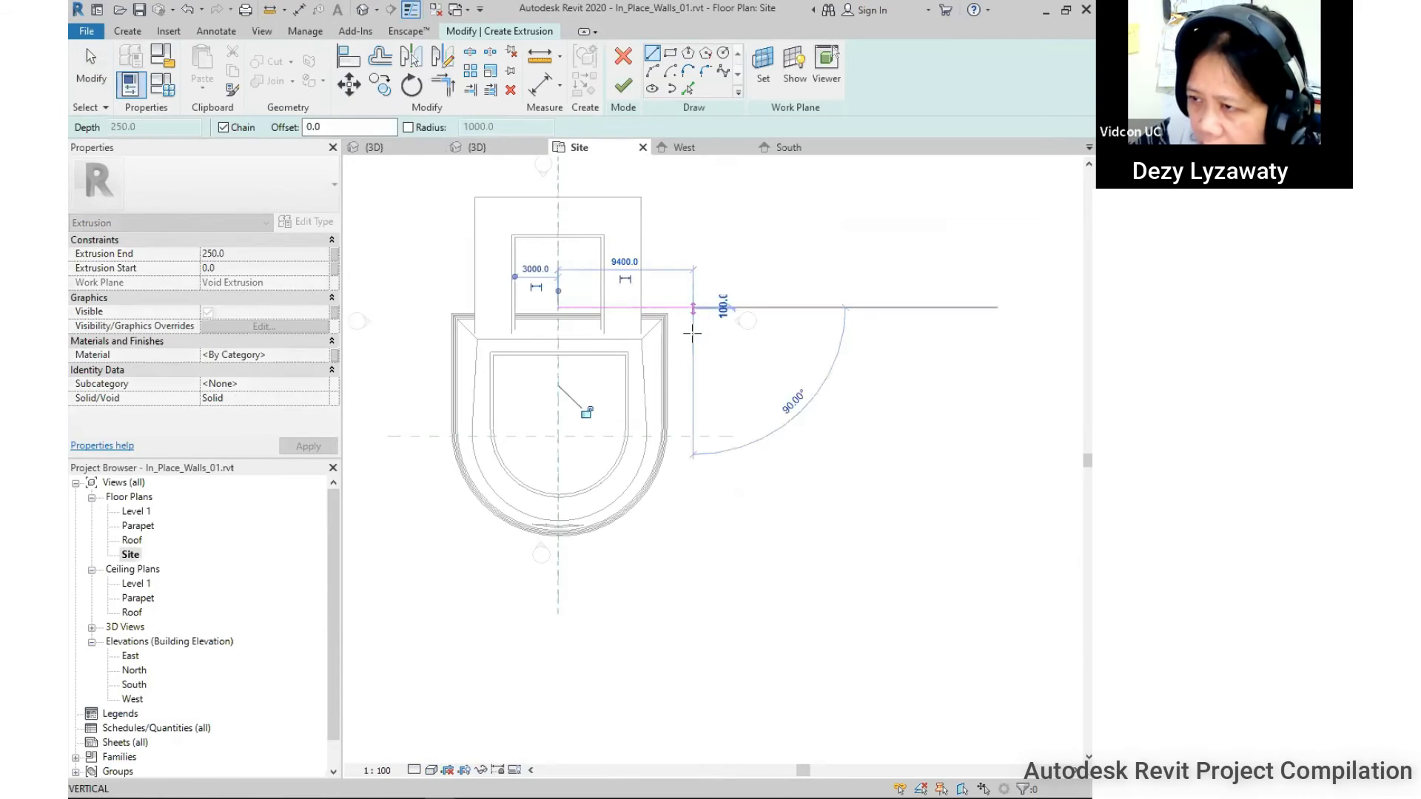
click(693, 403)
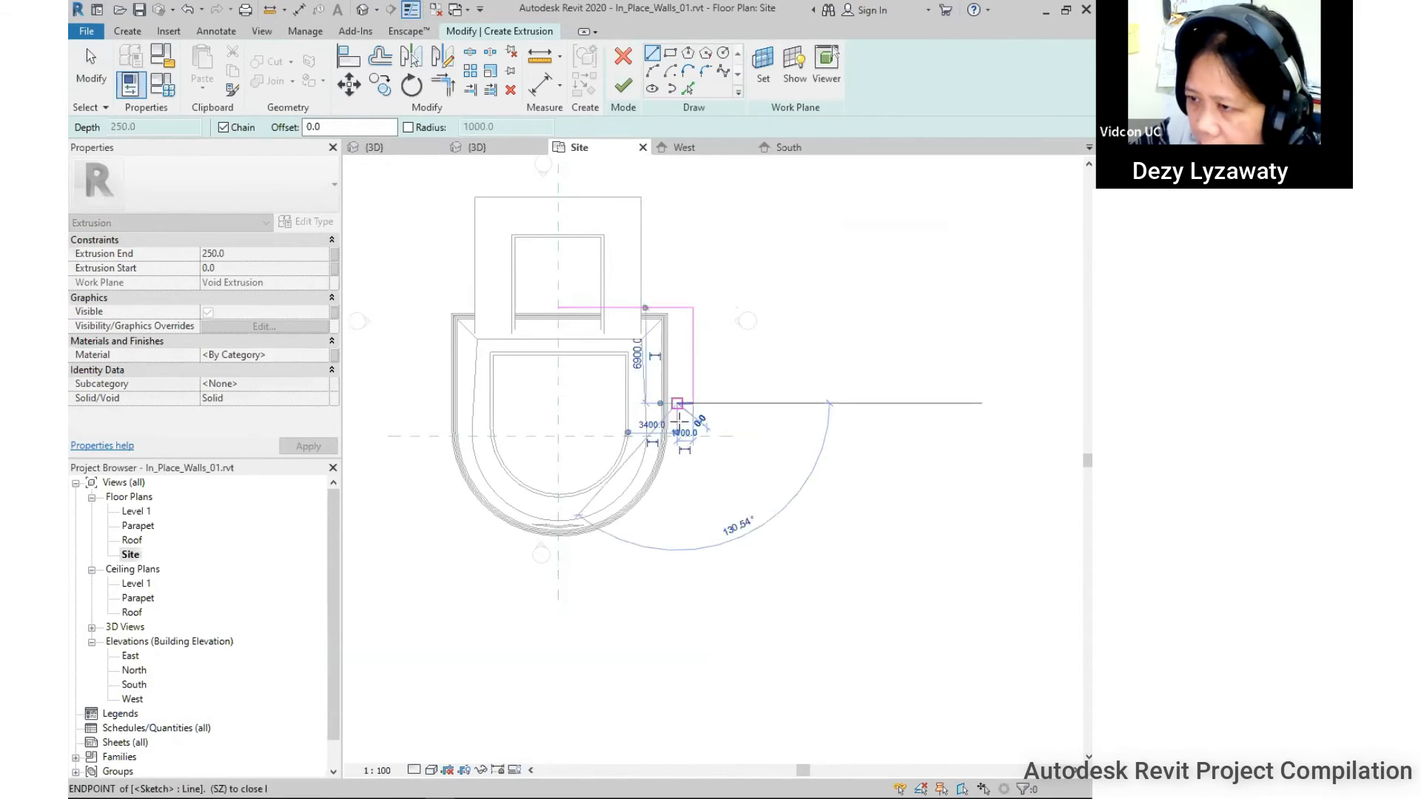
click(678, 403)
click(676, 486)
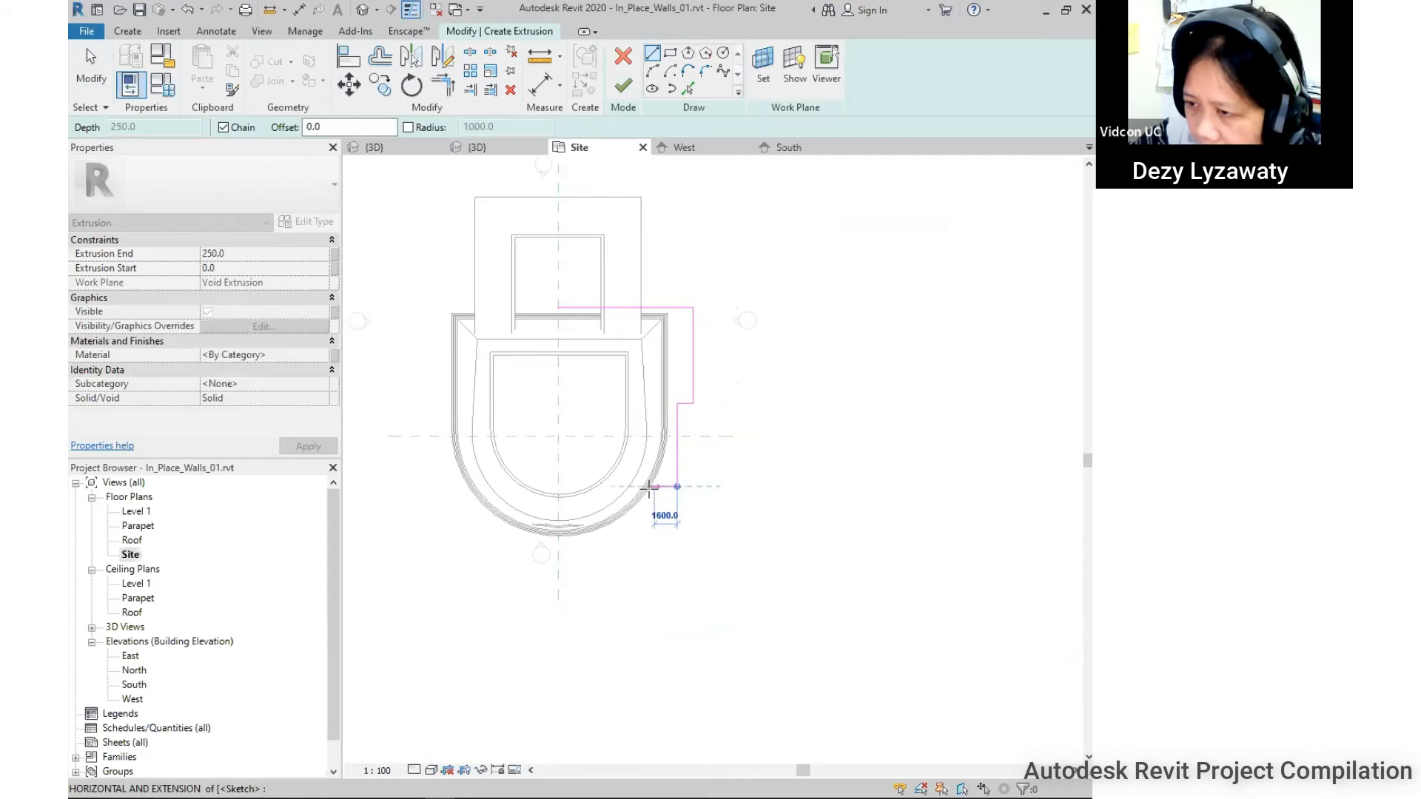
click(645, 486)
click(645, 553)
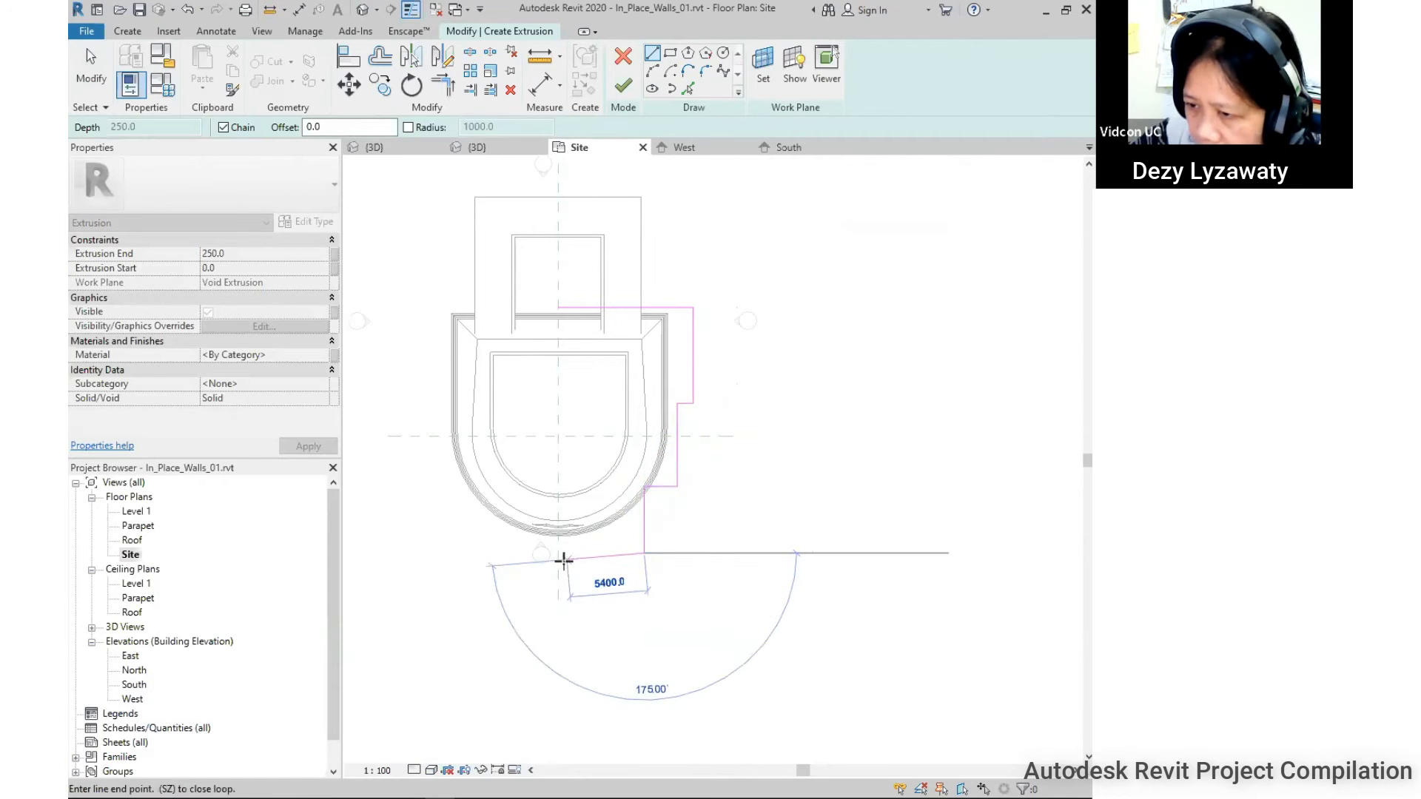
click(559, 553)
key(Escape)
key(Escape)
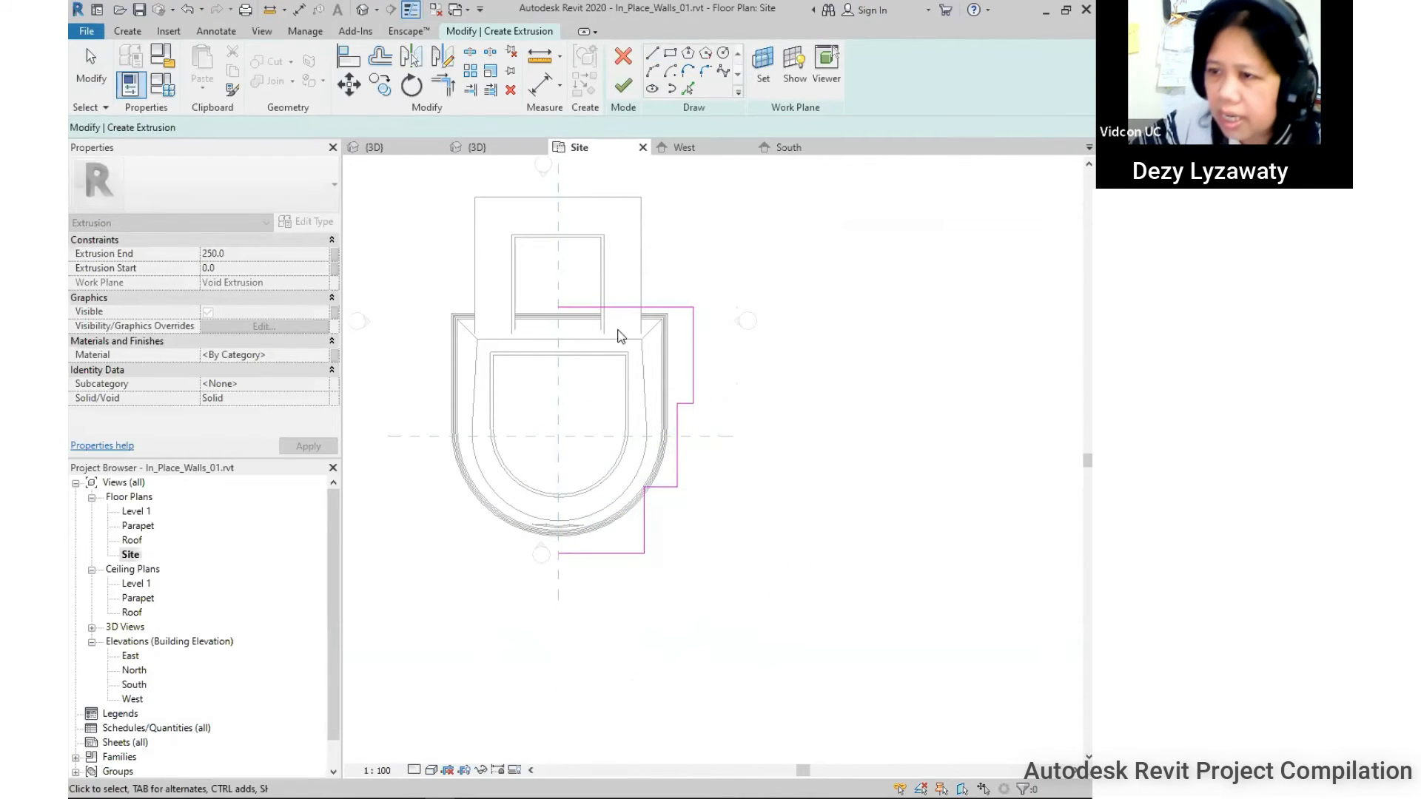
Mirror the seven half-outline lines about the central vertical reference plane and finish the 250 mm deep roof extrusion in 3D.
drag(539, 274, 736, 575)
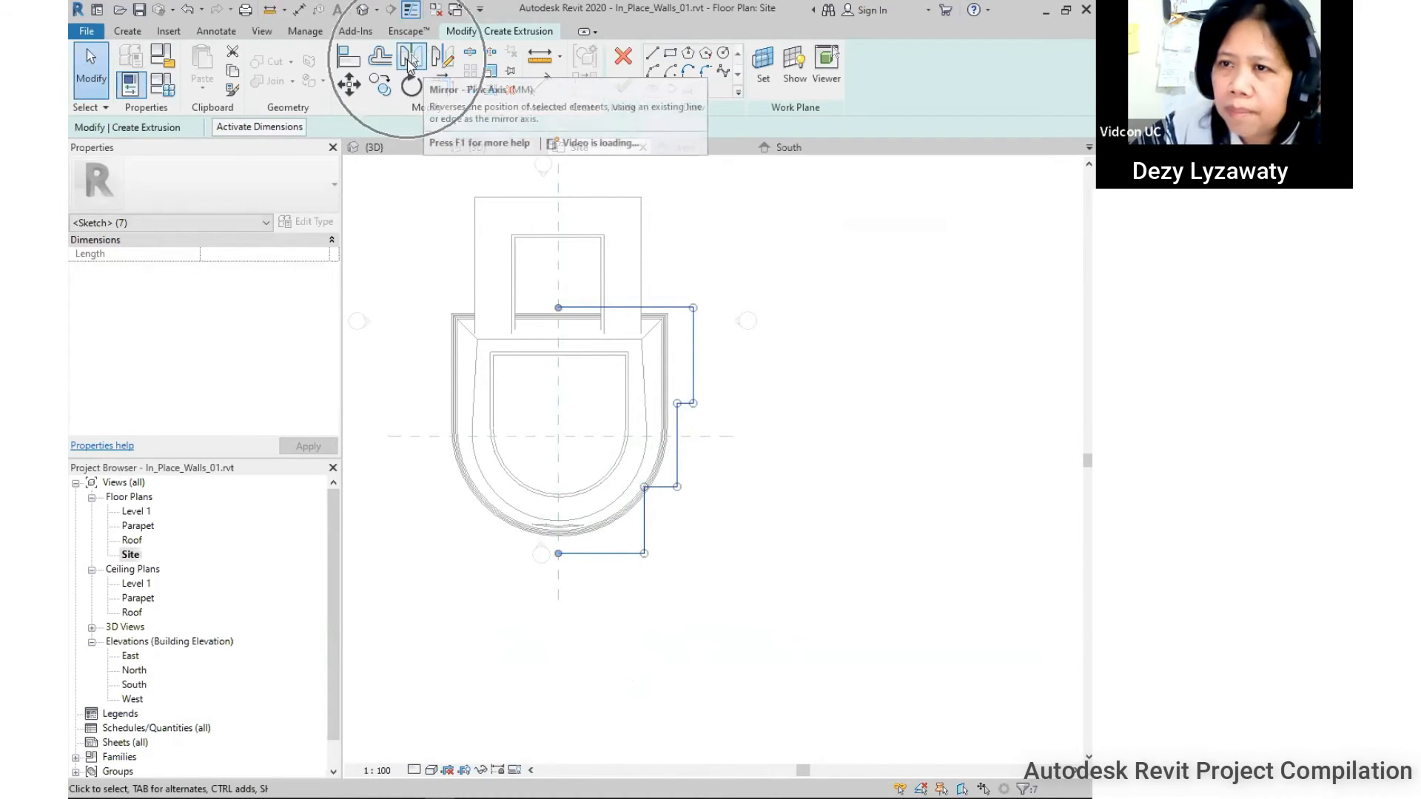
click(412, 66)
click(560, 291)
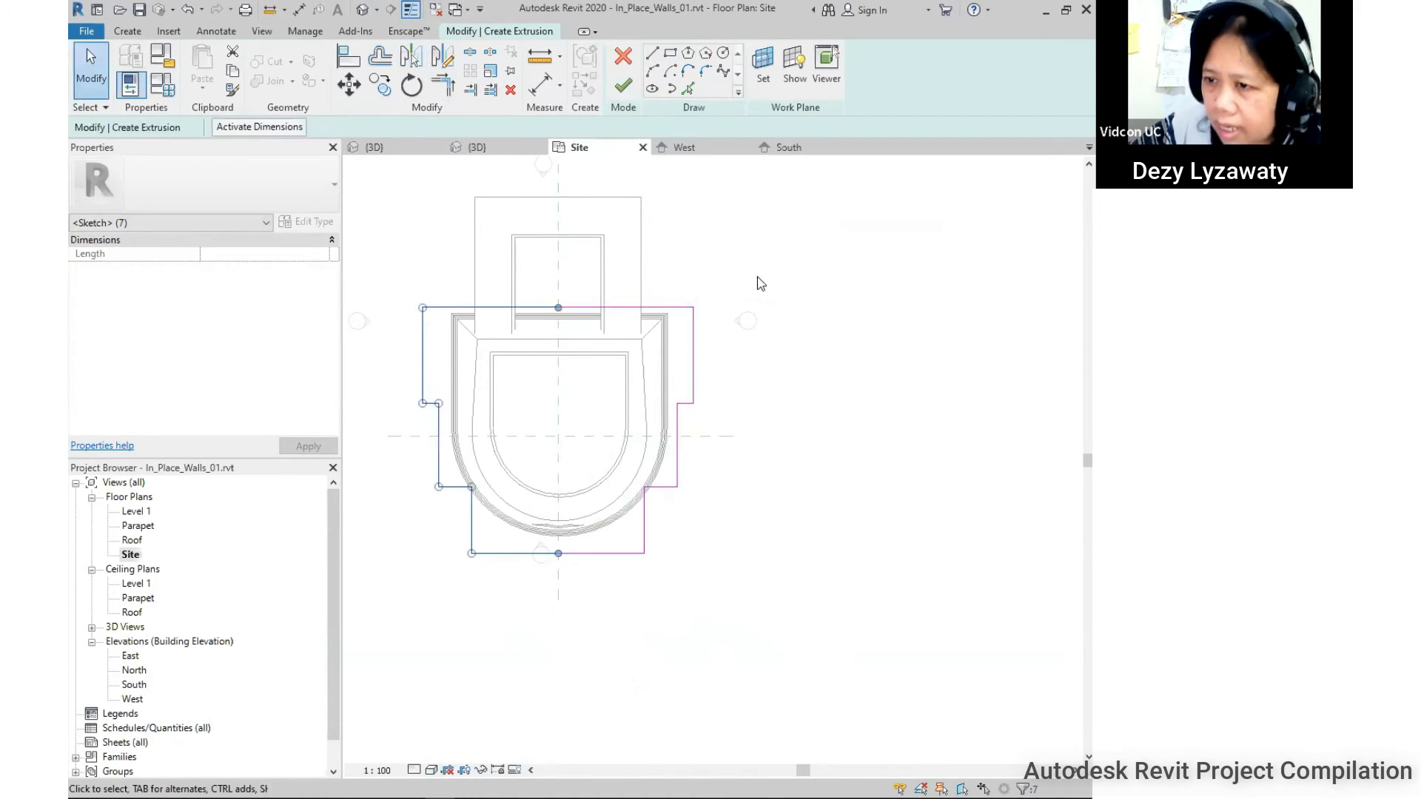
click(362, 10)
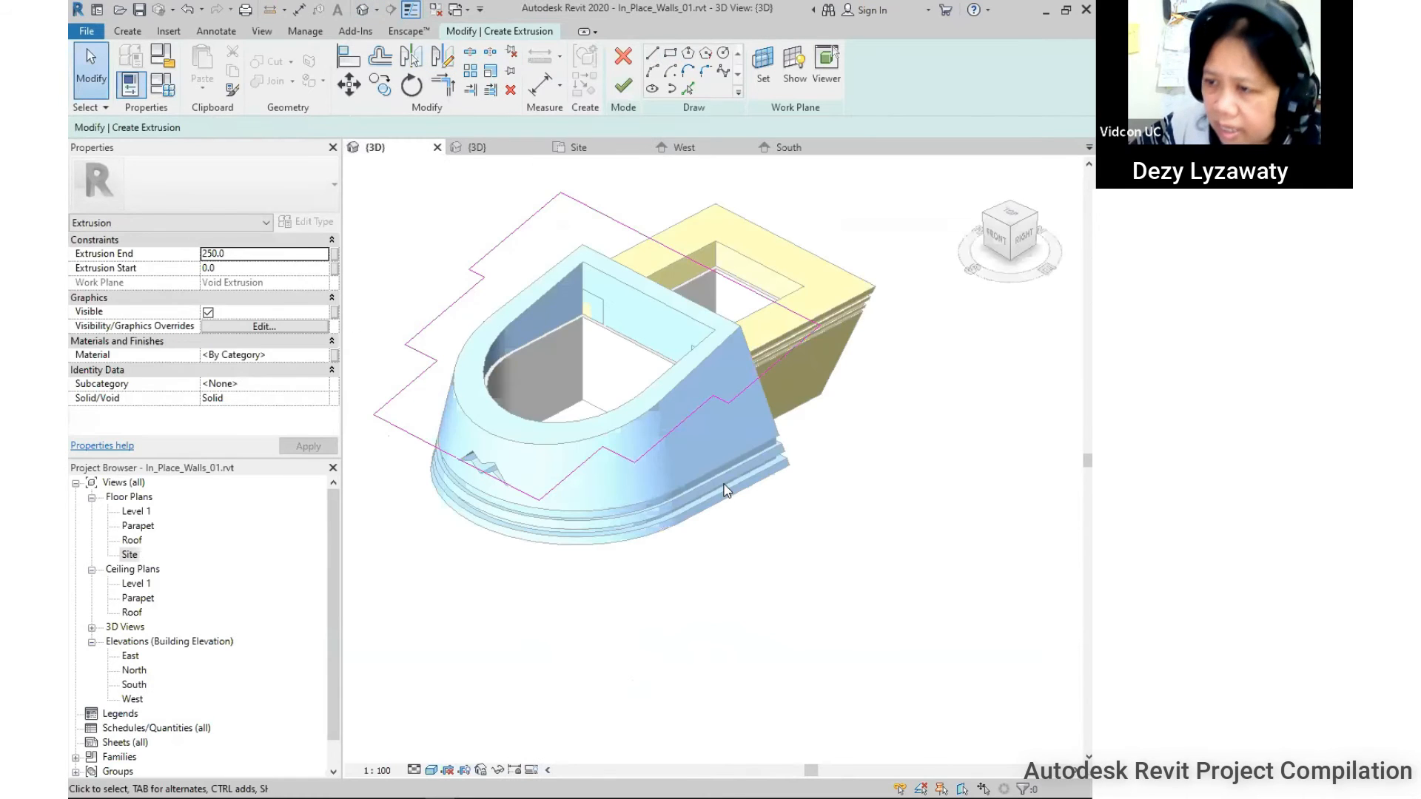
click(623, 86)
shift+middle_drag(839, 577, 641, 235)
Create a new material for the stepped roof extrusion and name it Roof blue.
click(636, 228)
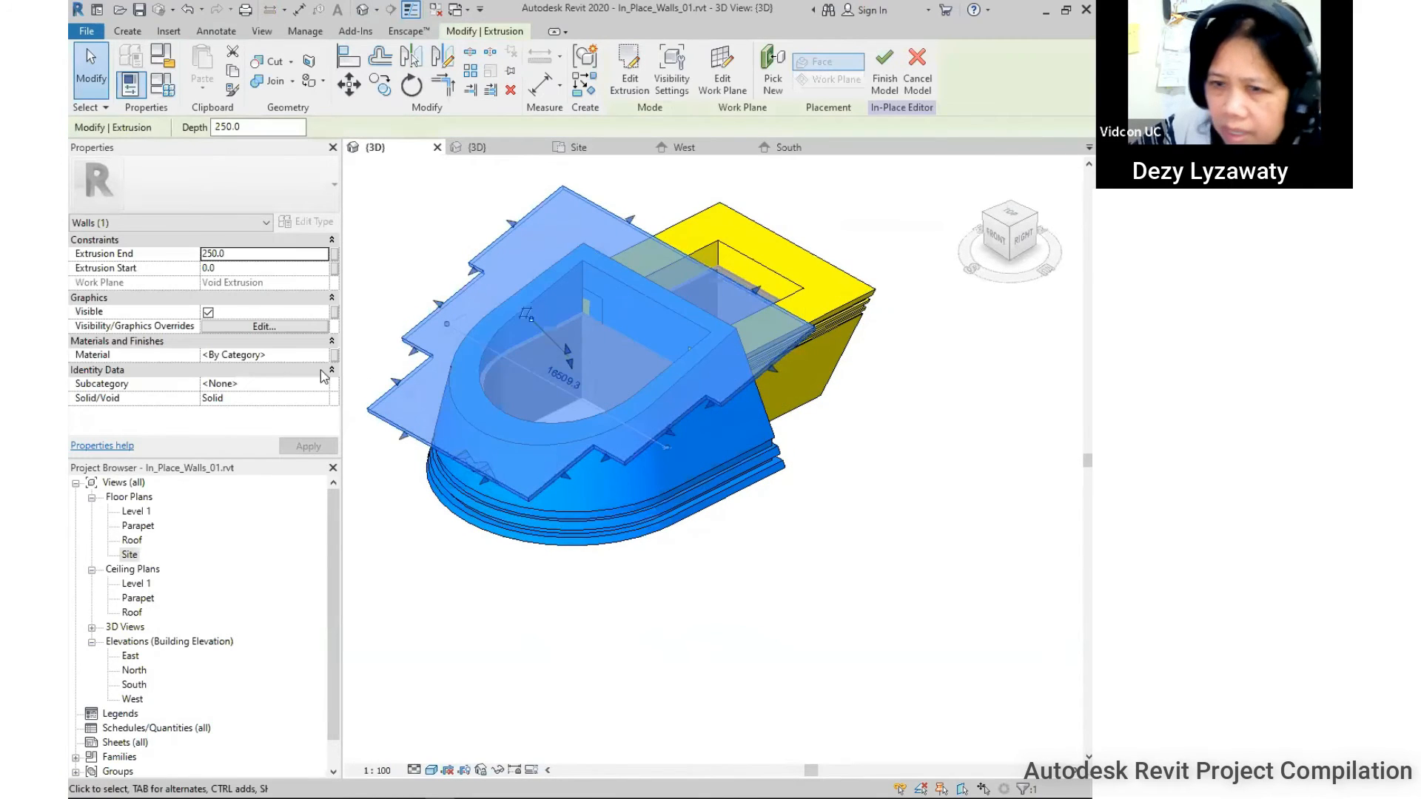
click(312, 356)
click(329, 357)
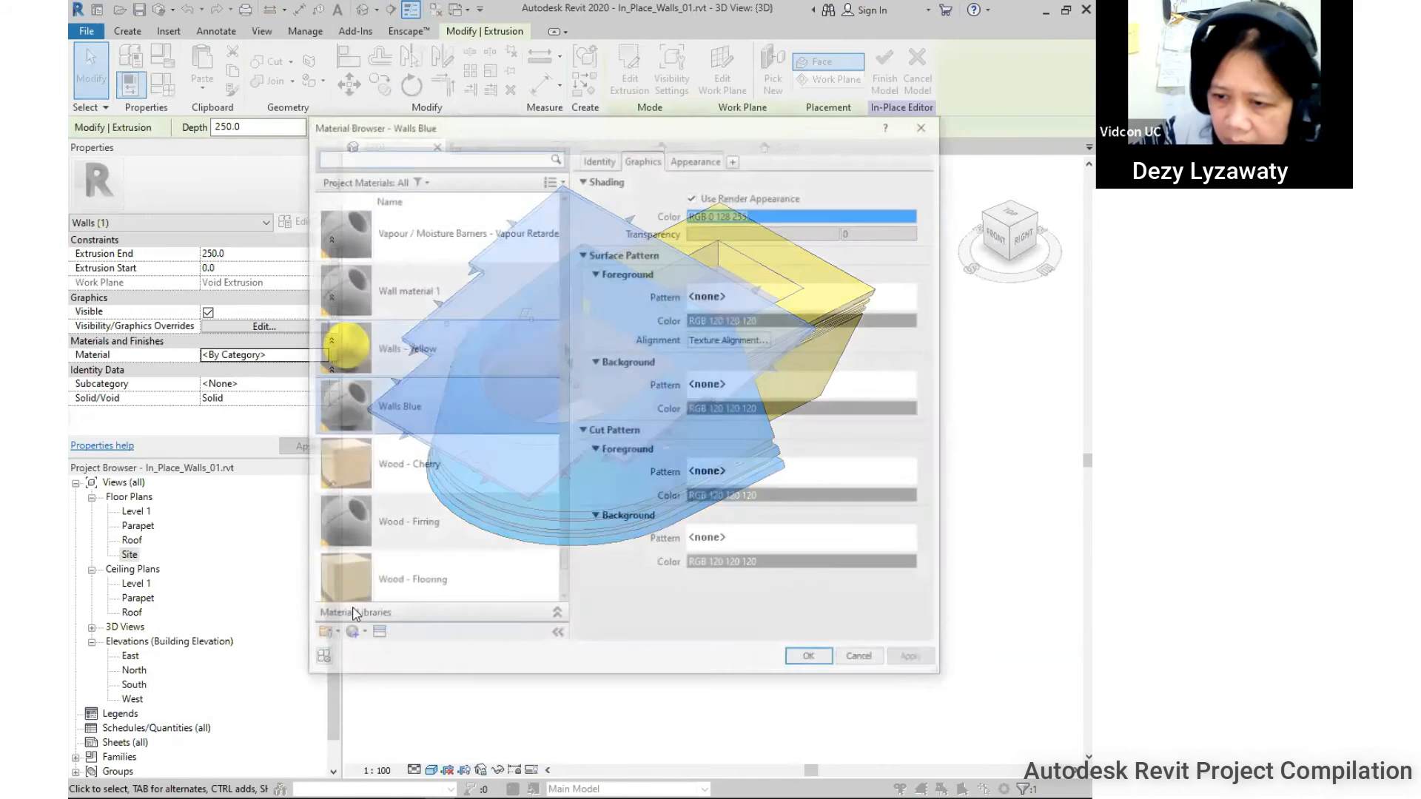
click(352, 641)
click(380, 653)
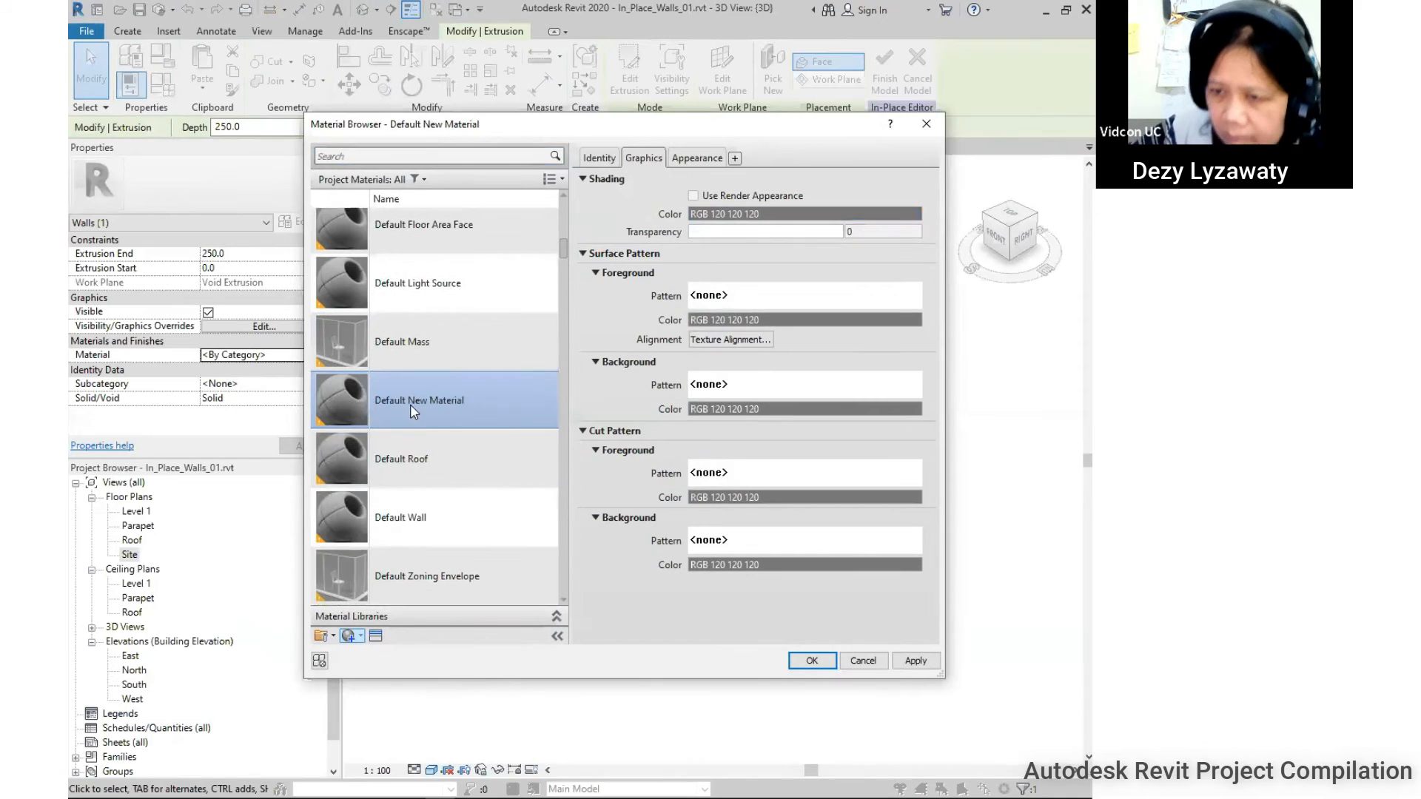
right_click(411, 404)
click(488, 450)
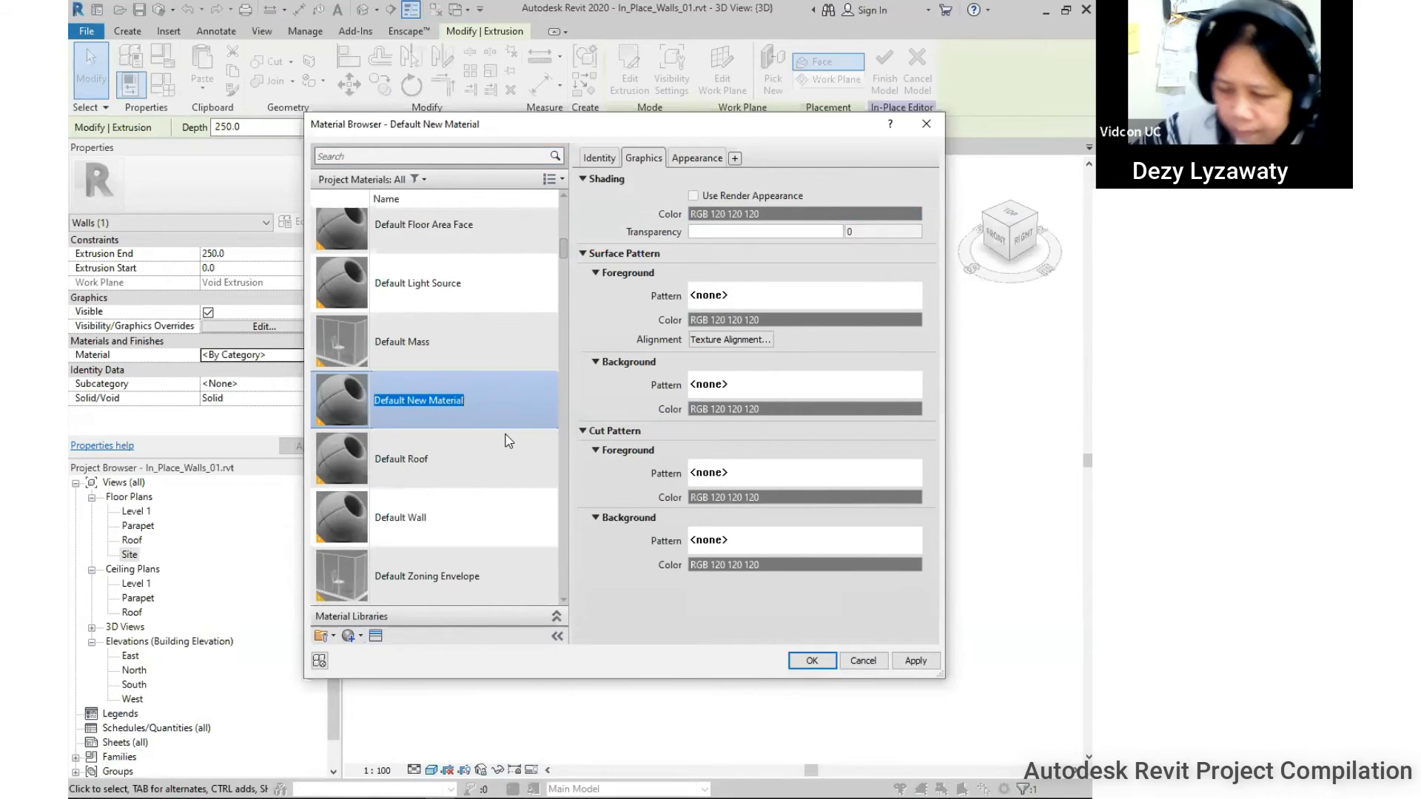
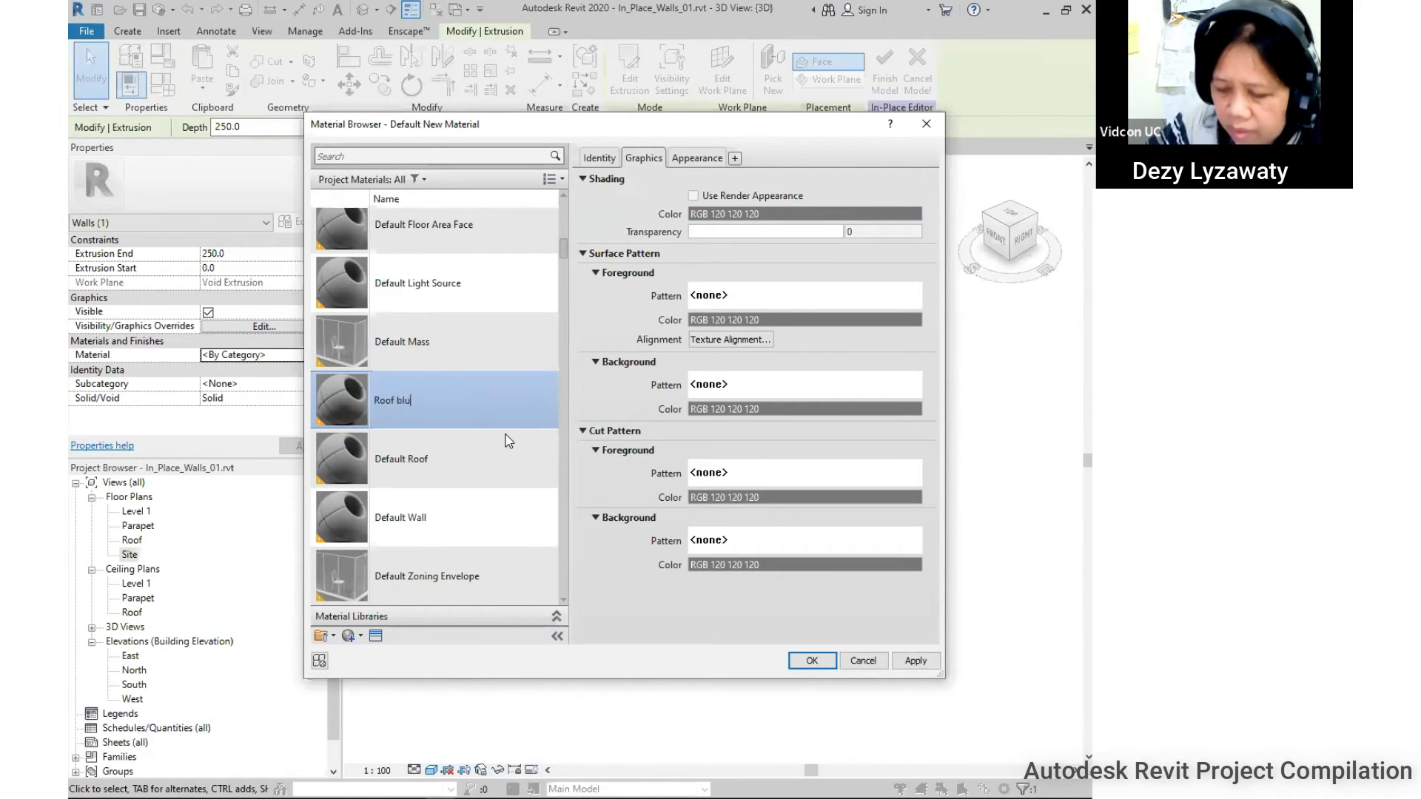
text(Roof blue)
Make Roof blue use its render appearance for shading and replace that appearance with Glass - Heavy Color (Blue) from the Appearance Library.
click(694, 196)
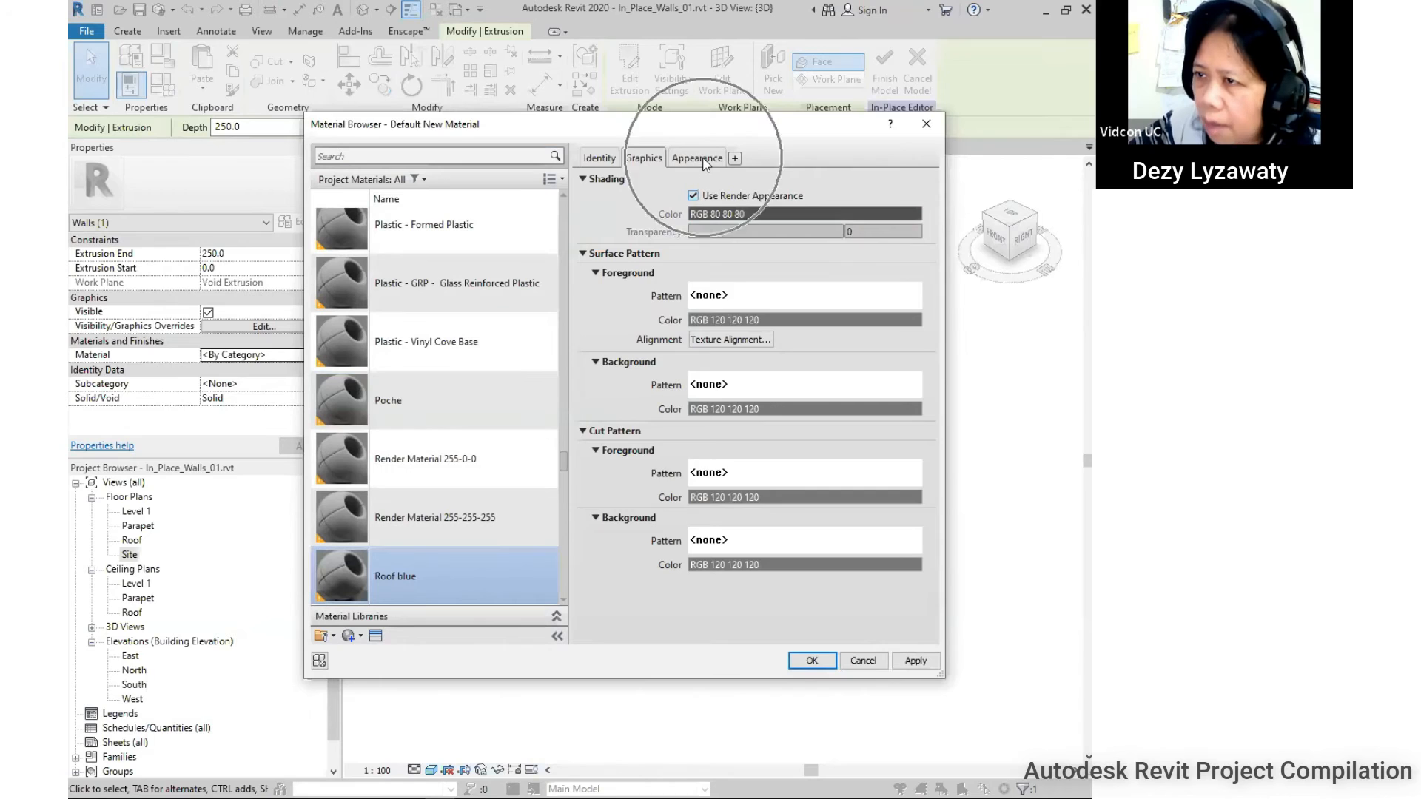
click(696, 158)
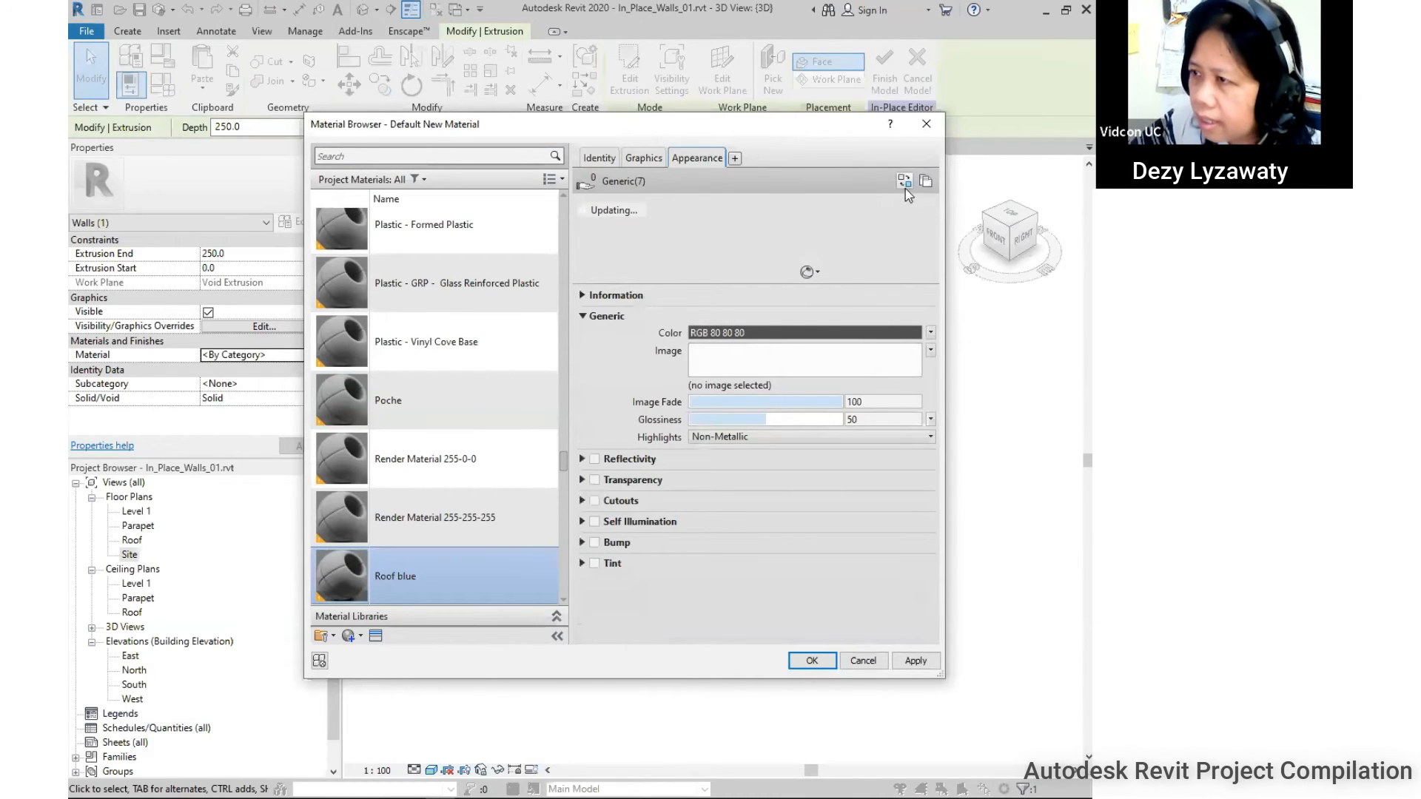
click(904, 182)
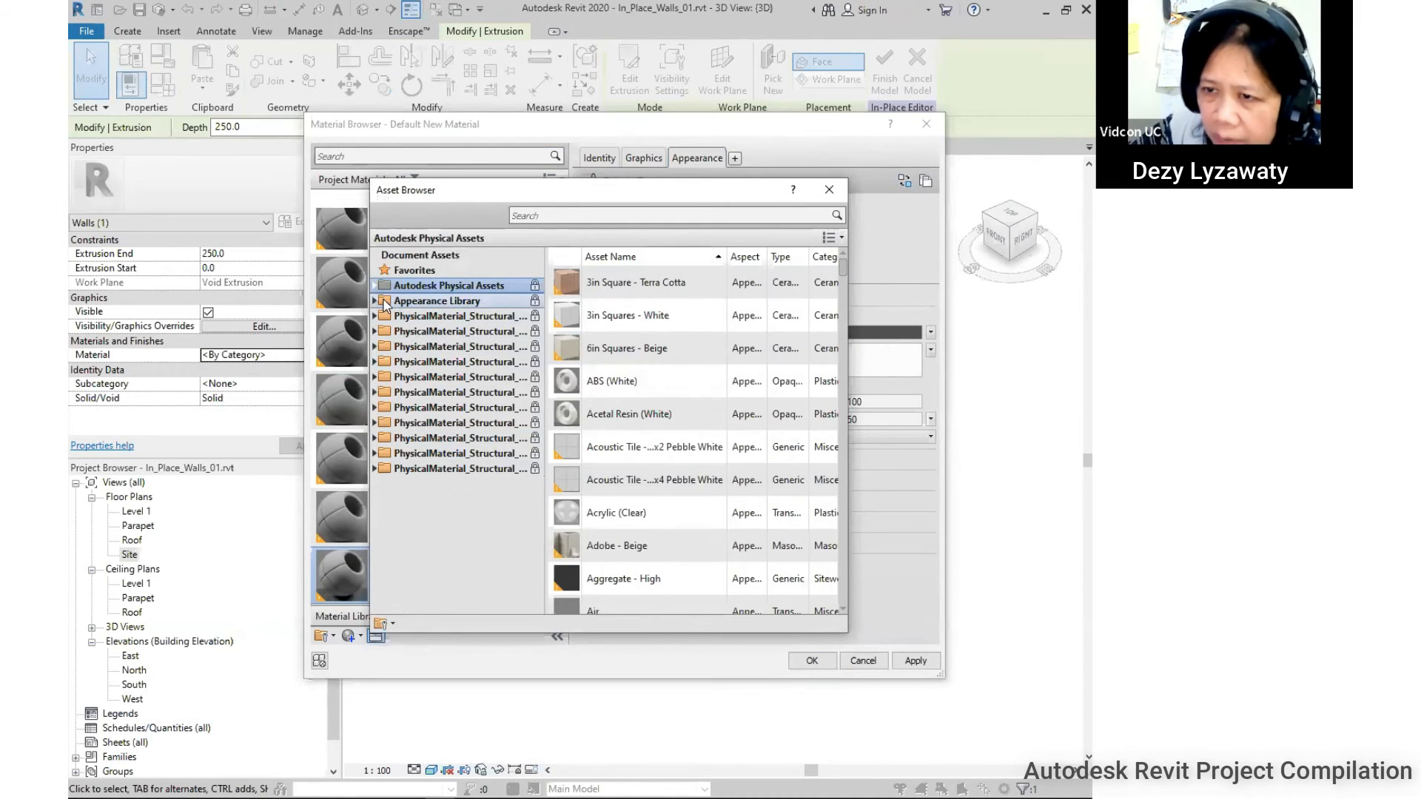
click(375, 301)
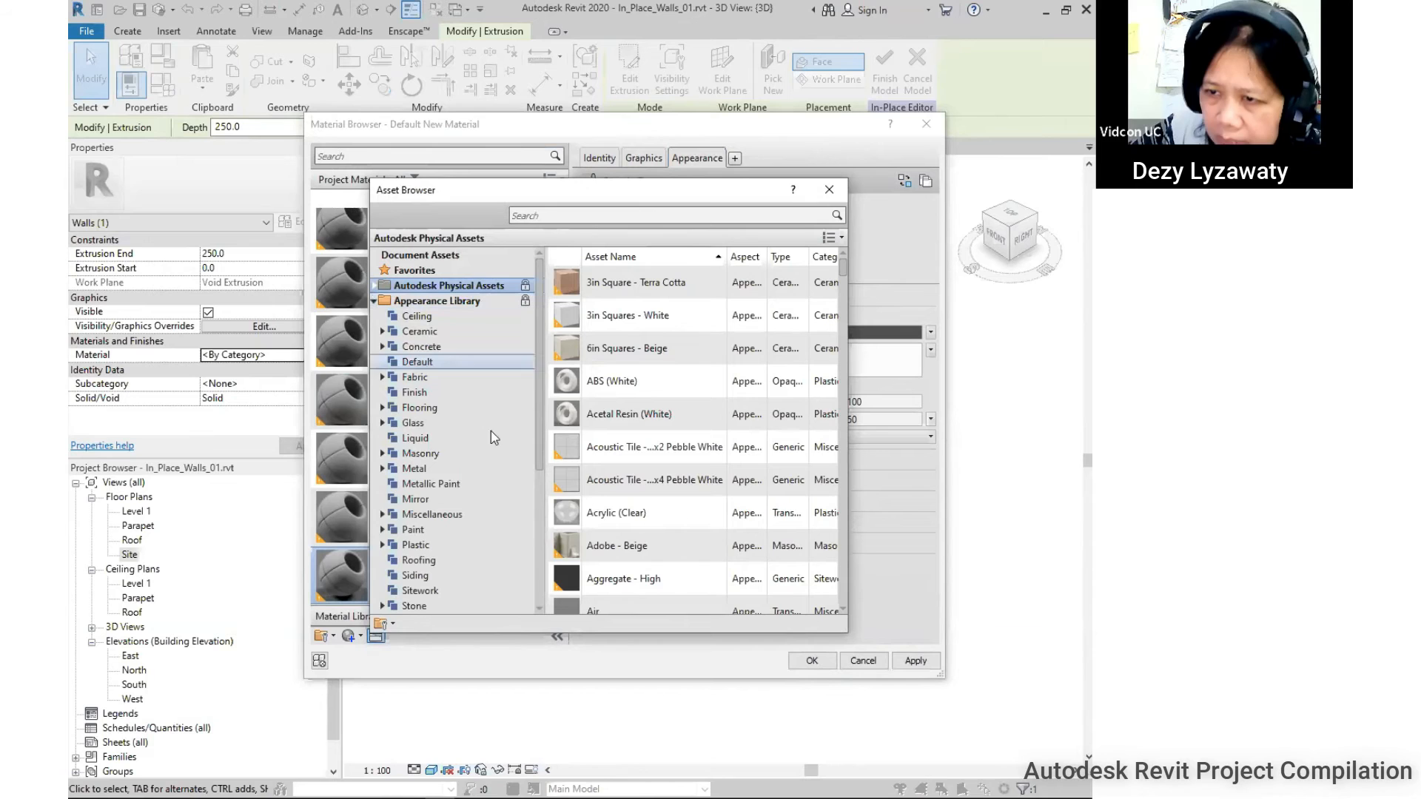
click(382, 423)
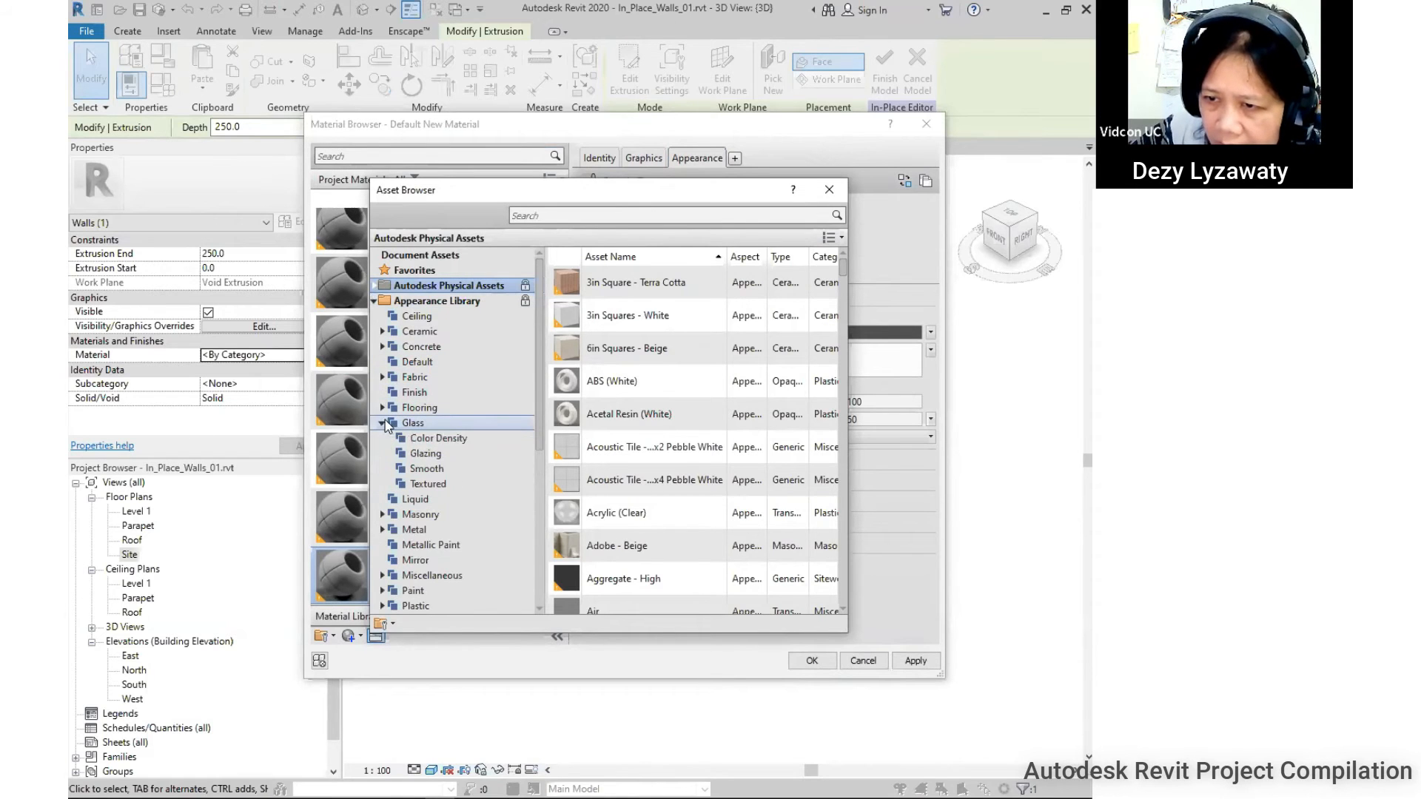
click(438, 438)
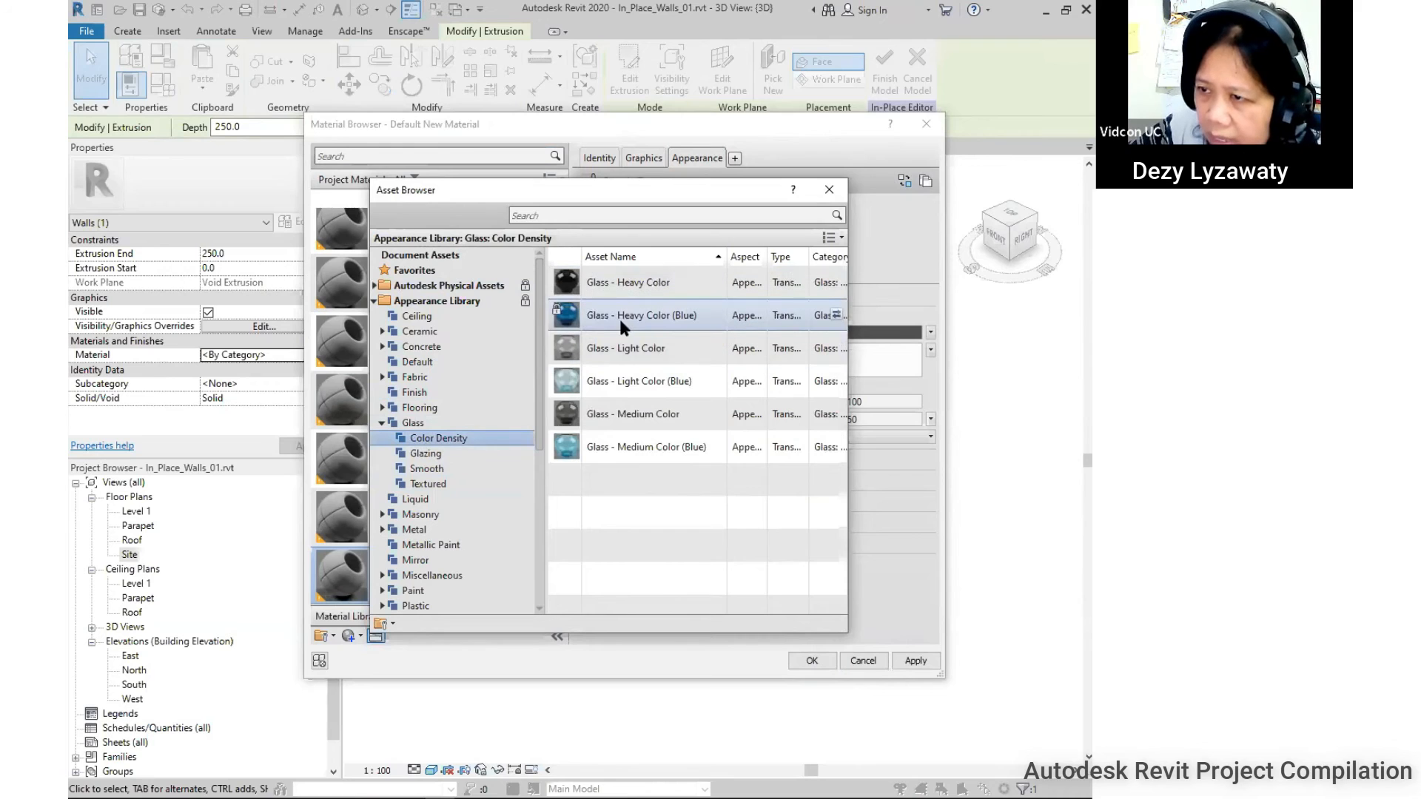
click(837, 316)
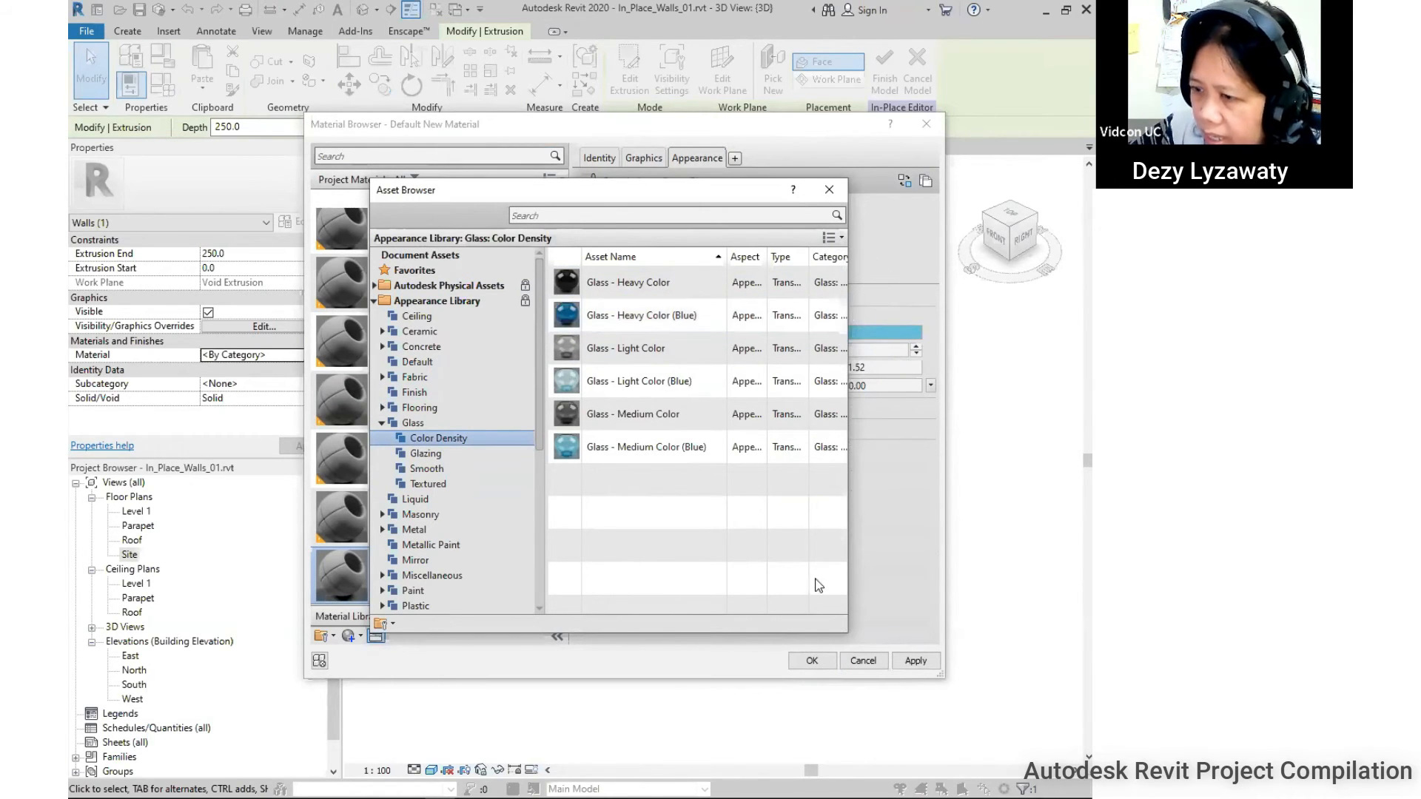
click(828, 189)
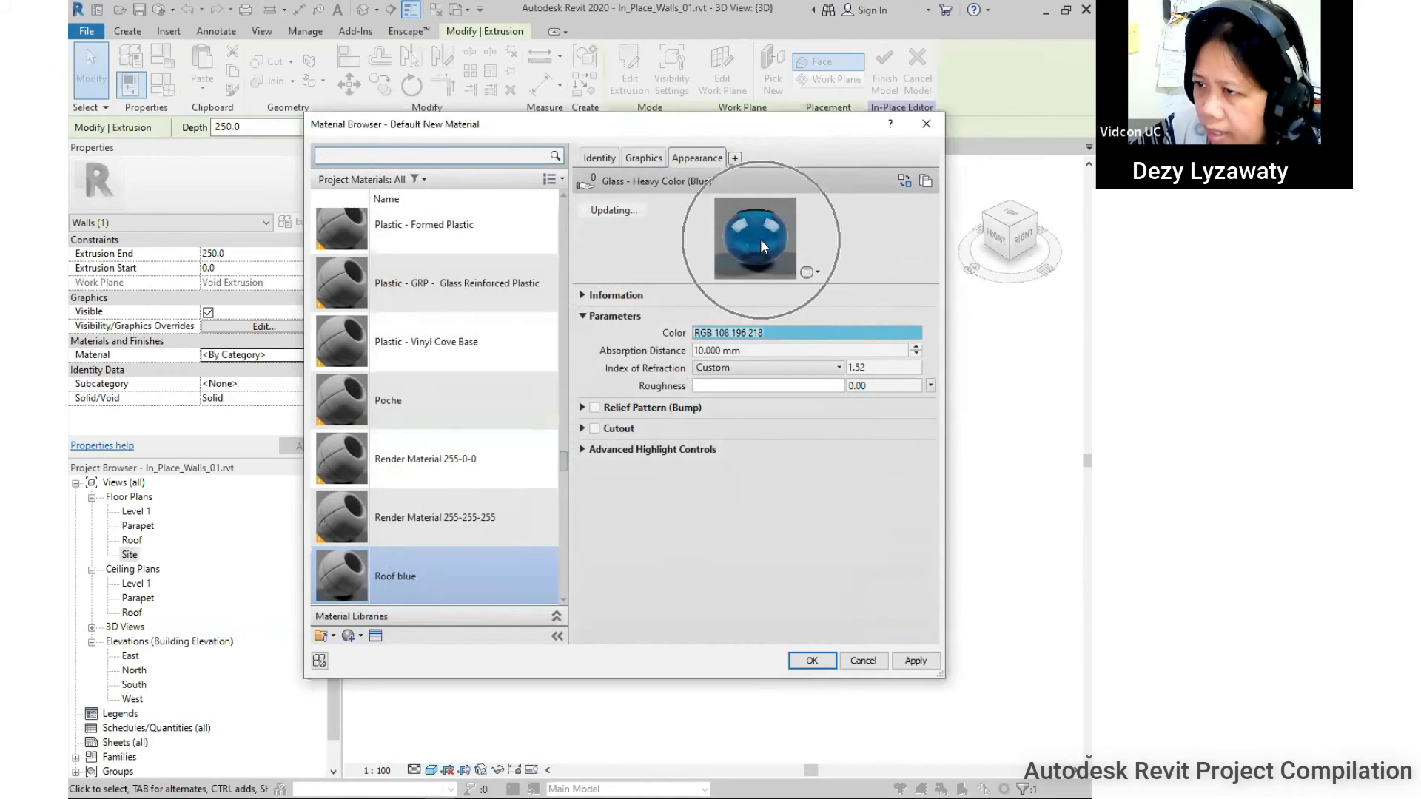
Apply the Roof blue material to the roof extrusion and deselect it.
click(913, 660)
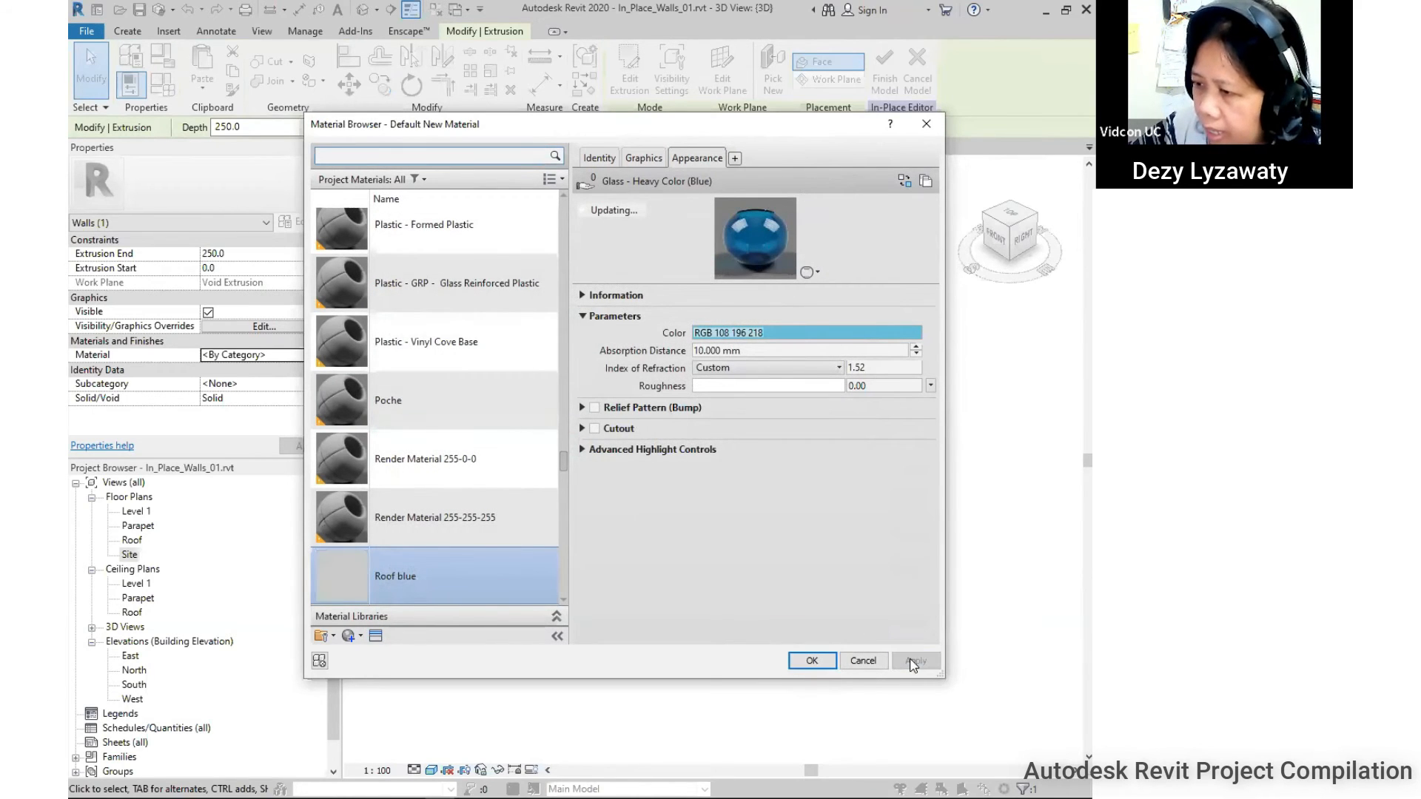
click(814, 661)
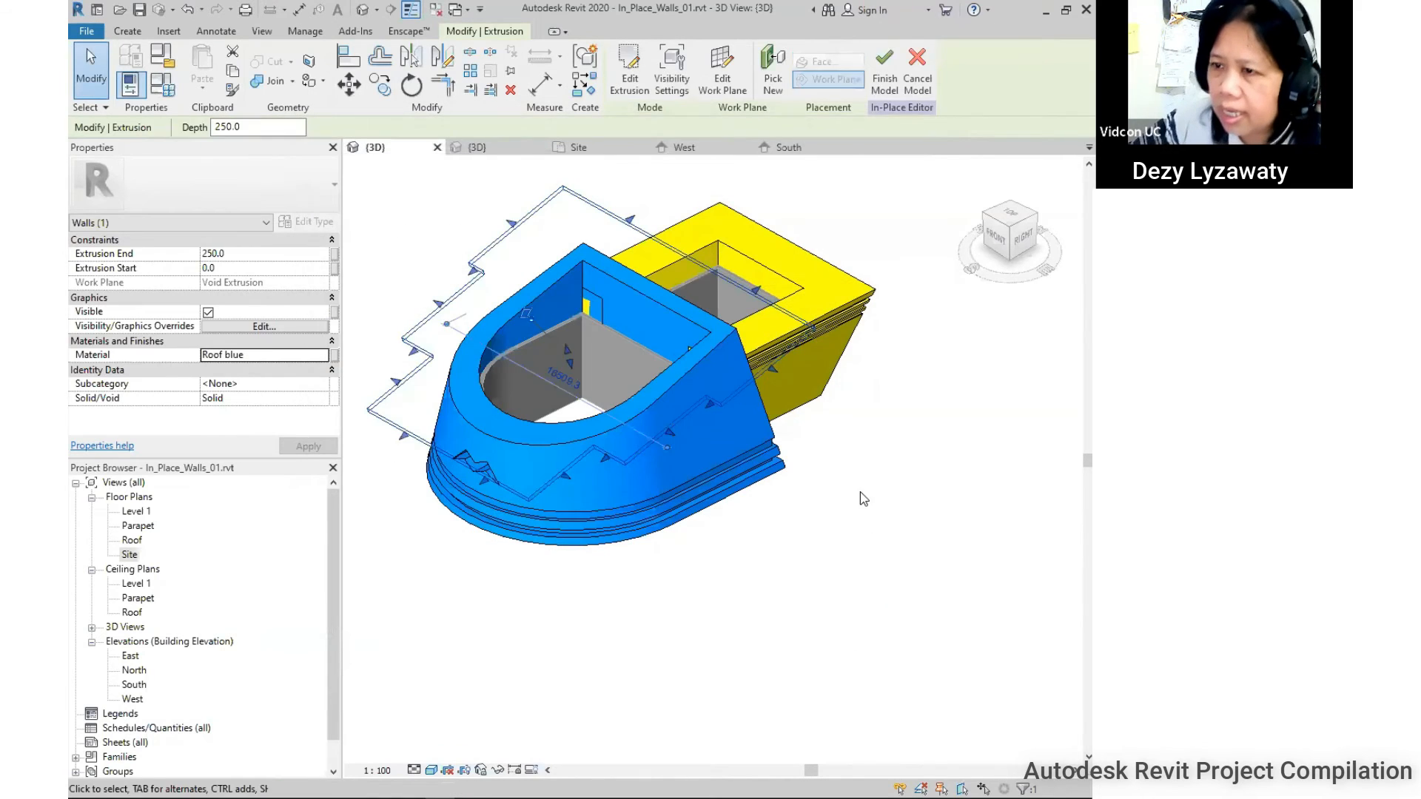
click(756, 558)
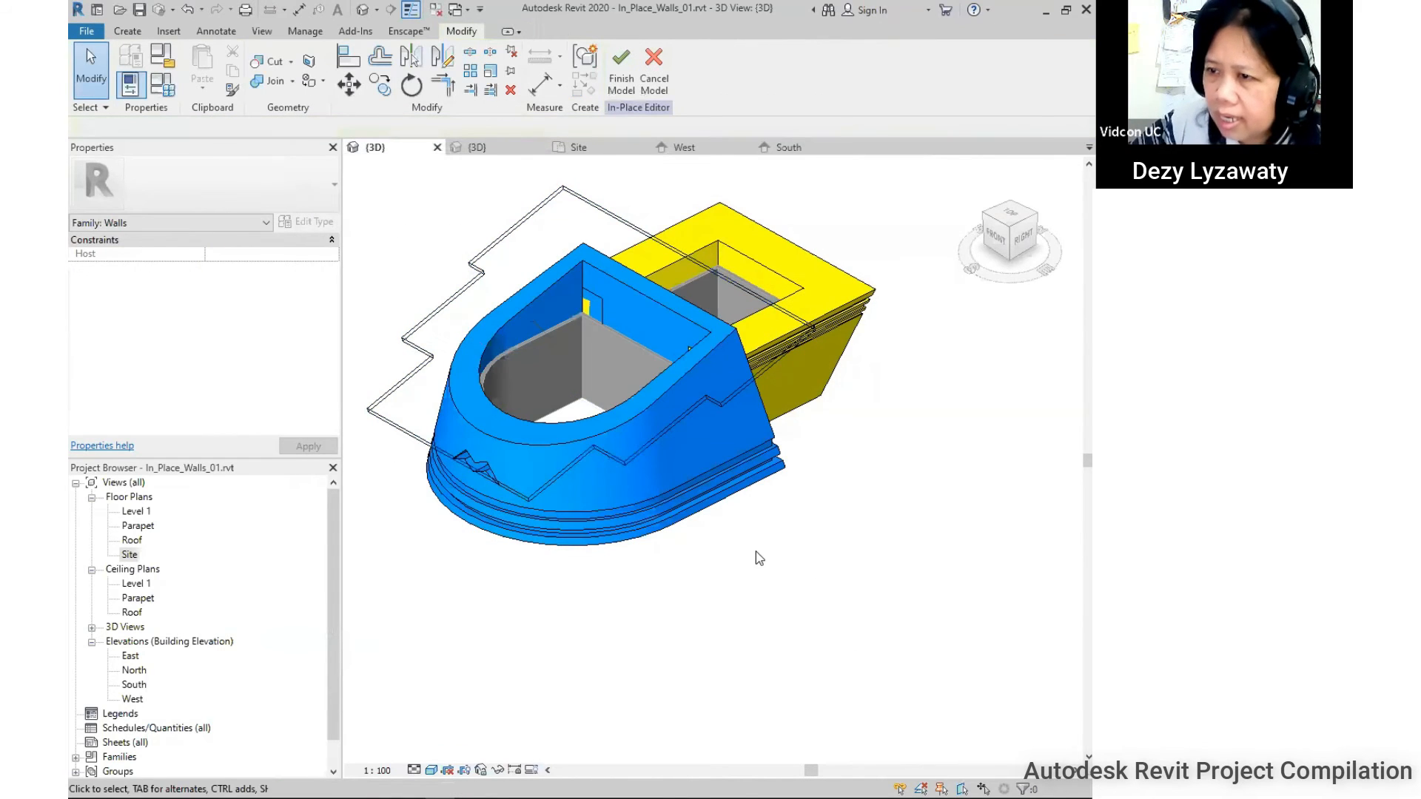
Set the 3D view's visual style to Consistent Colors and inspect the glass roof extrusion over the blue wall.
click(432, 771)
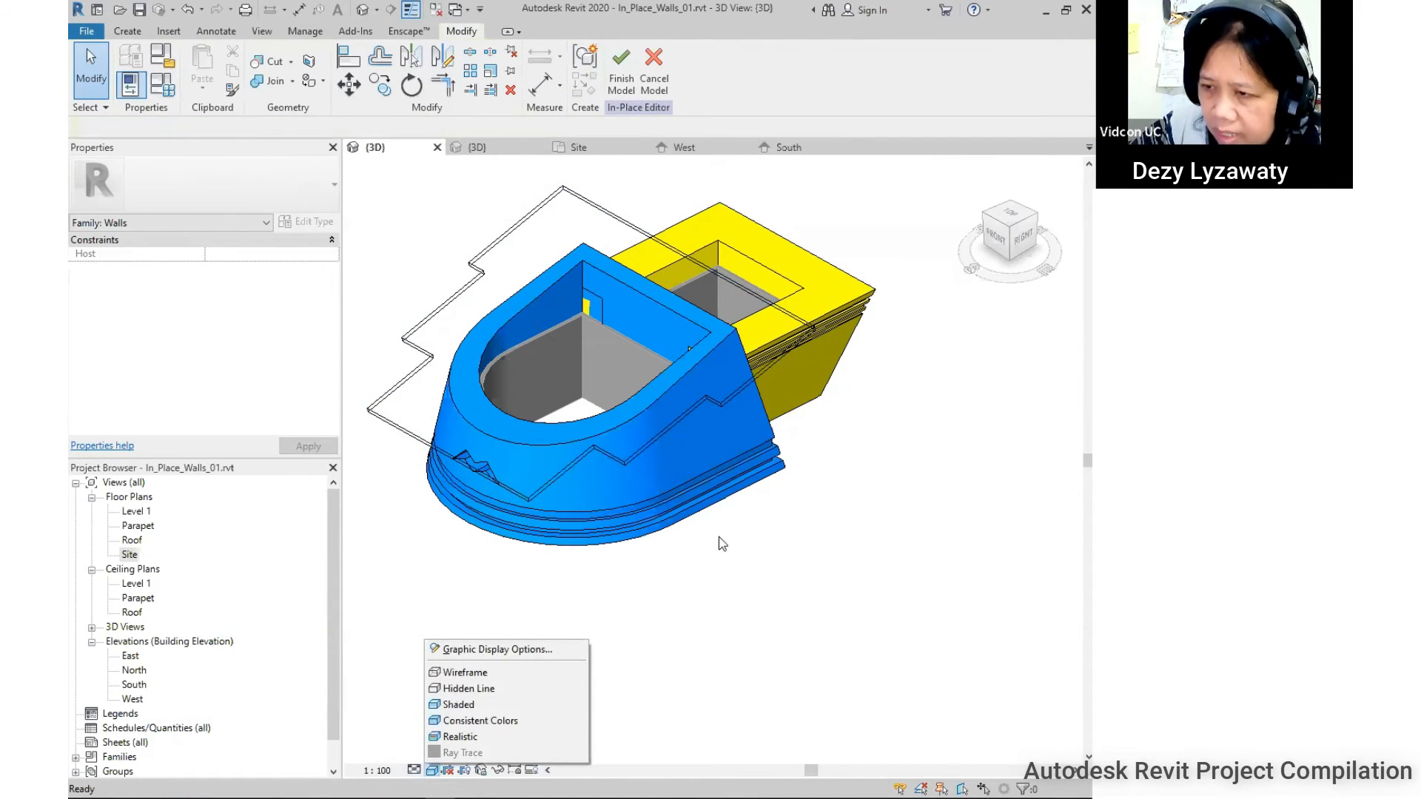
scroll(830, 490, down, 2)
shift+middle_drag(788, 460, 739, 476)
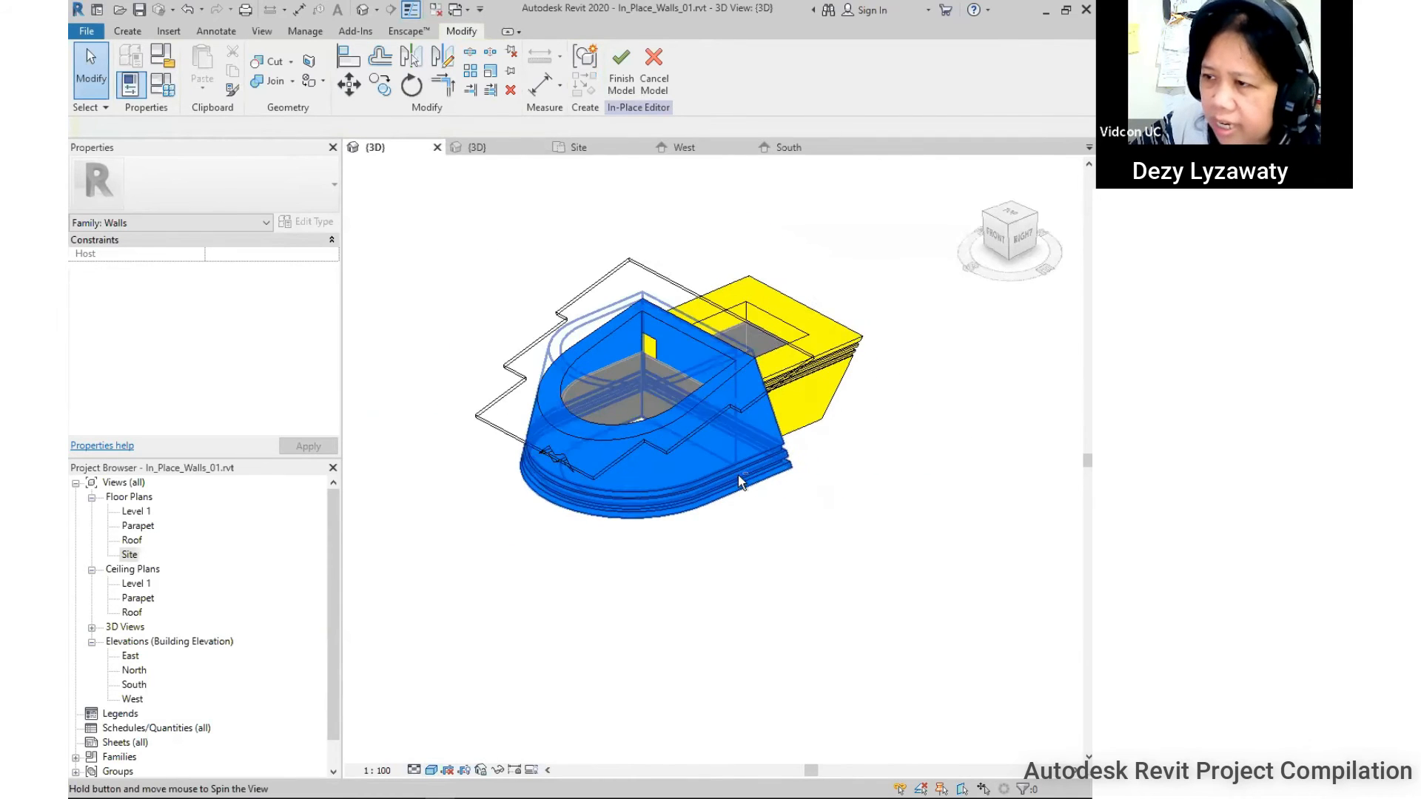
scroll(646, 290, up, 2)
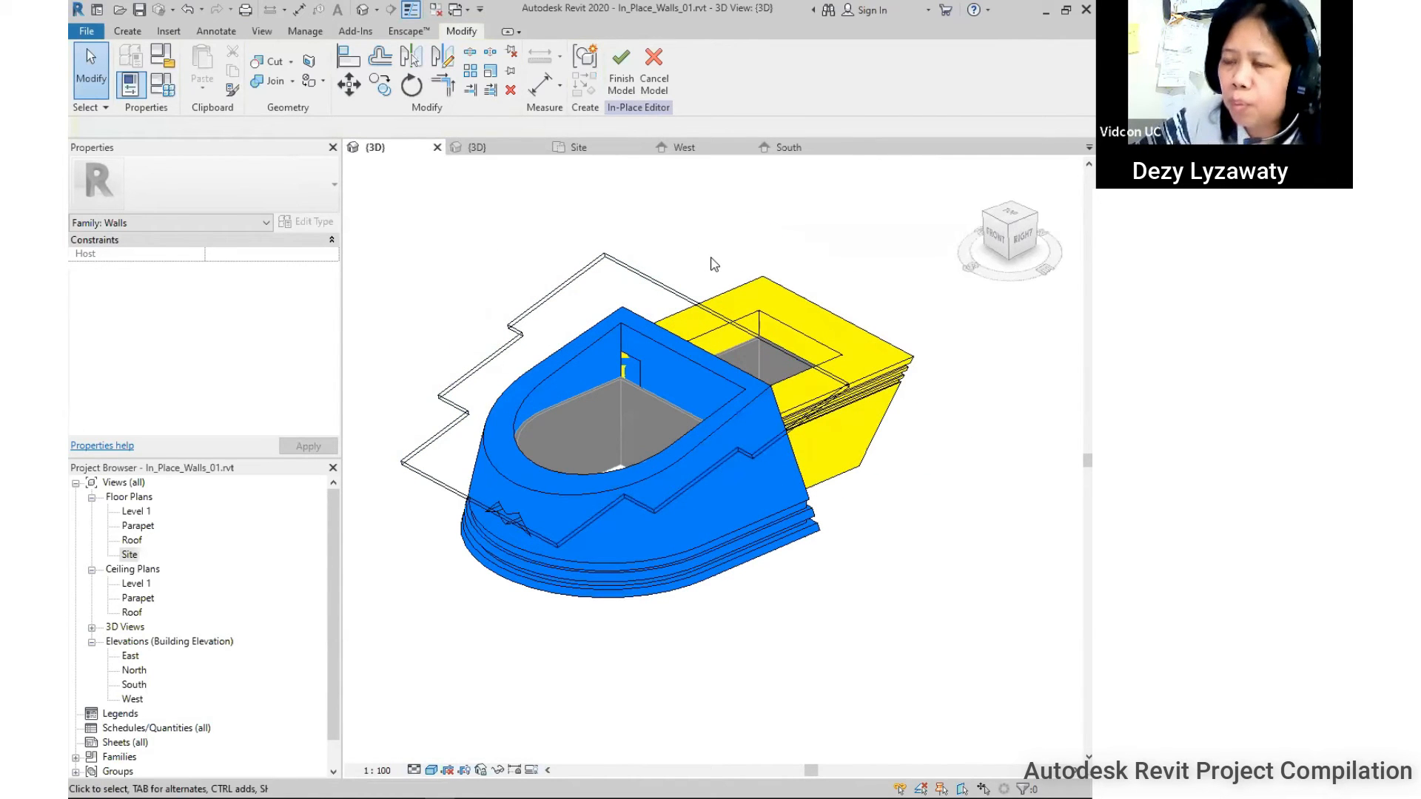
Start a new solid extrusion in the in-place walls model and choose to pick a plane as its work plane.
shift+middle_drag(663, 535, 822, 466)
scroll(825, 350, up, 1)
scroll(773, 305, up, 2)
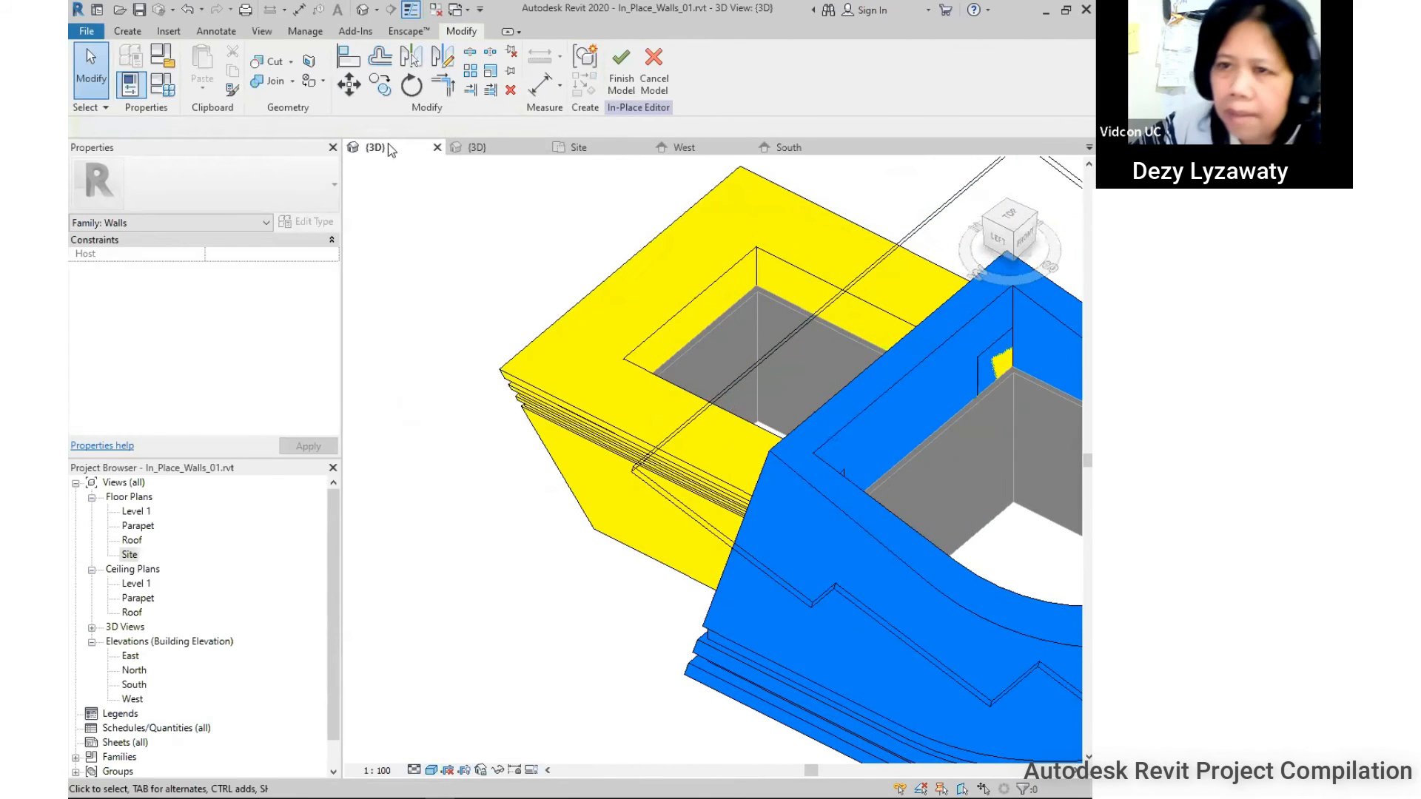
click(129, 33)
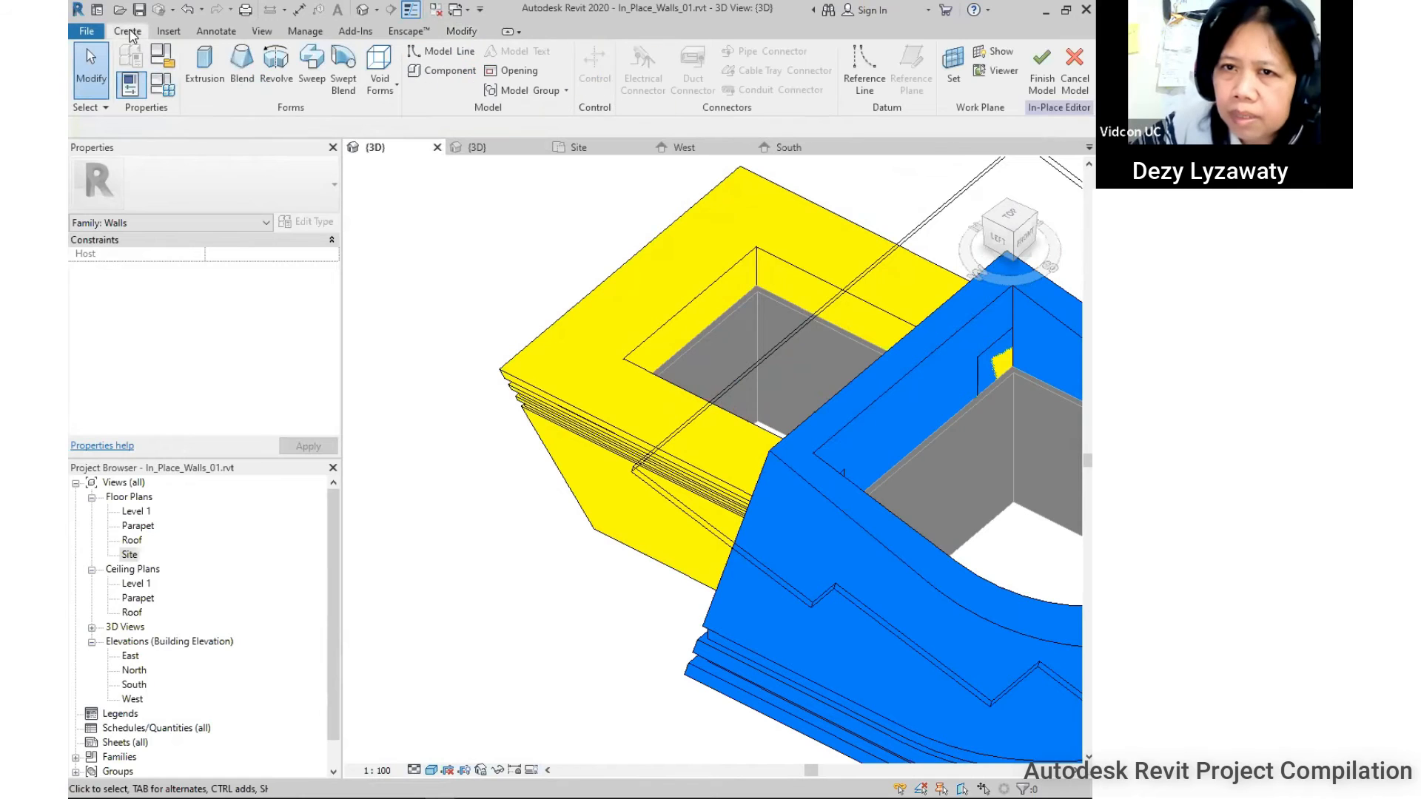
click(214, 74)
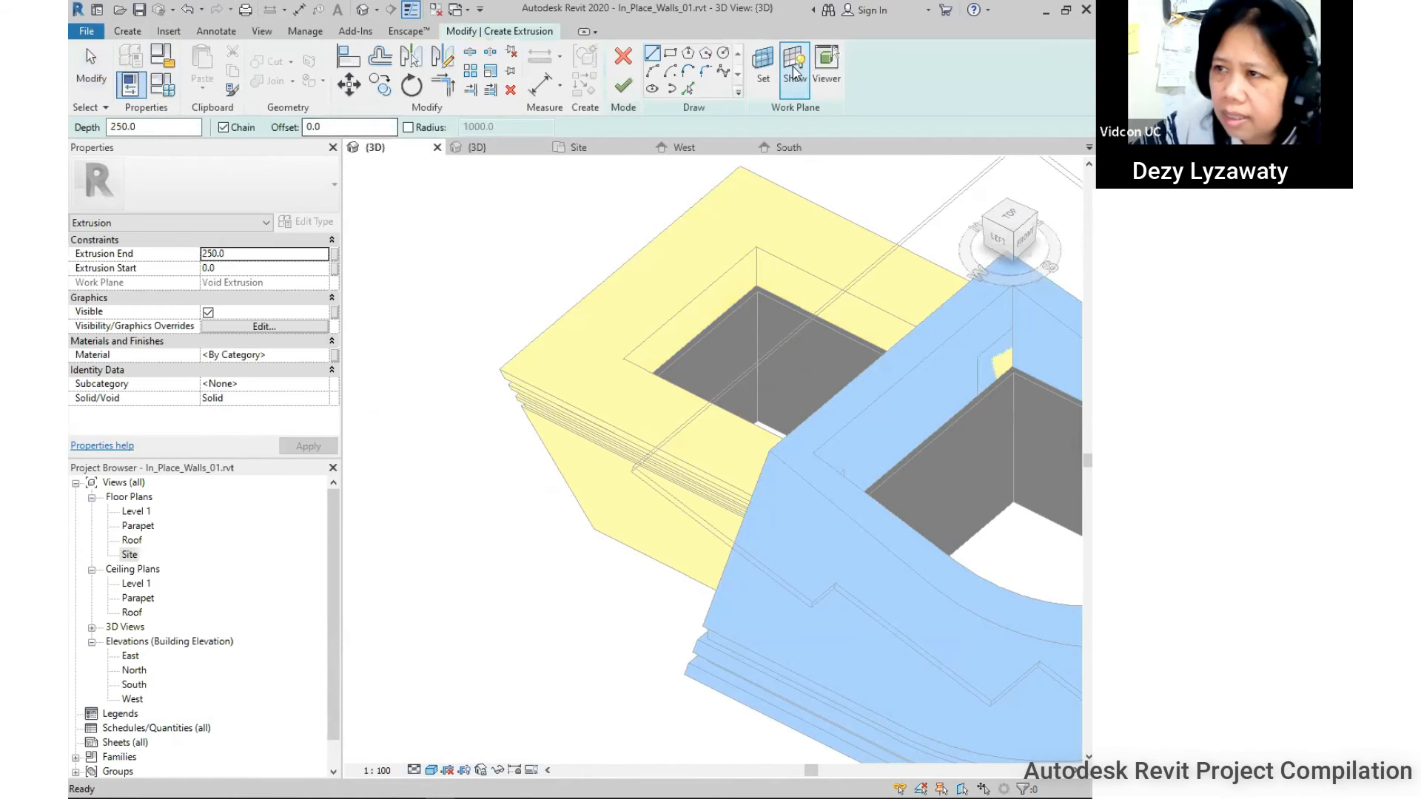
click(762, 70)
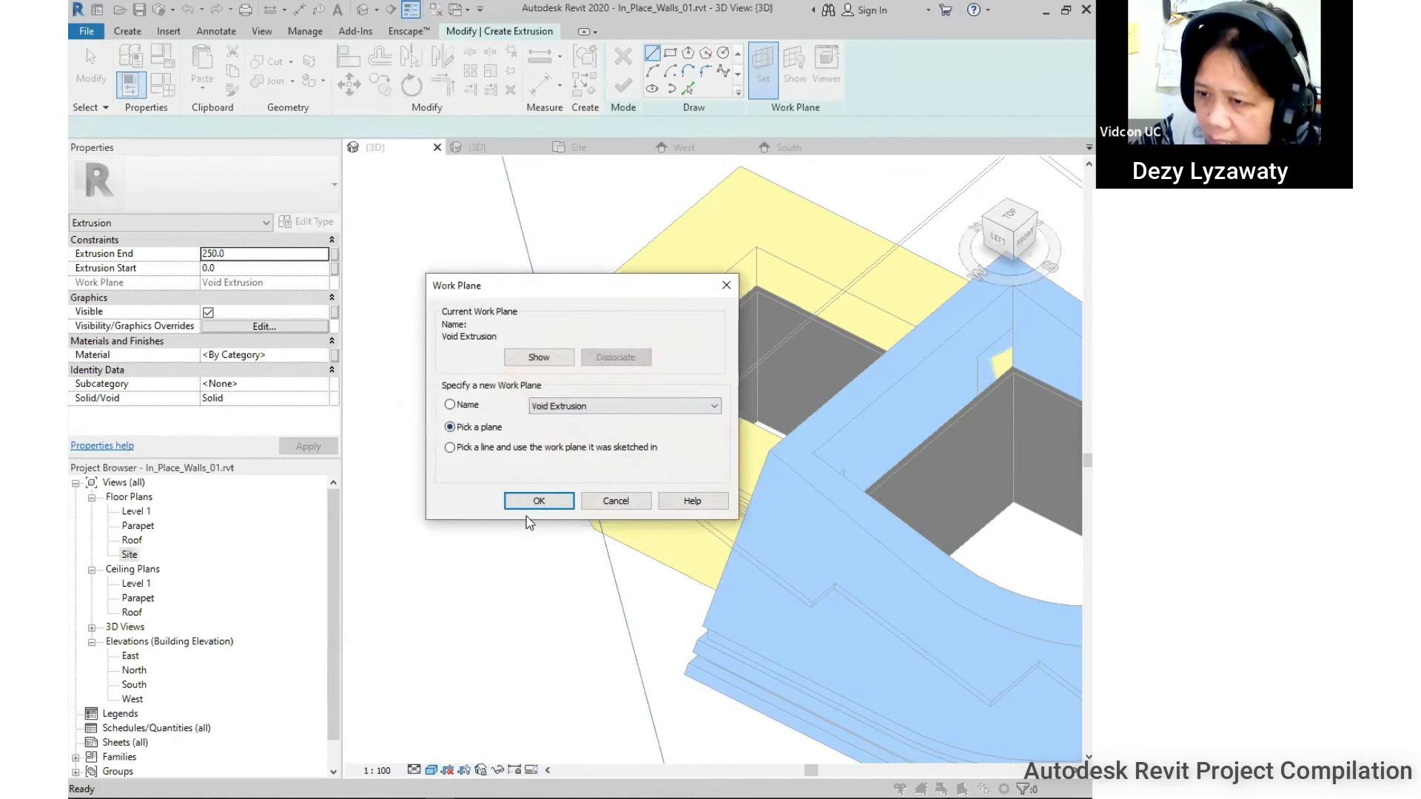
click(539, 502)
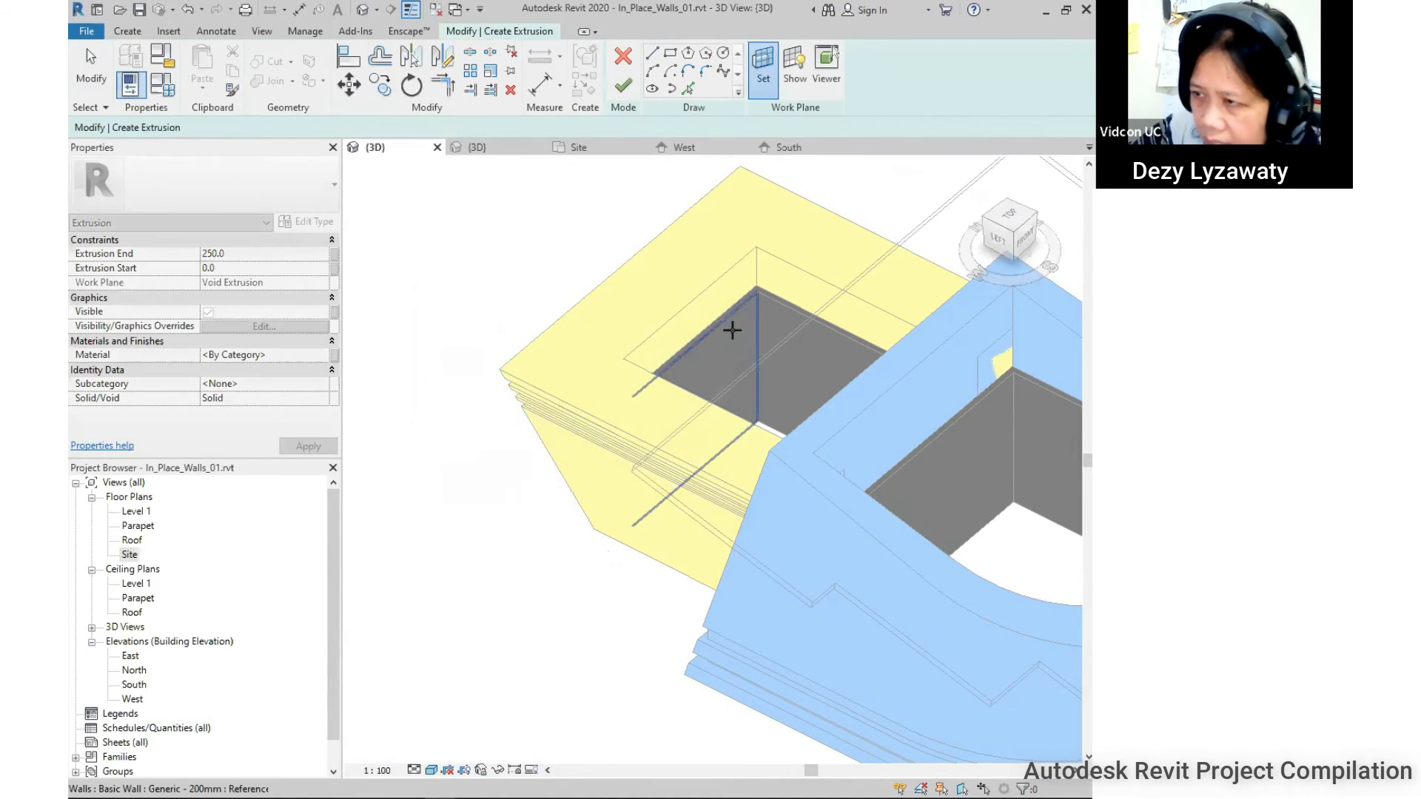
Pick the top face of the Generic - 200mm wall inside the yellow wall as the extrusion's work plane.
scroll(771, 294, up, 3)
click(771, 294)
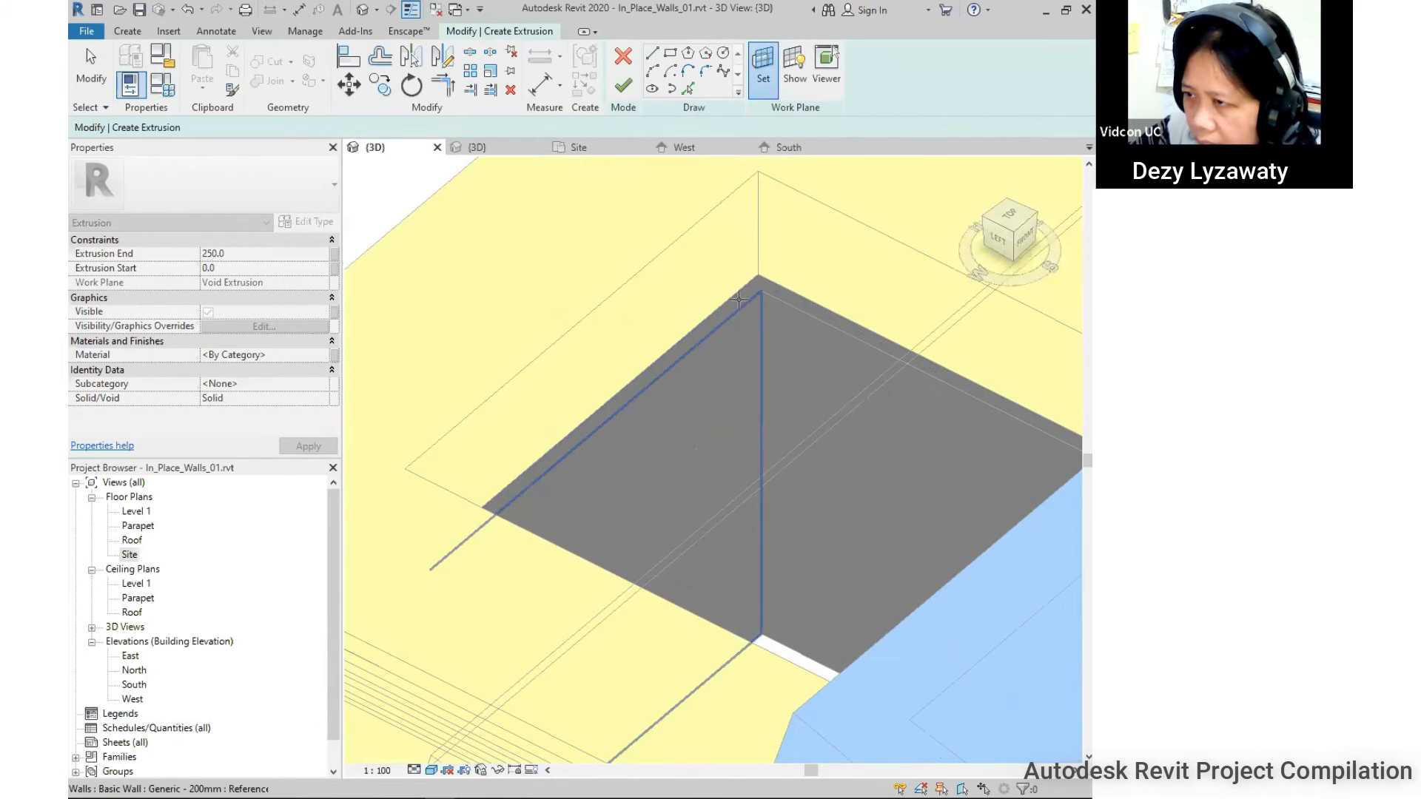
scroll(785, 252, down, 1)
scroll(781, 248, down, 4)
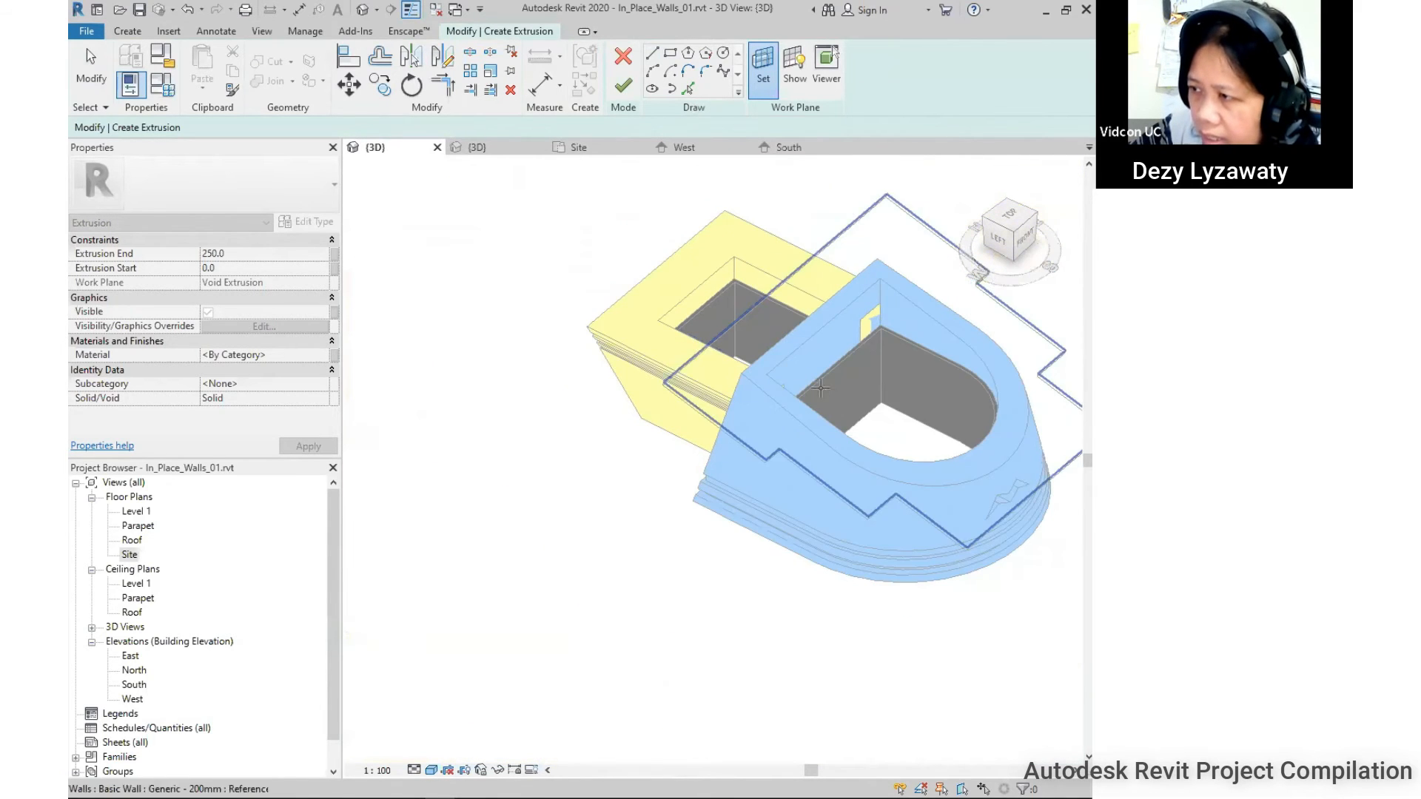
scroll(537, 239, up, 3)
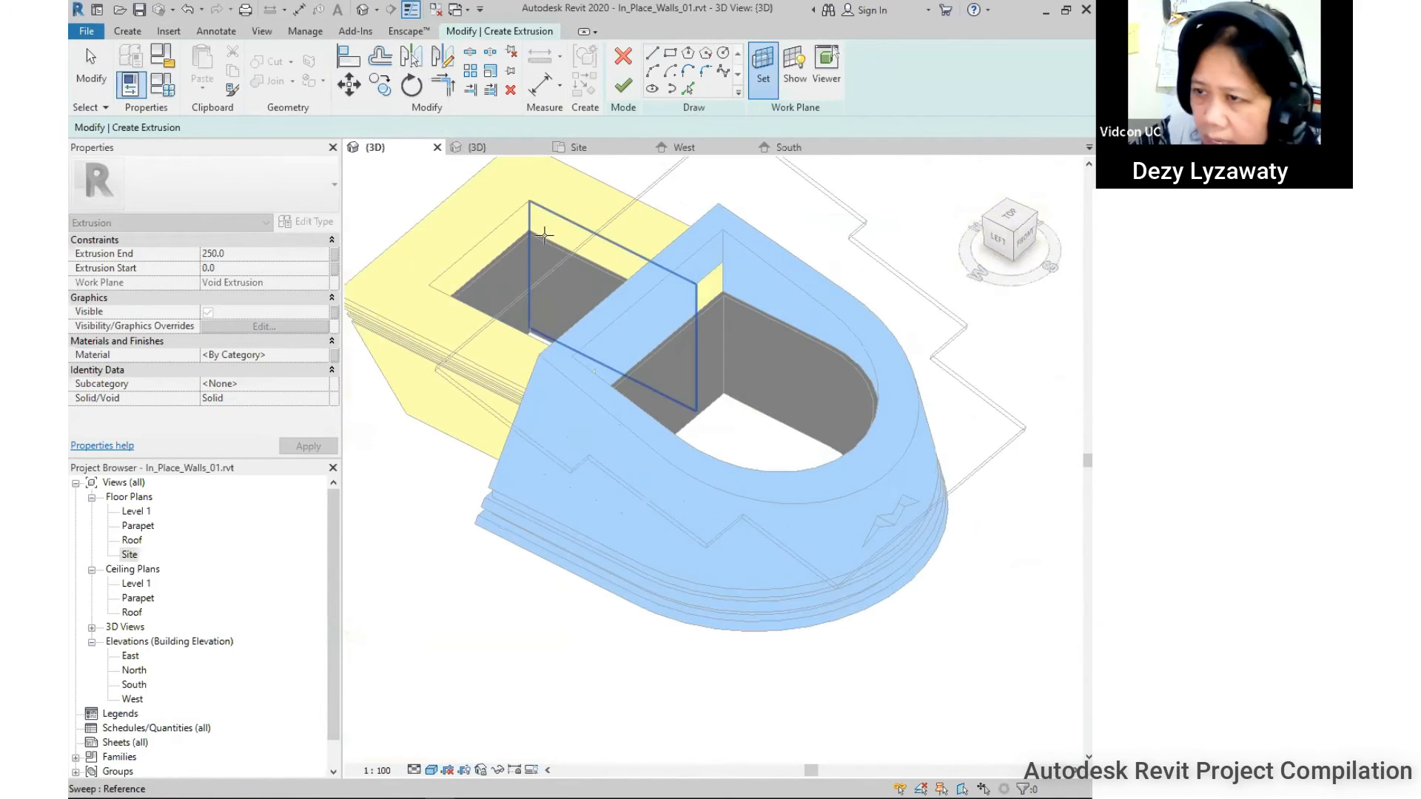
scroll(533, 241, up, 2)
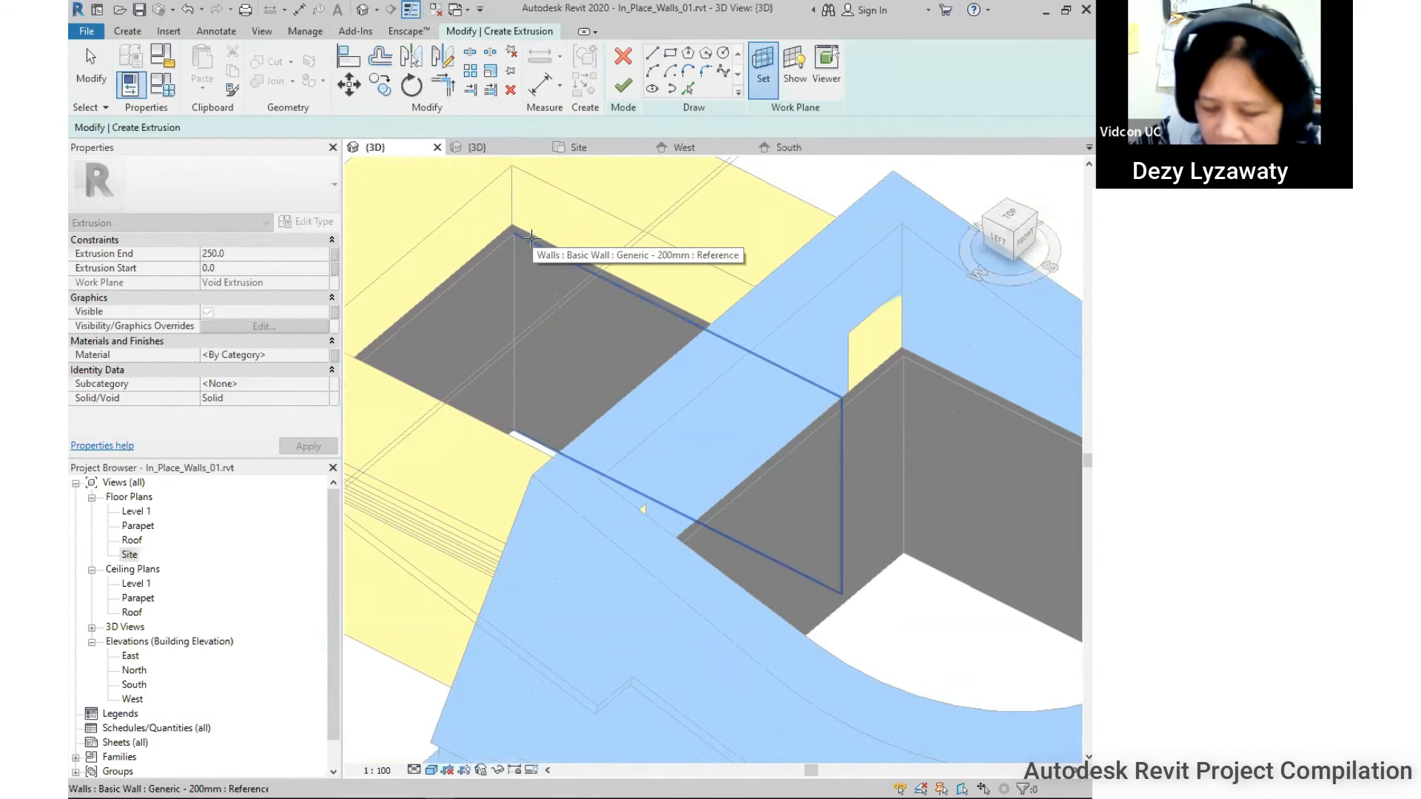
key(Tab)
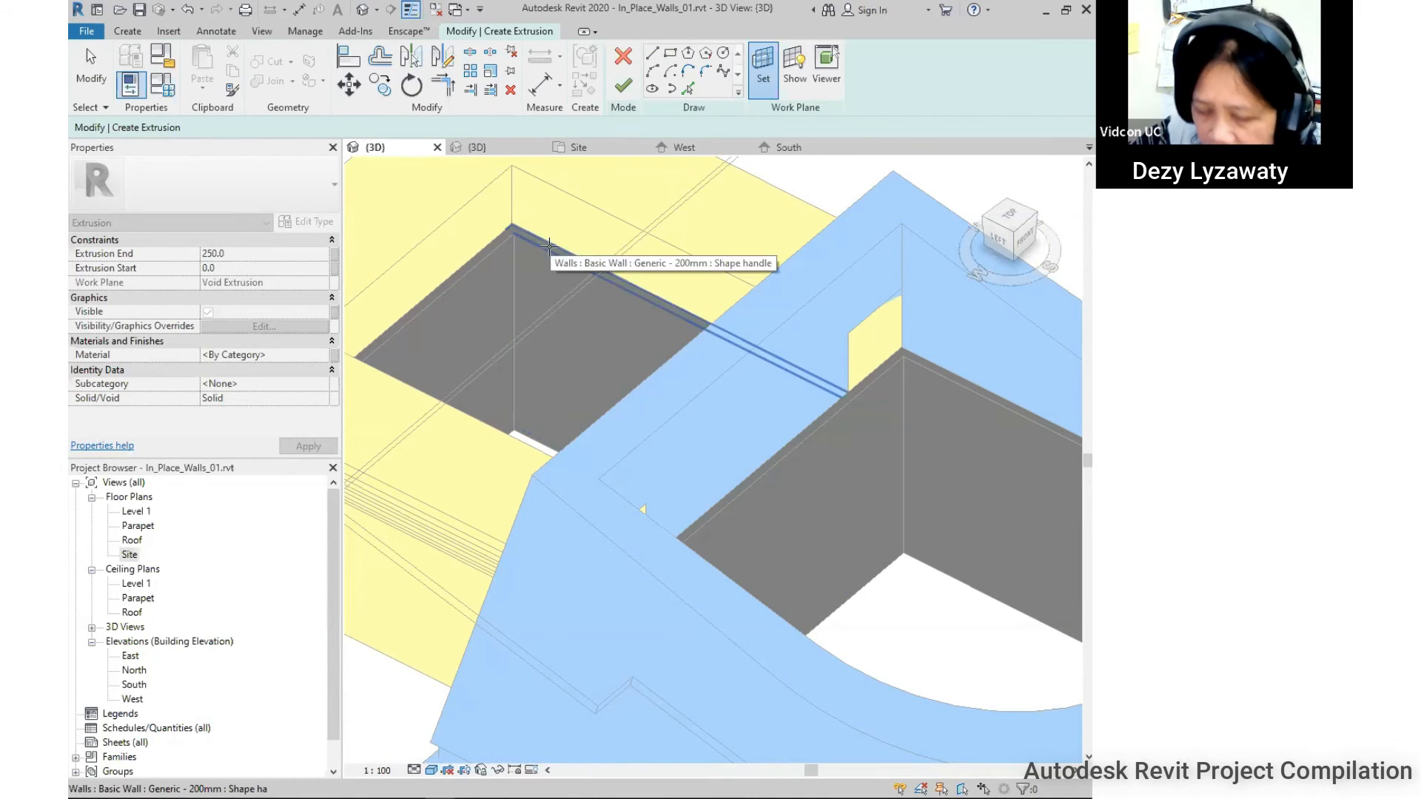
key(Tab)
key(Tab)
key(Tab)
key(Tab)
key(Tab)
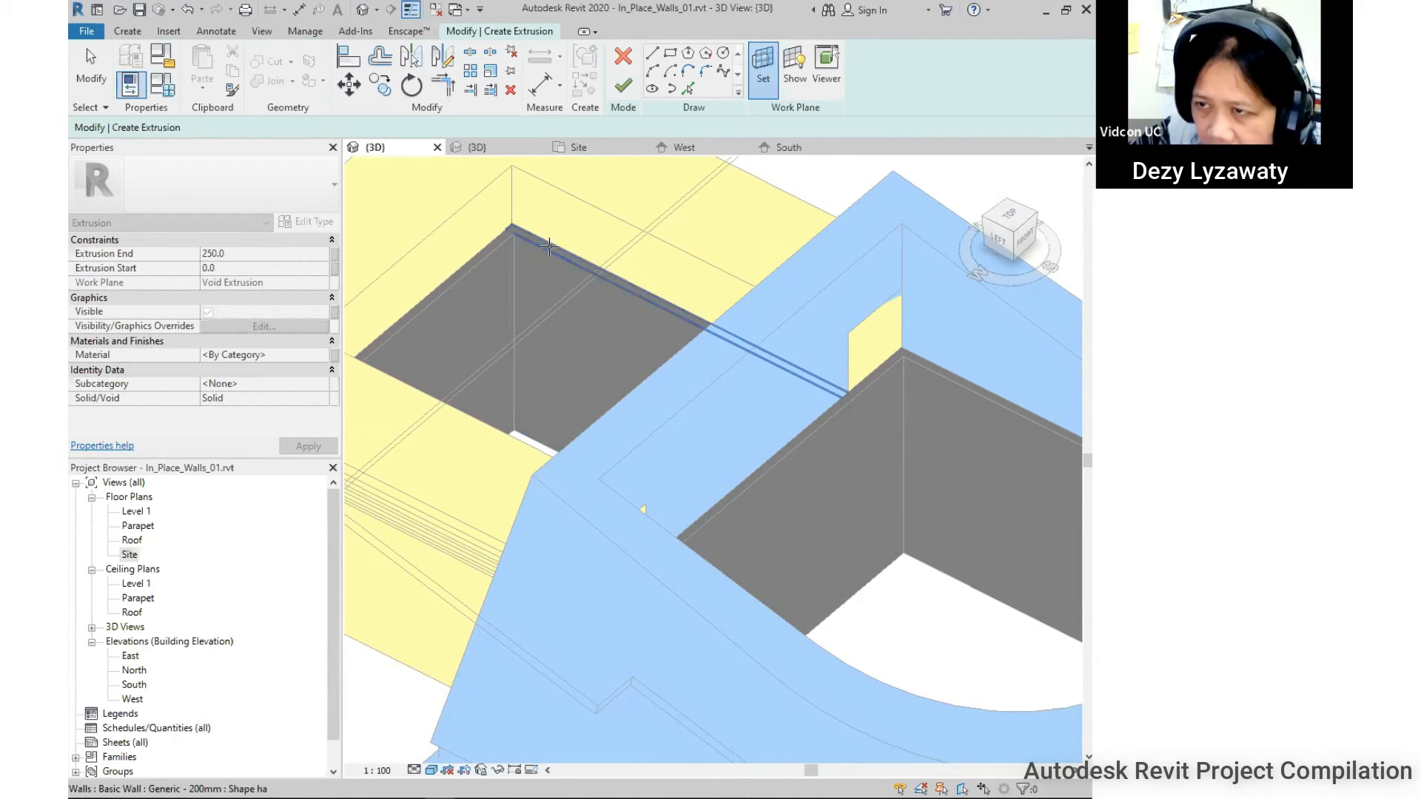
key(Tab)
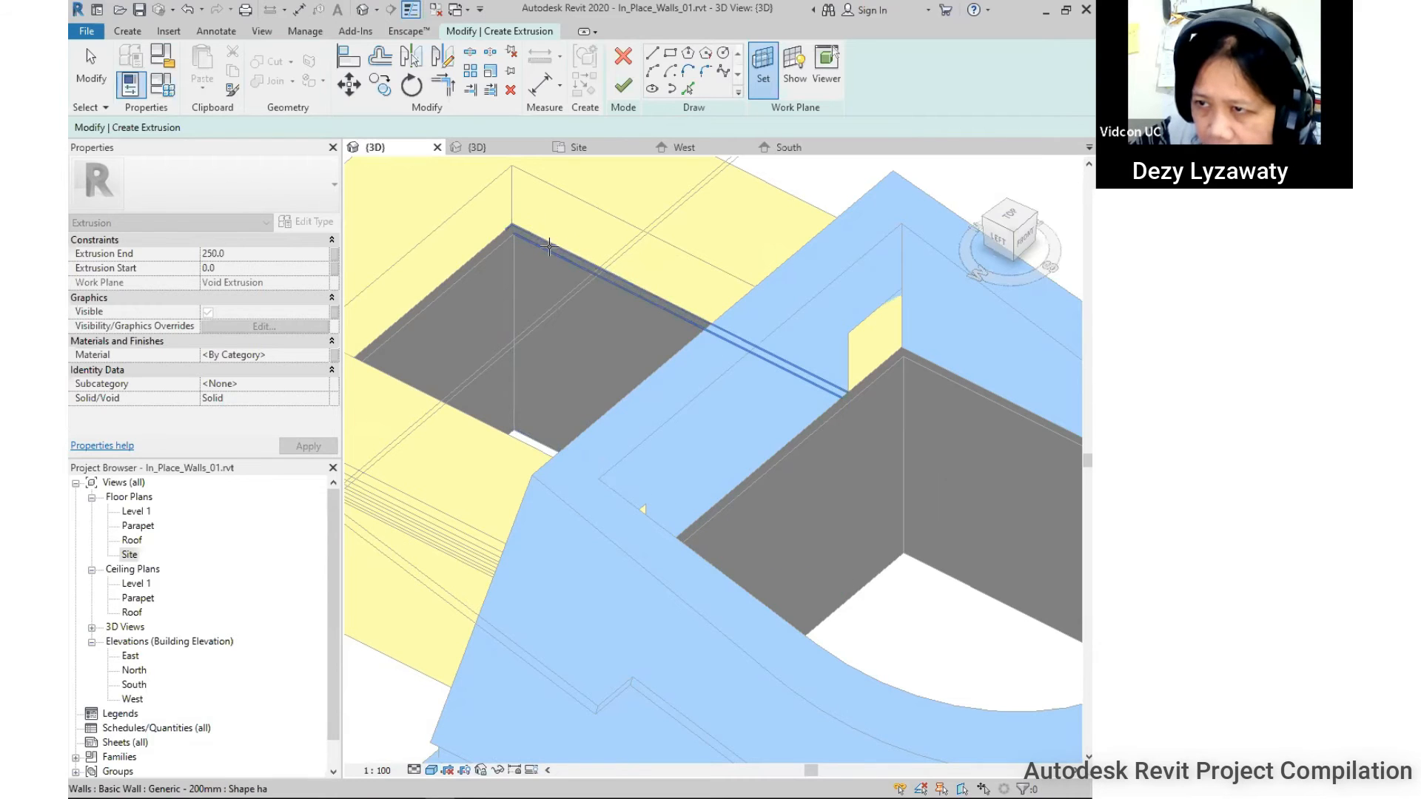
click(548, 246)
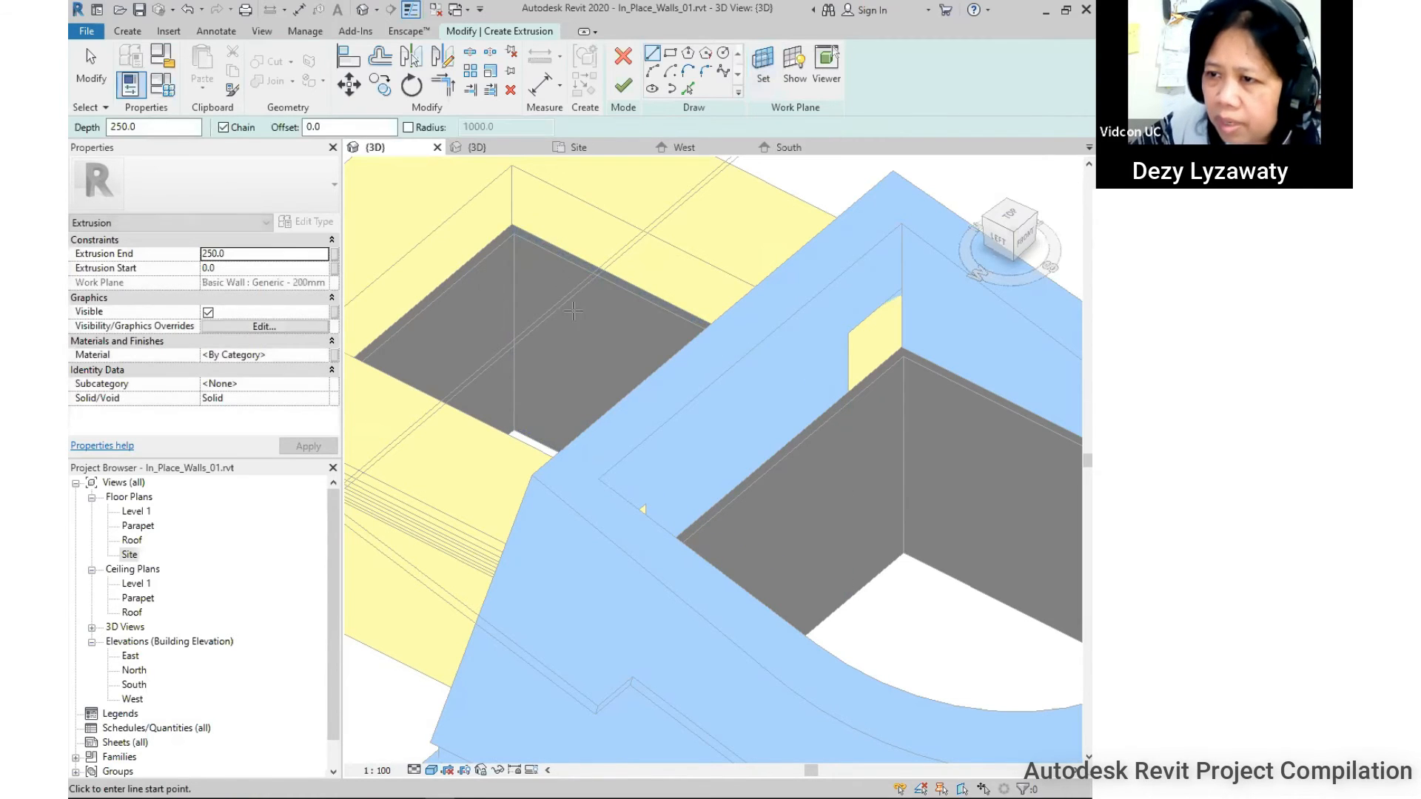
Open the Site floor plan and set its visual style to Wireframe.
double_click(130, 554)
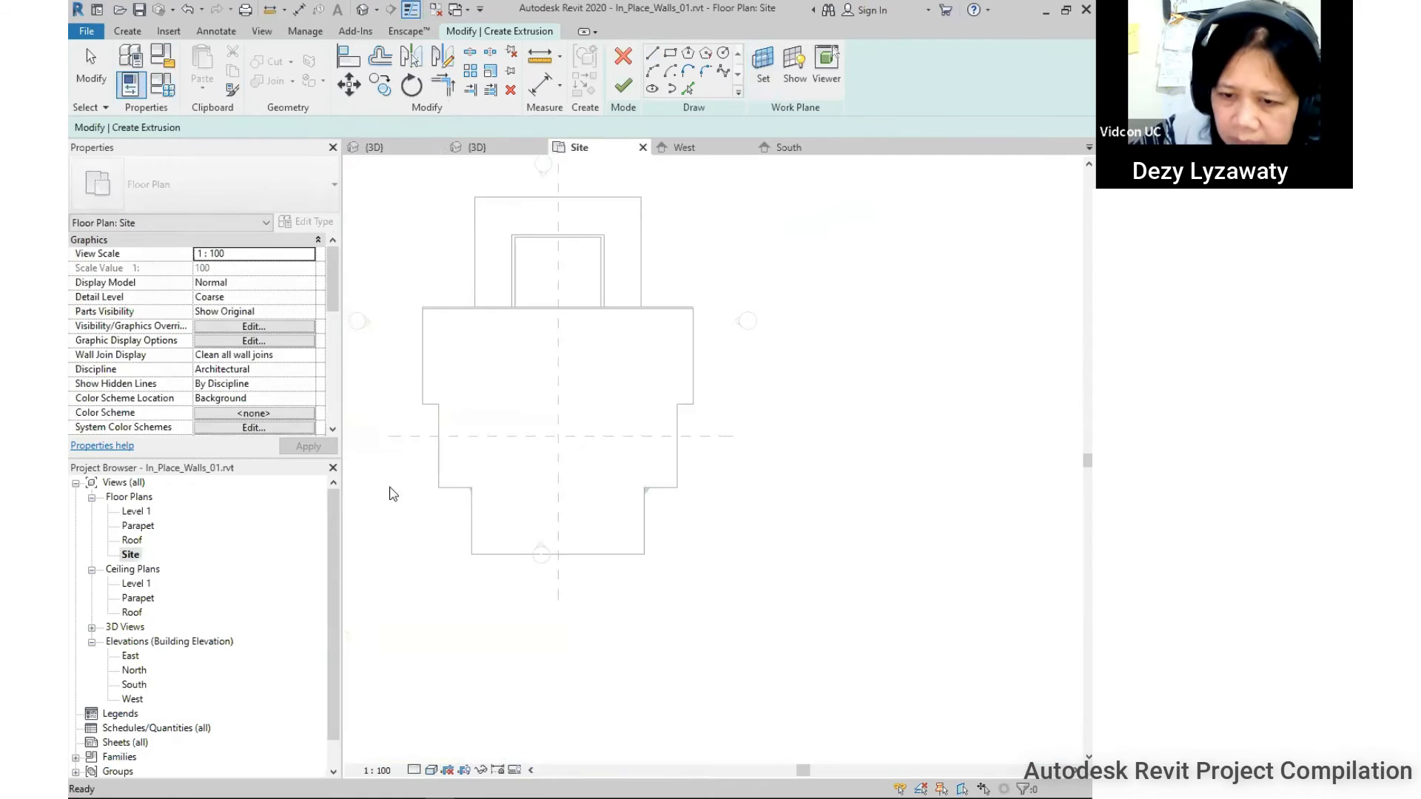
scroll(566, 428, up, 1)
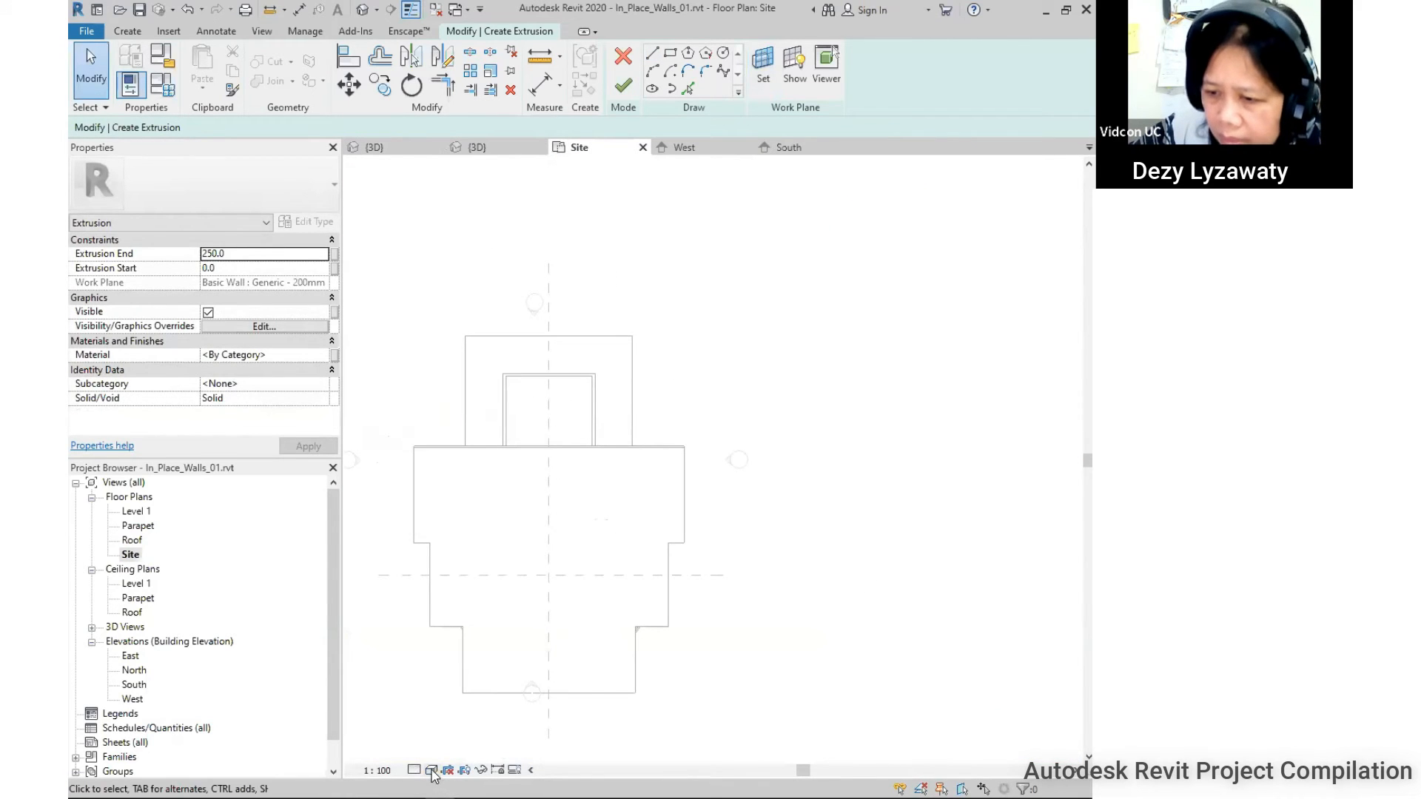
click(432, 770)
click(473, 668)
scroll(602, 380, up, 1)
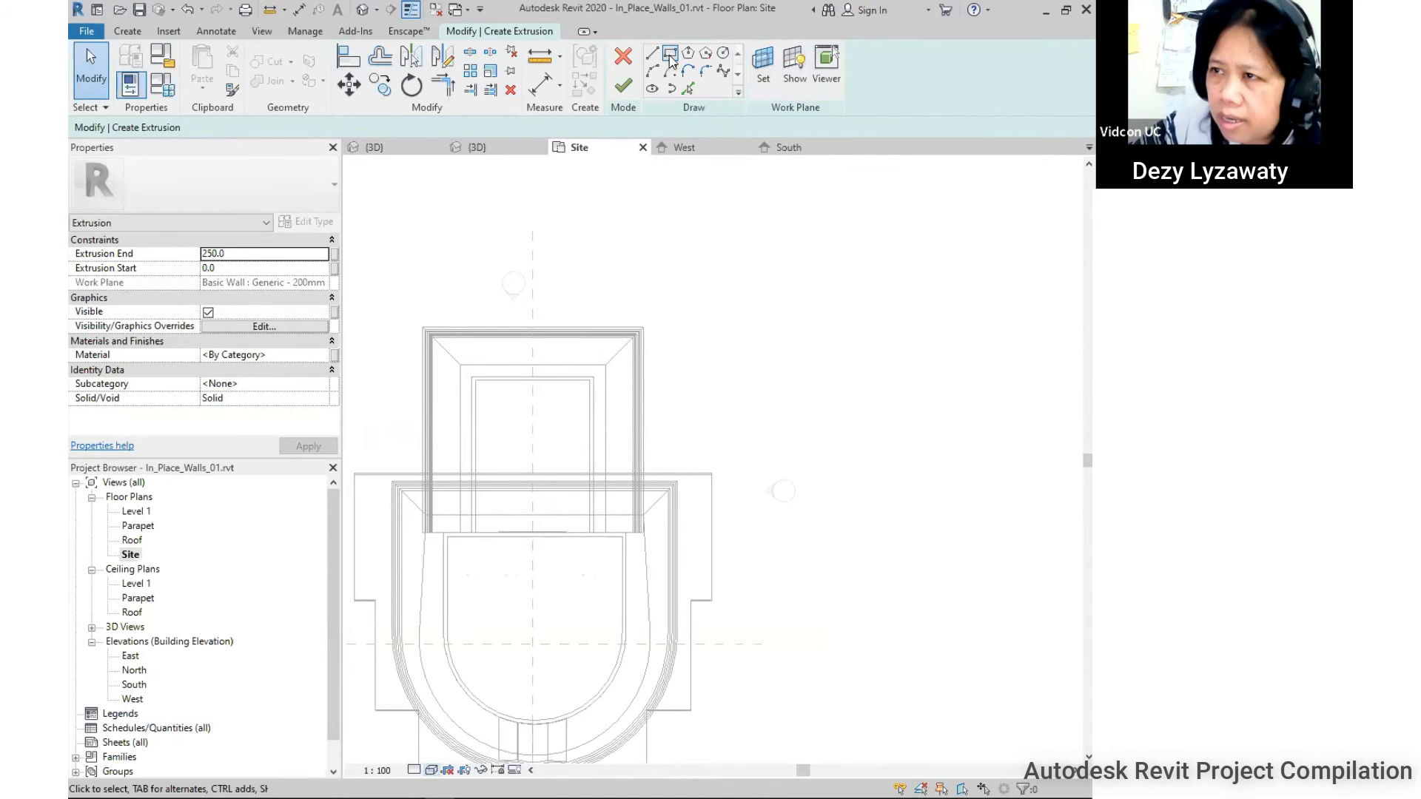
Sketch a 6400 by 8200 mm rectangle along the outer edges of the generic walls inside the yellow wall.
click(670, 55)
scroll(466, 381, up, 1)
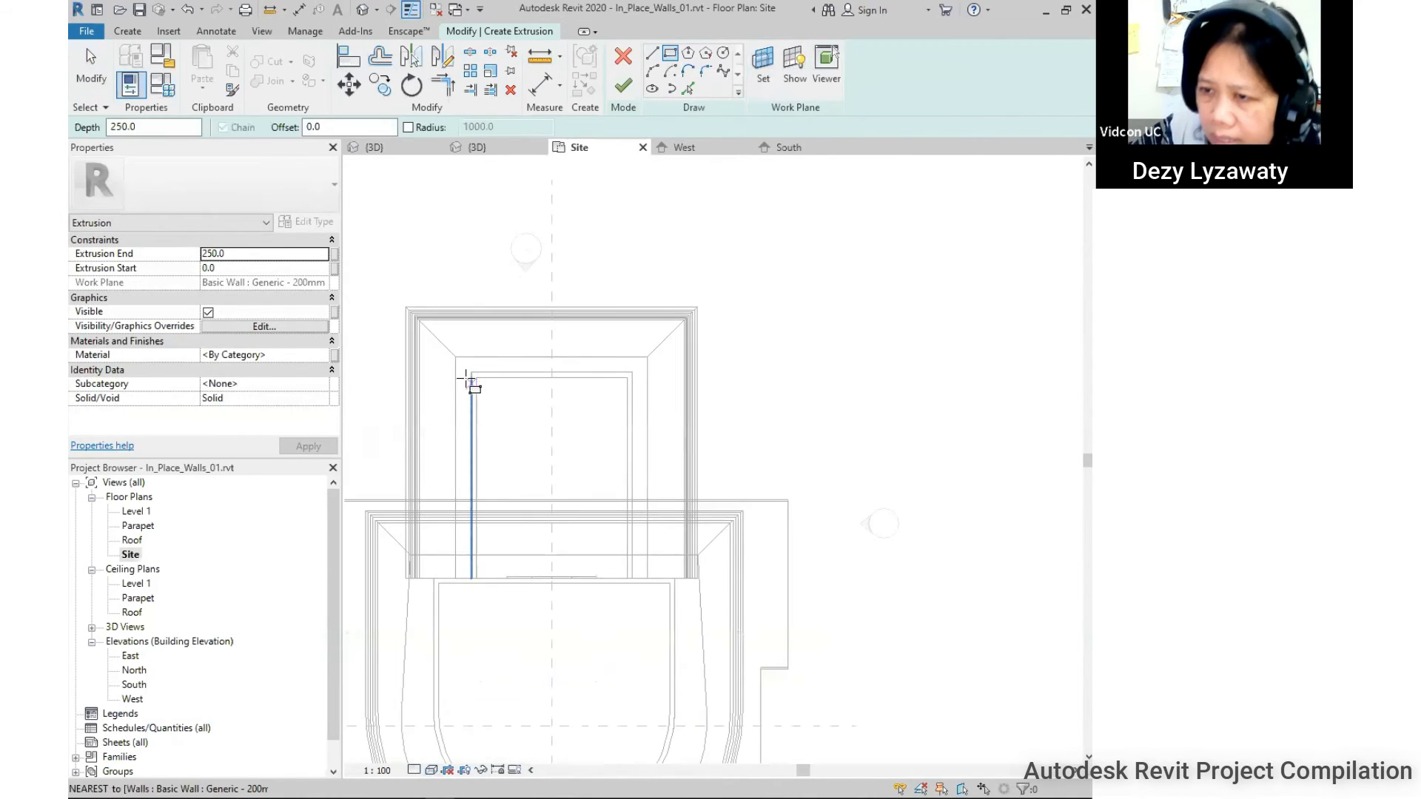
click(470, 375)
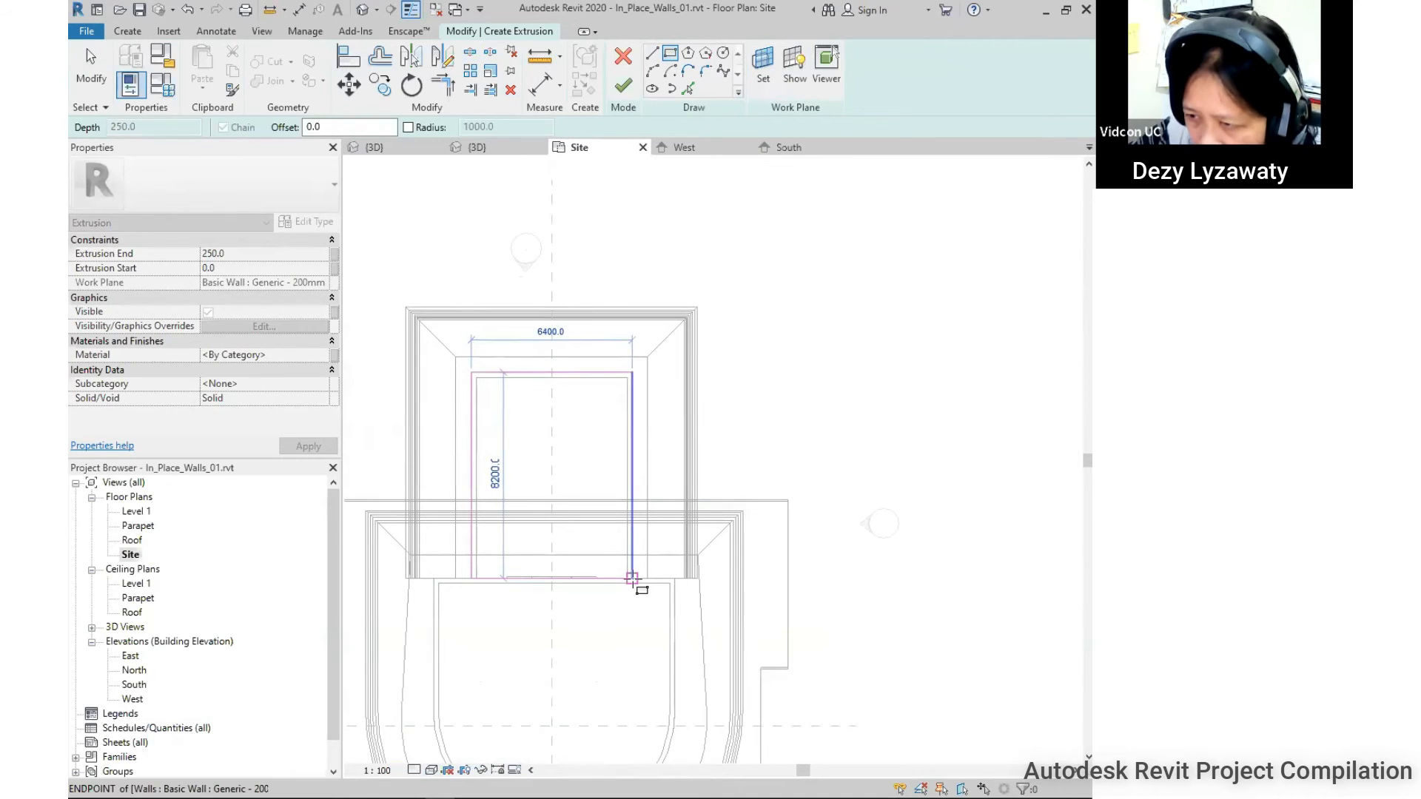
click(632, 578)
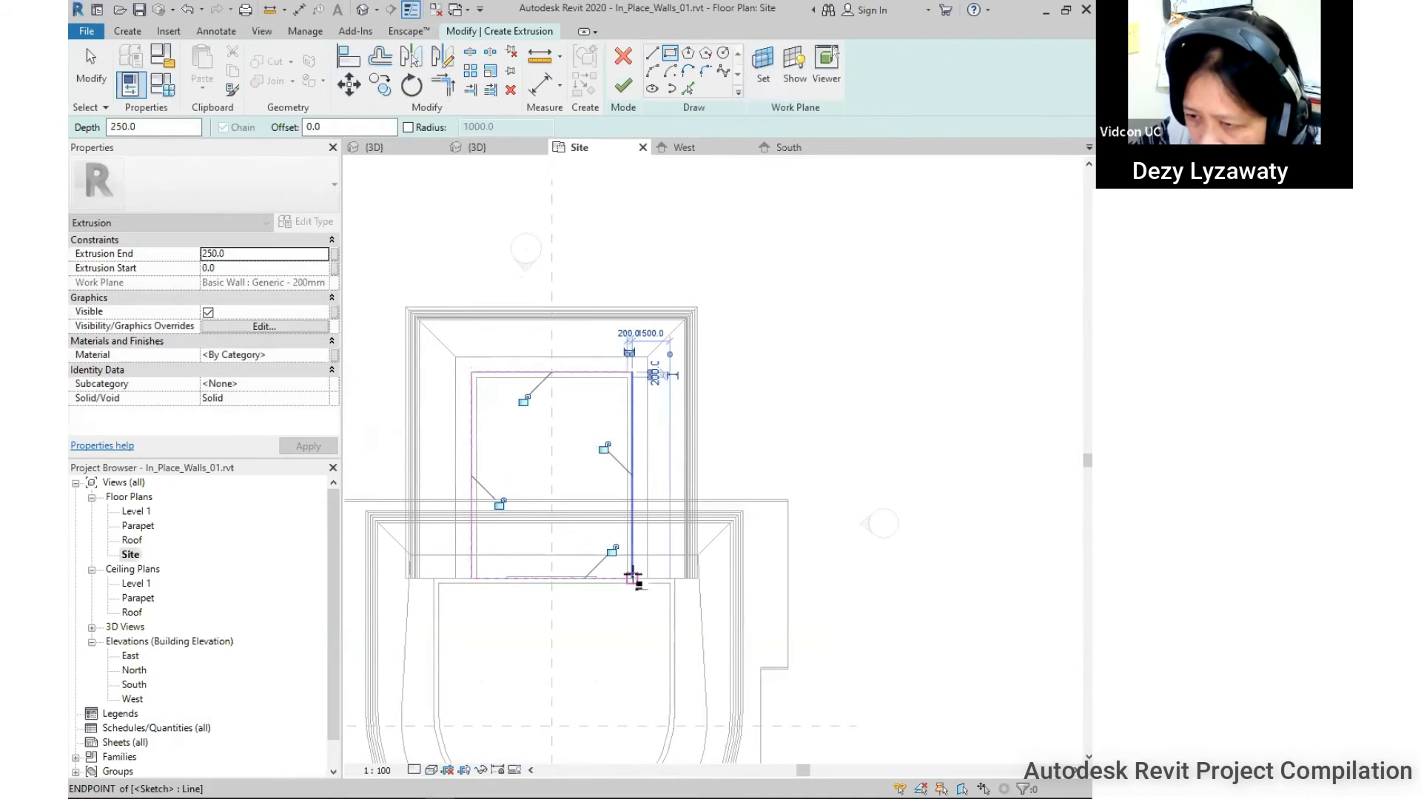
Assign the Glazing - Curtain Wall Glazing material to the rectangular roof extrusion and finish its sketch in the 3D view.
click(322, 357)
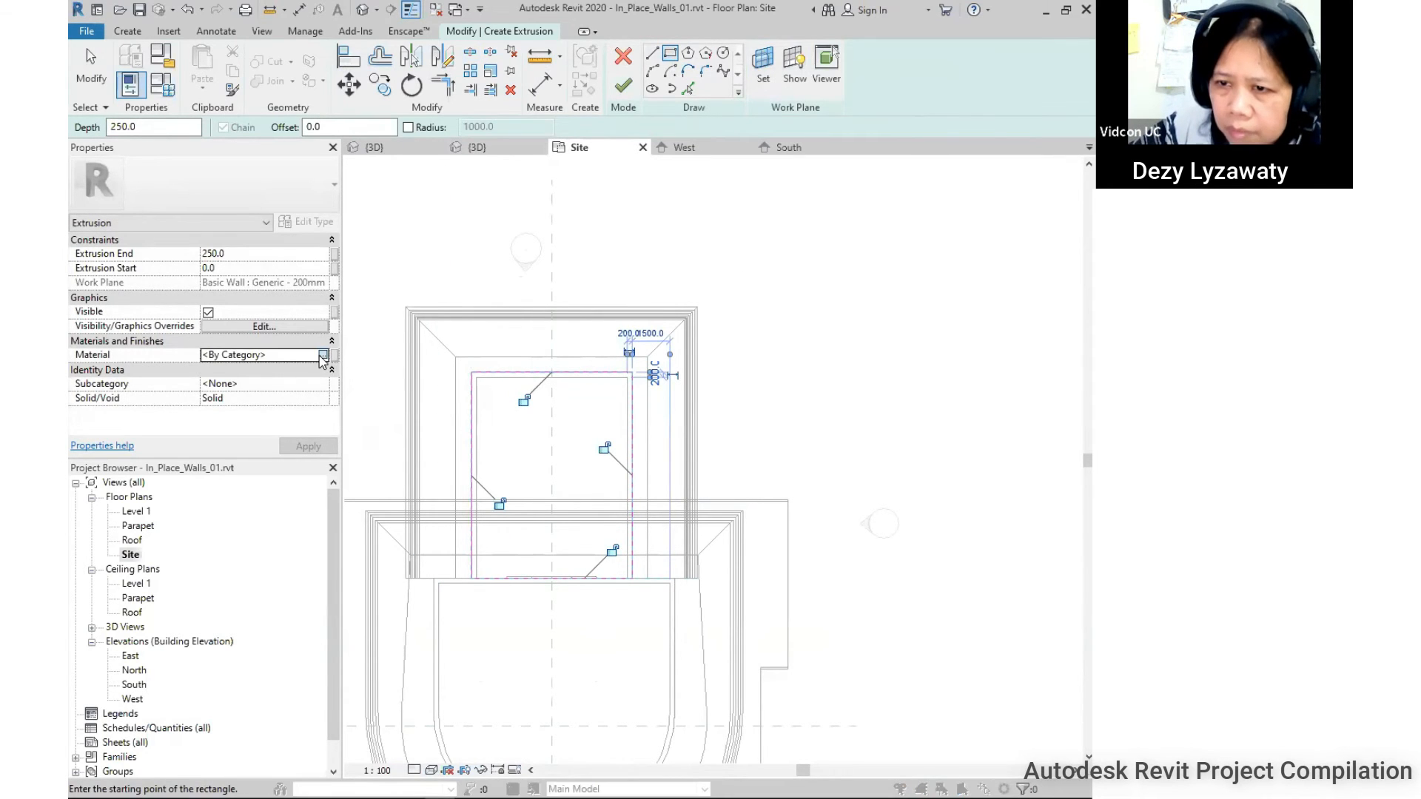
click(323, 356)
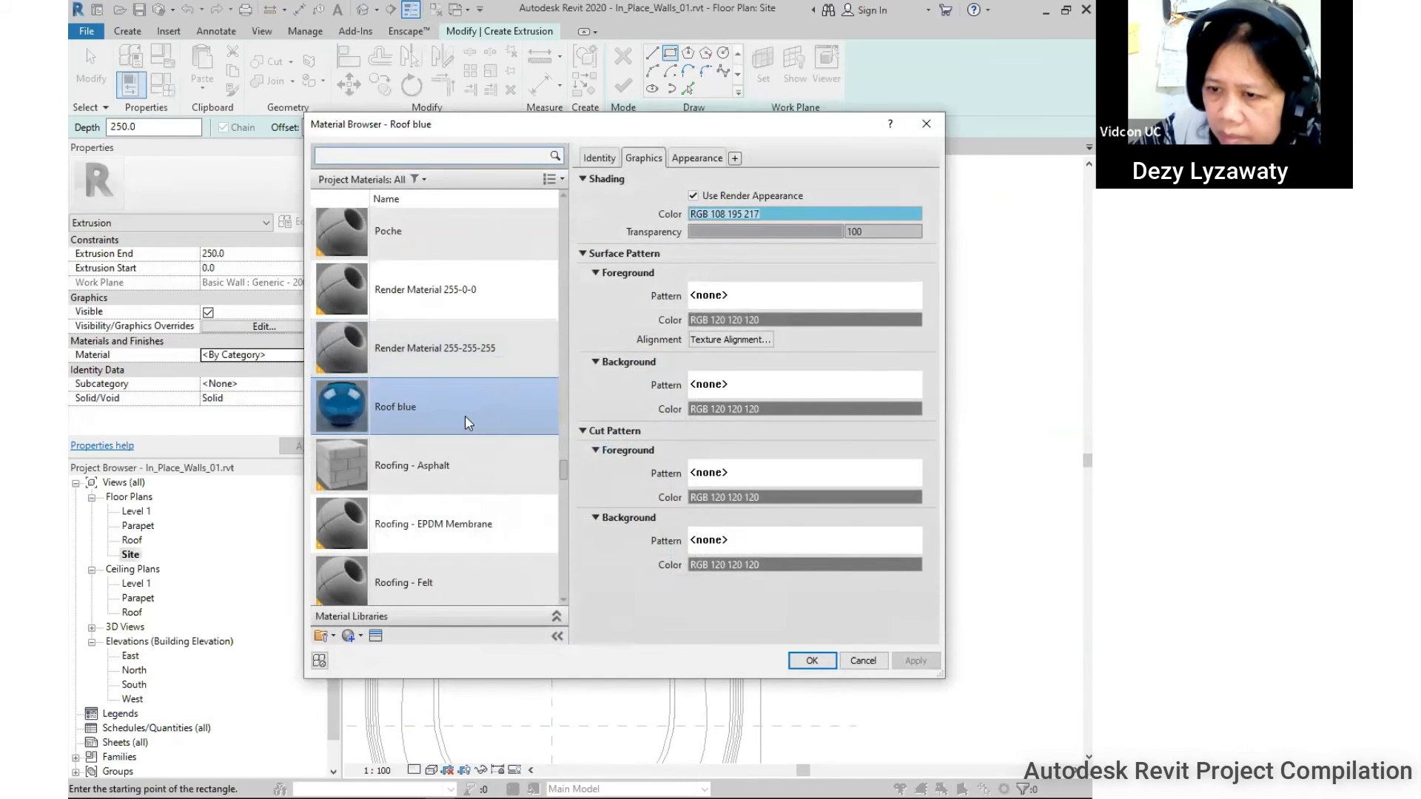
scroll(444, 481, down, 5)
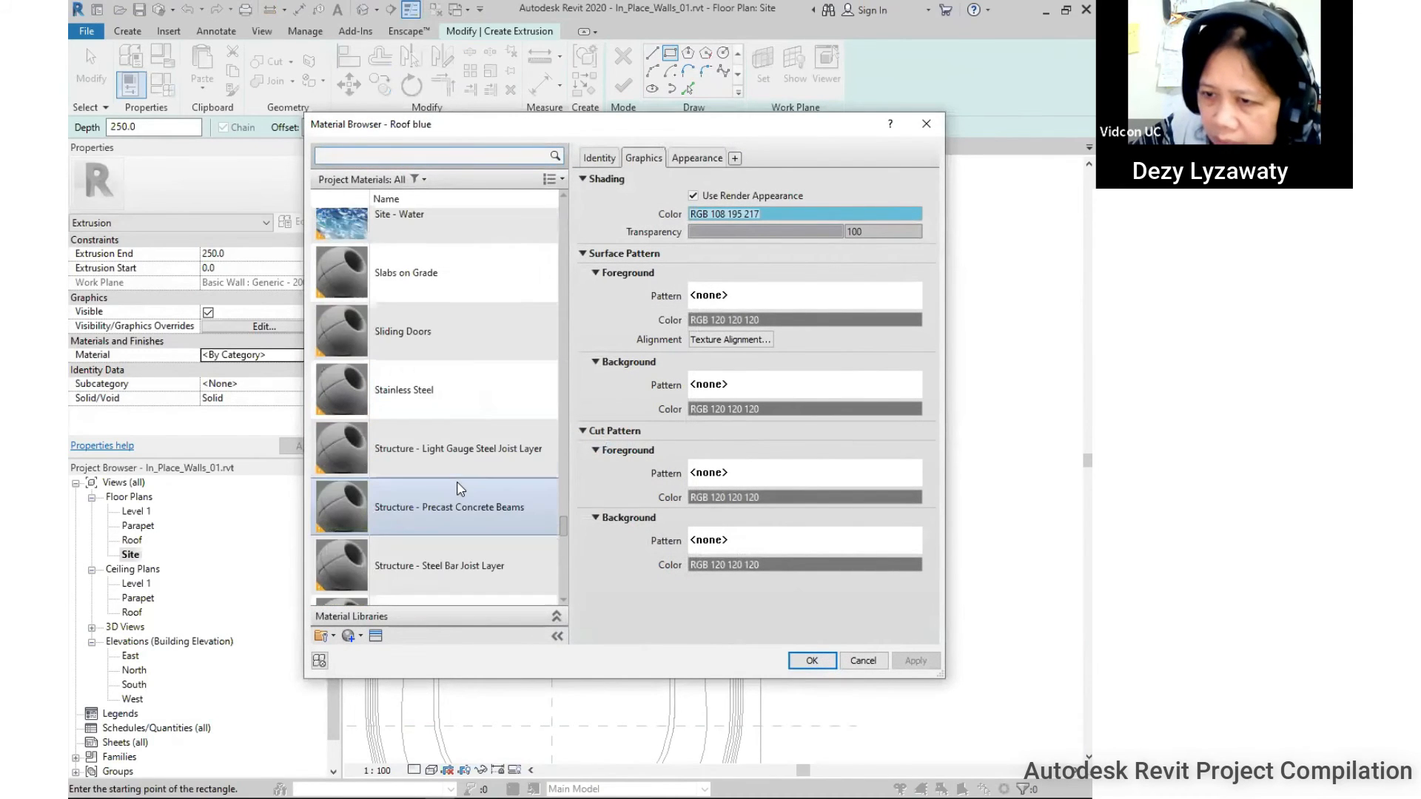
scroll(456, 487, up, 15)
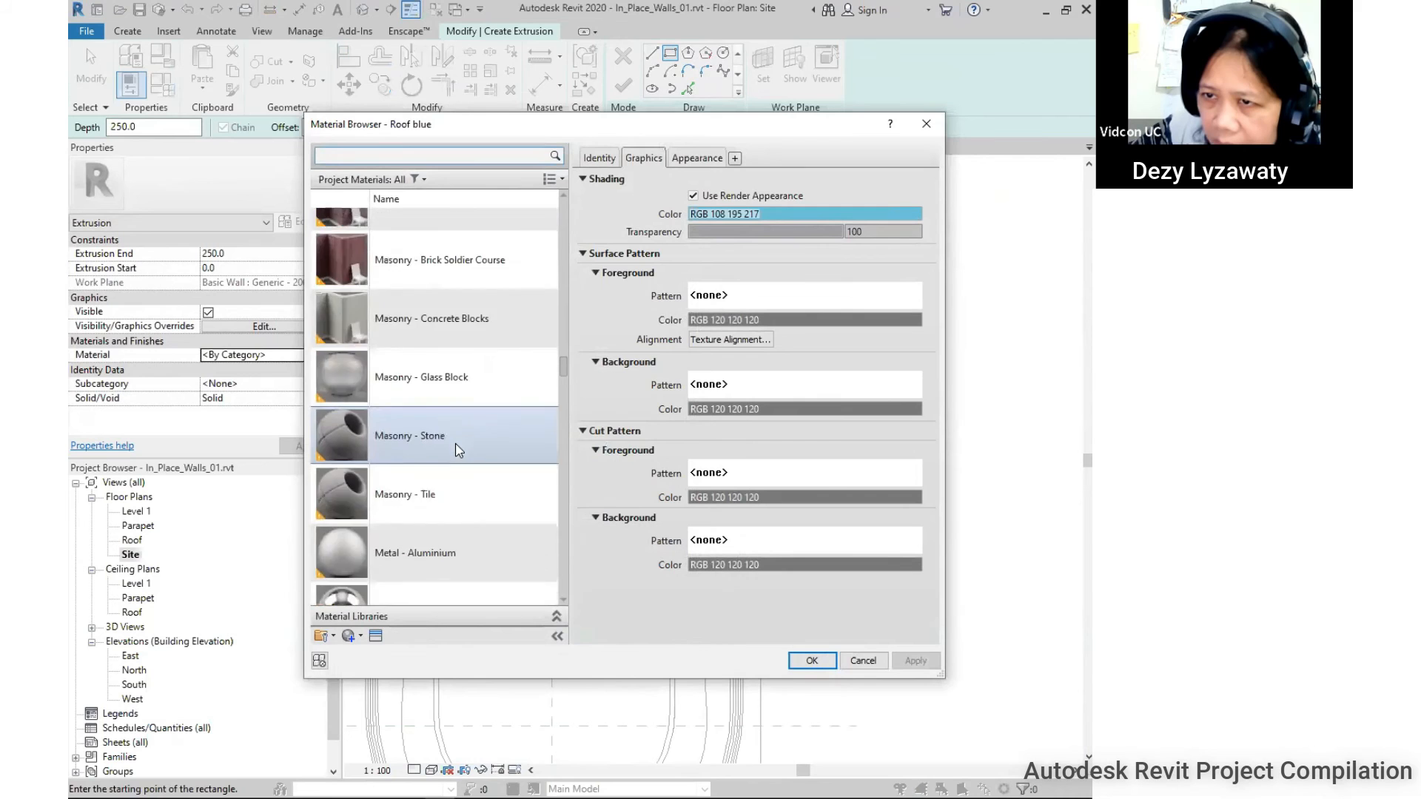
scroll(457, 444, up, 3)
scroll(455, 443, down, 3)
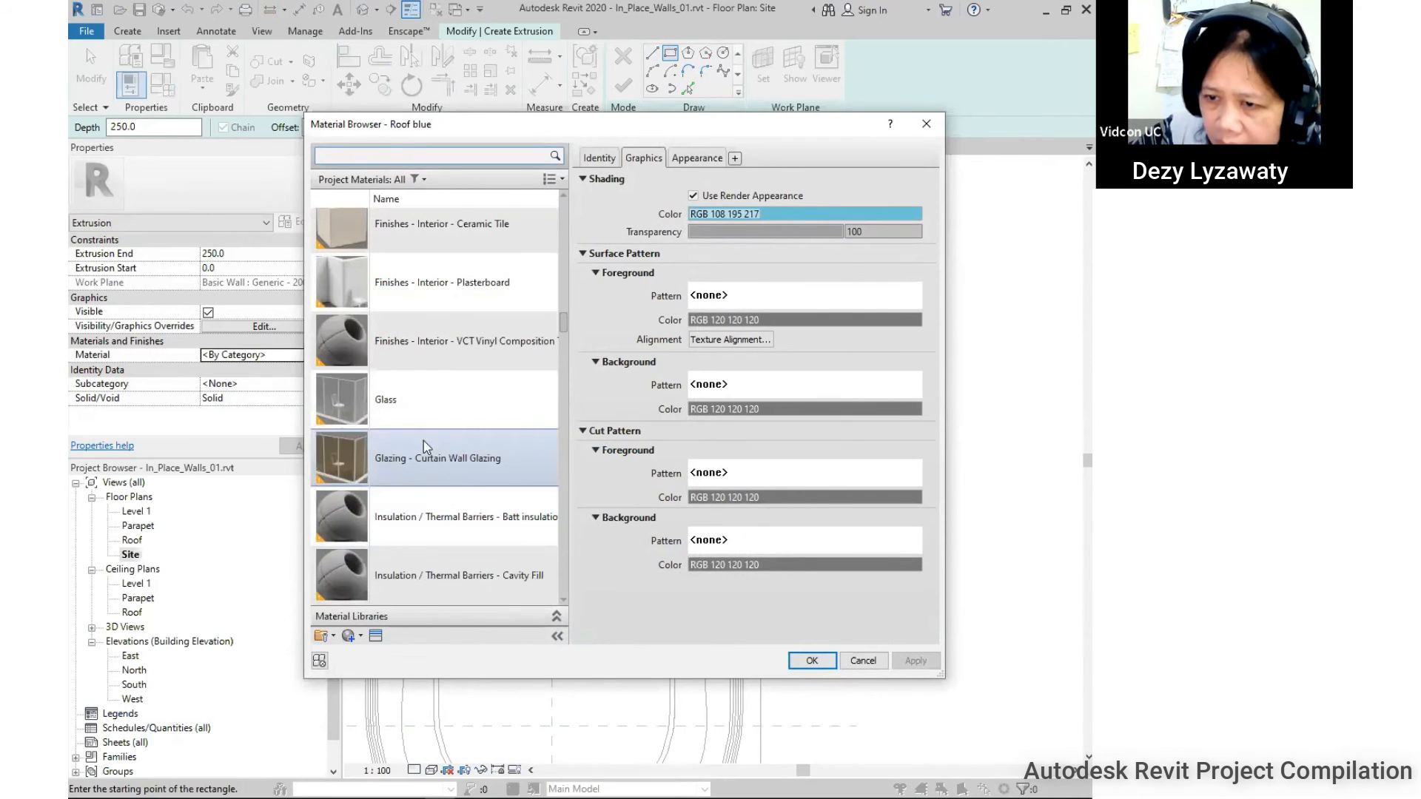
click(444, 459)
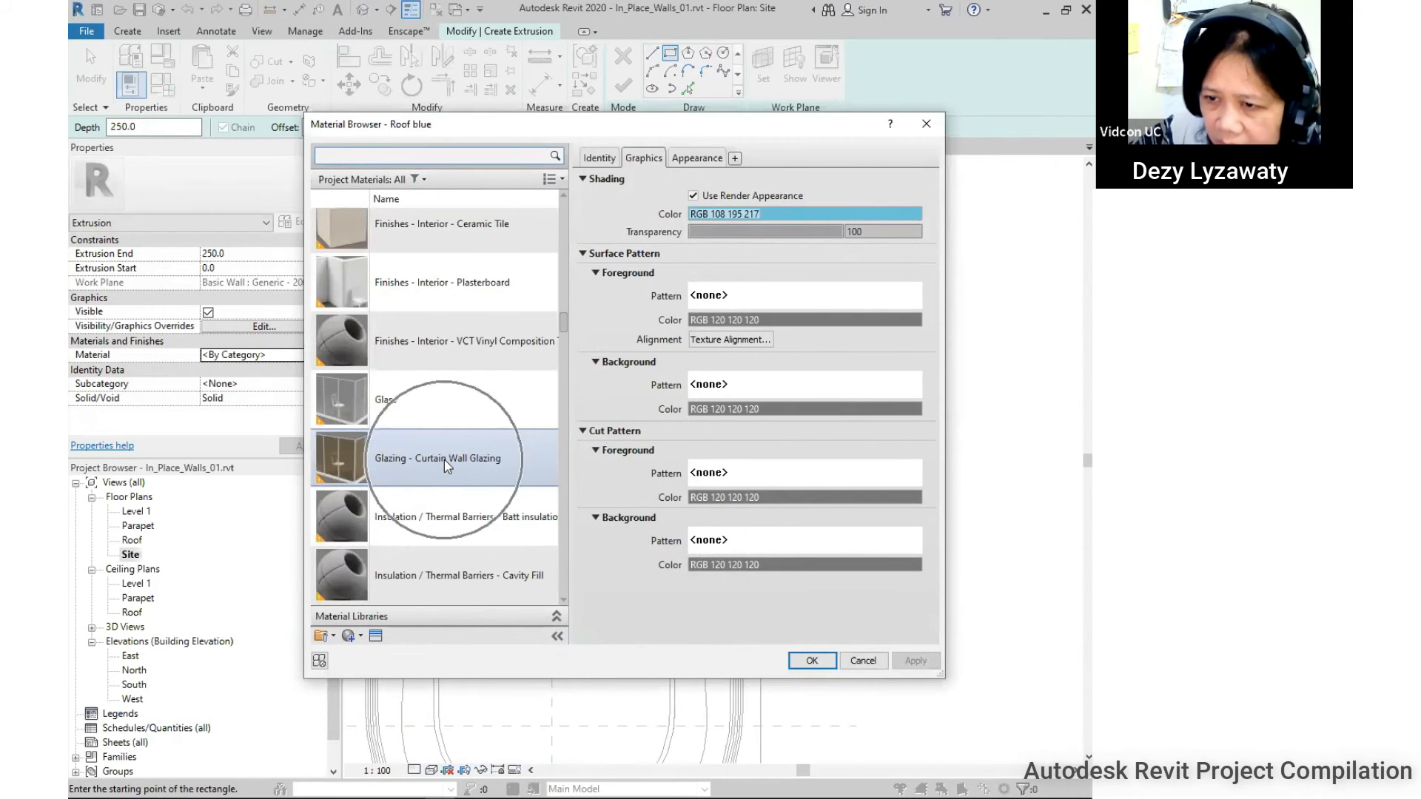
click(812, 660)
click(362, 8)
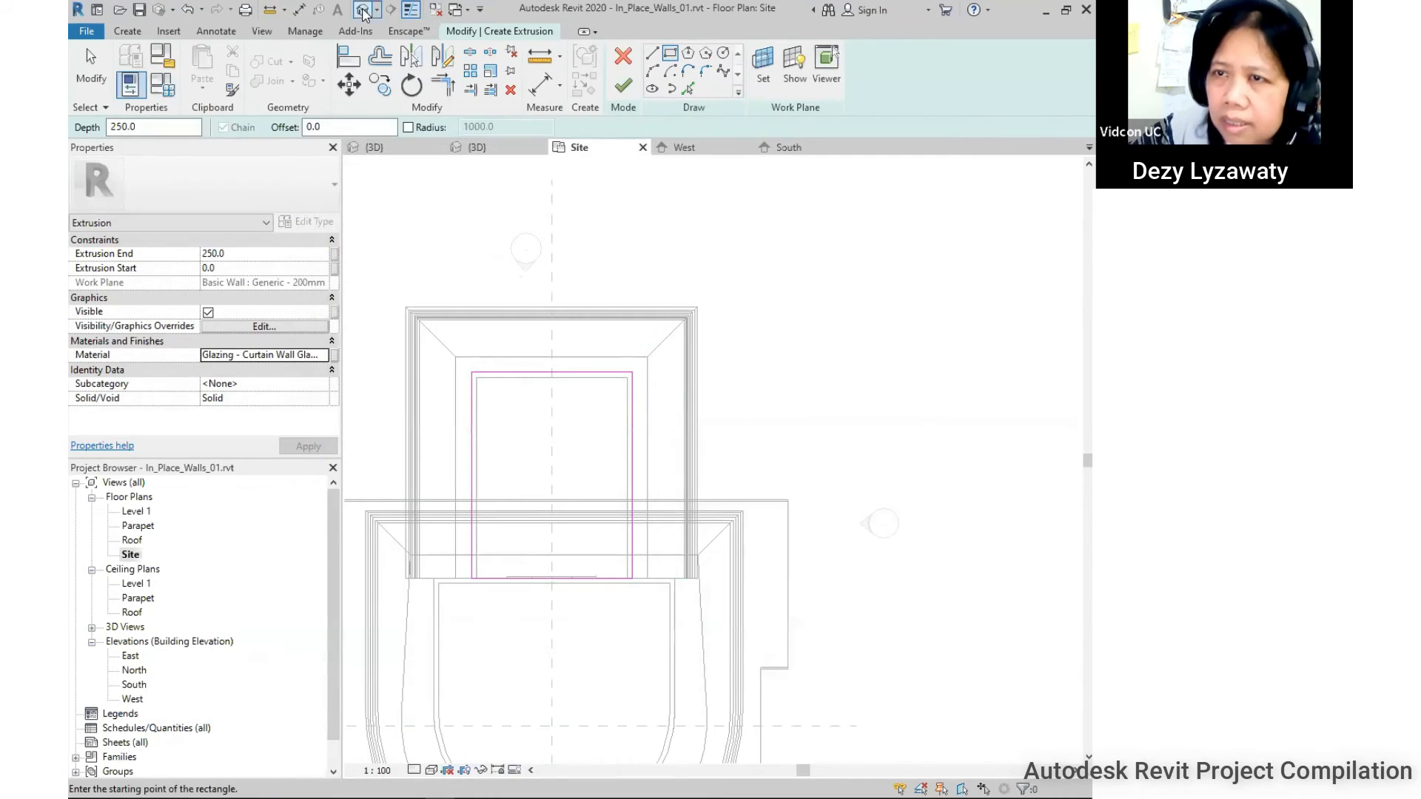
click(623, 86)
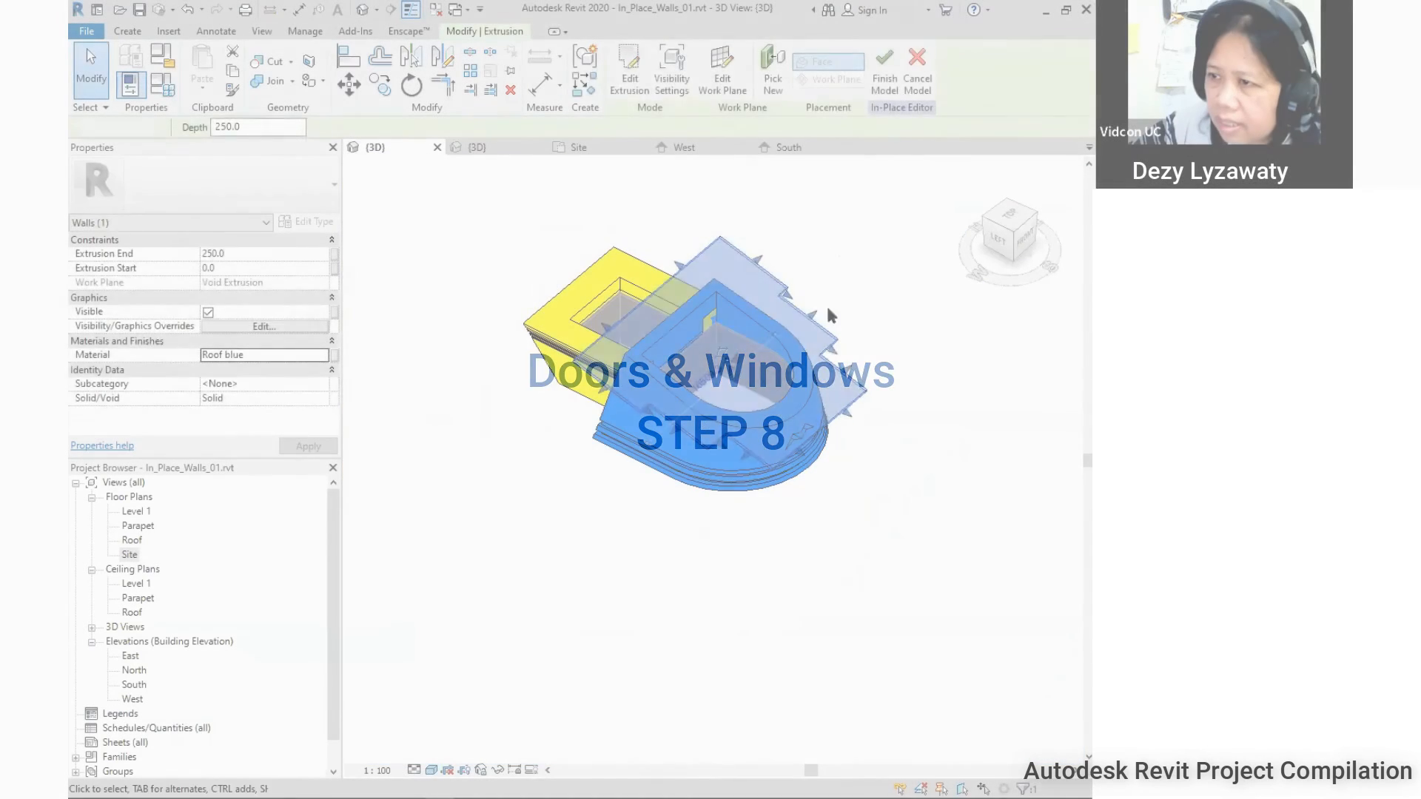
Inspect both roof extrusions over the blue and yellow walls and finish the in-place model.
shift+middle_drag(830, 311, 764, 539)
scroll(724, 503, up, 1)
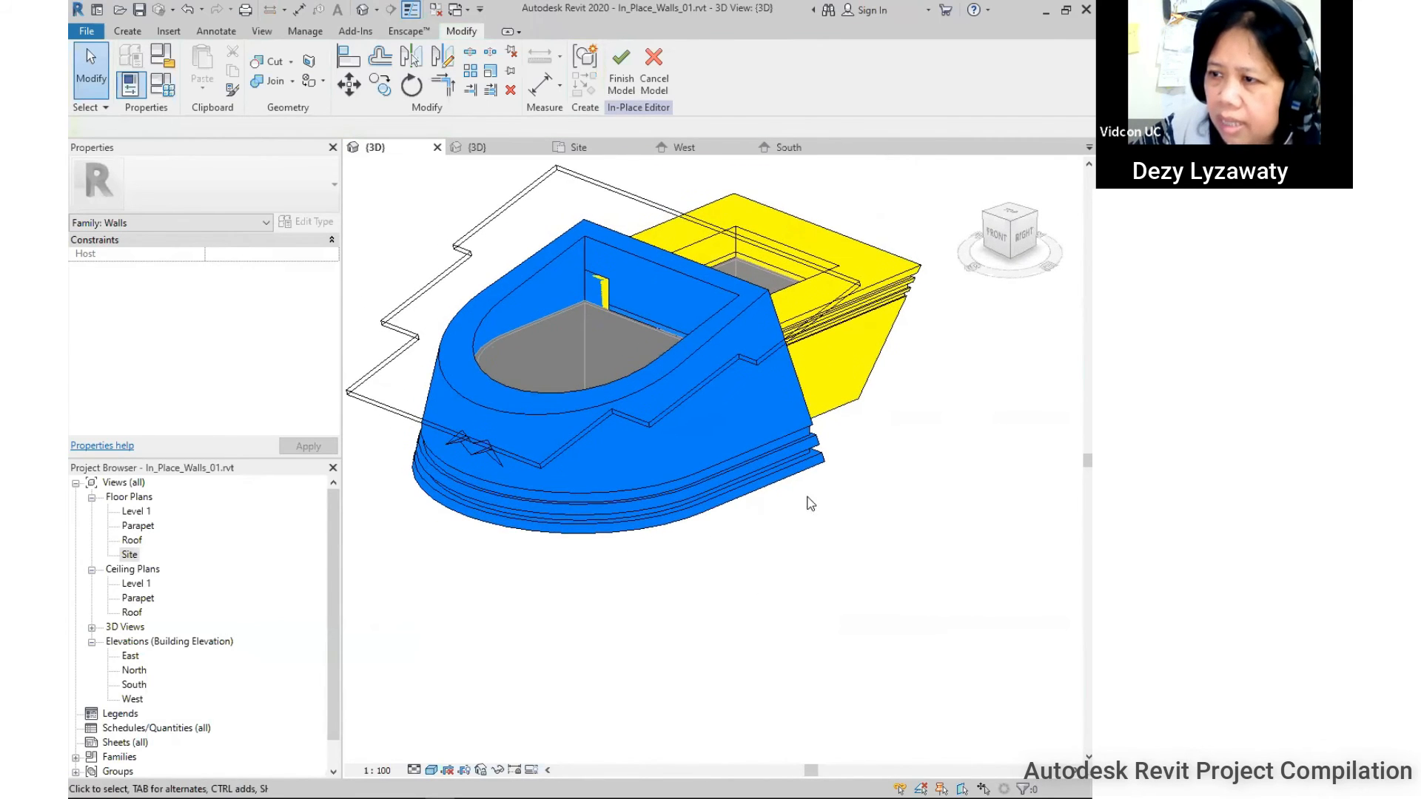
middle_drag(809, 498, 851, 570)
middle_drag(754, 478, 669, 457)
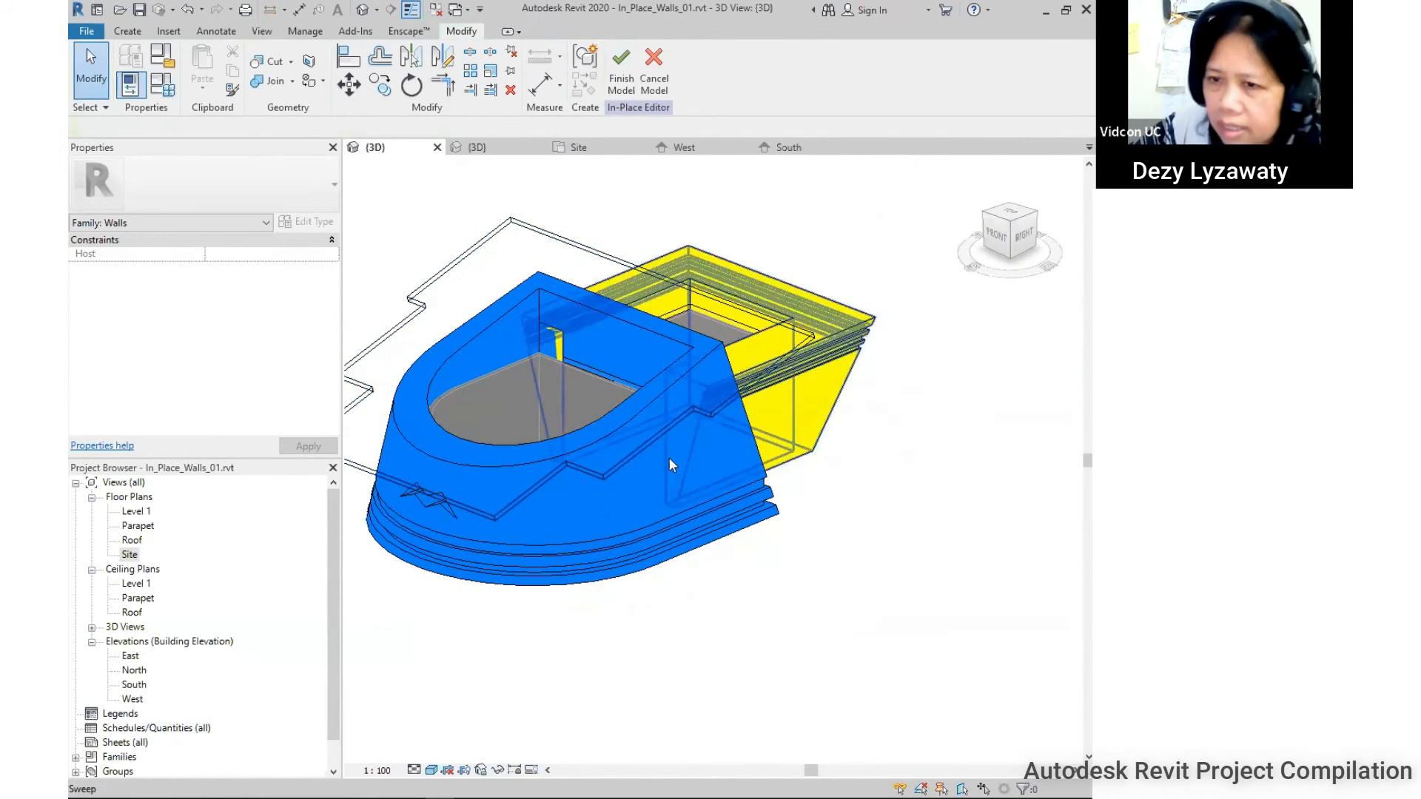
shift+middle_drag(593, 523, 622, 554)
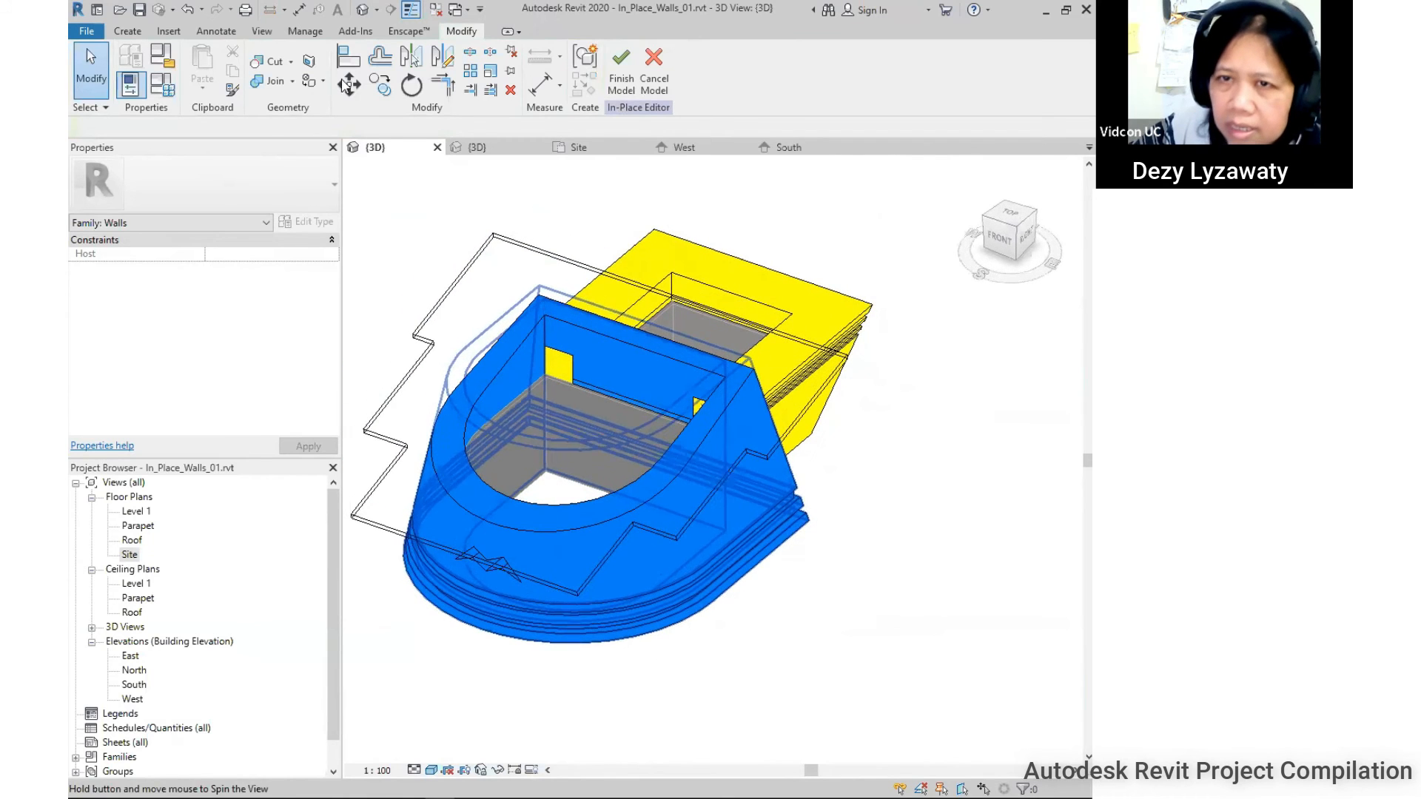
click(621, 86)
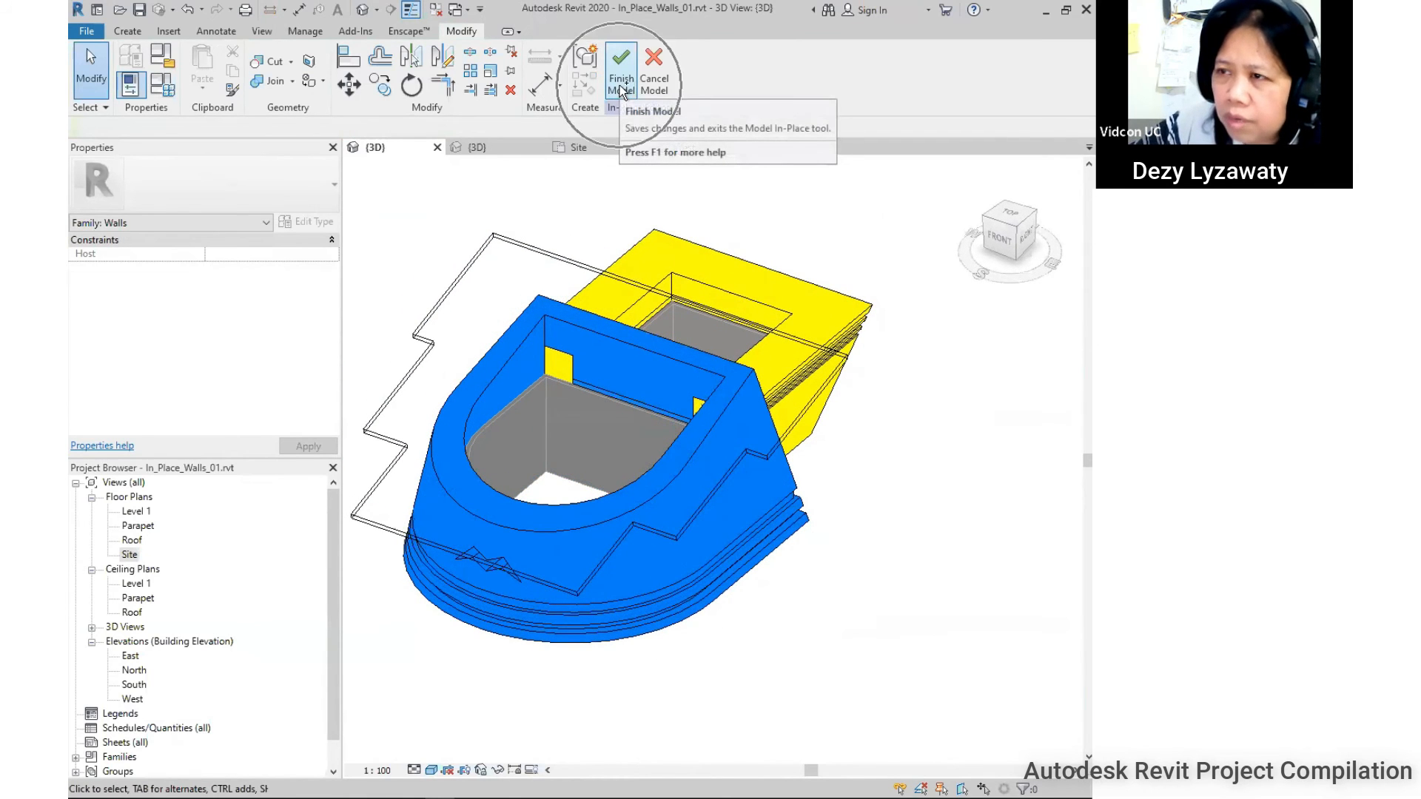
click(621, 87)
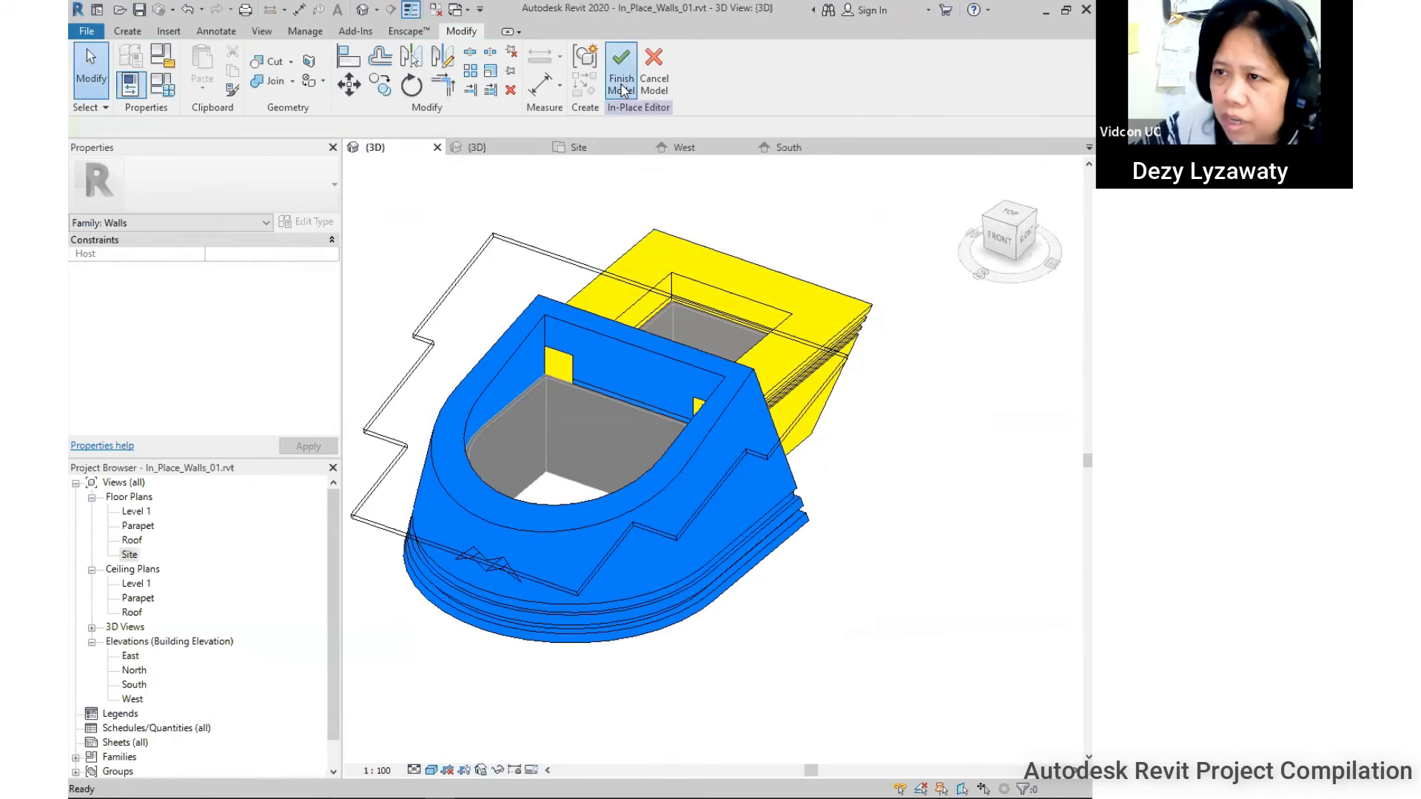
Place 0915 x 2134mm M_Single-Flush doors on two adjacent sloped faces of the yellow wall, one per face.
shift+middle_drag(863, 444, 815, 453)
click(141, 32)
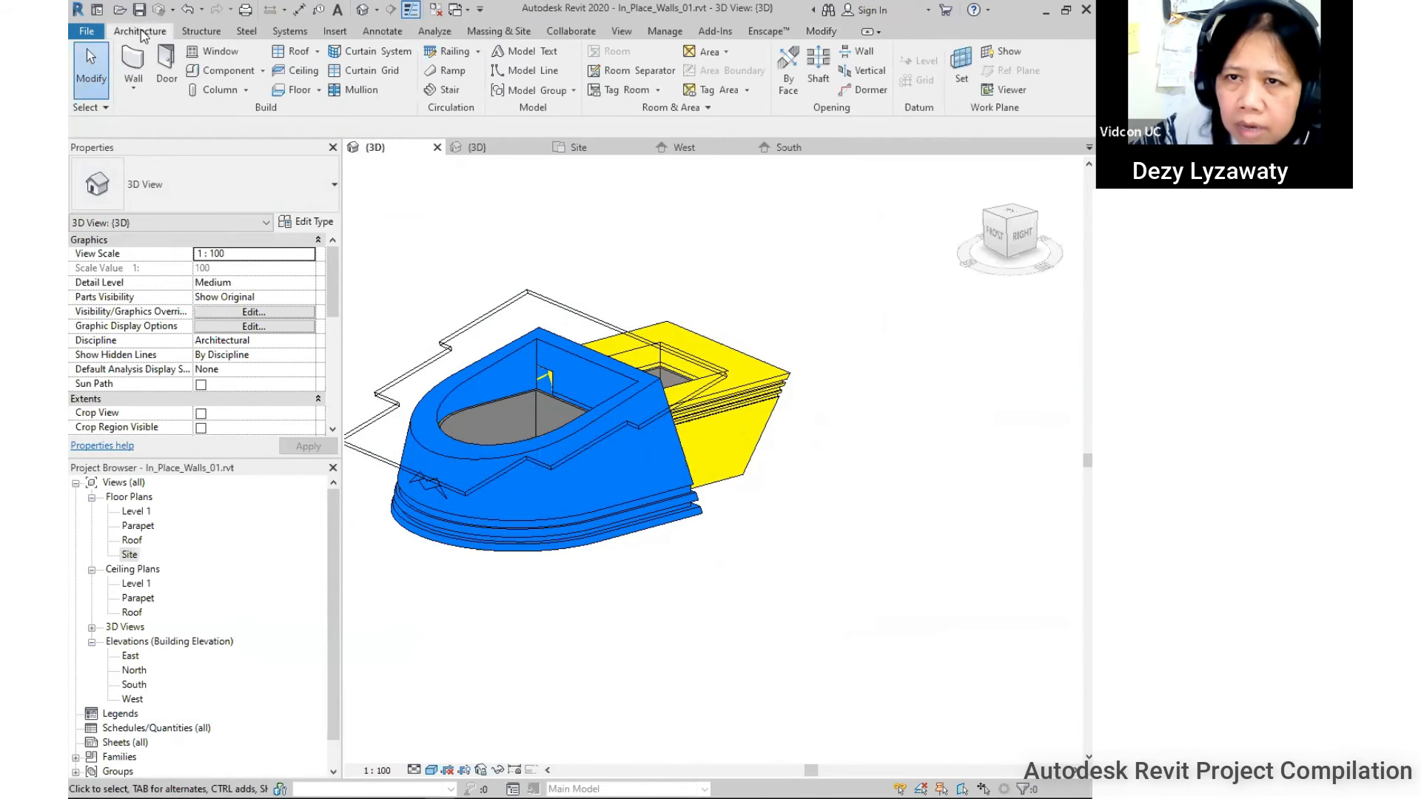
click(165, 74)
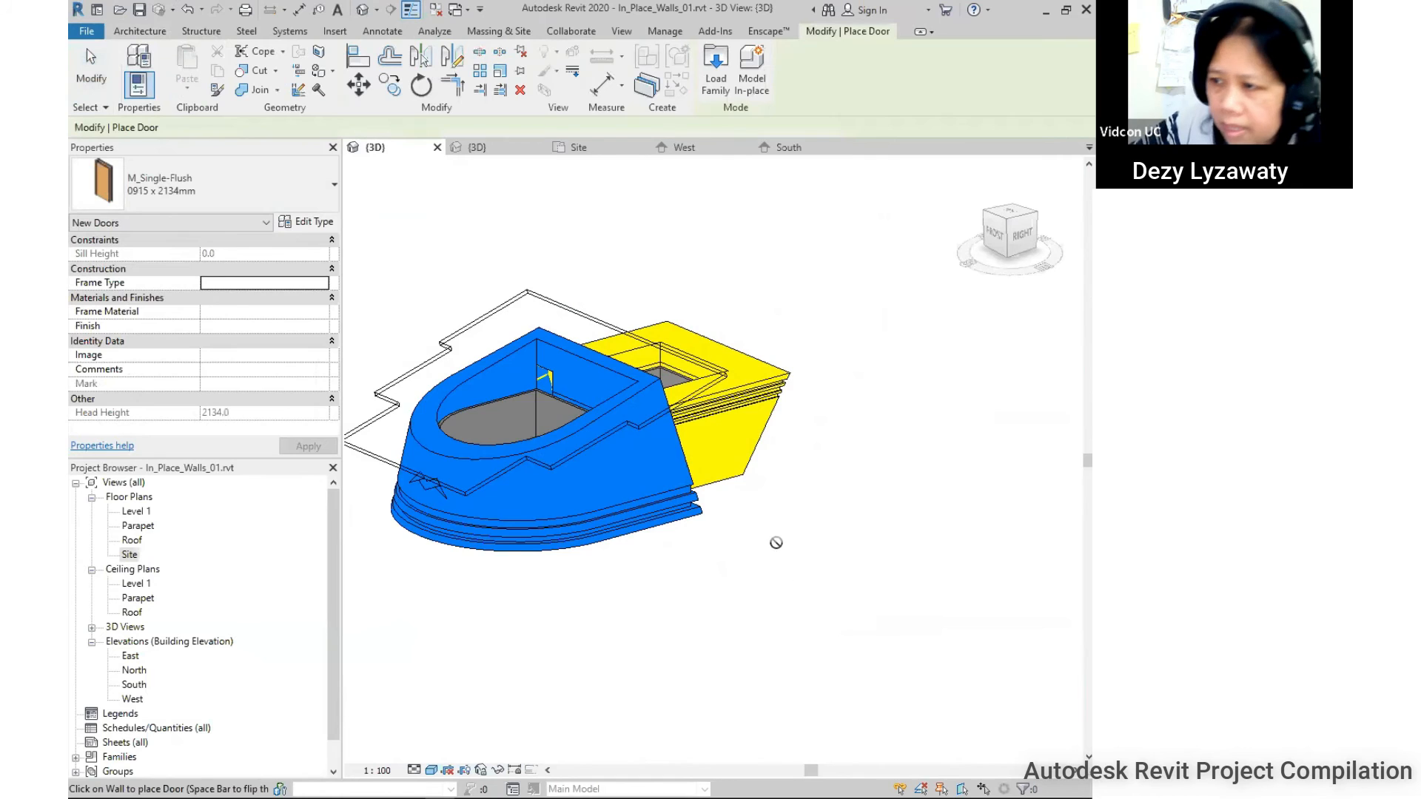
scroll(776, 542, up, 2)
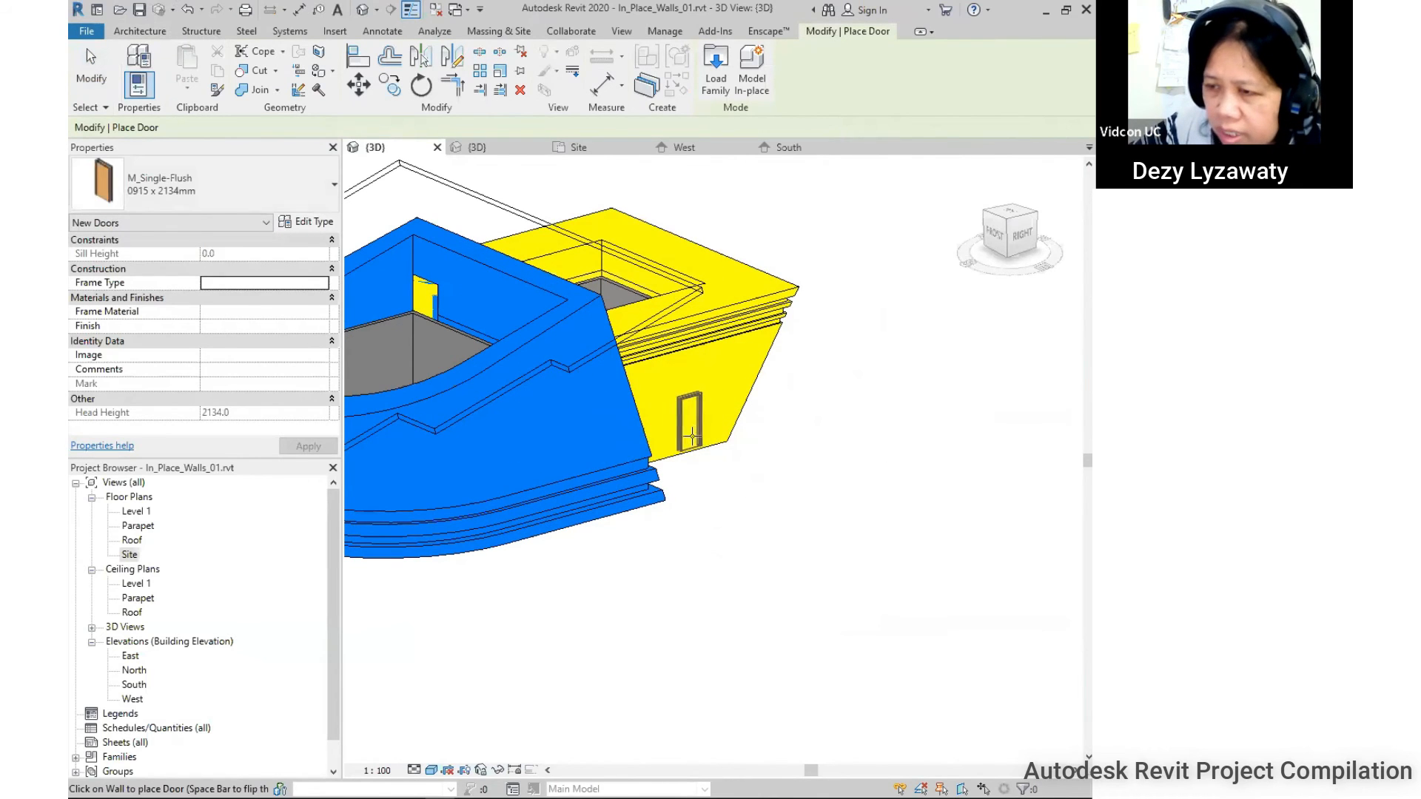
shift+middle_drag(789, 417, 613, 439)
click(794, 428)
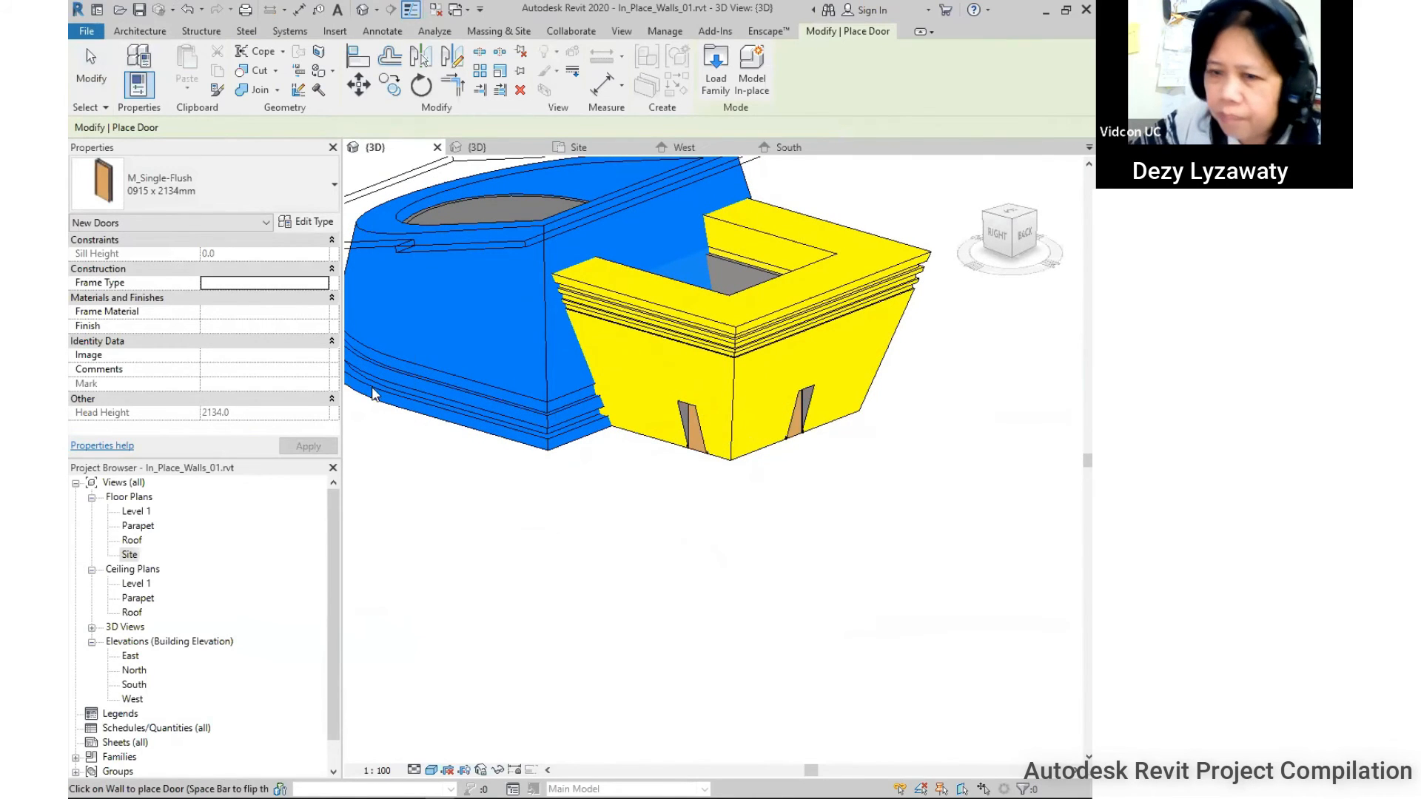
Place two 0915 x 1830mm M_Fixed windows on the back face of the yellow wall, one on each side of the door.
click(136, 33)
click(218, 51)
click(240, 185)
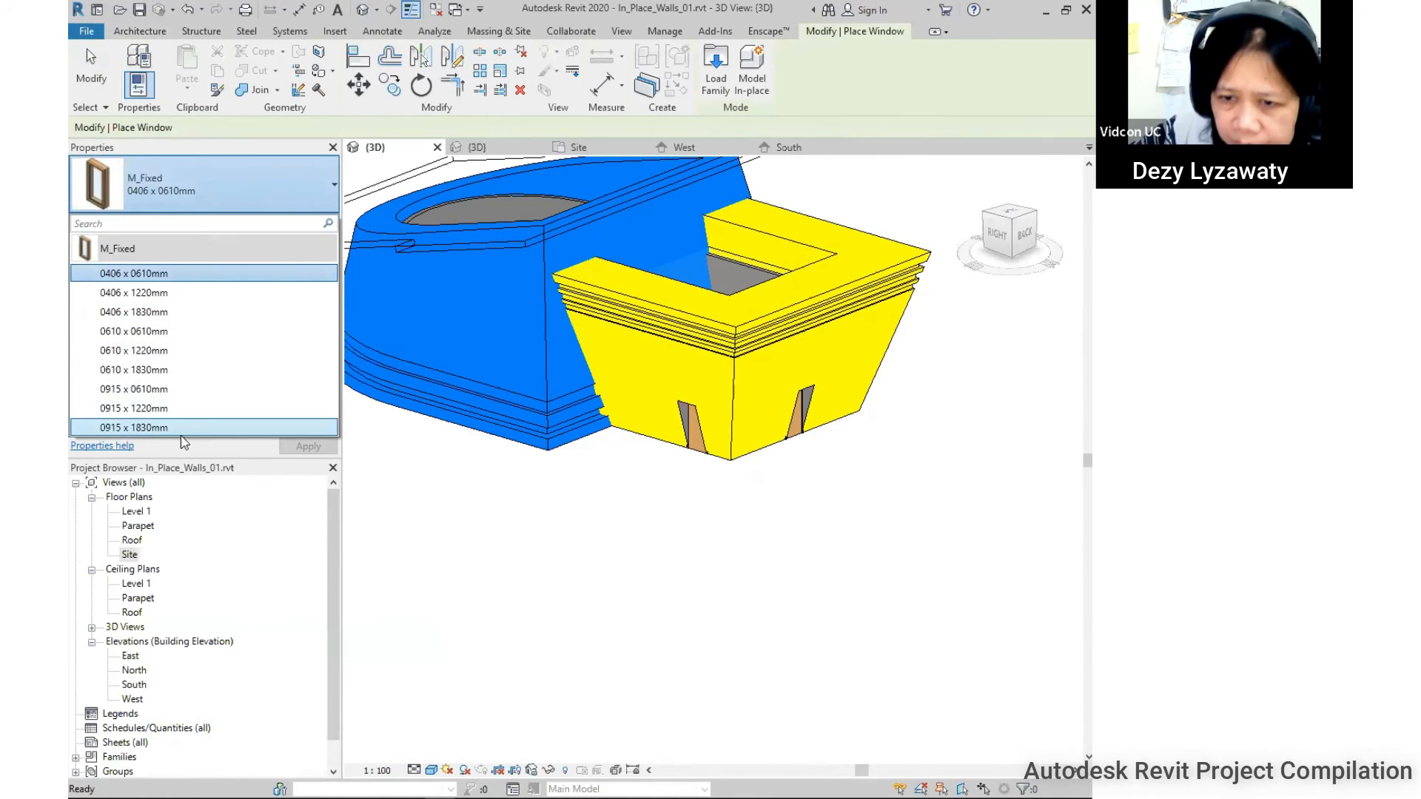
click(185, 425)
scroll(753, 437, up, 2)
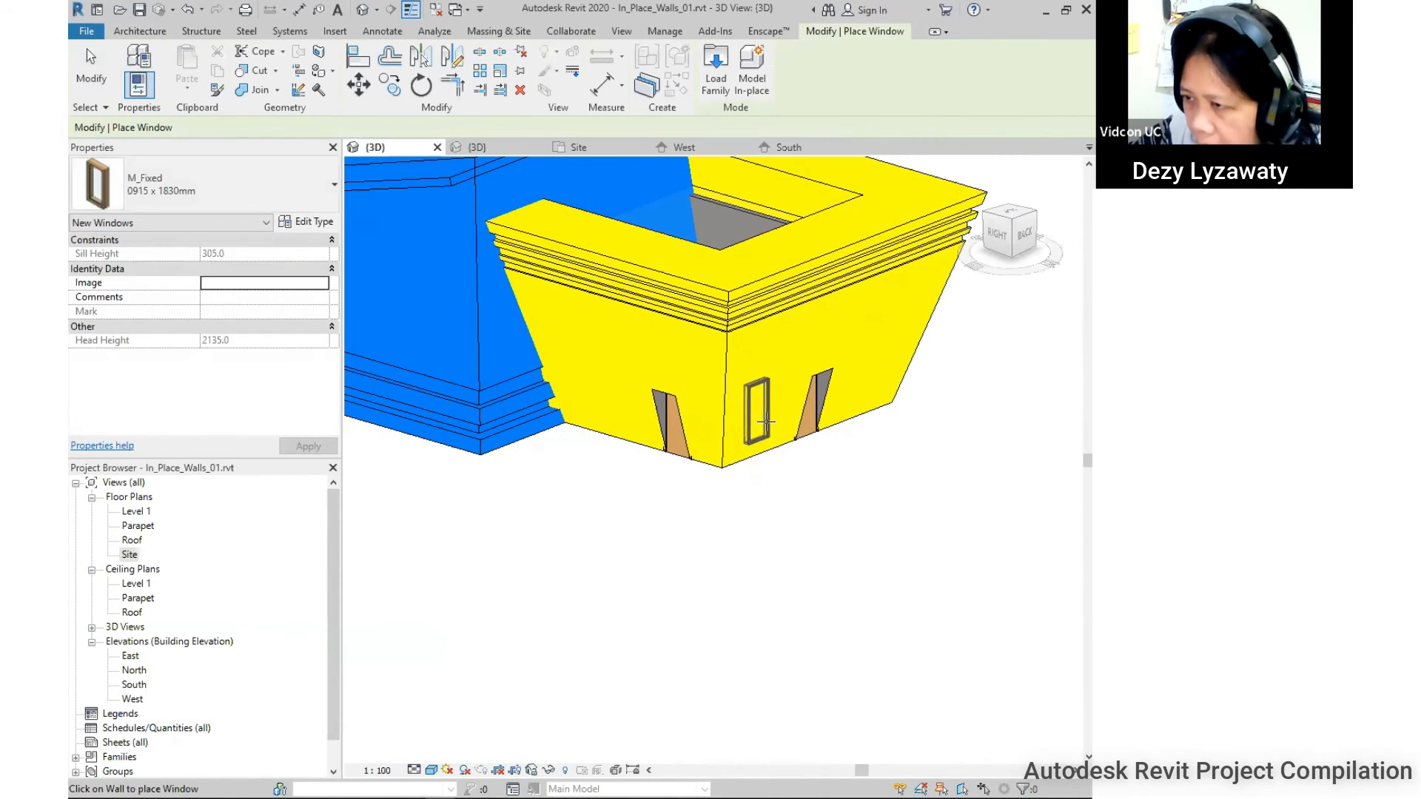
click(771, 423)
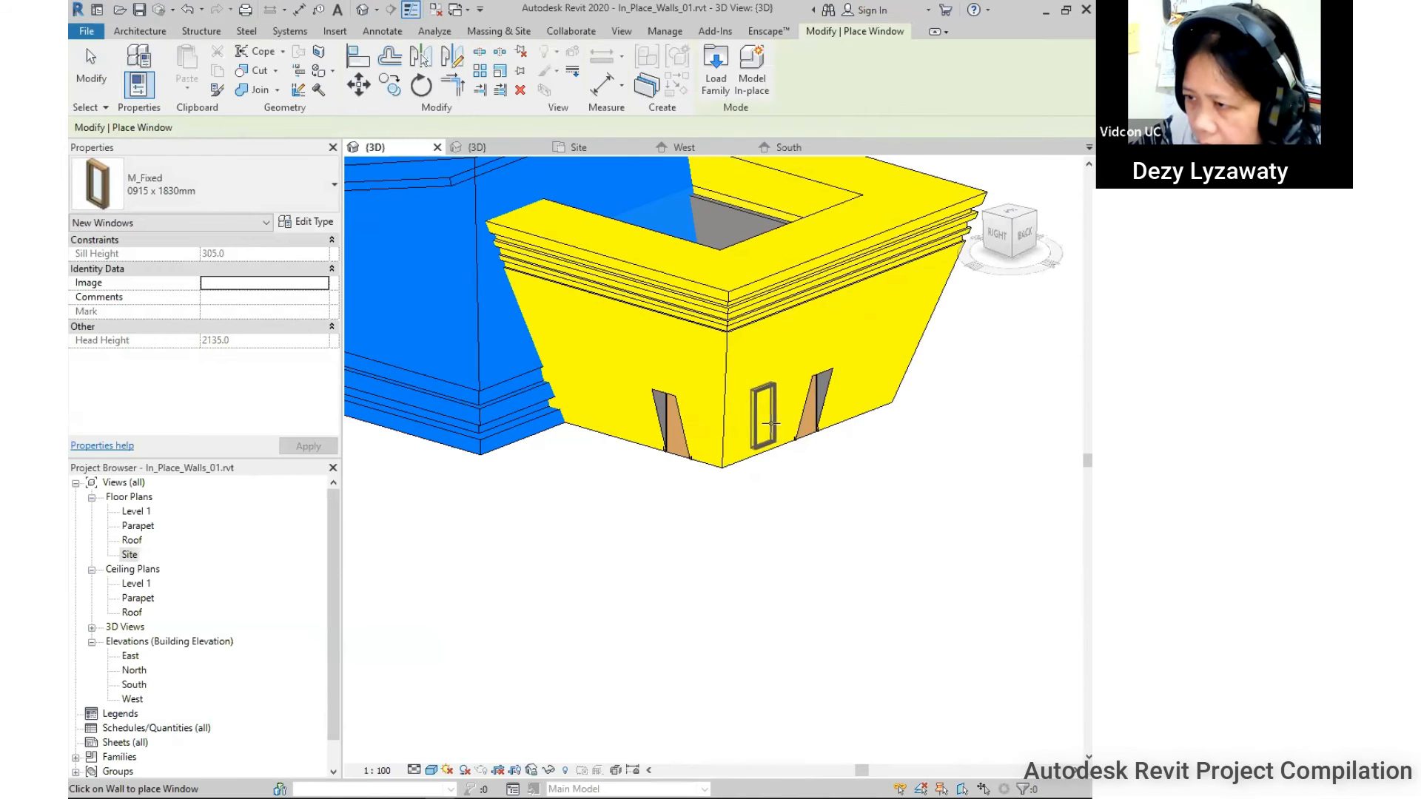
click(866, 388)
key(Escape)
key(Escape)
Try setting the head height of the back-face window farther from the shared corner to 2100 mm.
scroll(869, 411, up, 2)
click(870, 411)
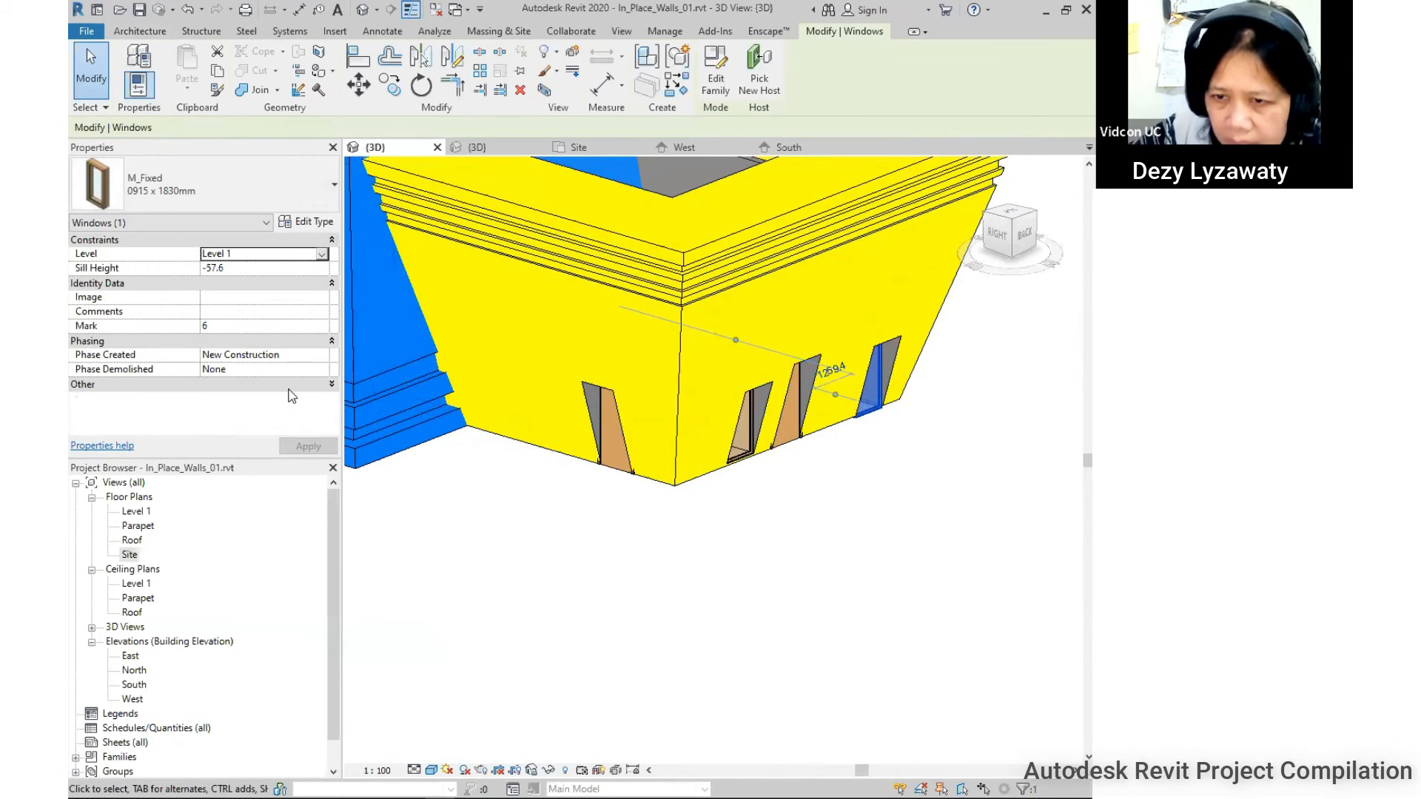
click(268, 399)
text(2100)
key(Return)
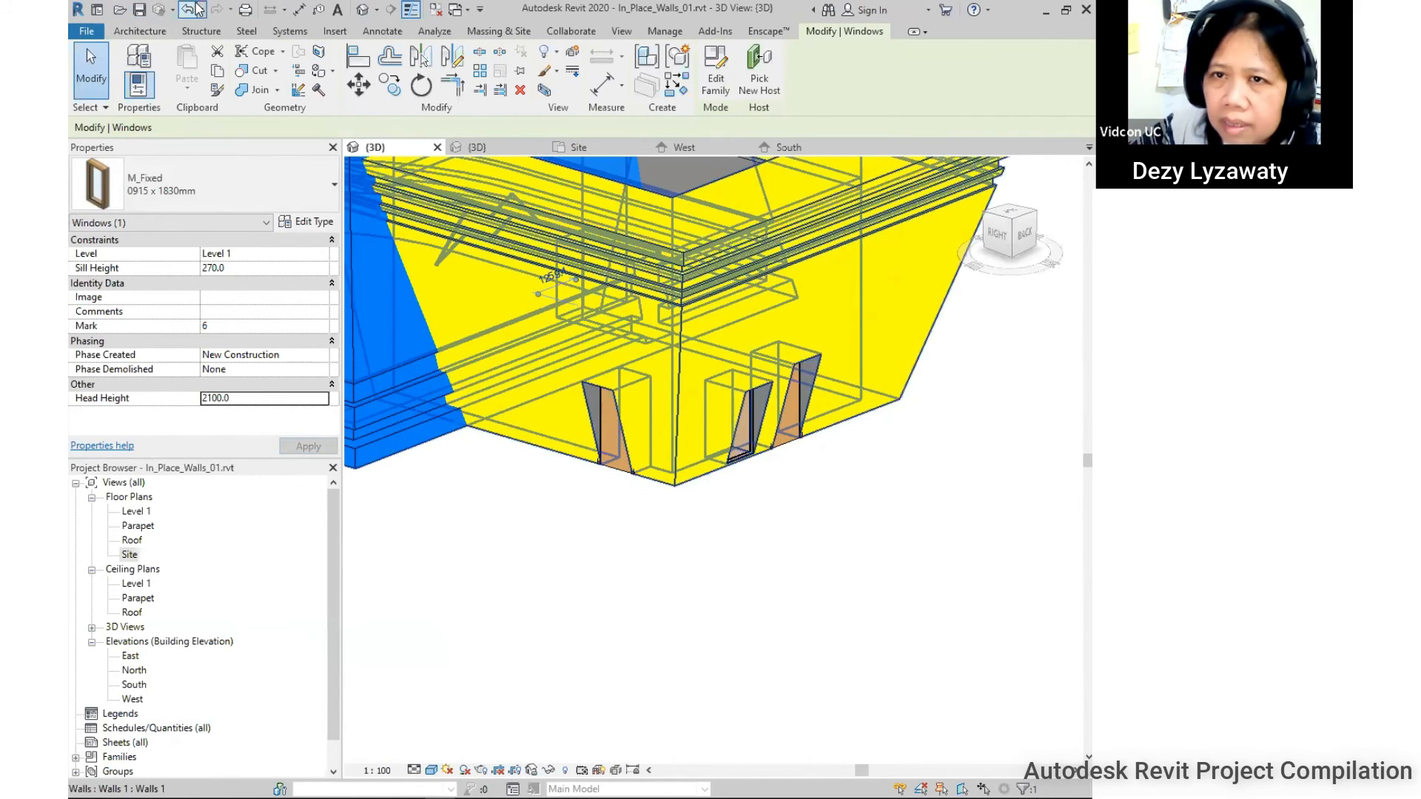
Undo the head height change of the back-face window and clear the selection.
key(Escape)
key(ctrl+y)
scroll(771, 467, down, 2)
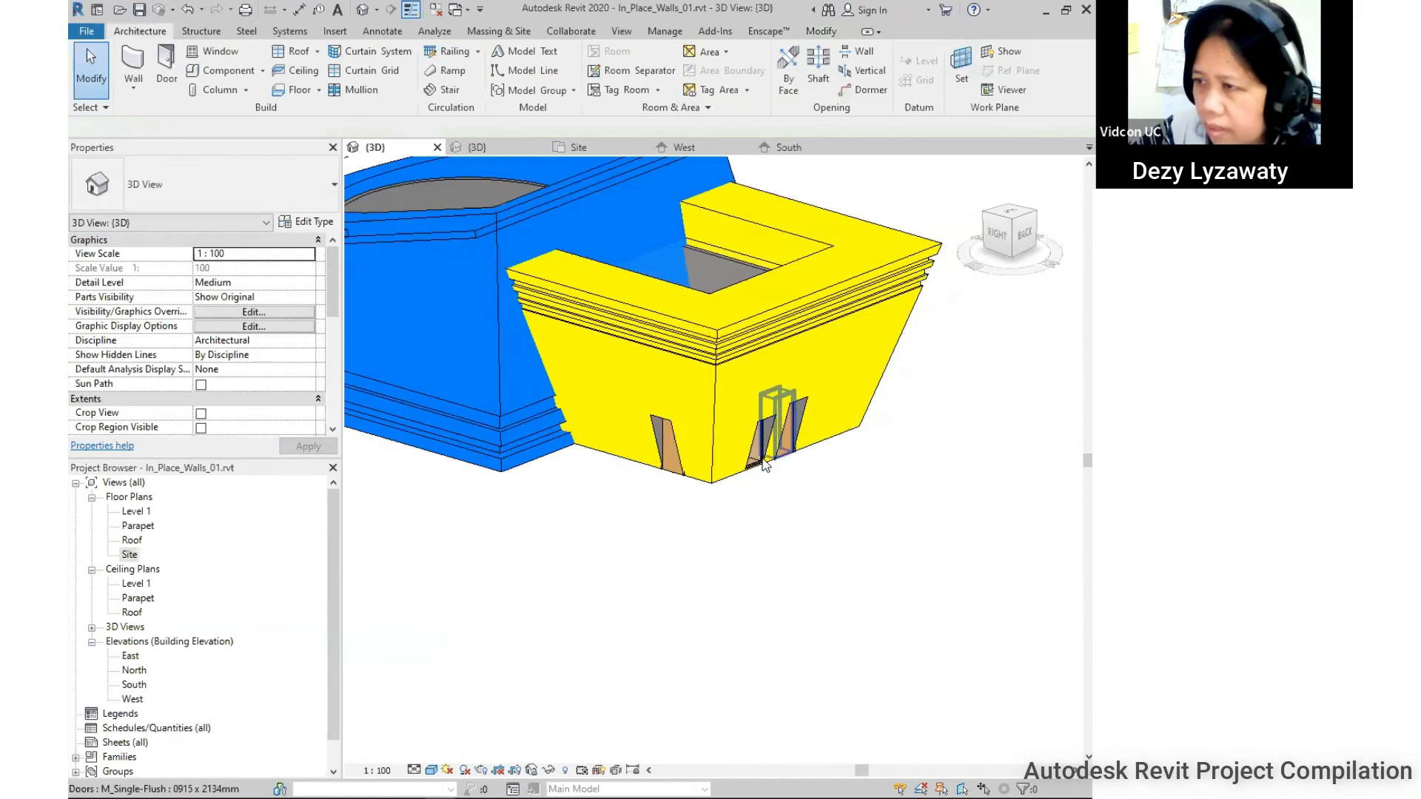
click(188, 10)
Examine the door and window openings in the yellow wall and the blue wall from several sides in 3D.
shift+middle_drag(843, 507, 370, 463)
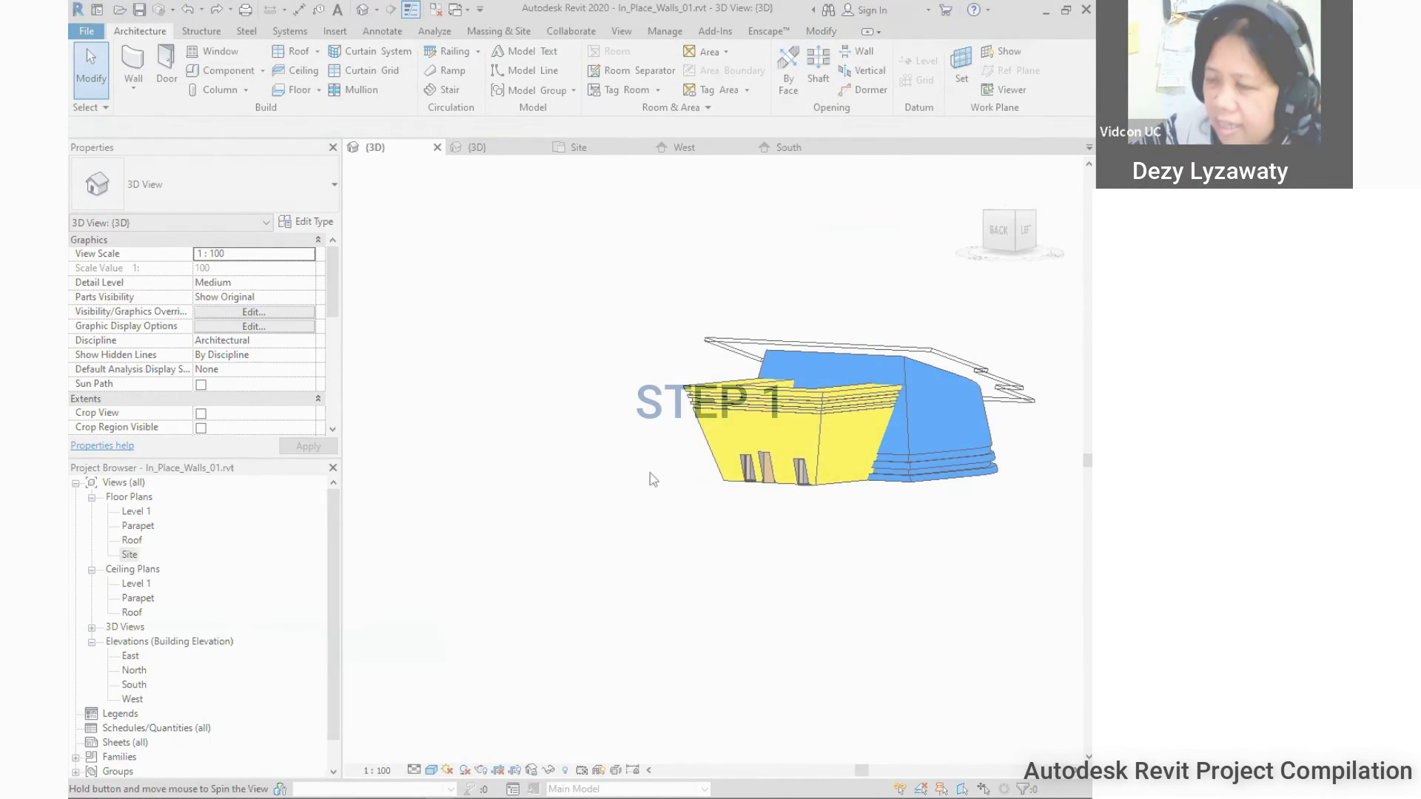
shift+middle_drag(650, 479, 844, 474)
shift+middle_drag(546, 459, 772, 481)
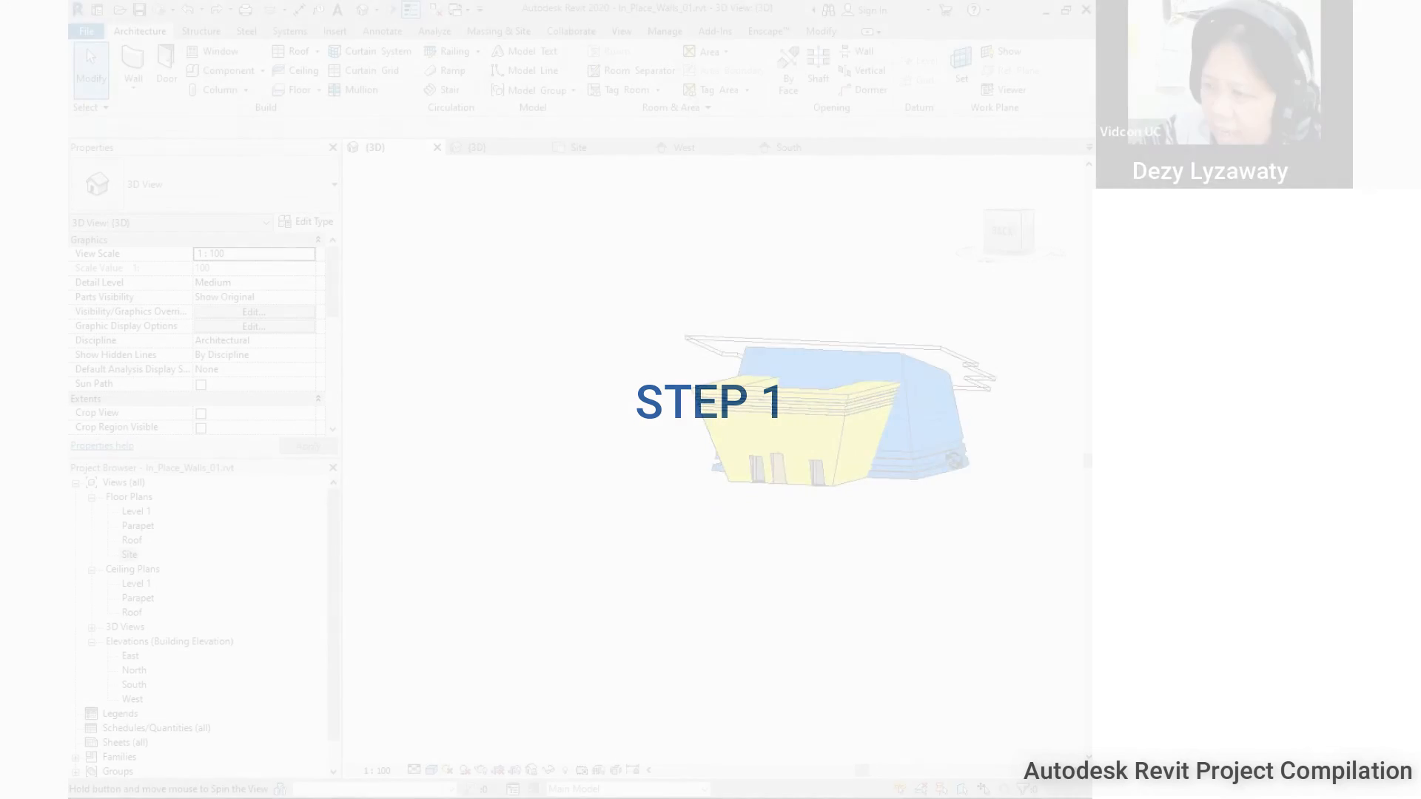
shift+middle_drag(740, 477, 644, 558)
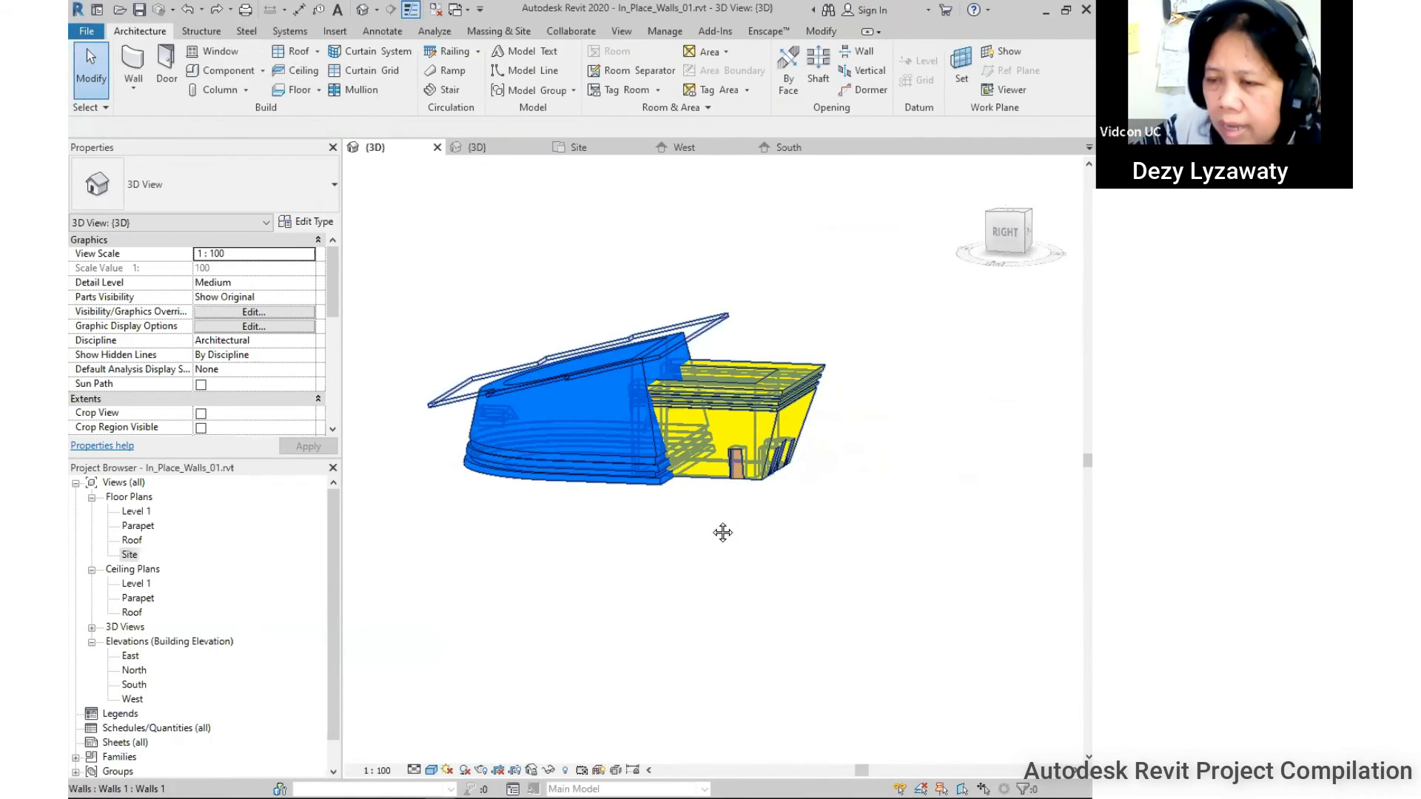
scroll(733, 507, up, 2)
scroll(682, 489, up, 2)
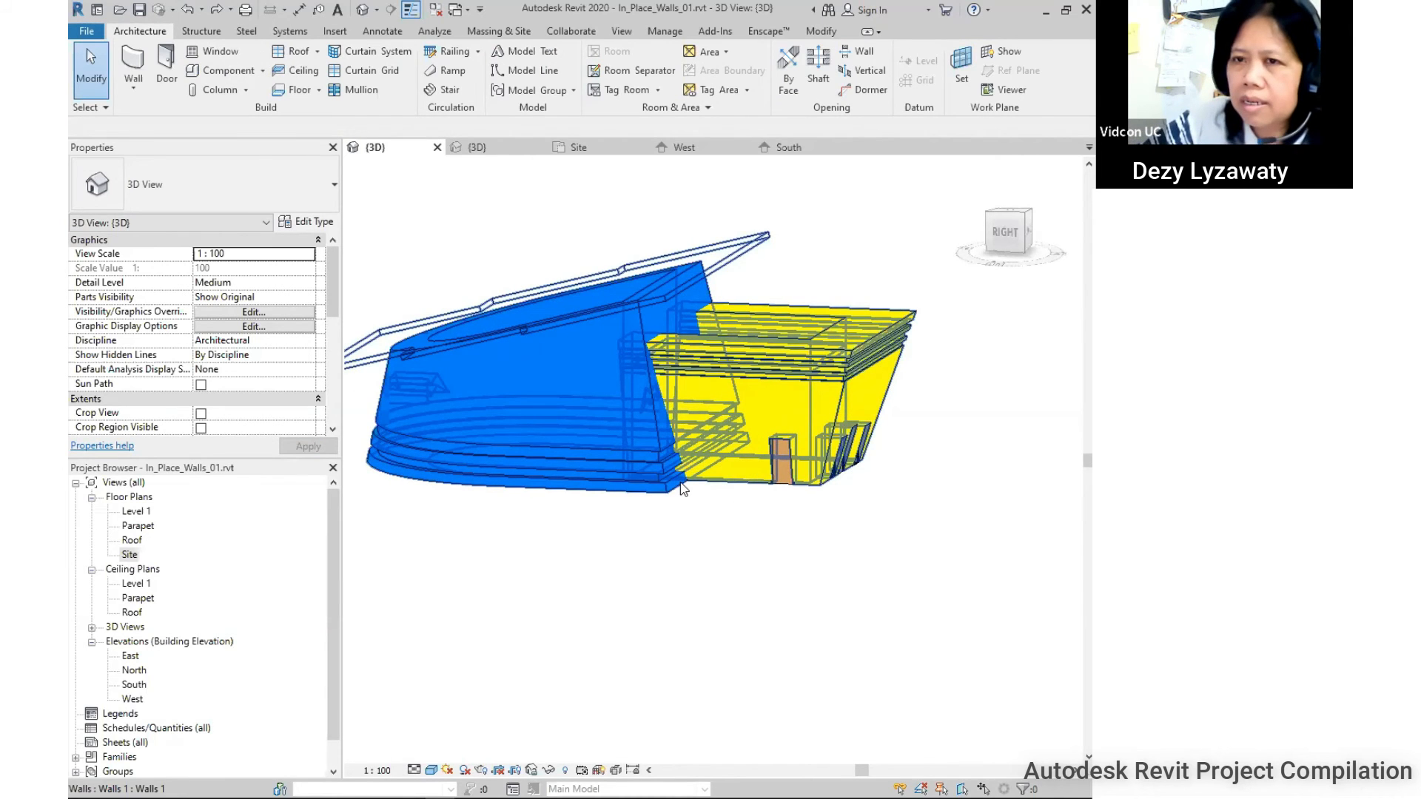
shift+middle_drag(694, 461, 654, 496)
shift+middle_drag(473, 450, 492, 438)
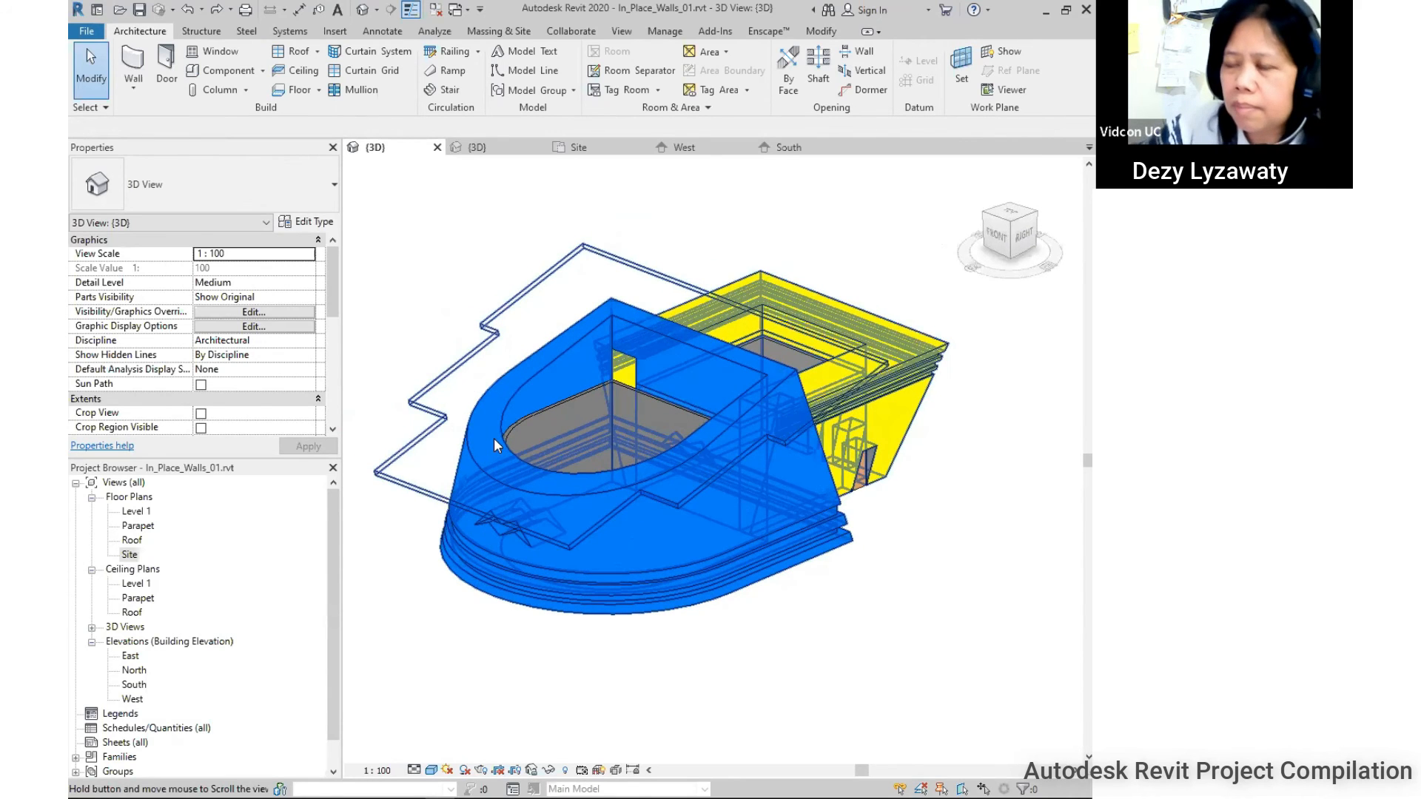
middle_drag(598, 453, 495, 438)
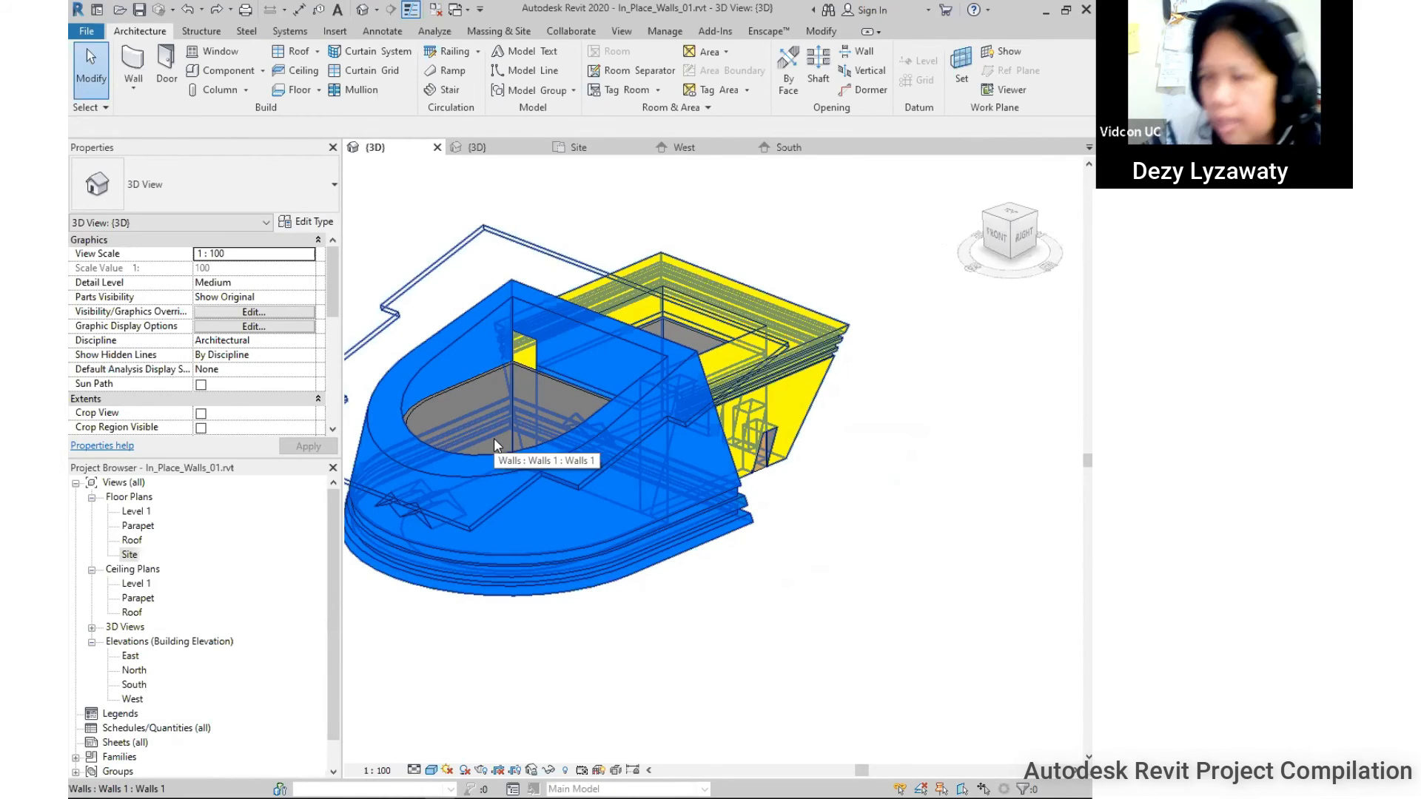
Review the Architecture family categories offered for a Model In-Place component and leave without creating one.
click(262, 71)
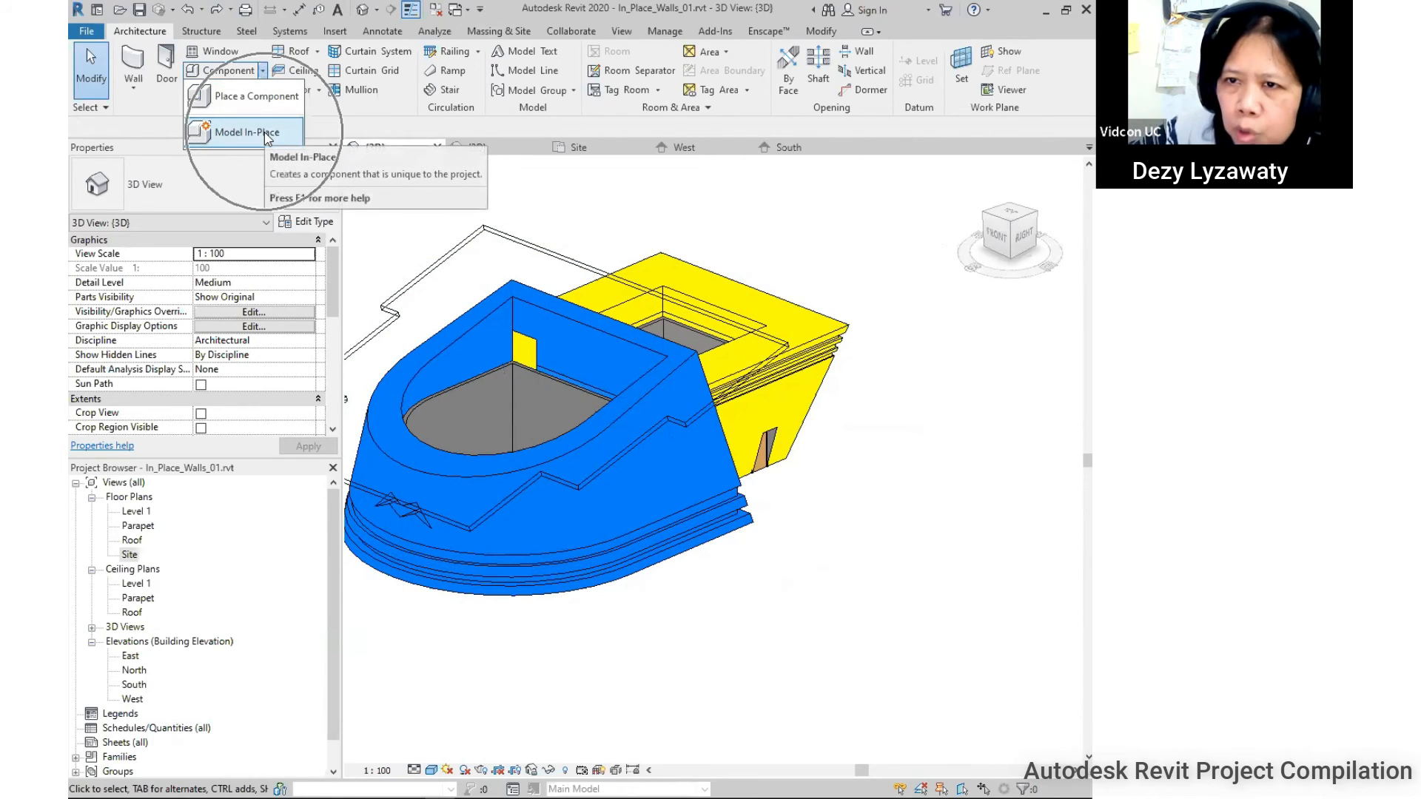
click(265, 134)
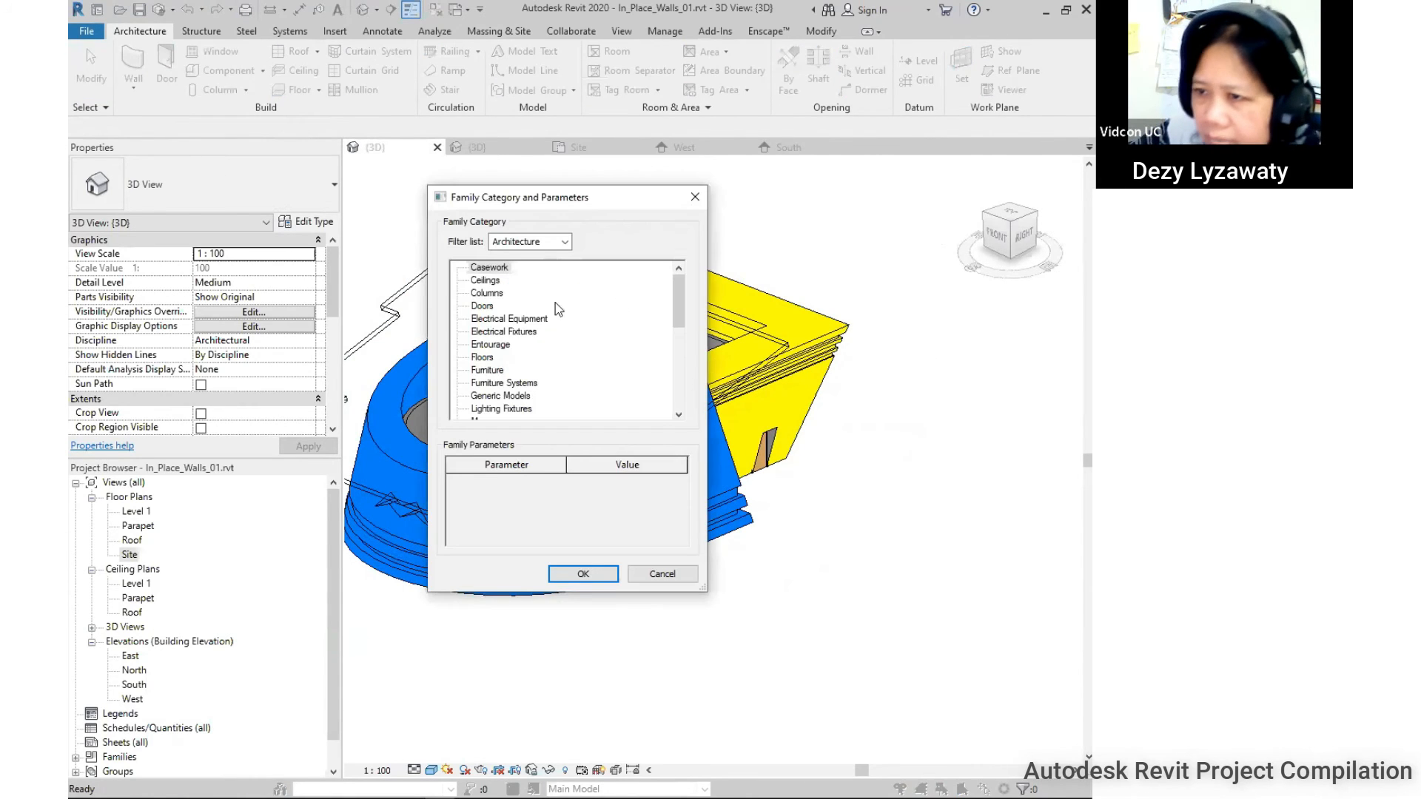
drag(682, 300, 687, 400)
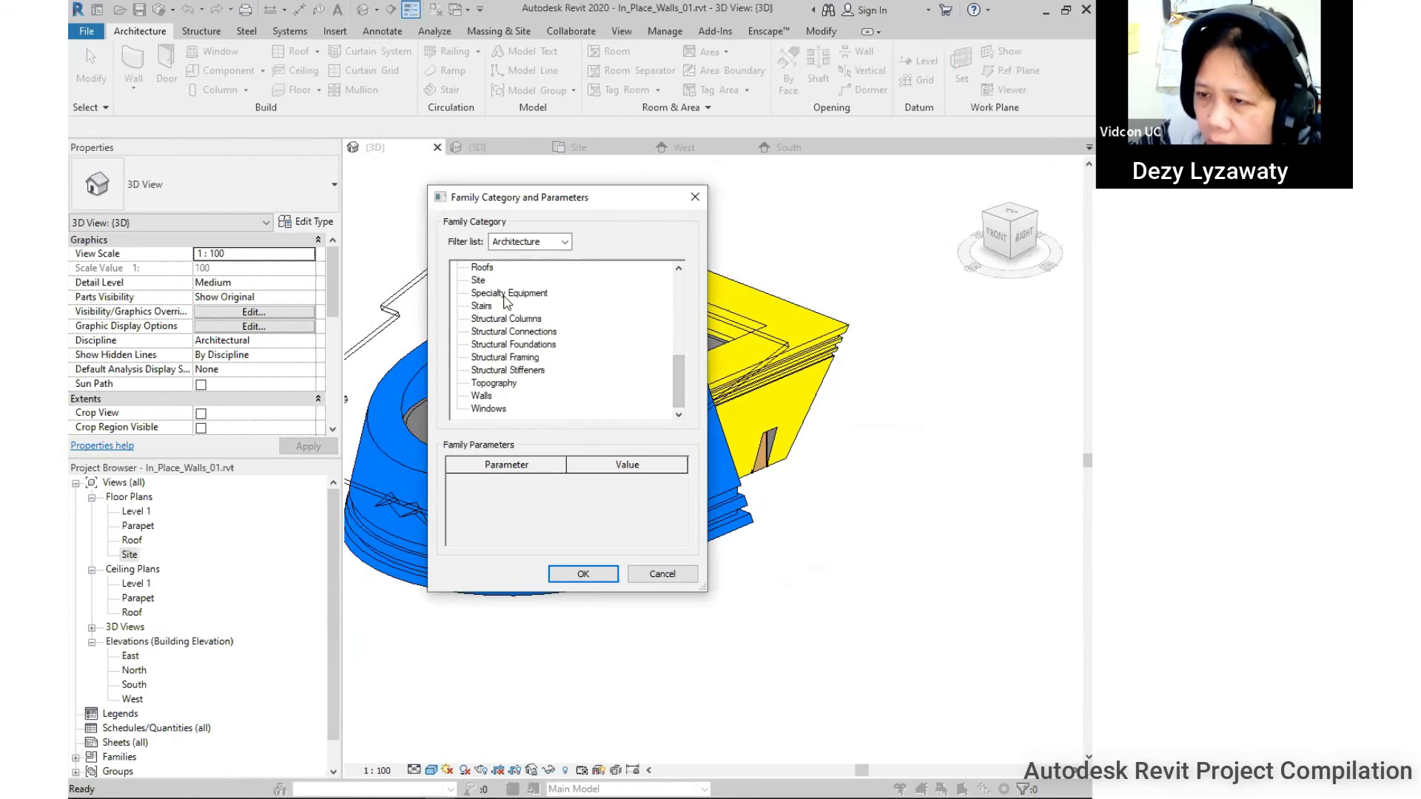
mouse_move(681, 382)
mouse_down()
mouse_move(681, 346)
mouse_move(681, 360)
mouse_up()
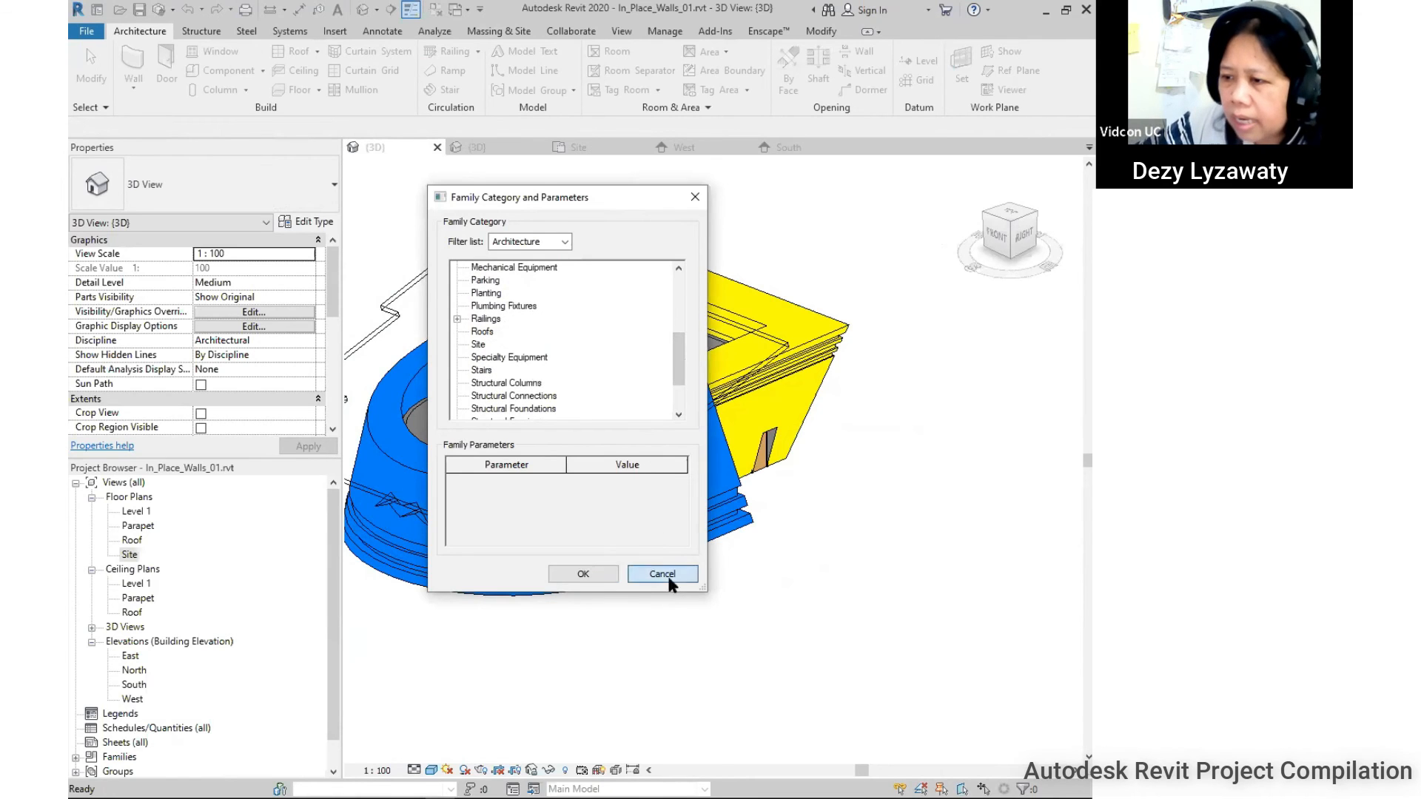
click(662, 575)
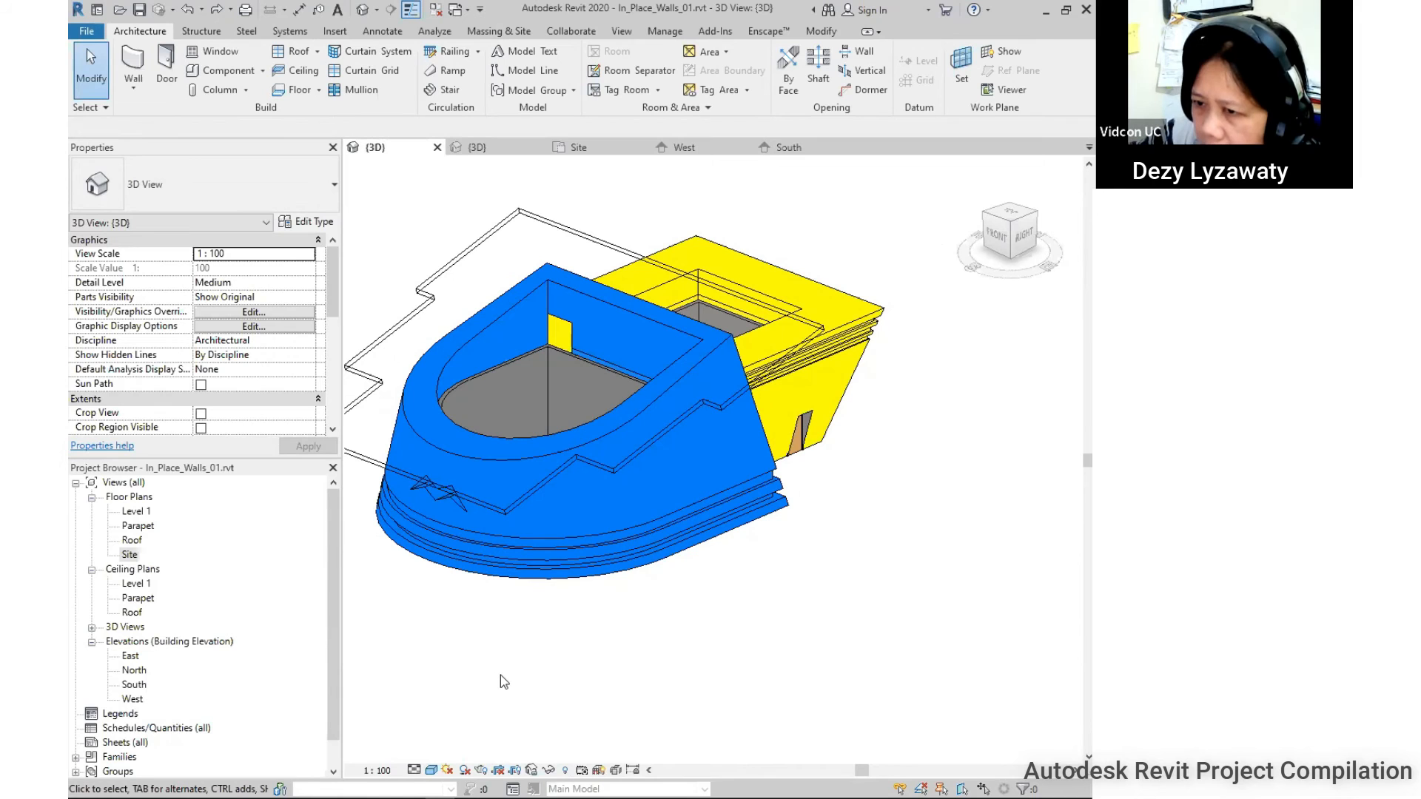
Review the overall 3D model with the blue and yellow in-place walls, the roof extrusions and the wall openings.
scroll(791, 506, down, 1)
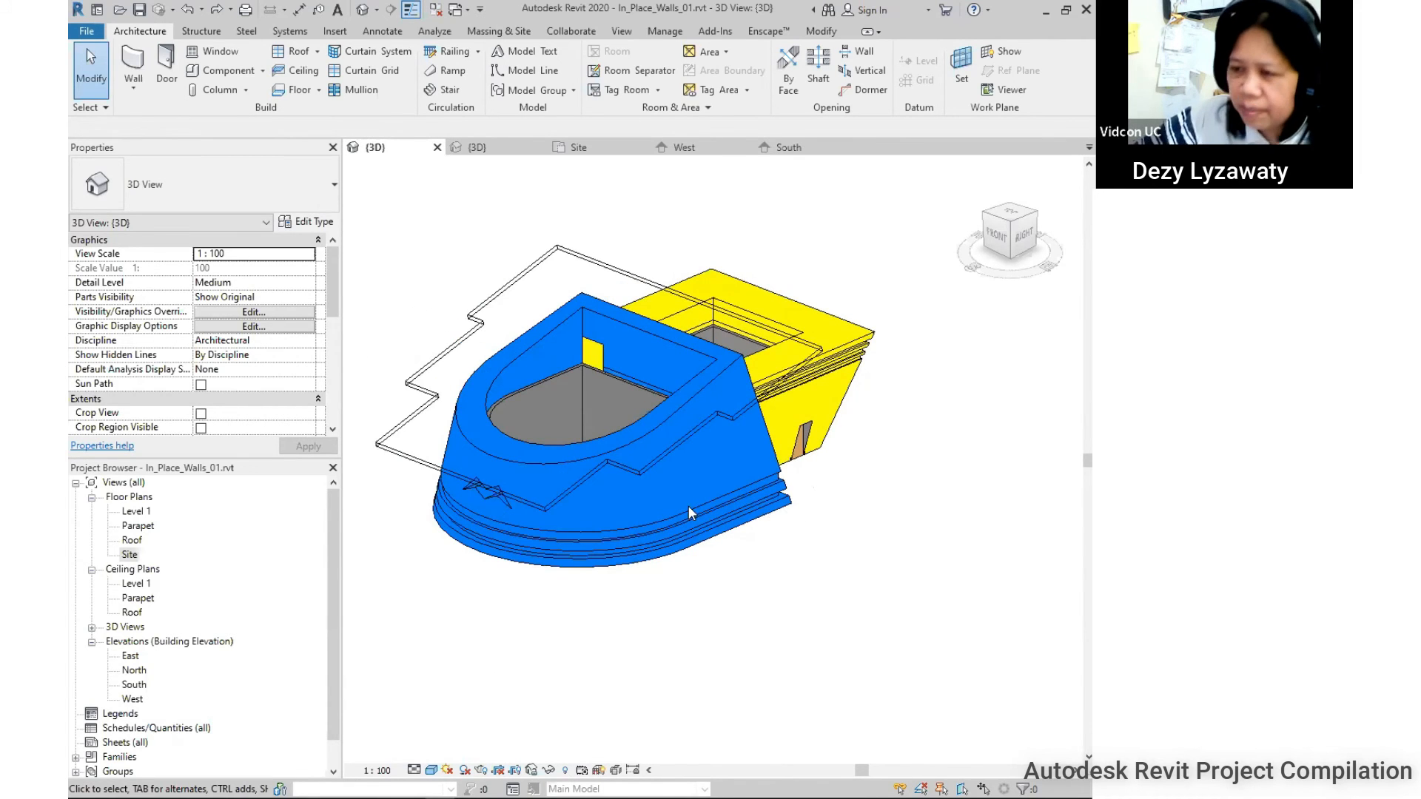
scroll(690, 504, up, 2)
click(653, 490)
scroll(693, 480, down, 1)
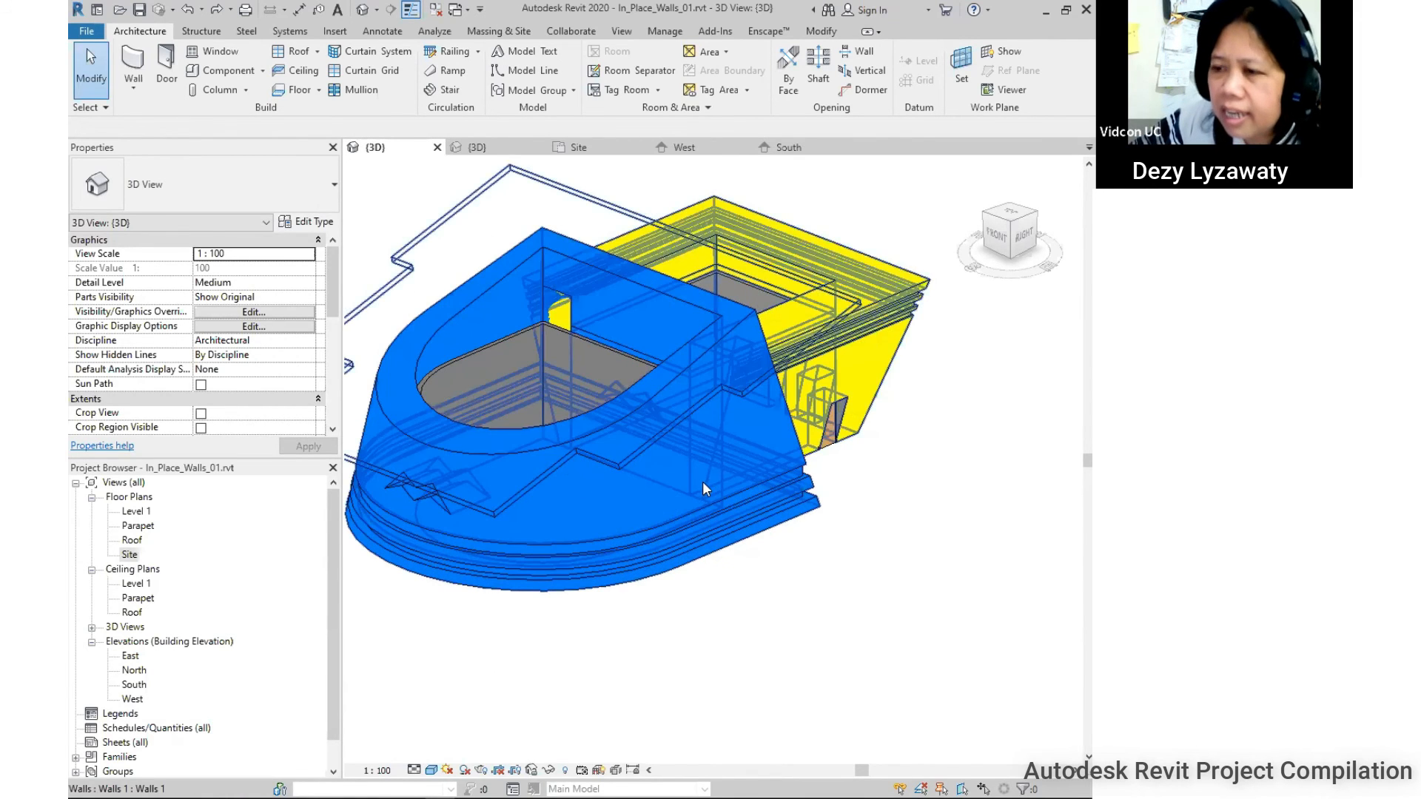
scroll(735, 493, down, 1)
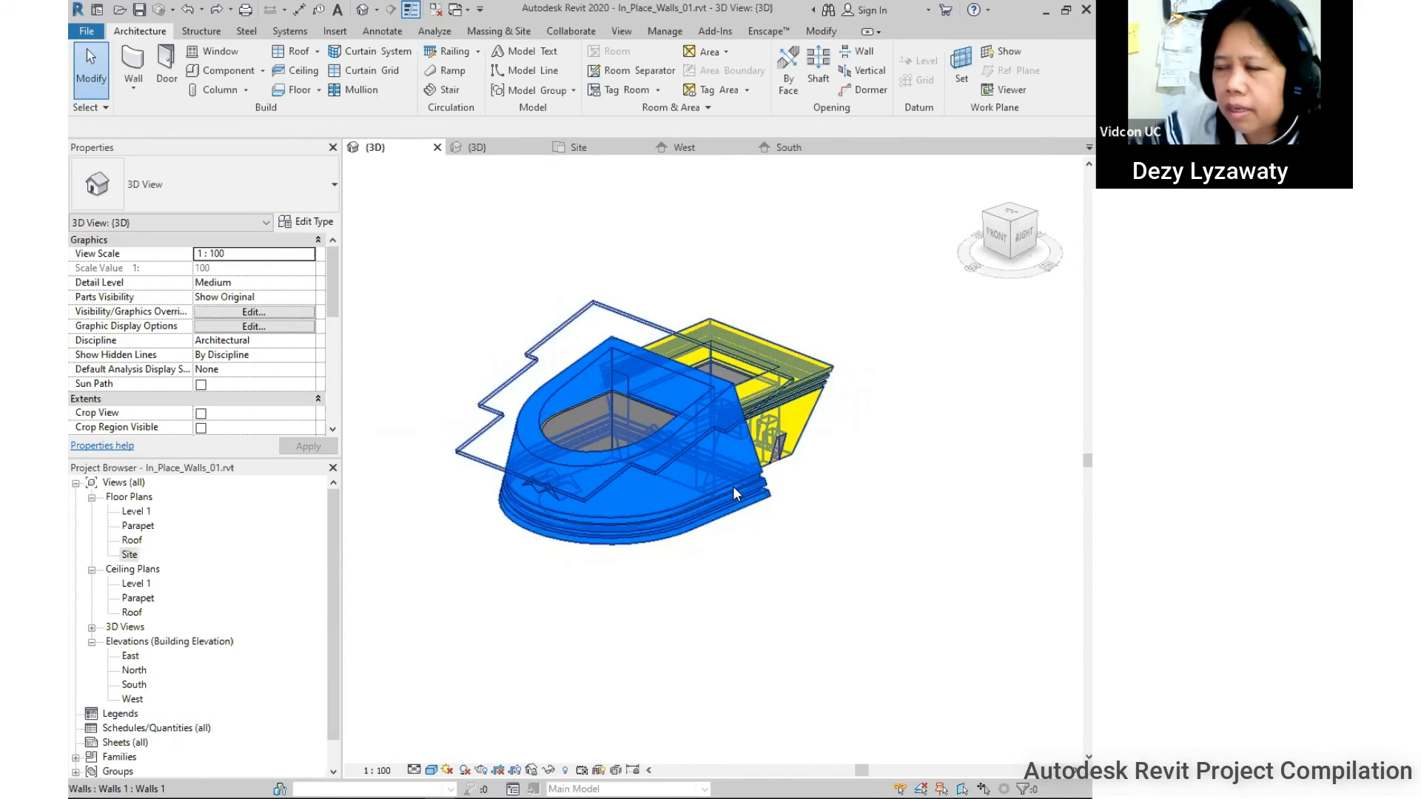
scroll(734, 488, up, 1)
scroll(734, 489, up, 1)
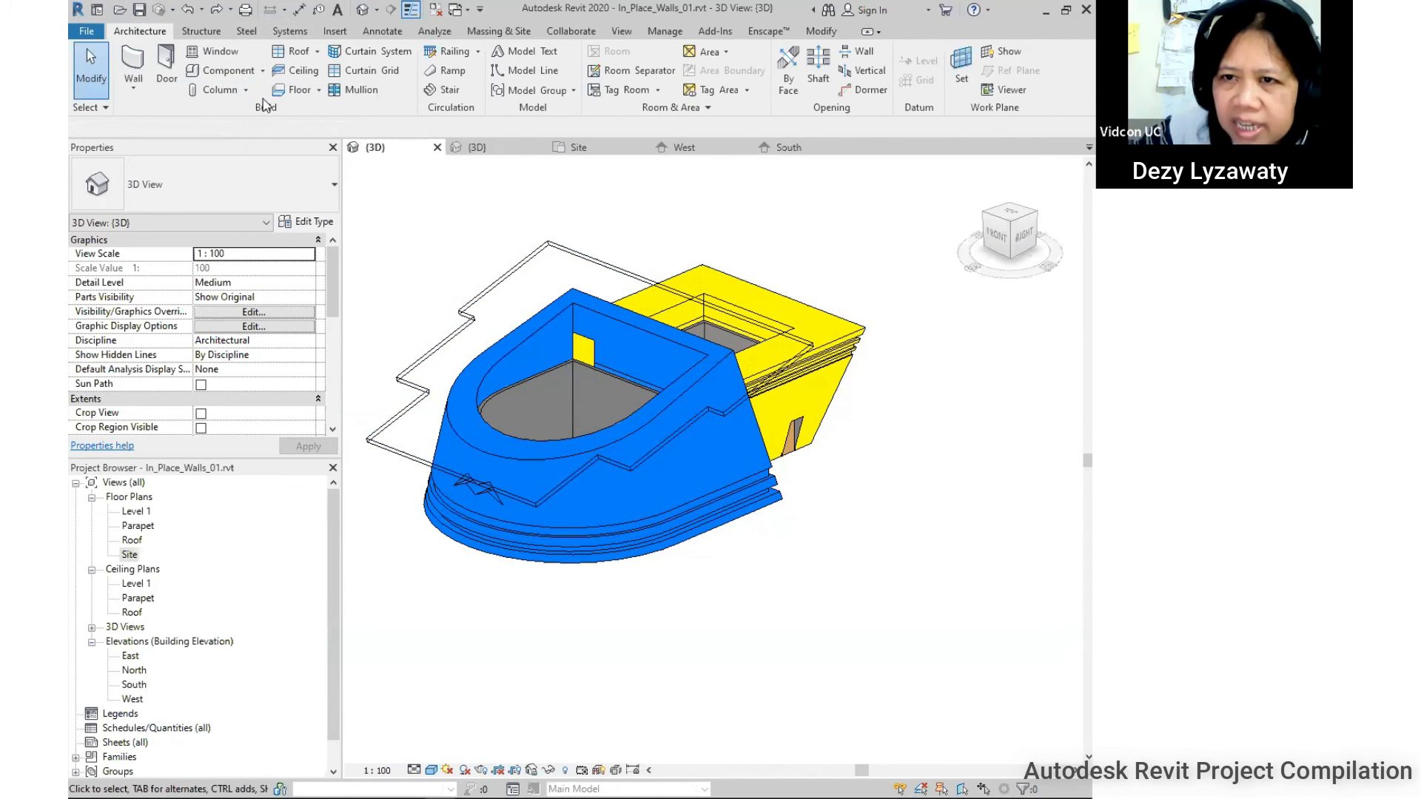
click(263, 71)
click(727, 247)
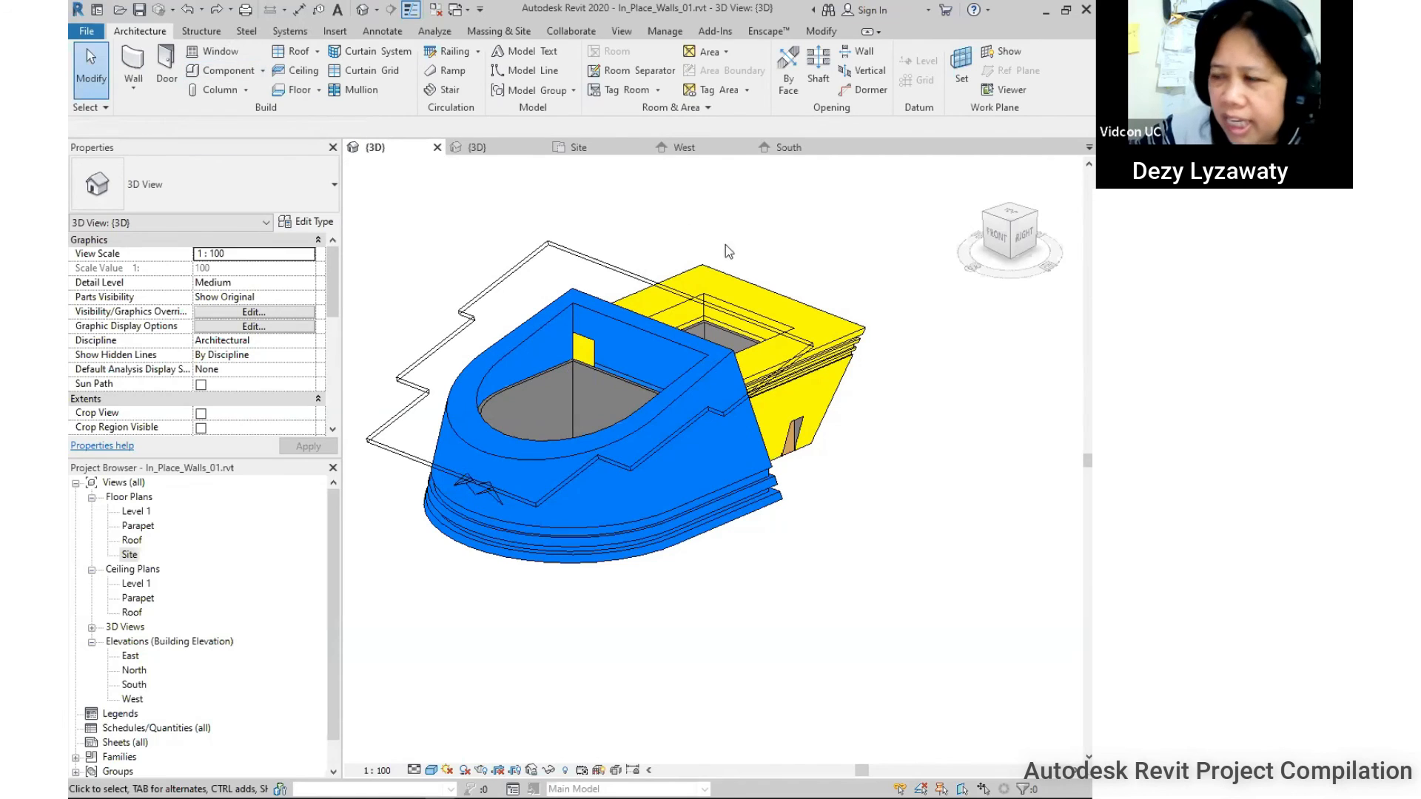
shift+middle_drag(724, 518, 870, 370)
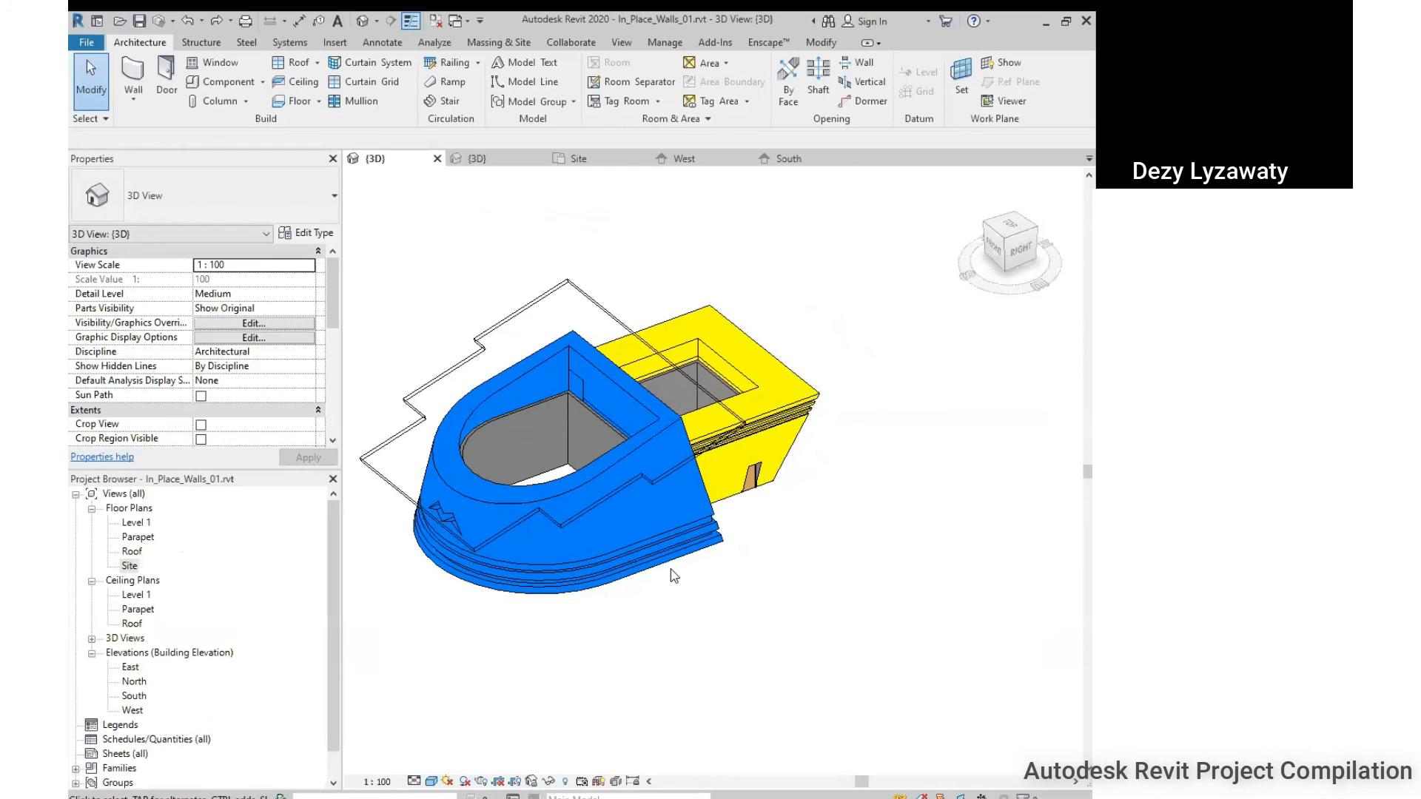
mouse_move(674, 576)
shift+middle_down()
mouse_move(736, 508)
mouse_move(726, 520)
mouse_move(776, 522)
mouse_move(751, 502)
shift+middle_up()
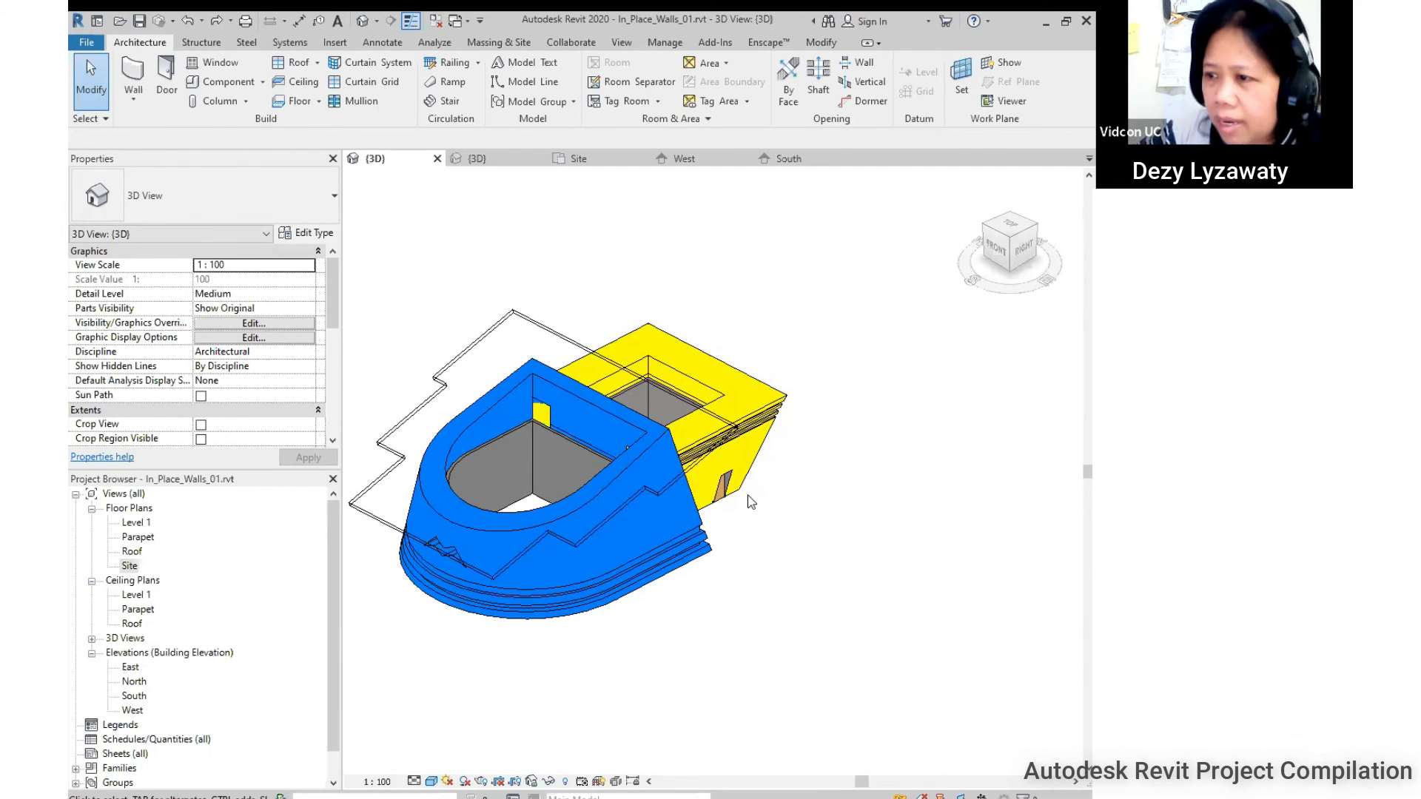
click(615, 393)
middle_drag(614, 393, 629, 339)
click(850, 392)
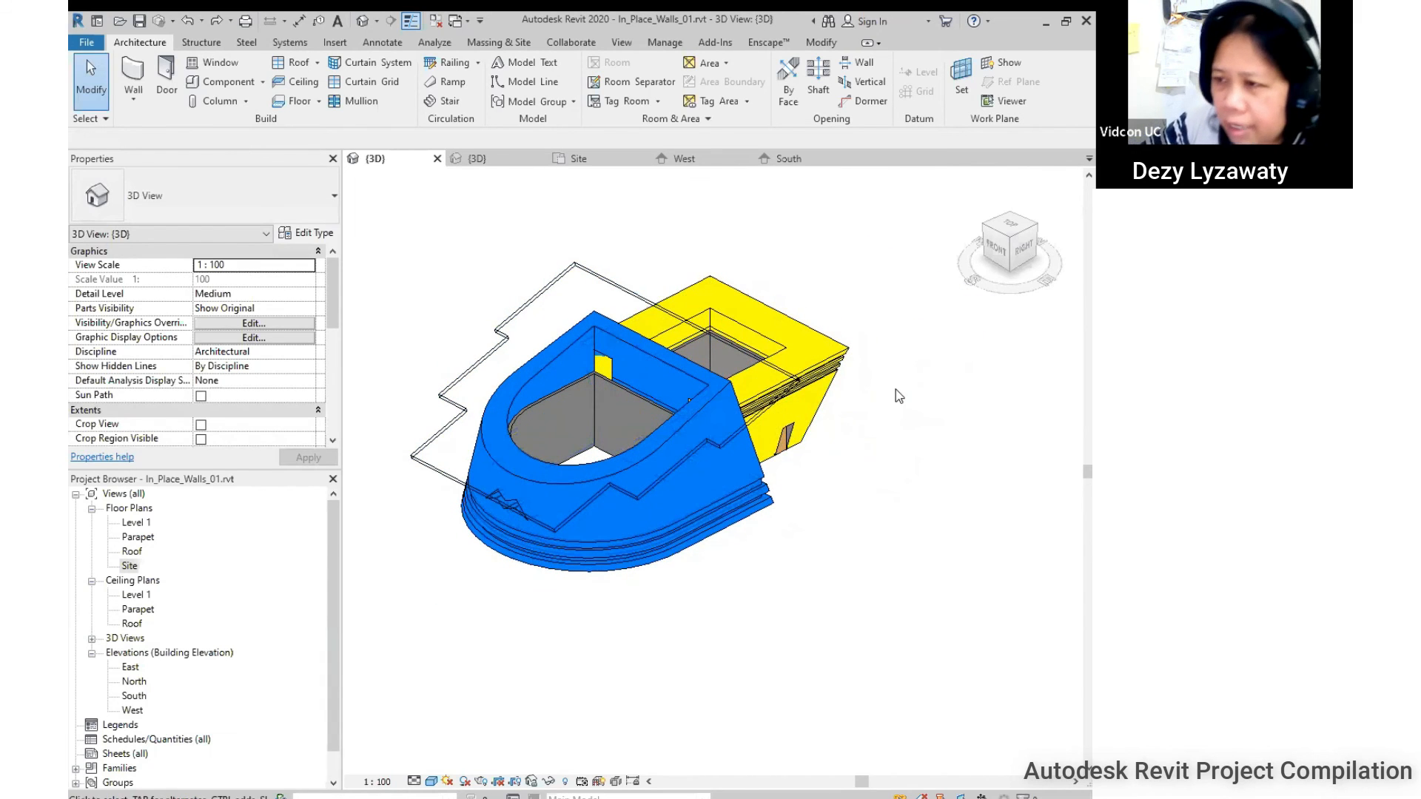